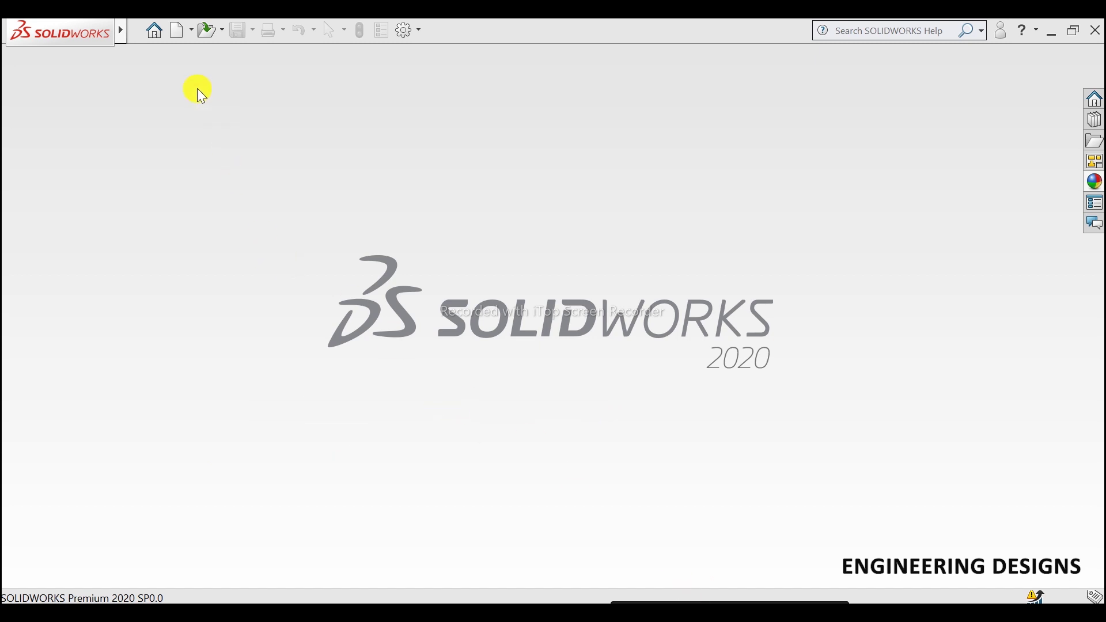
# - Create new part Part4 and begin an empty sketch on its Top Plane
pyautogui.click(181, 30)
pyautogui.click(657, 500)
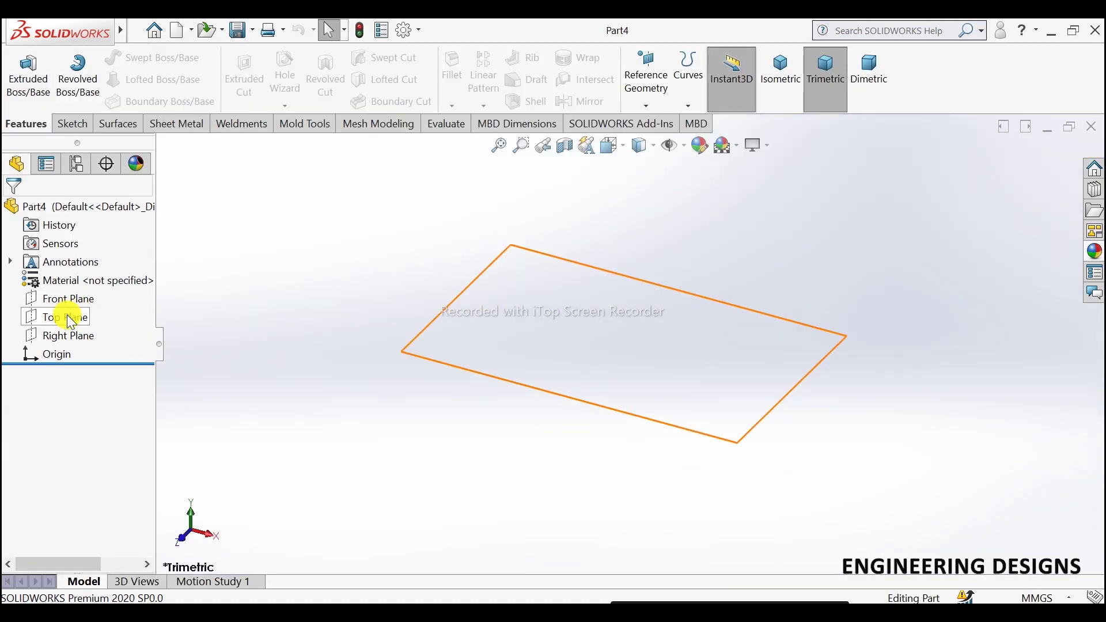
pyautogui.click(66, 315)
pyautogui.click(148, 277)
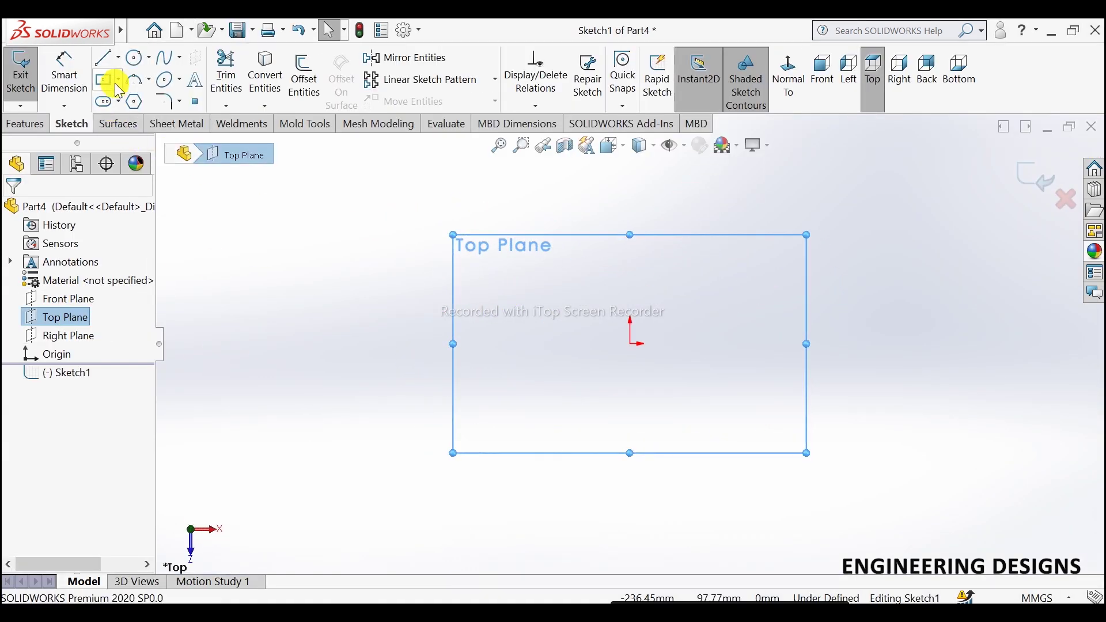
# - Draw a center rectangle starting from the origin
pyautogui.click(118, 81)
pyautogui.click(109, 121)
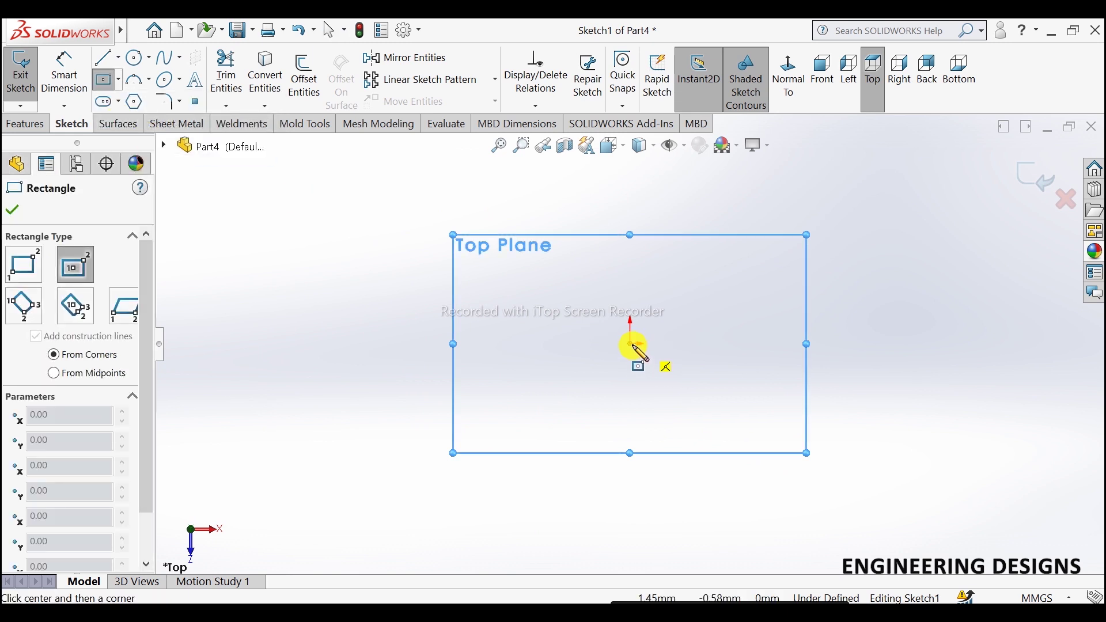
pyautogui.click(633, 344)
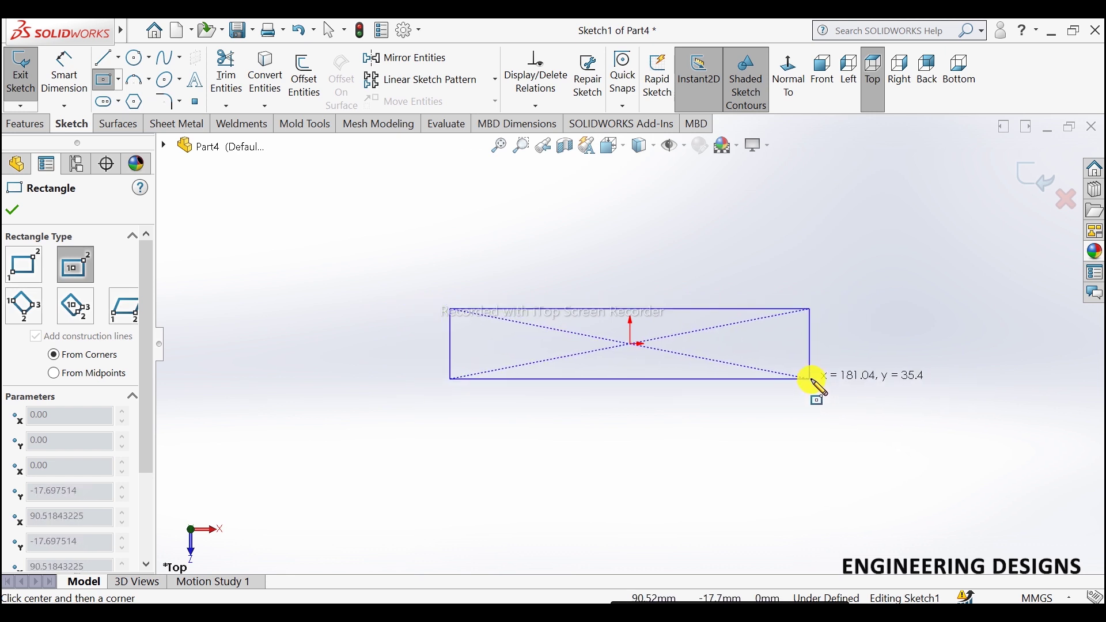
pyautogui.click(816, 385)
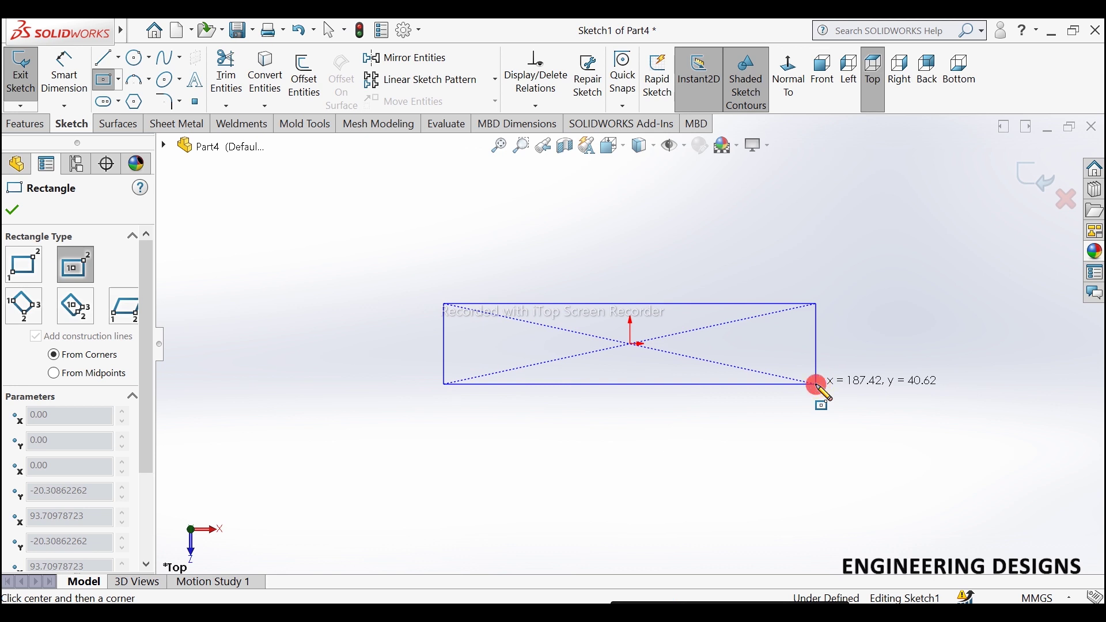
# - Dimension the rectangle 100 mm wide and 25 mm tall
pyautogui.click(64, 73)
pyautogui.click(662, 384)
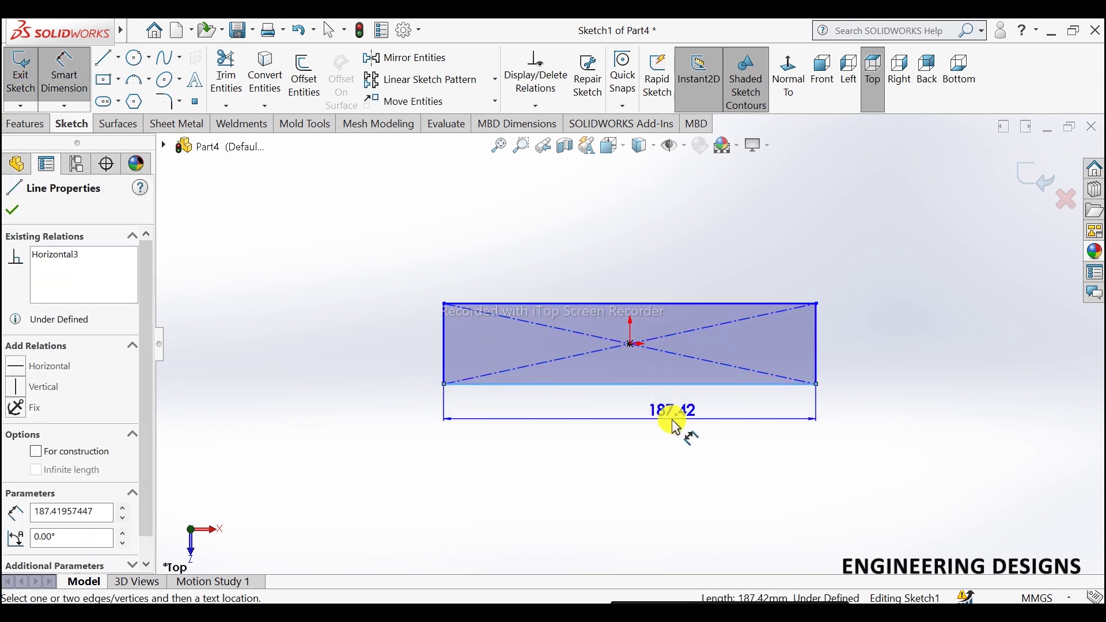
pyautogui.click(675, 426)
pyautogui.write('2')
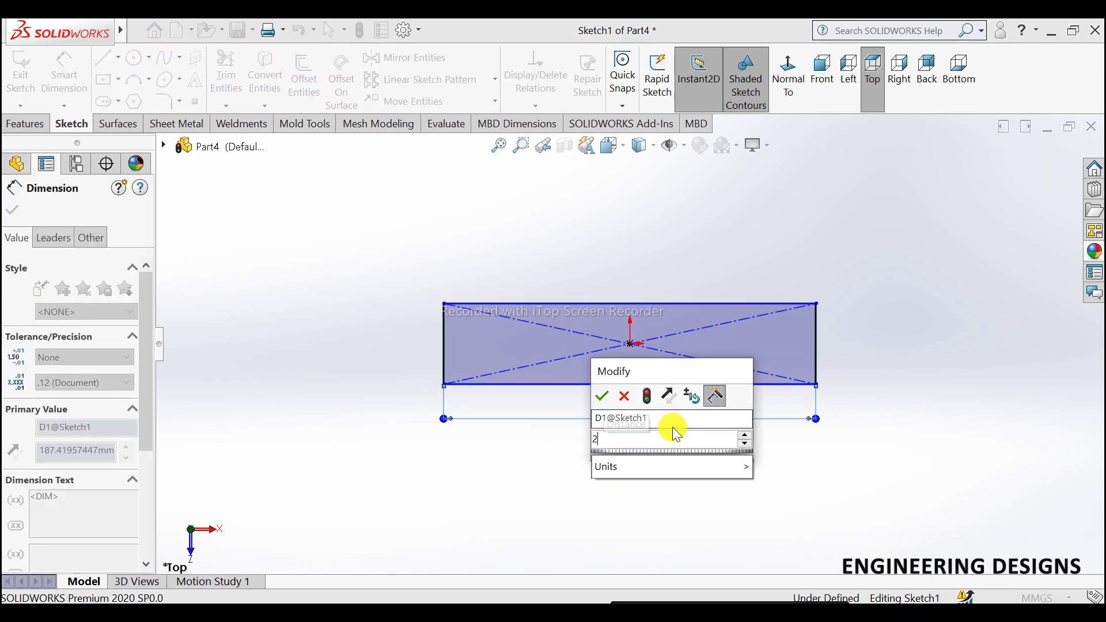
pyautogui.write('00')
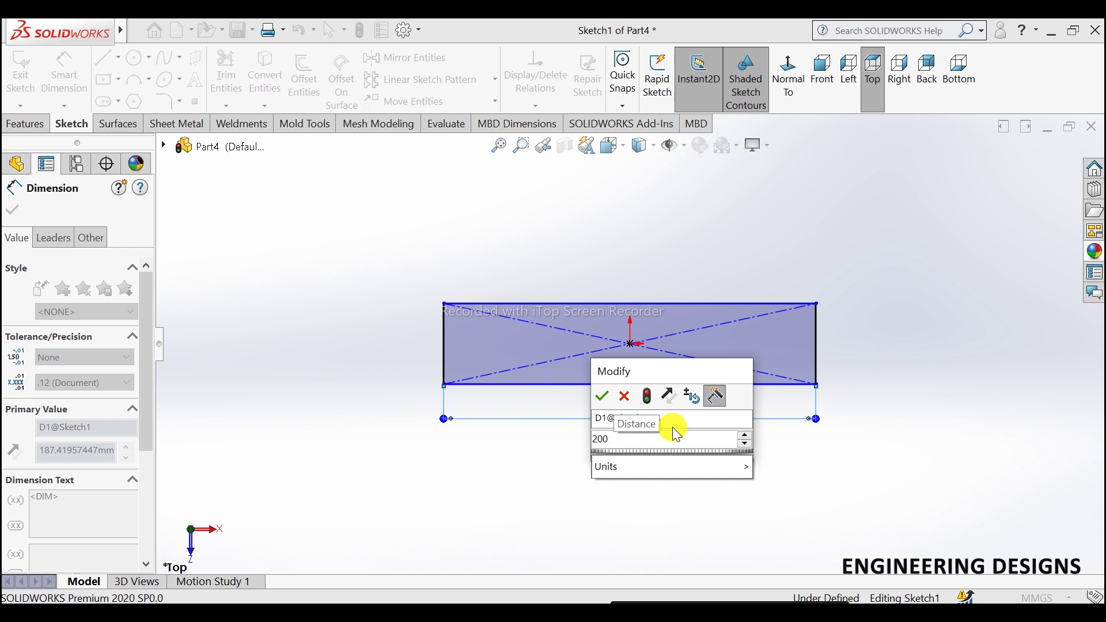
pyautogui.press('BackSpace')
pyautogui.press('BackSpace')
pyautogui.press('BackSpace')
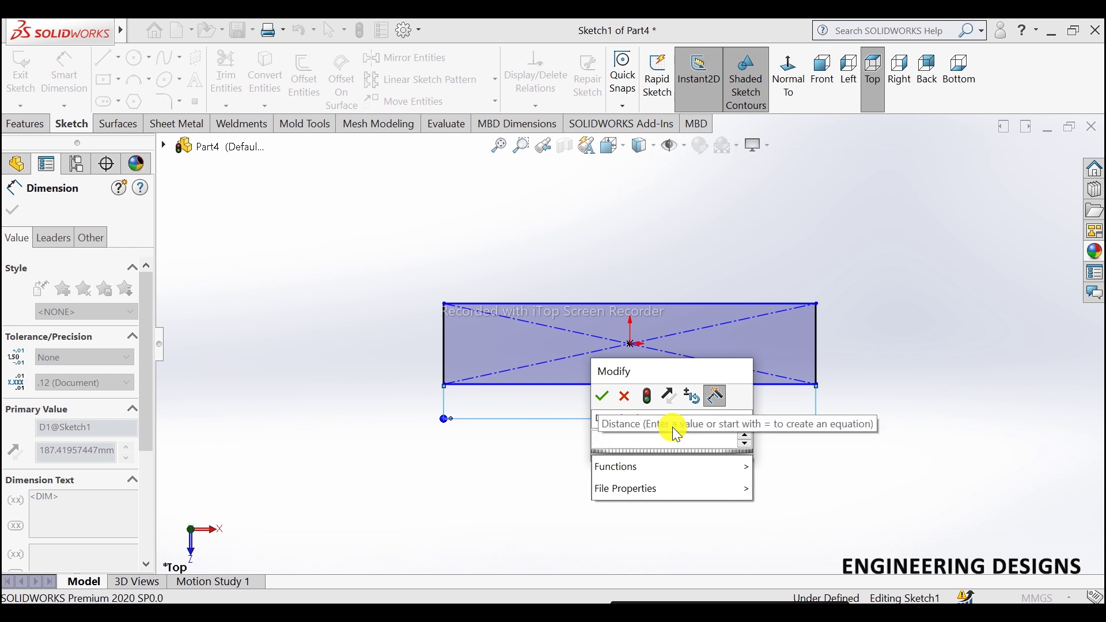
pyautogui.write('100')
pyautogui.press('Return')
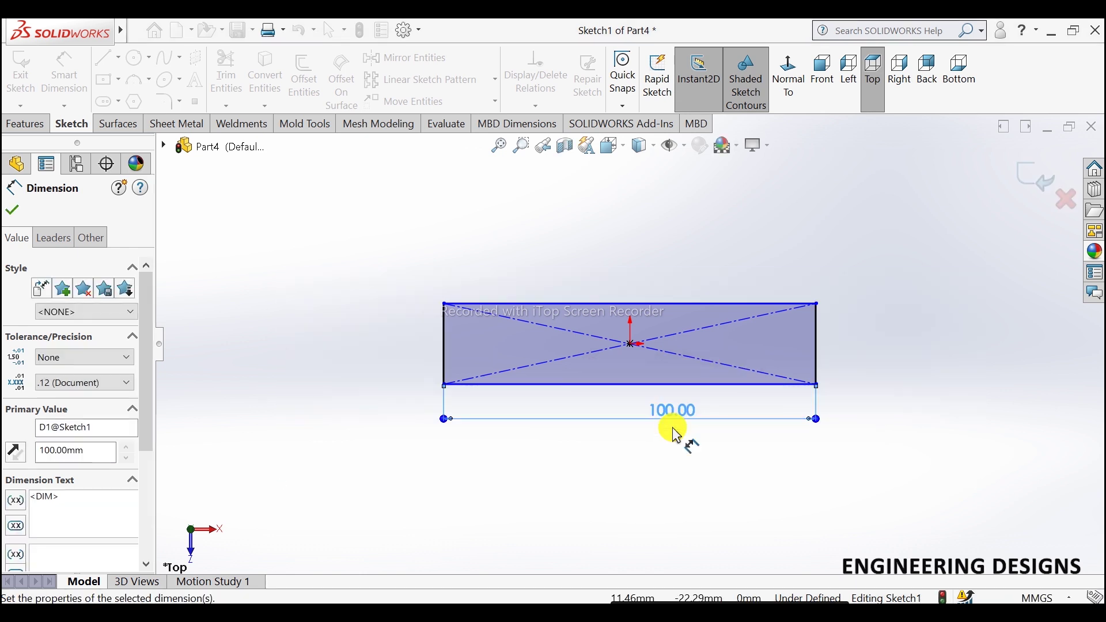
pyautogui.click(818, 346)
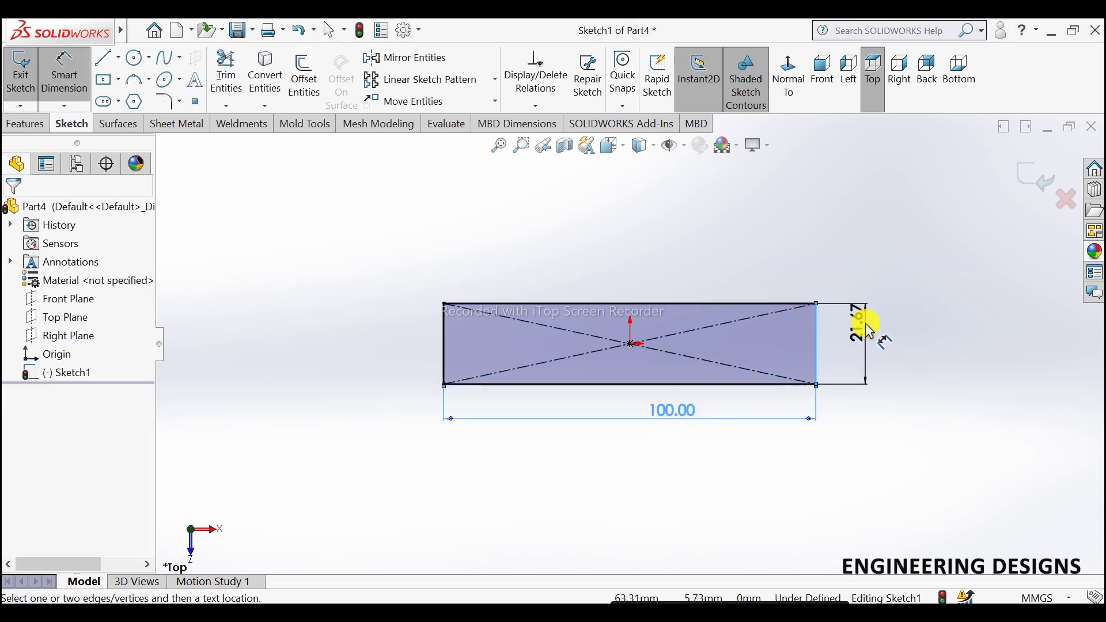
pyautogui.click(868, 326)
pyautogui.write('2')
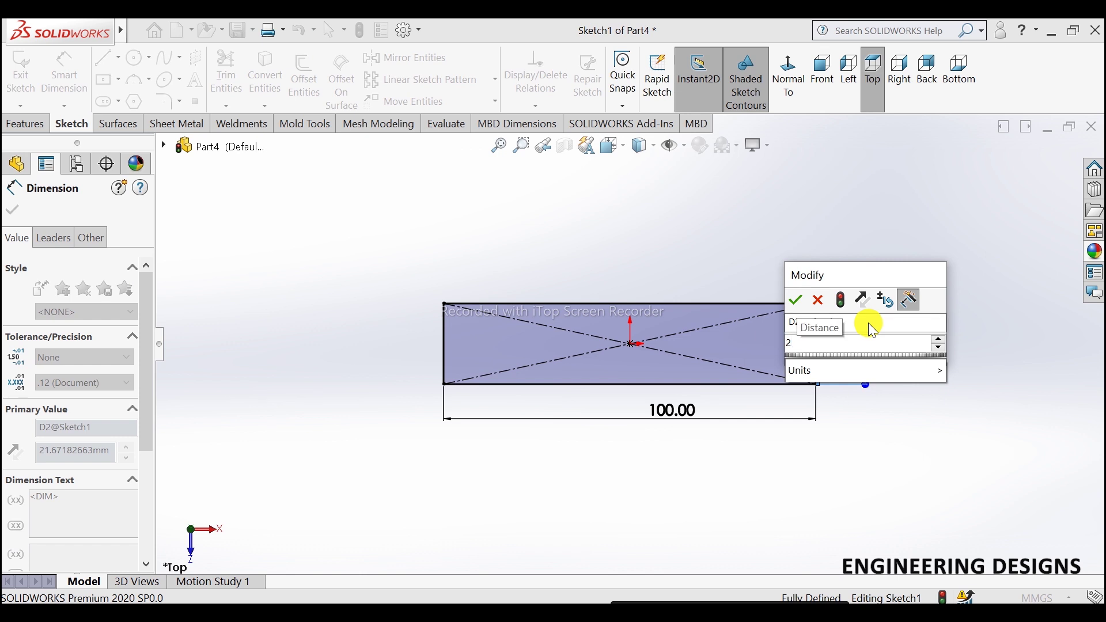
pyautogui.write('5')
pyautogui.press('Return')
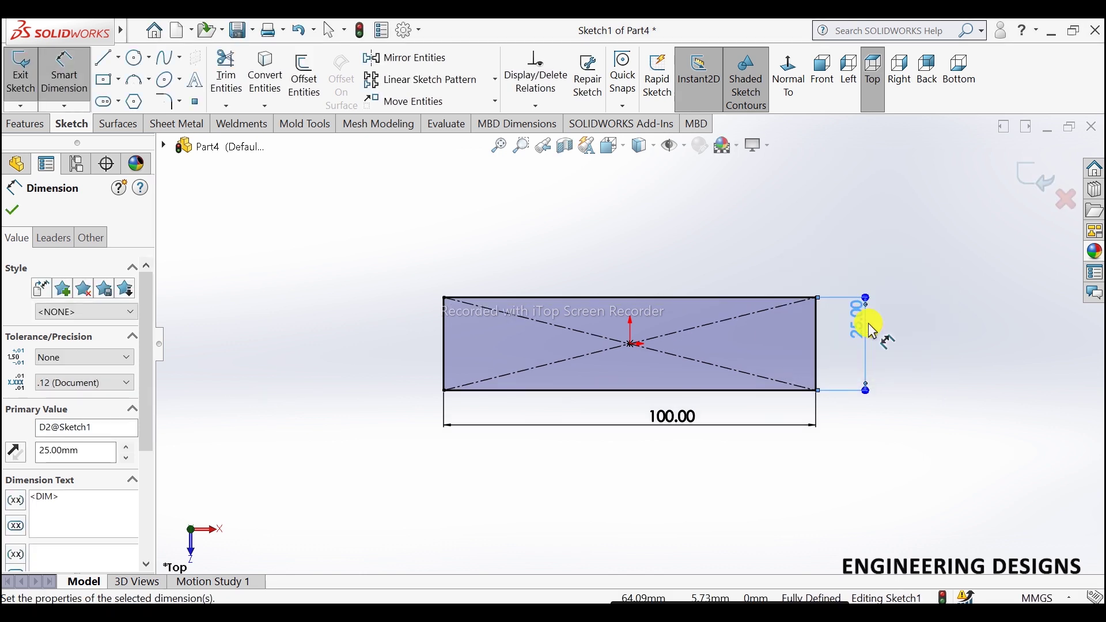
pyautogui.scroll(-1, 664, 341)
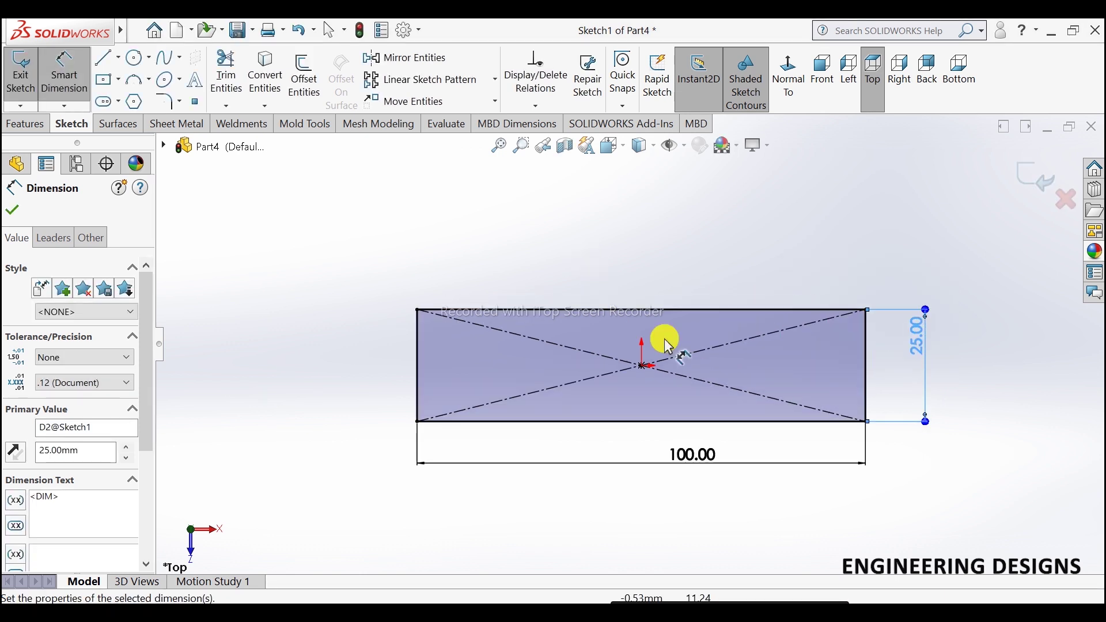
pyautogui.click(13, 211)
pyautogui.scroll(-1, 789, 279)
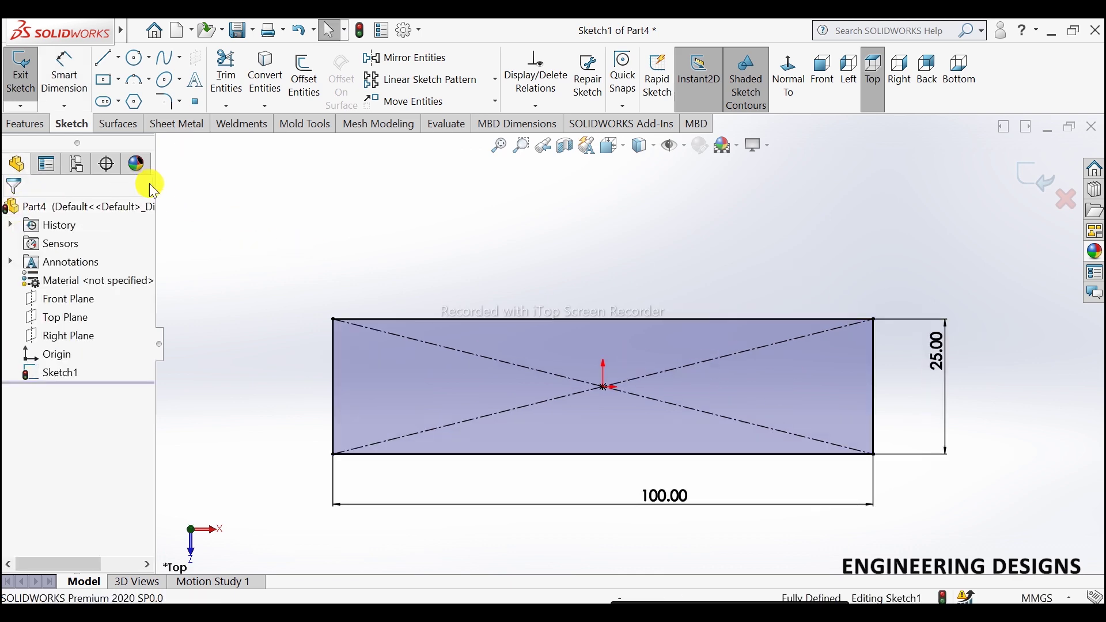
# - Extrude the rectangle as Boss-Extrude1, a 4 mm thick blind plate
pyautogui.click(26, 124)
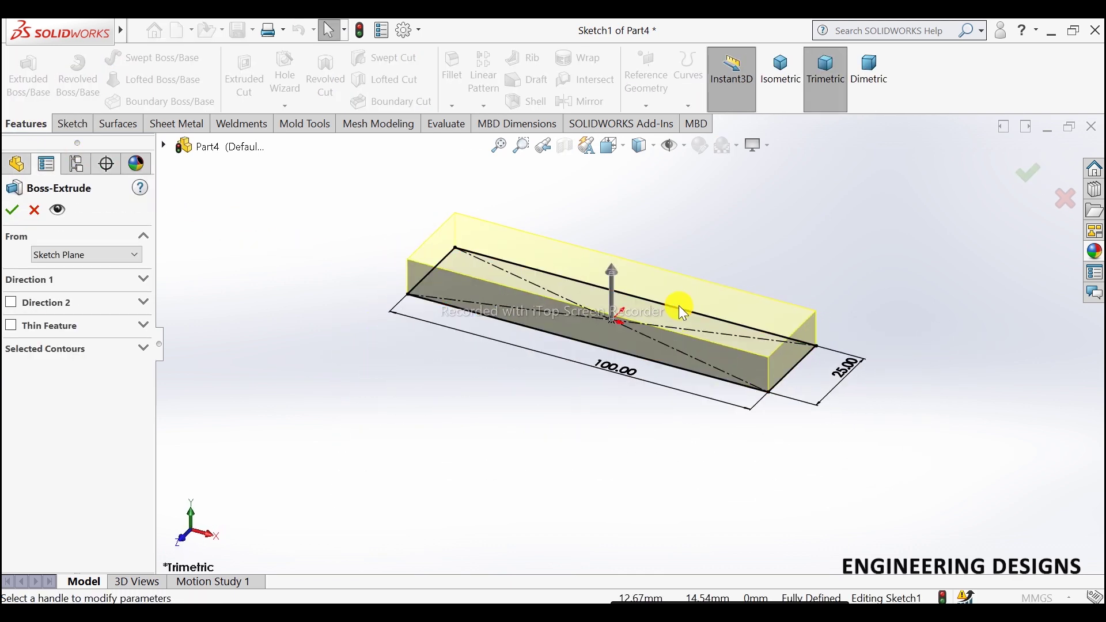
pyautogui.click(136, 286)
pyautogui.doubleClick(93, 365)
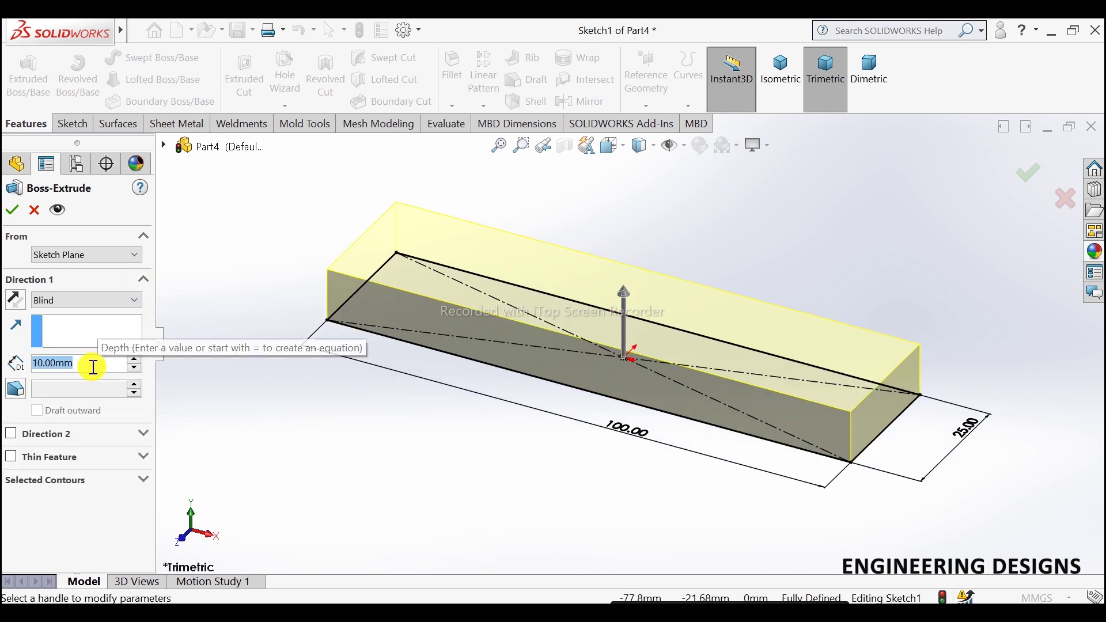
pyautogui.write('5')
pyautogui.press('Return')
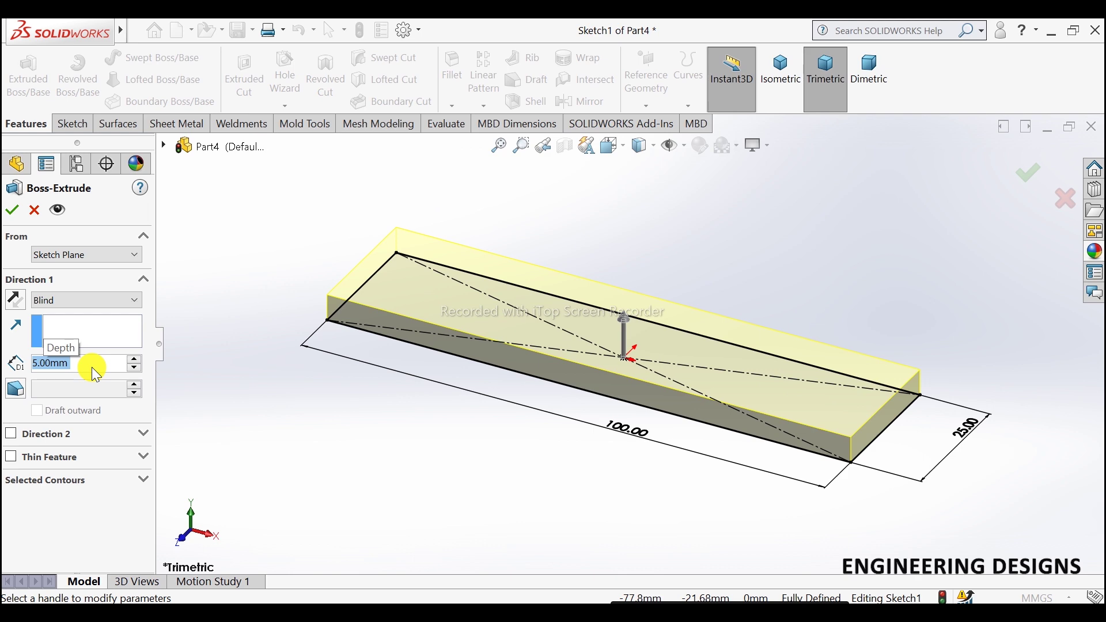
pyautogui.scroll(-1, 729, 312)
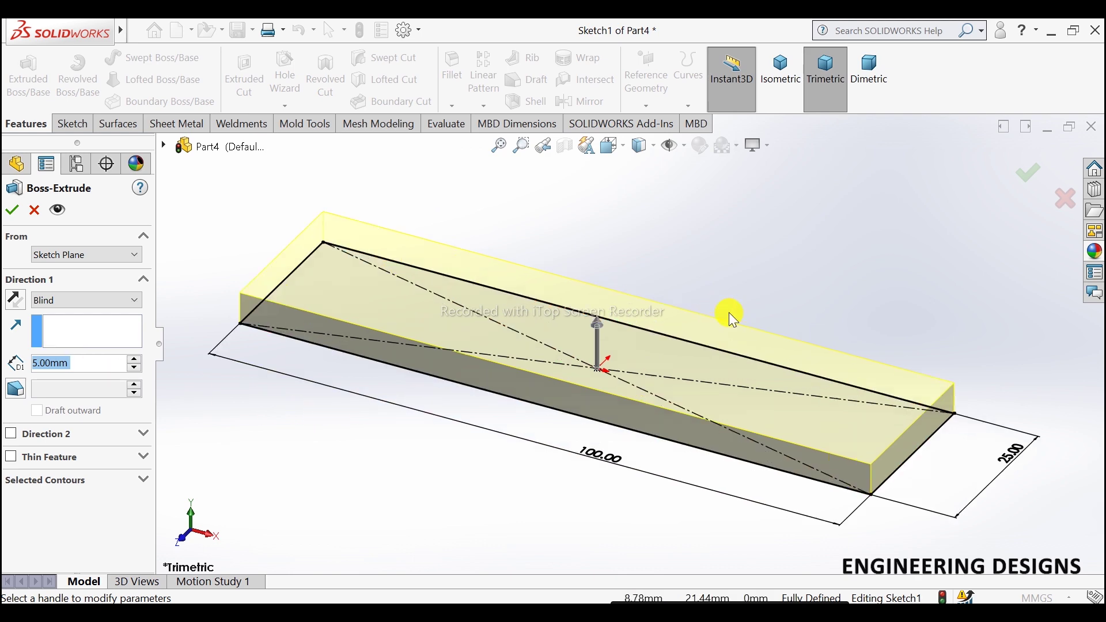
pyautogui.scroll(1, 728, 312)
pyautogui.moveTo(677, 324)
pyautogui.mouseDown(button='middle')
pyautogui.moveTo(697, 279)
pyautogui.moveTo(679, 276)
pyautogui.moveTo(702, 287)
pyautogui.mouseUp(button='middle')
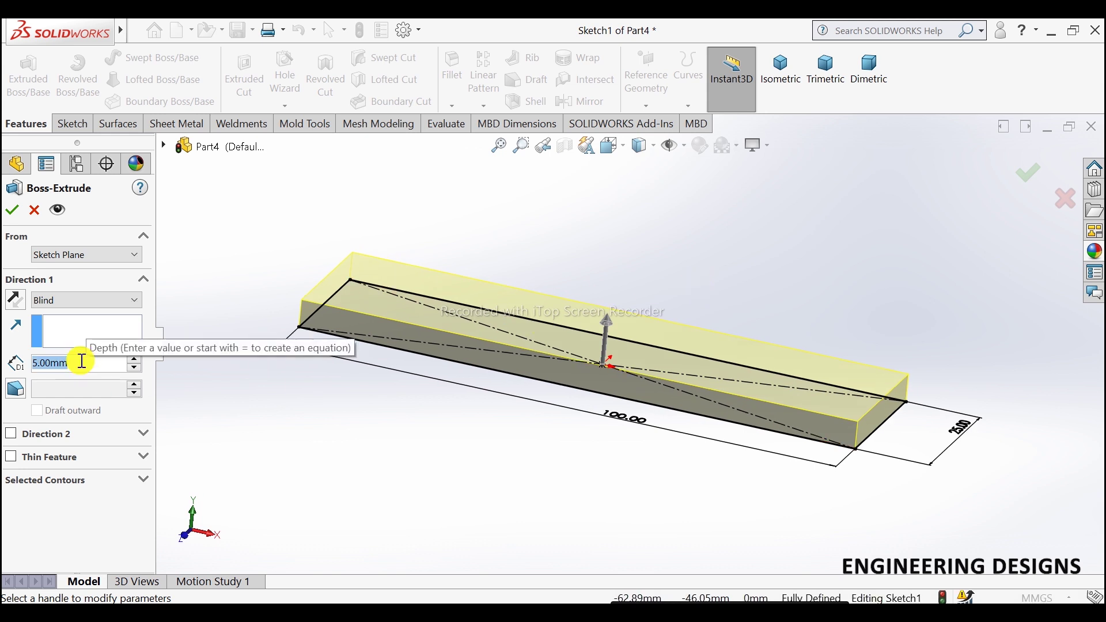
pyautogui.write('4')
pyautogui.press('Return')
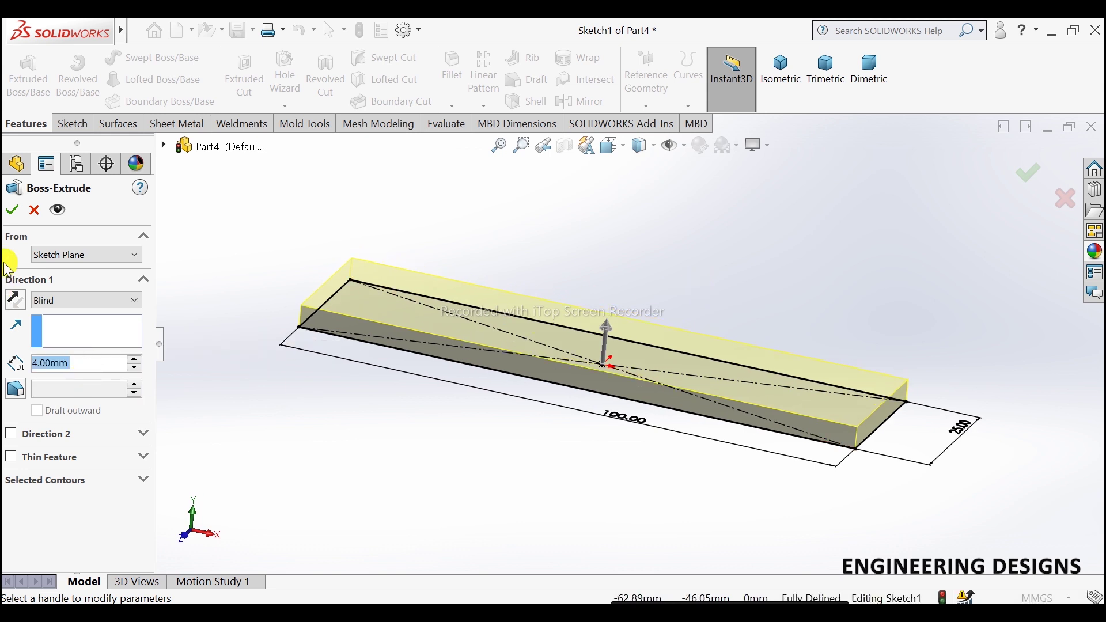
pyautogui.click(16, 213)
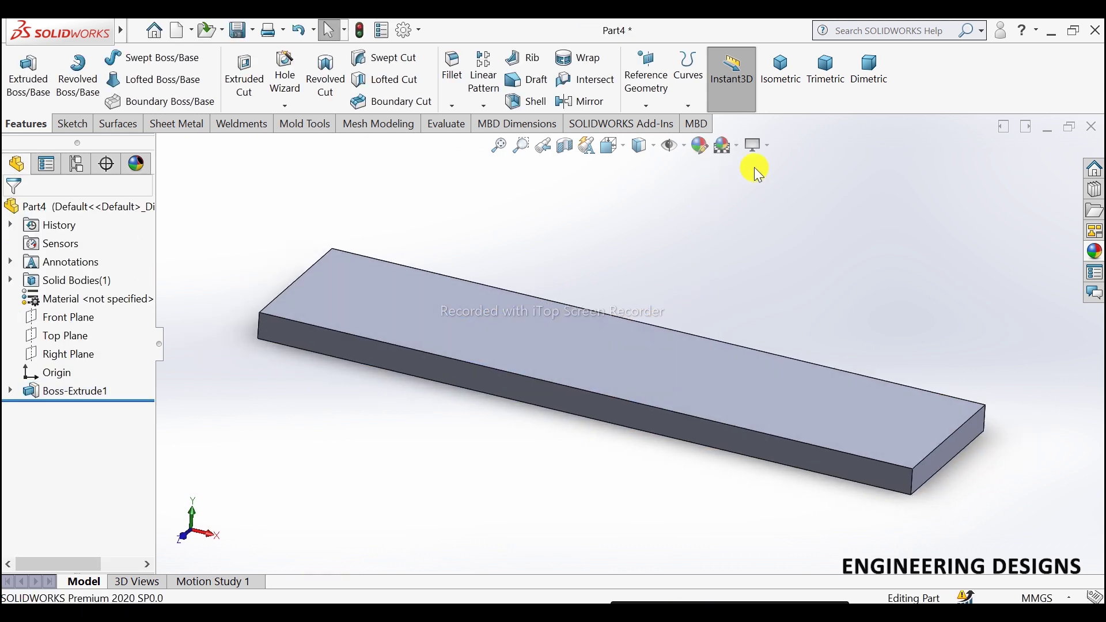
# - Turn on perspective view and start a sketch on the plate's top face
pyautogui.click(758, 145)
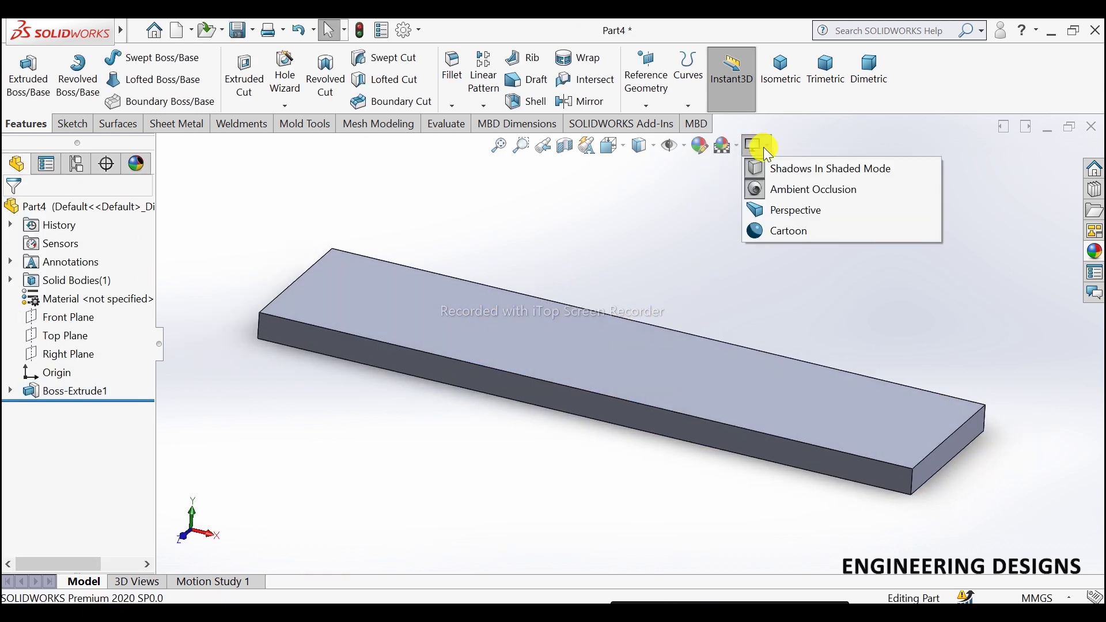
pyautogui.click(787, 214)
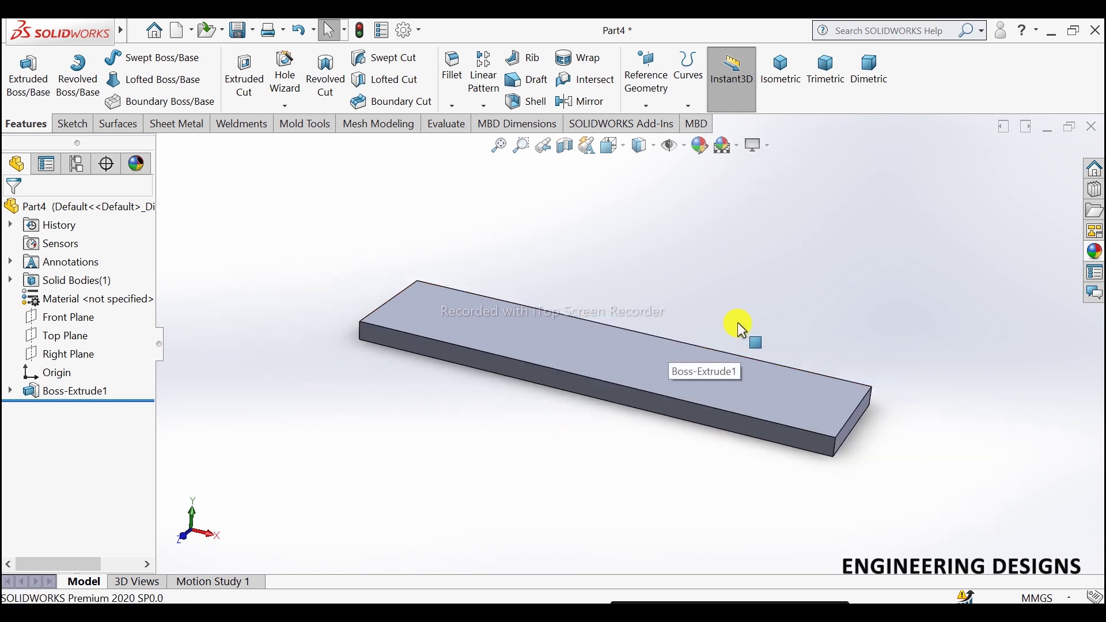
pyautogui.moveTo(727, 323)
pyautogui.mouseDown(button='middle')
pyautogui.moveTo(675, 317)
pyautogui.moveTo(754, 328)
pyautogui.moveTo(699, 296)
pyautogui.moveTo(698, 311)
pyautogui.mouseUp(button='middle')
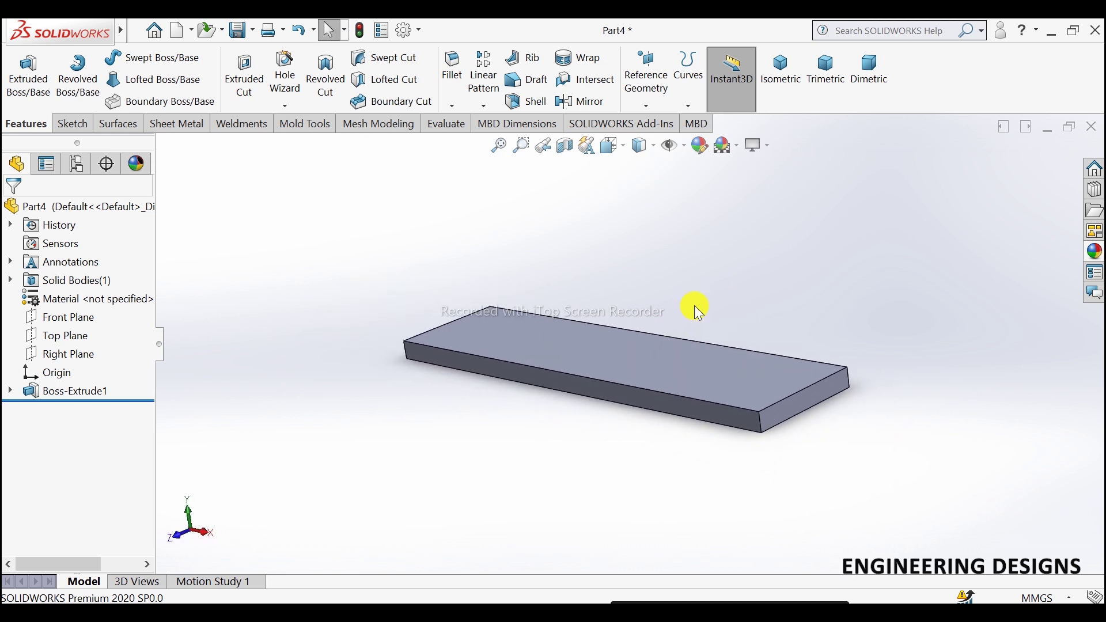
pyautogui.click(735, 370)
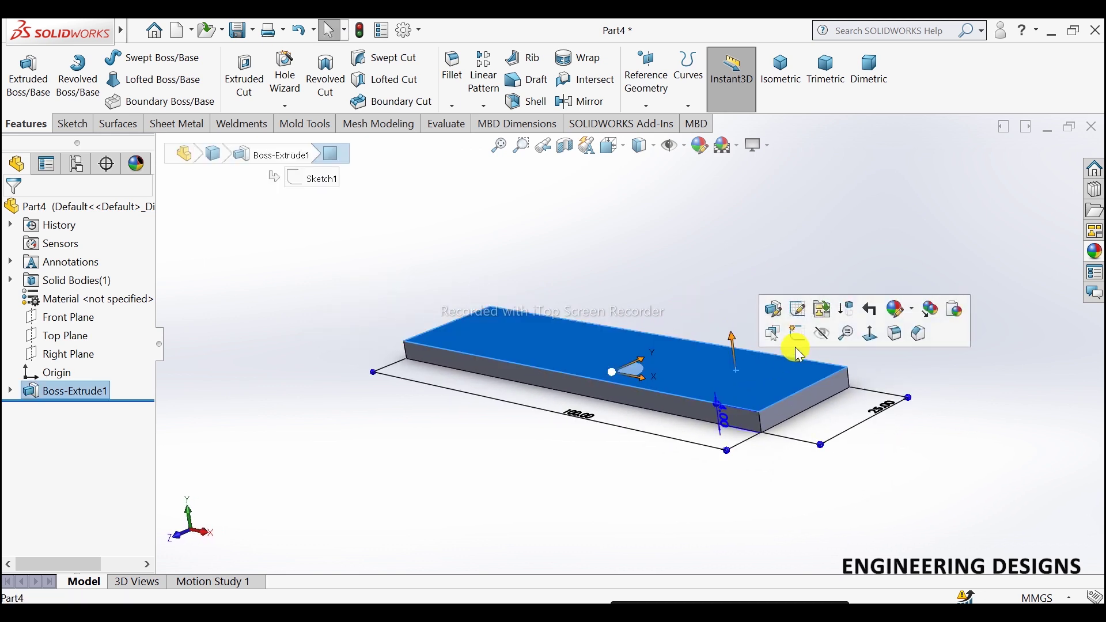
pyautogui.click(798, 308)
# - View the top-face sketch straight on and zoom in
pyautogui.click(794, 92)
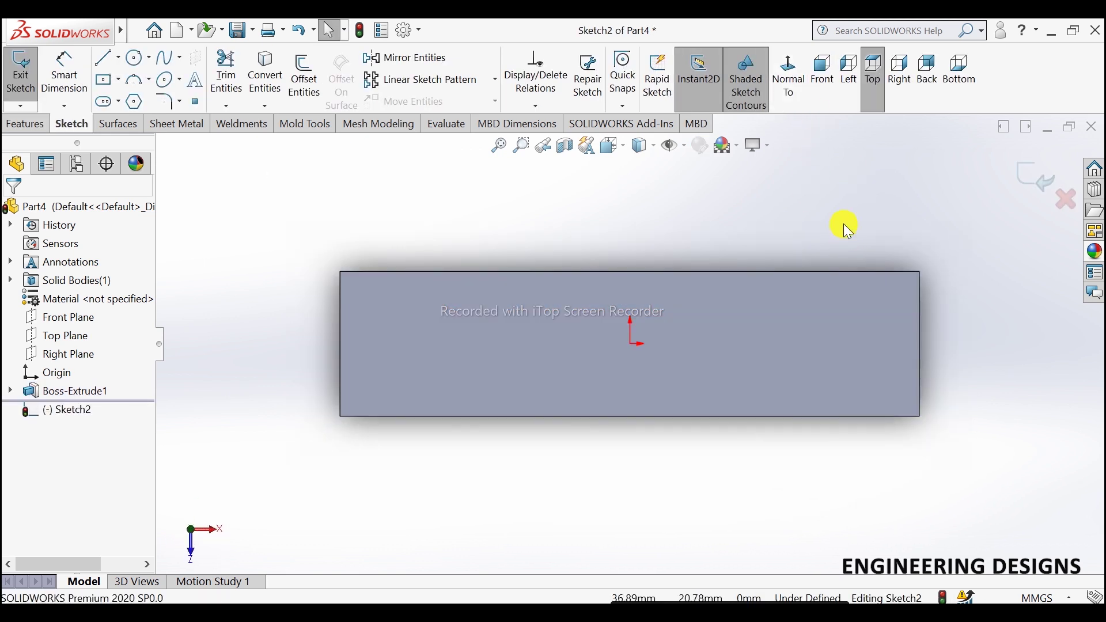
pyautogui.scroll(-1, 813, 224)
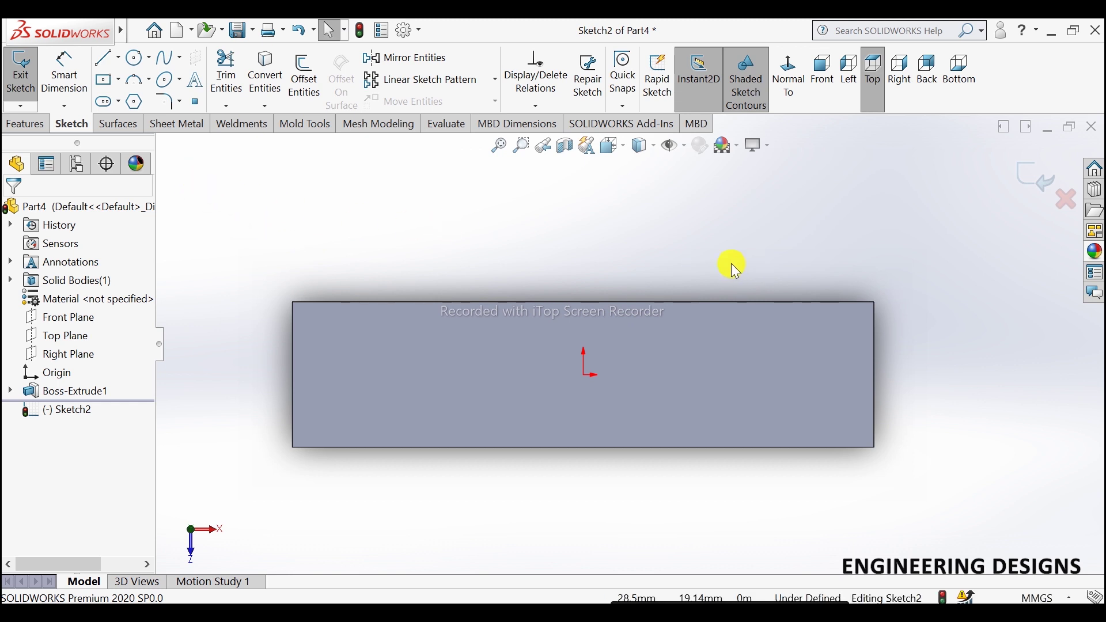
# - Sketch four vertical straight slots, a pair near each end of the plate
pyautogui.click(117, 103)
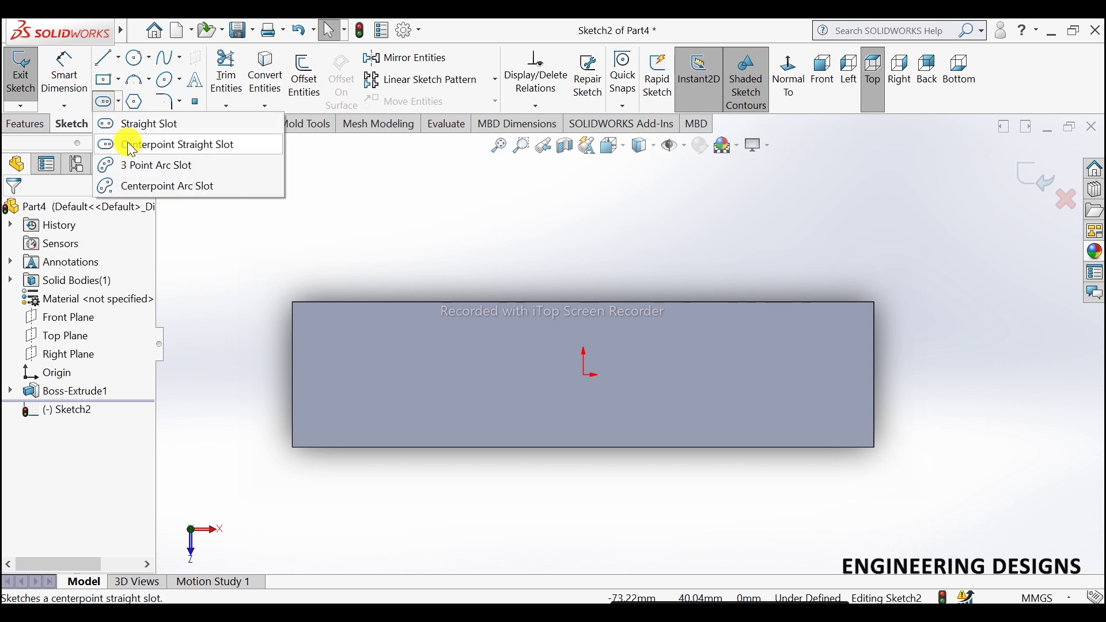
pyautogui.click(129, 145)
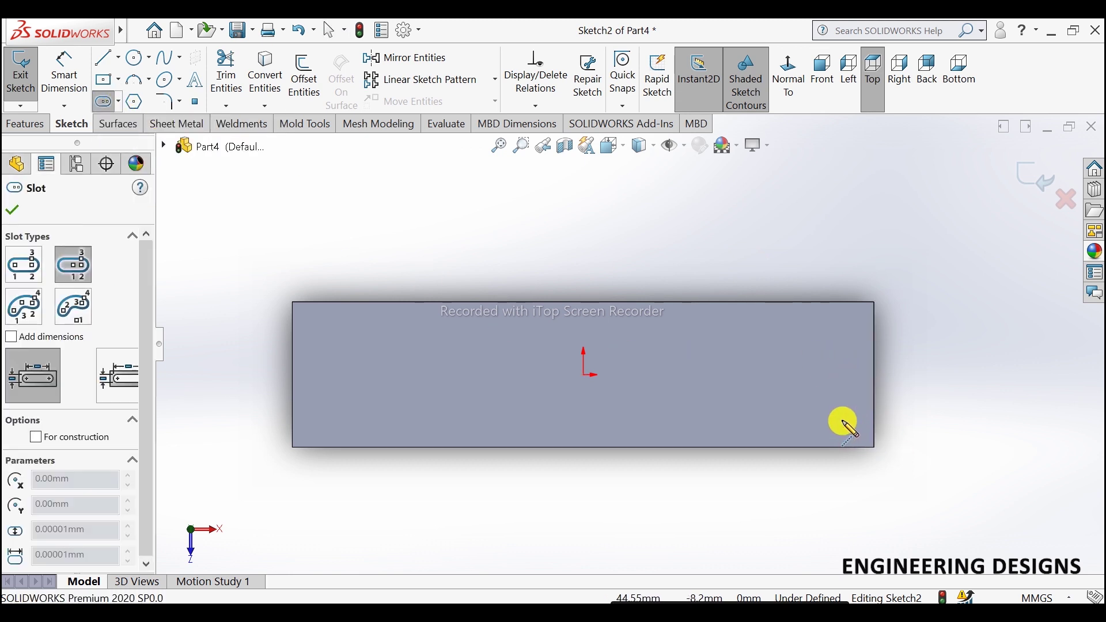
pyautogui.click(839, 341)
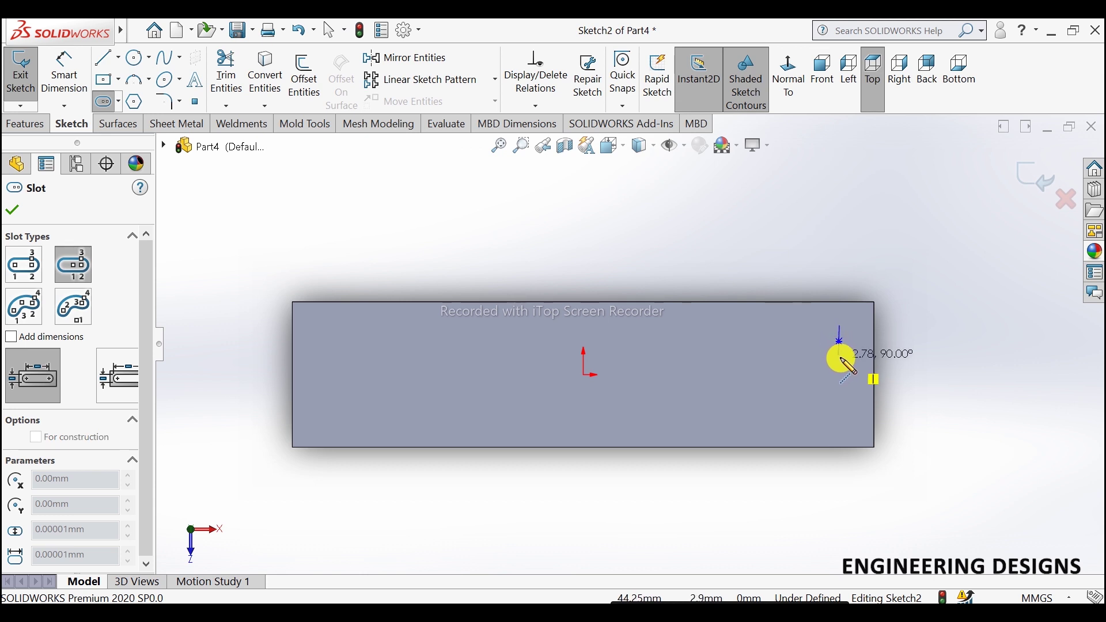
pyautogui.click(840, 358)
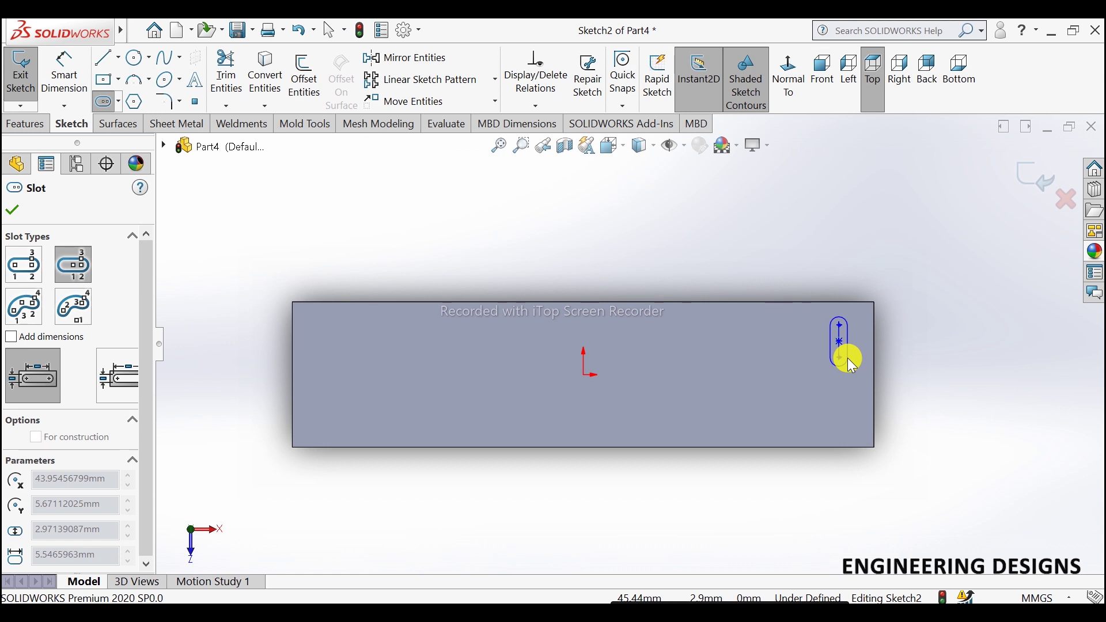
pyautogui.click(839, 403)
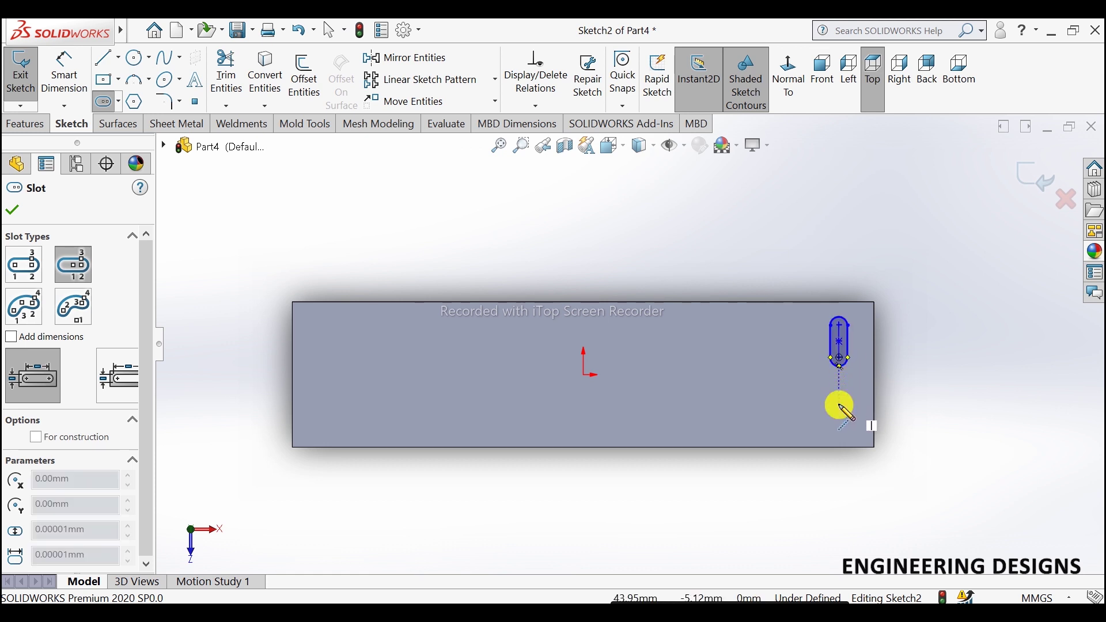
pyautogui.click(839, 414)
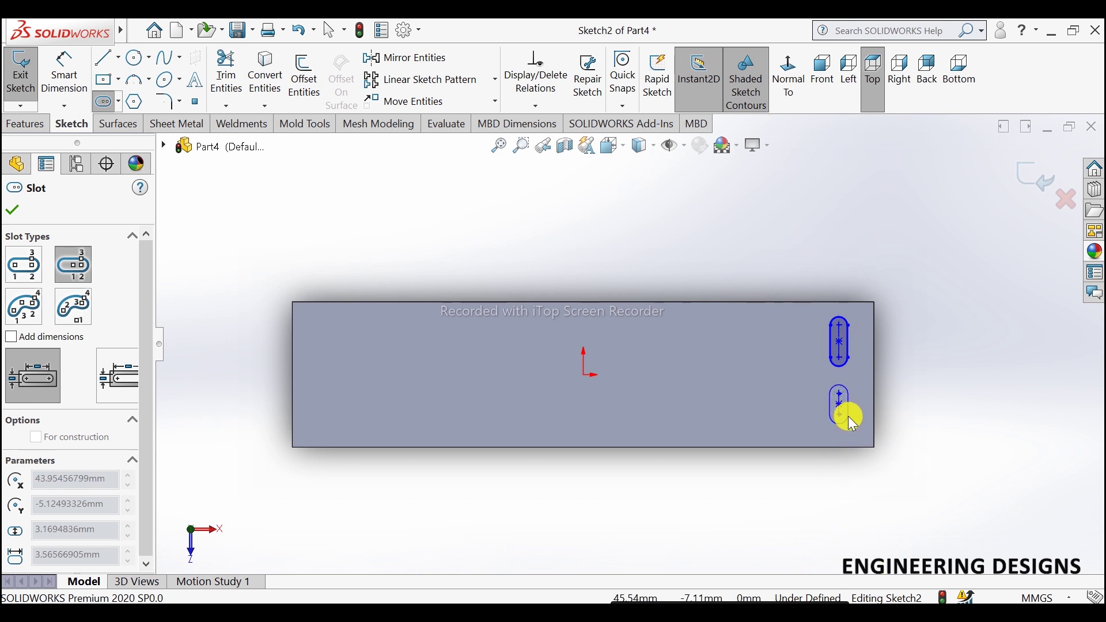
pyautogui.click(848, 416)
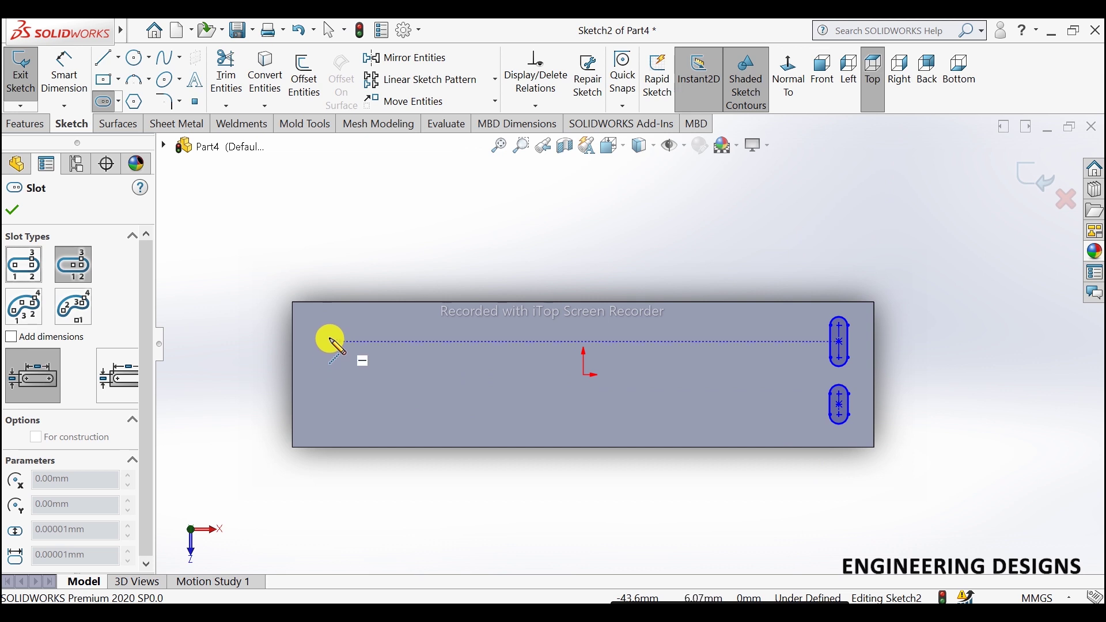
pyautogui.click(330, 344)
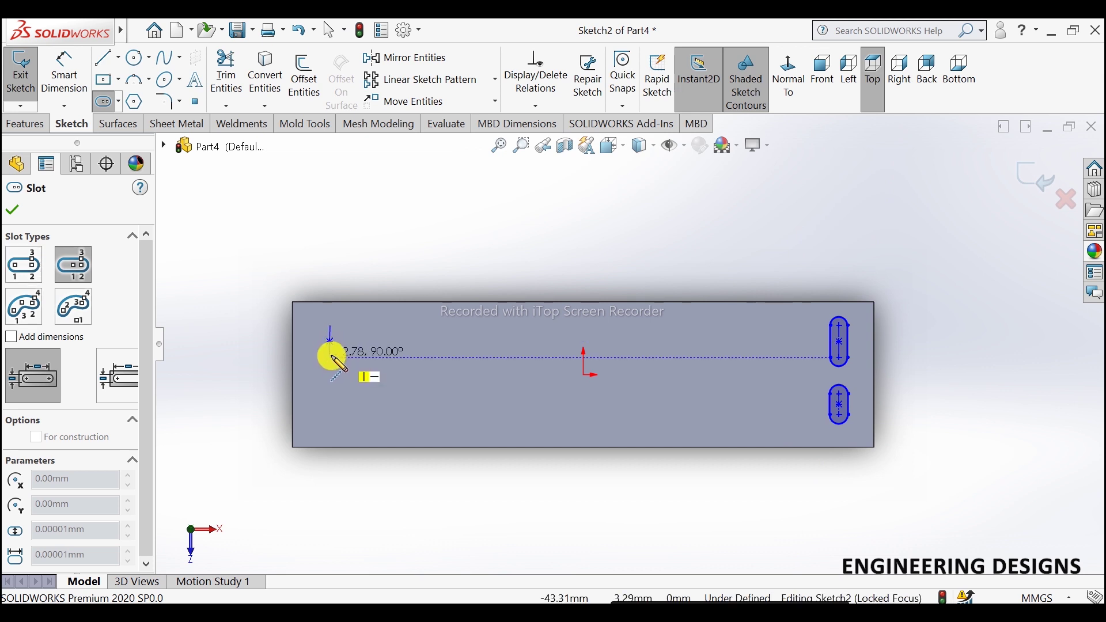
pyautogui.click(331, 357)
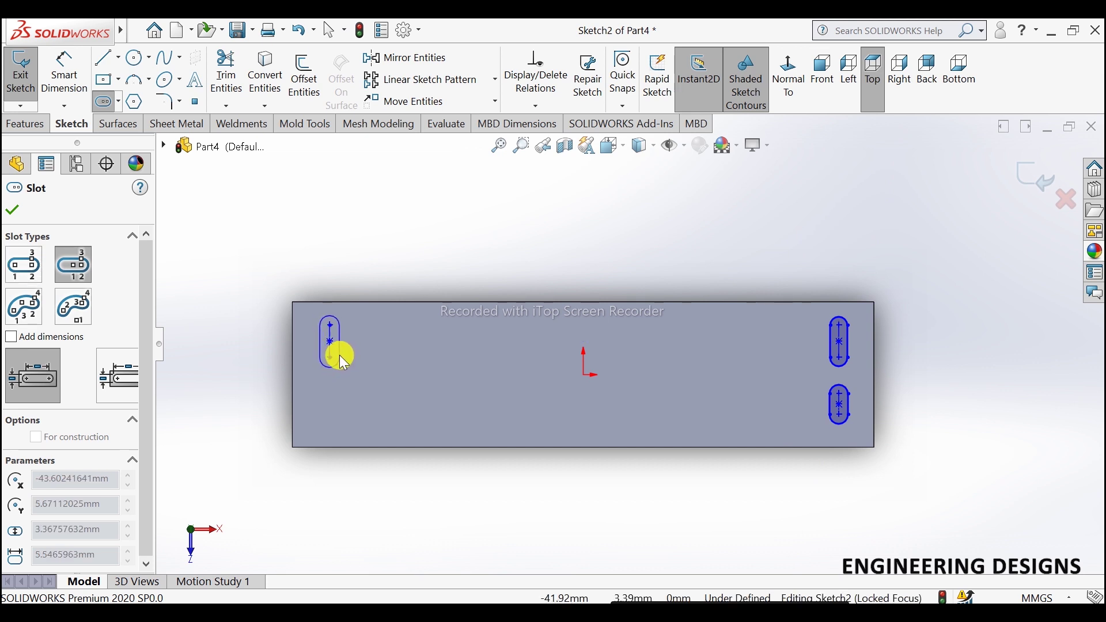
pyautogui.click(339, 352)
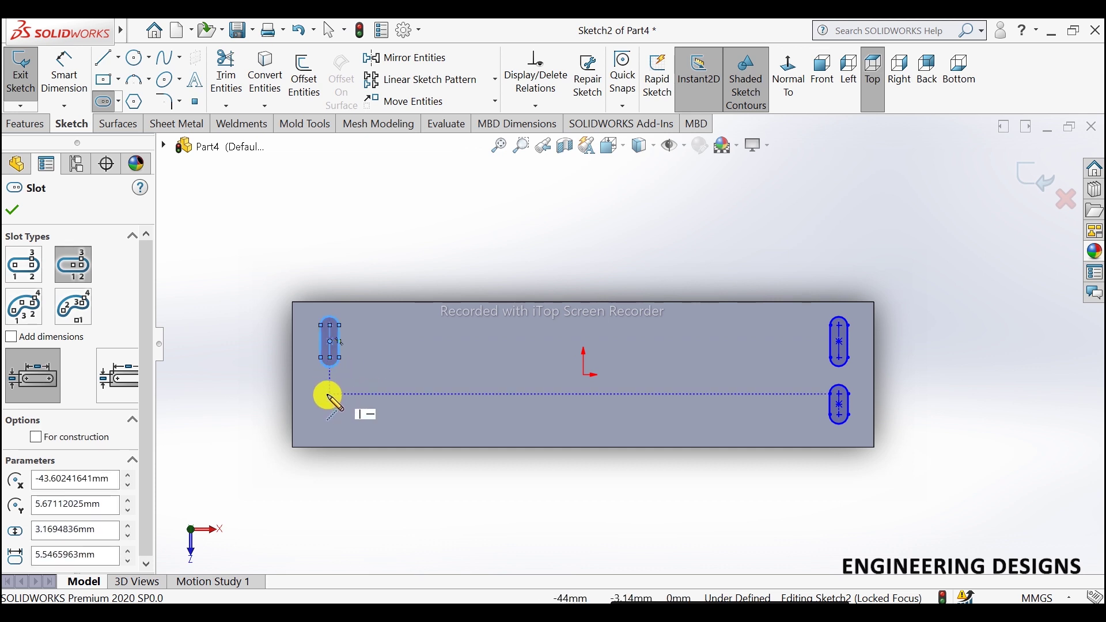
pyautogui.click(333, 399)
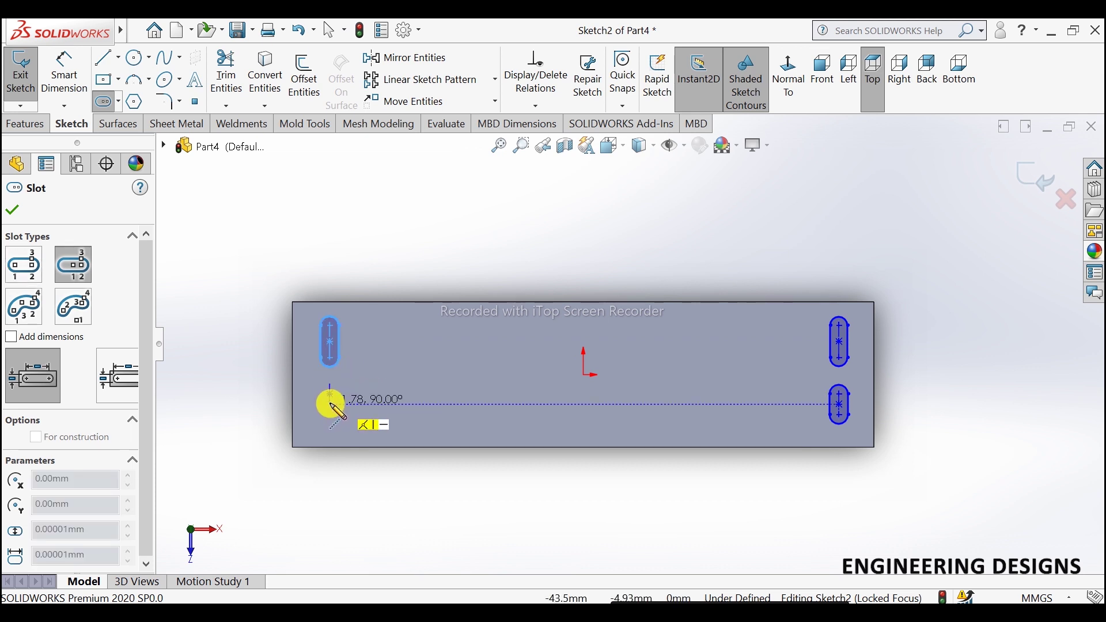
pyautogui.click(329, 405)
pyautogui.click(338, 407)
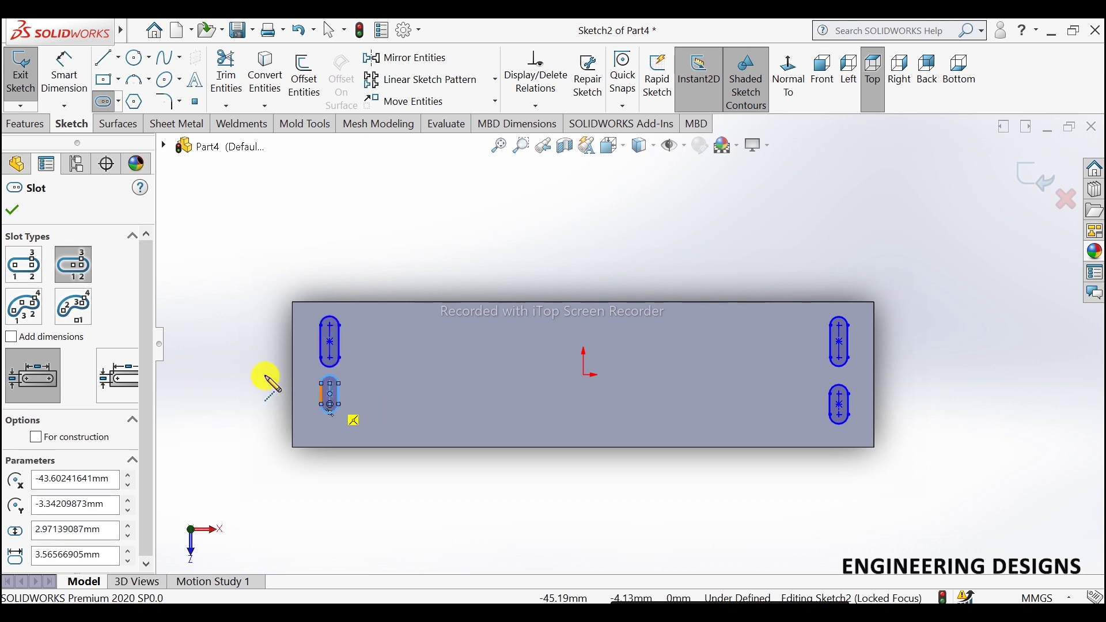
pyautogui.click(14, 214)
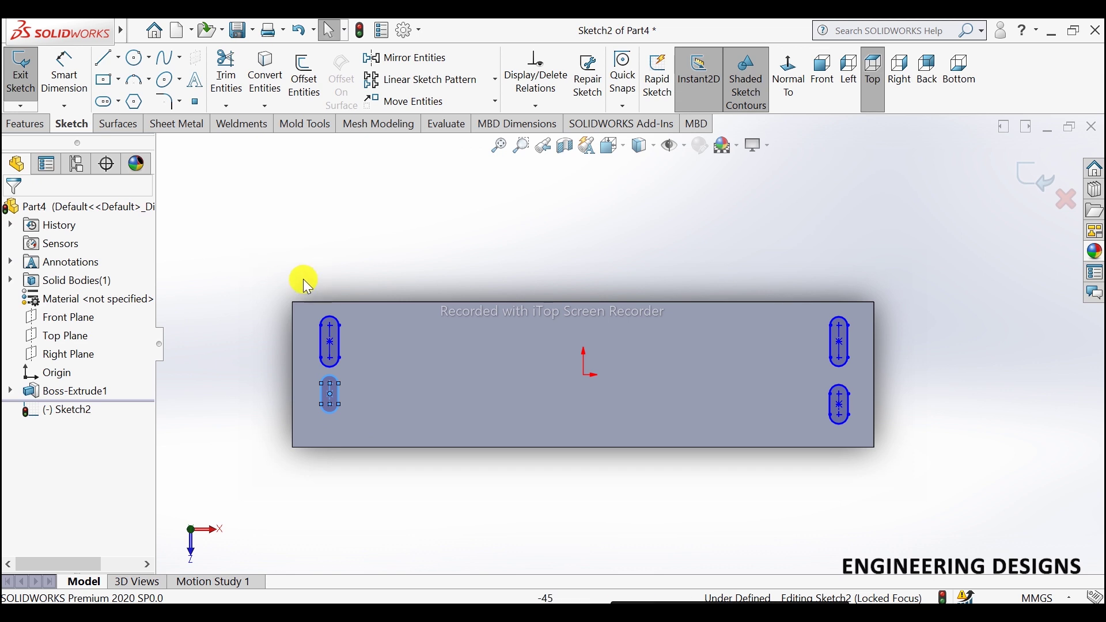
# - Add two more straight slots at the plate's centre, one top and one bottom
pyautogui.click(106, 103)
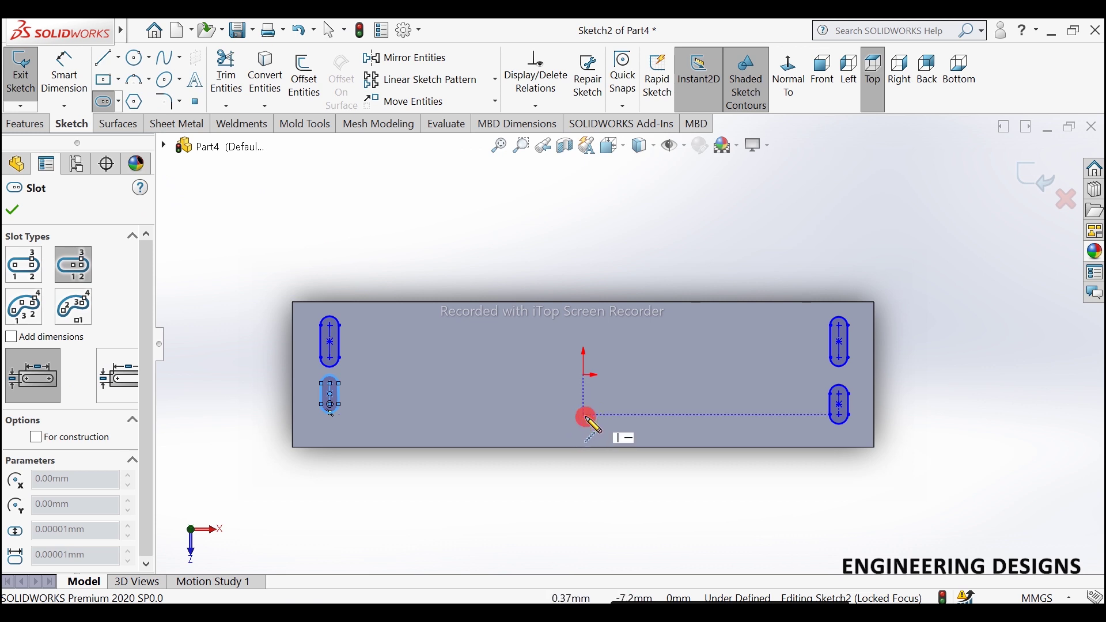
pyautogui.click(585, 416)
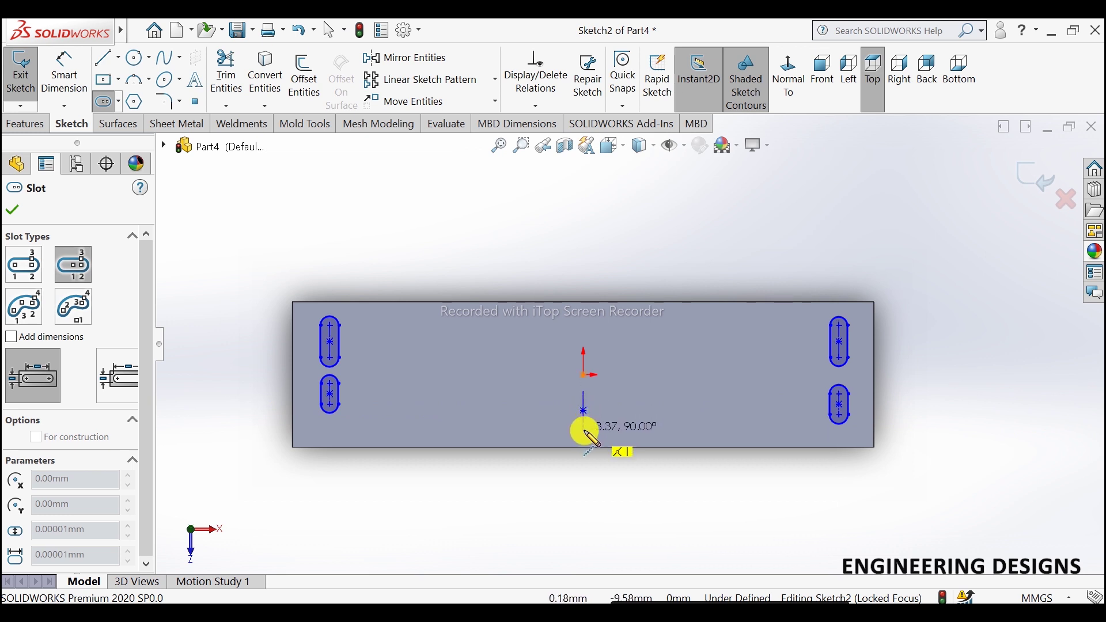
pyautogui.click(585, 428)
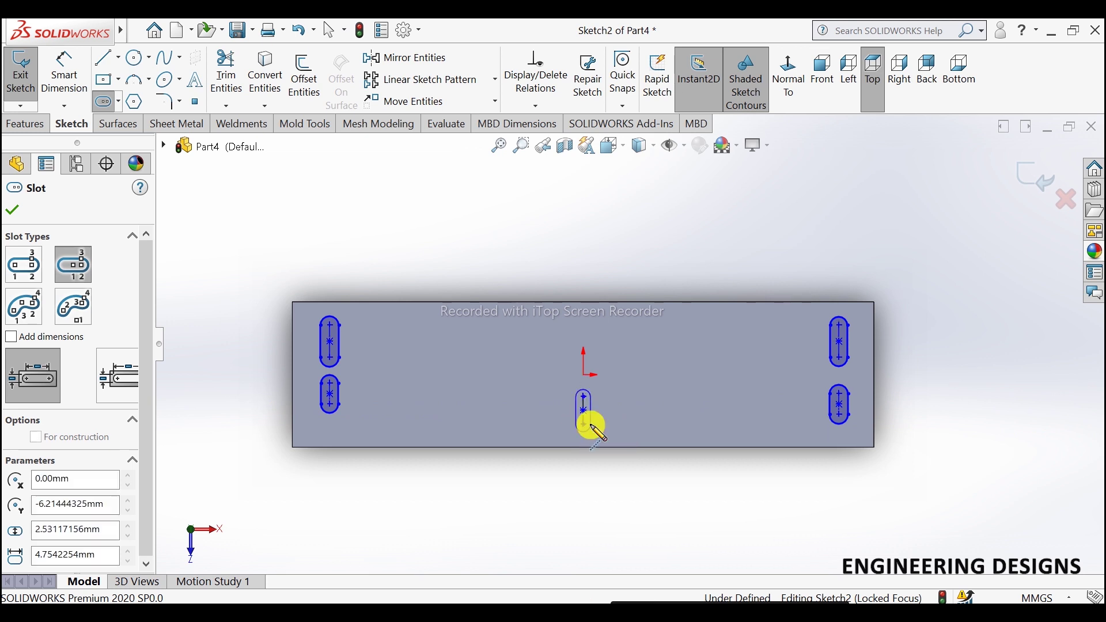
pyautogui.click(584, 332)
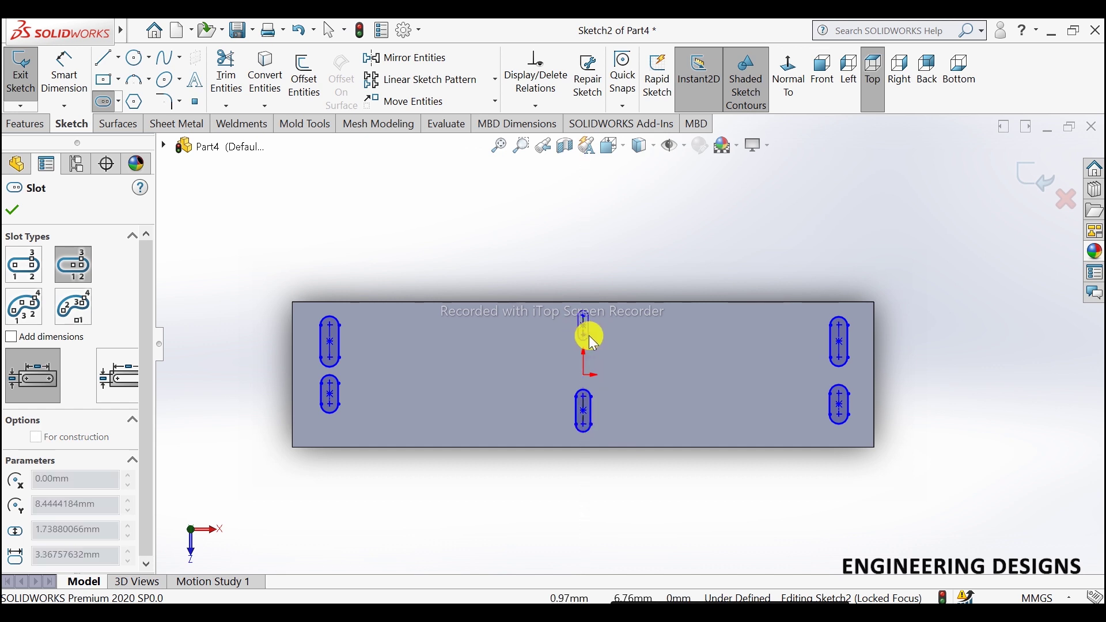
pyautogui.click(591, 337)
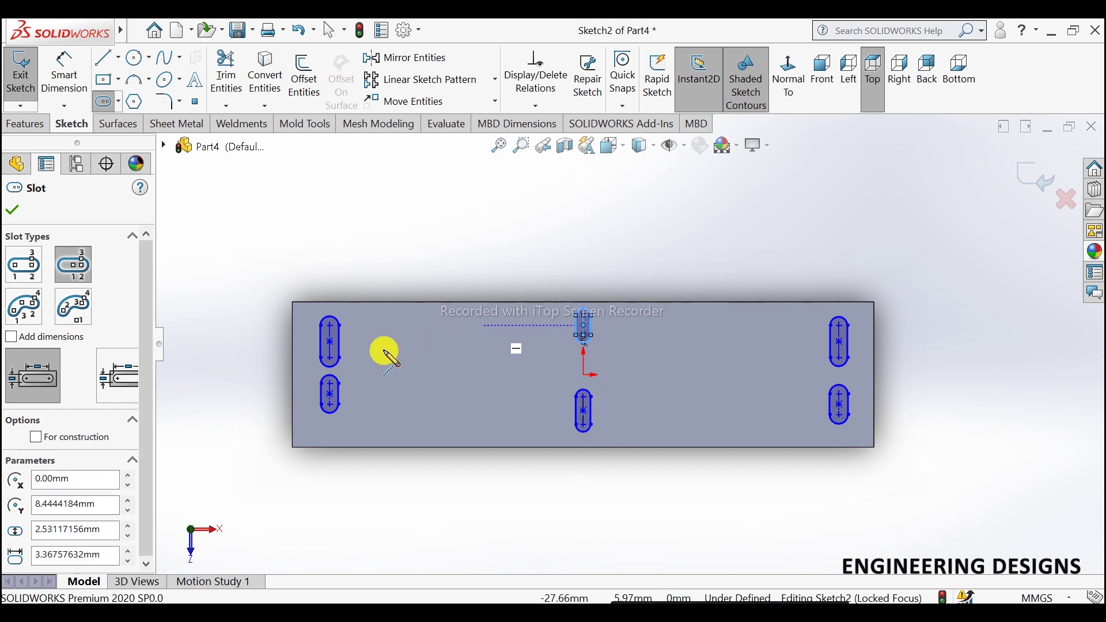
pyautogui.scroll(-2, 397, 372)
pyautogui.click(12, 210)
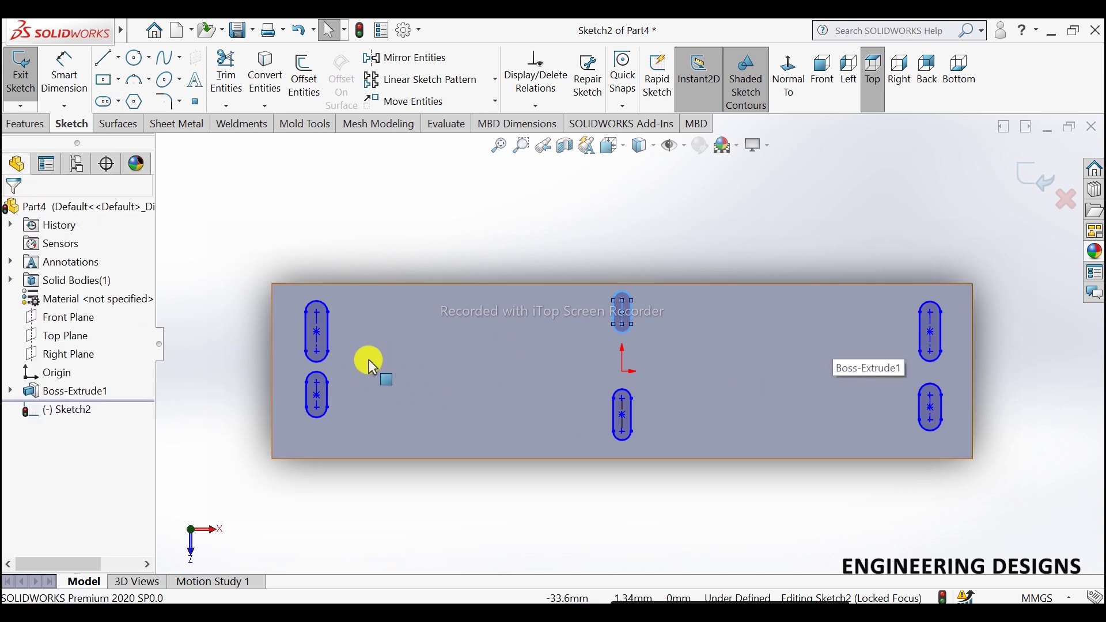
# - Apply an Equal relation across all six slots
pyautogui.click(319, 337)
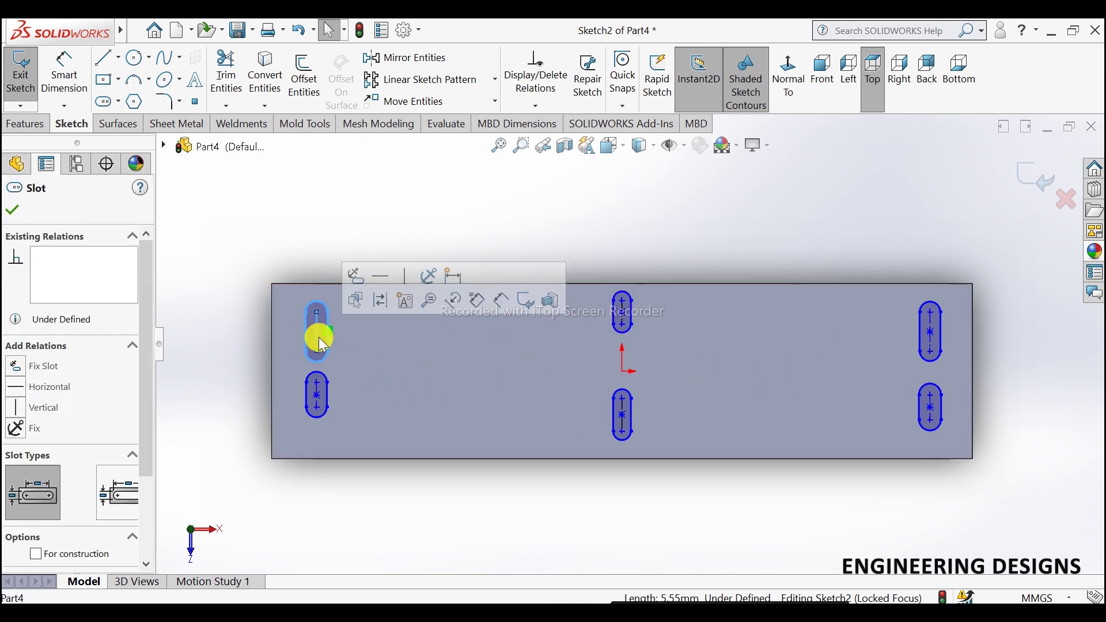
pyautogui.keyDown('ctrl'); pyautogui.click(319, 390); pyautogui.keyUp('ctrl')
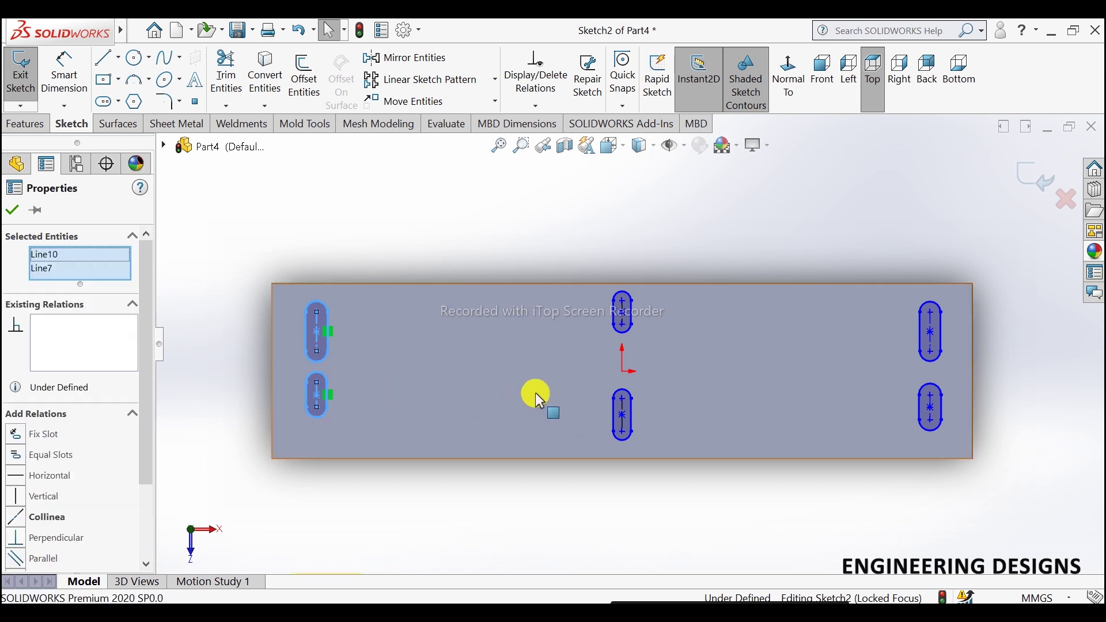
pyautogui.keyDown('ctrl'); pyautogui.click(624, 404); pyautogui.keyUp('ctrl')
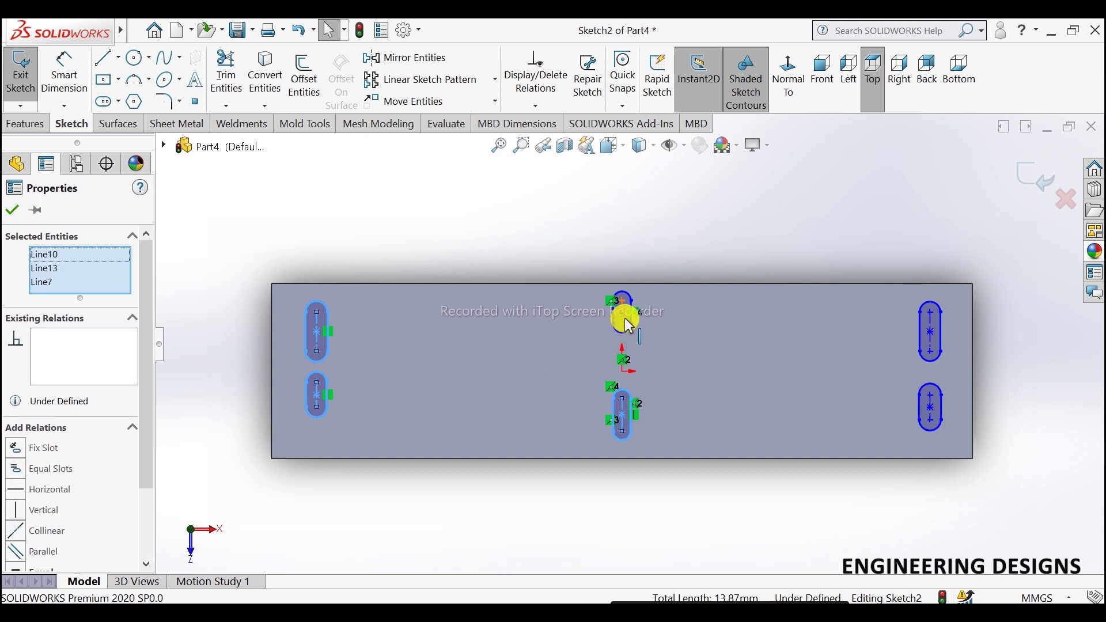
pyautogui.keyDown('ctrl'); pyautogui.click(623, 319); pyautogui.keyUp('ctrl')
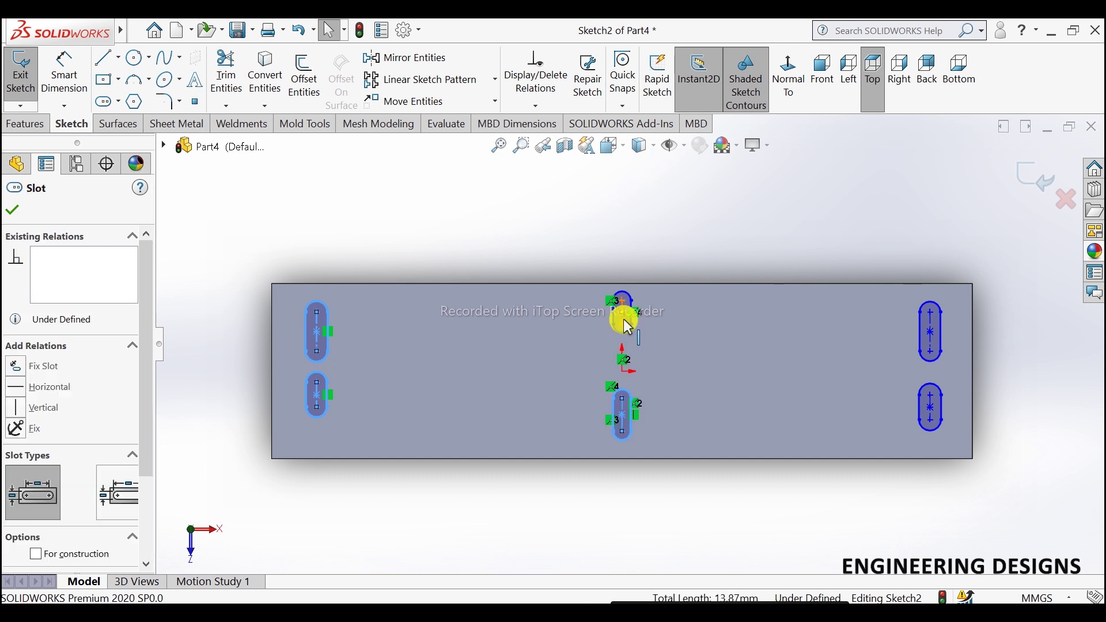
pyautogui.keyDown('ctrl'); pyautogui.click(932, 345); pyautogui.keyUp('ctrl')
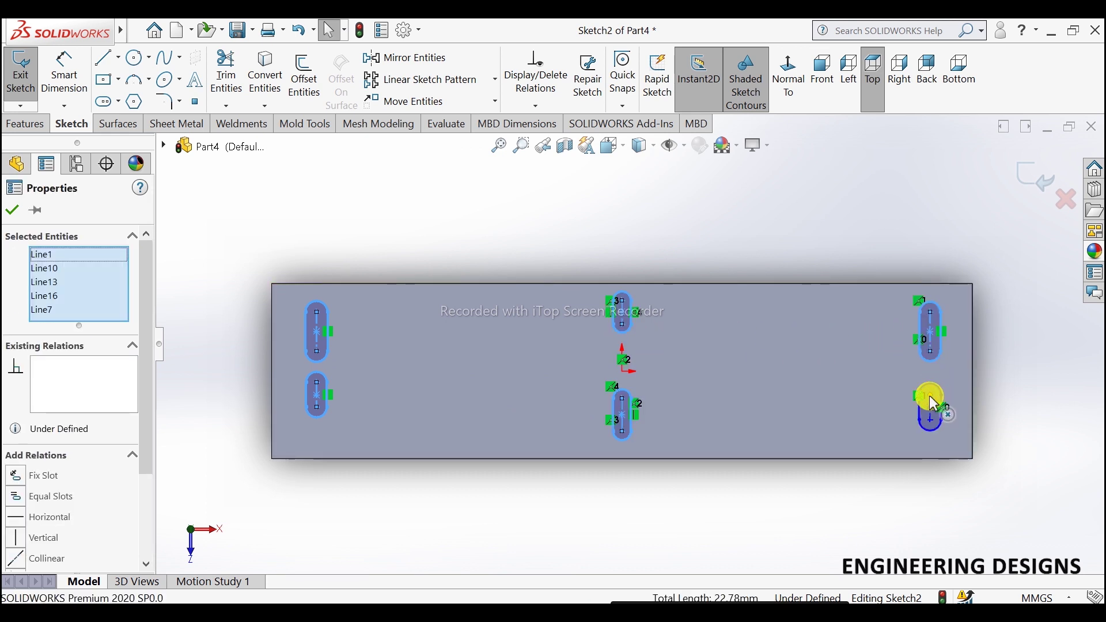
pyautogui.keyDown('ctrl'); pyautogui.click(930, 397); pyautogui.keyUp('ctrl')
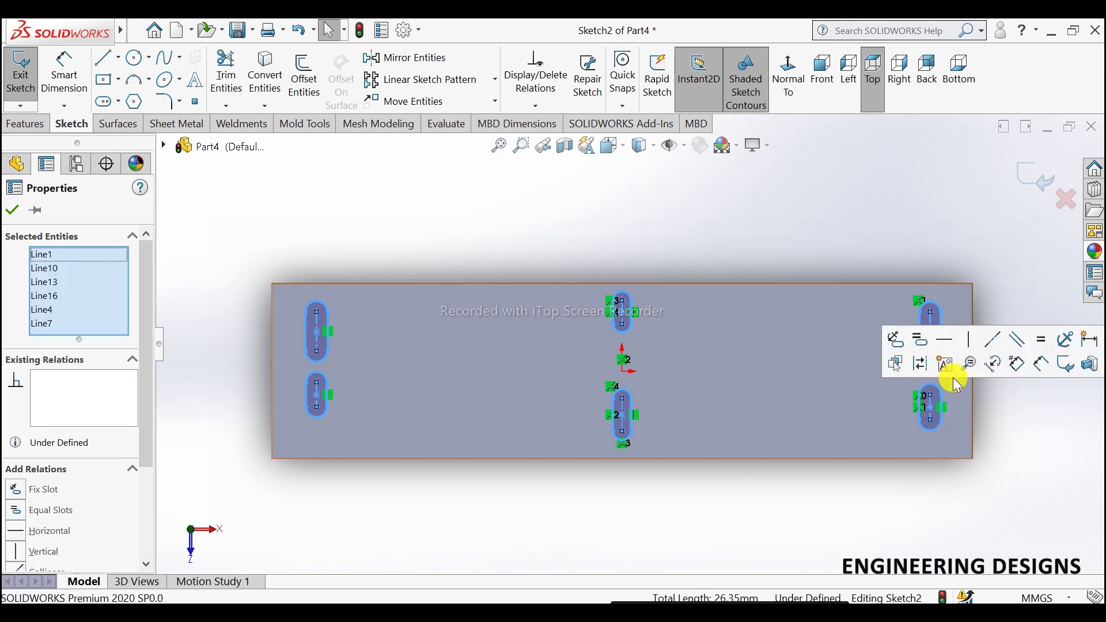
pyautogui.click(1041, 341)
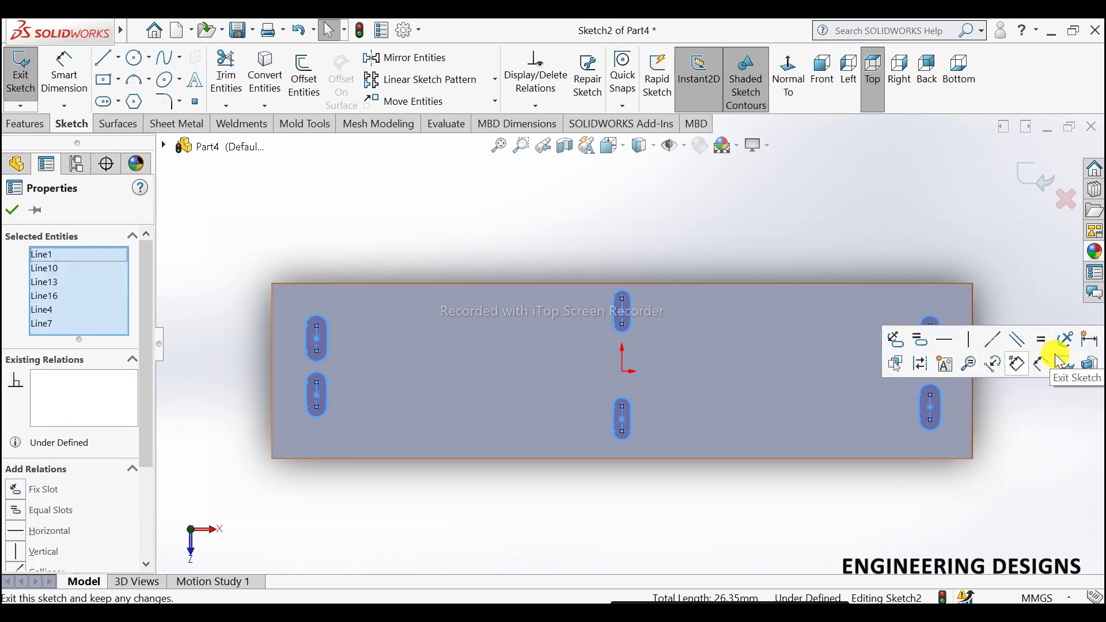
pyautogui.click(11, 211)
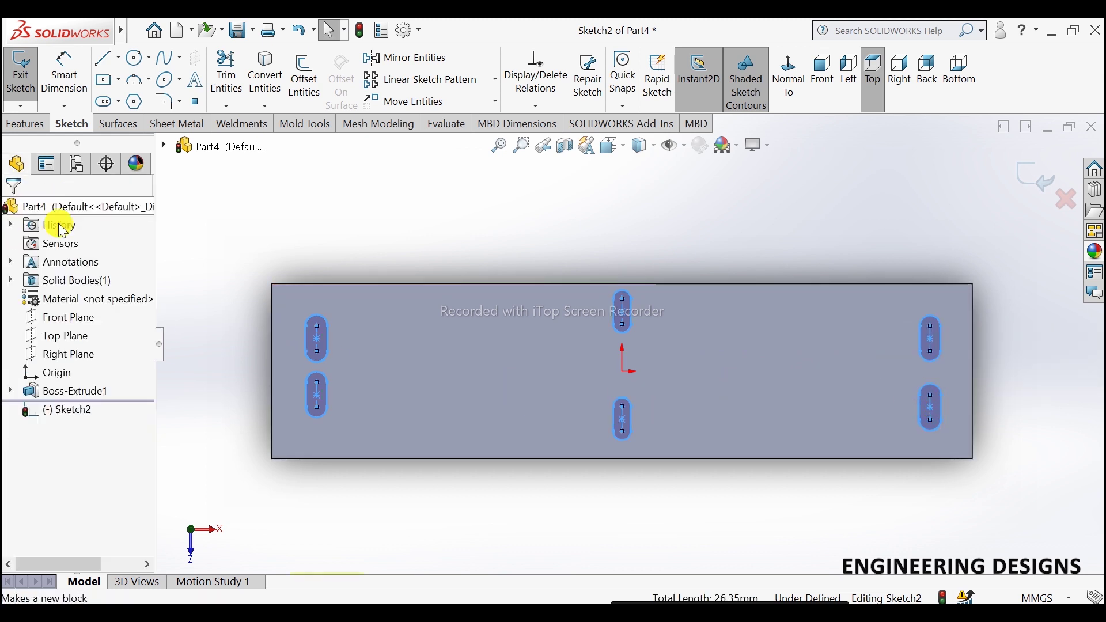
pyautogui.click(519, 311)
# - Dimension the upper-left slot's length at 4 mm and its end radius at 1.20 mm
pyautogui.click(64, 75)
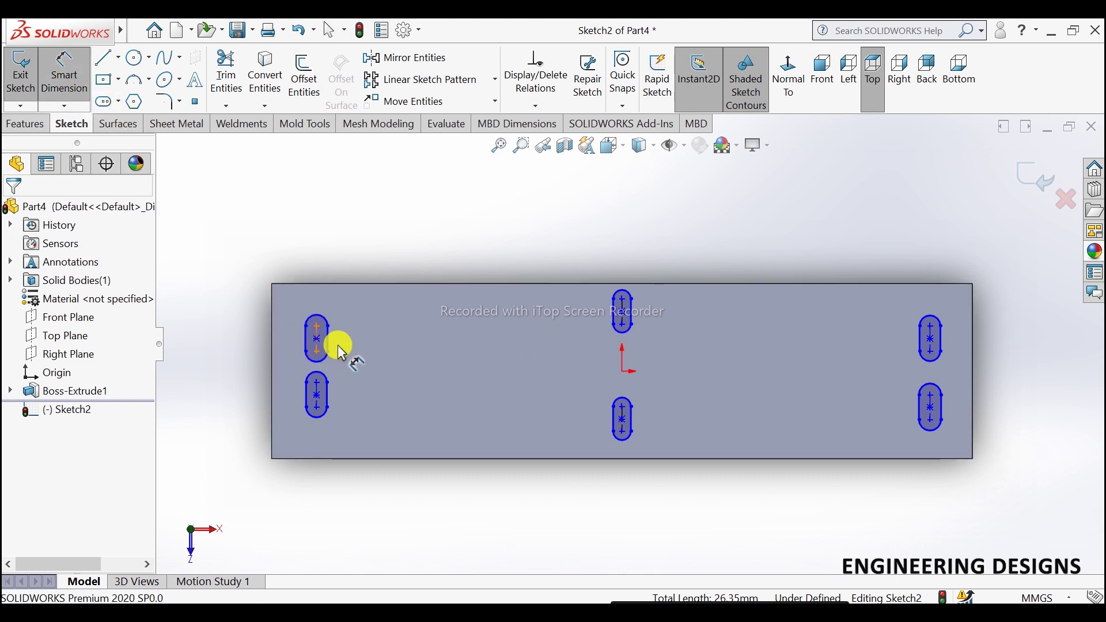
pyautogui.scroll(-3, 338, 346)
pyautogui.click(353, 316)
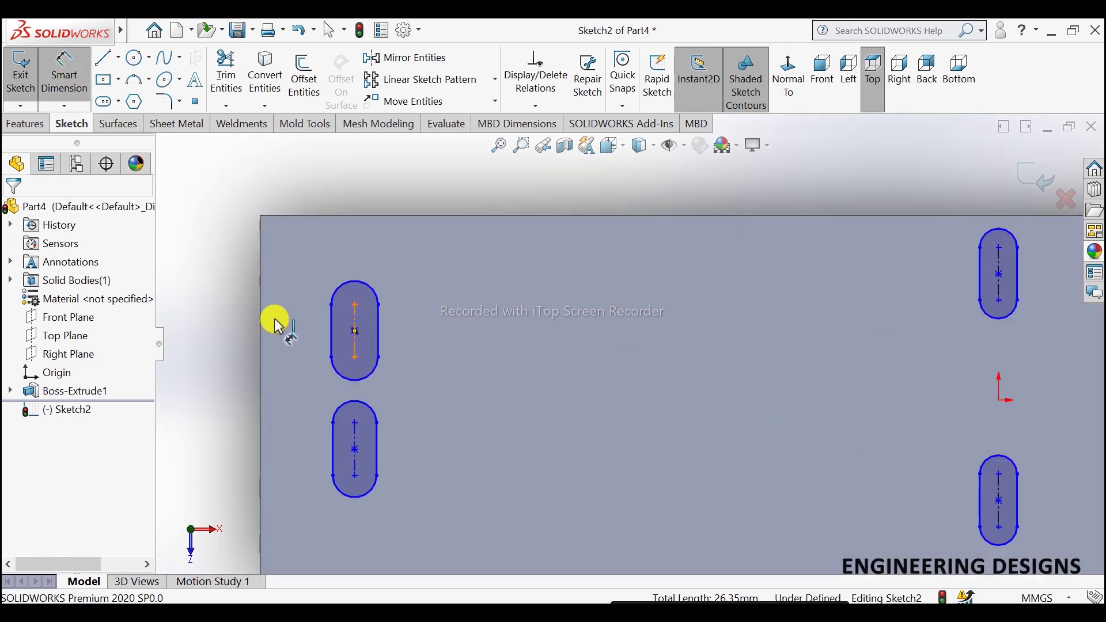
pyautogui.scroll(2, 269, 326)
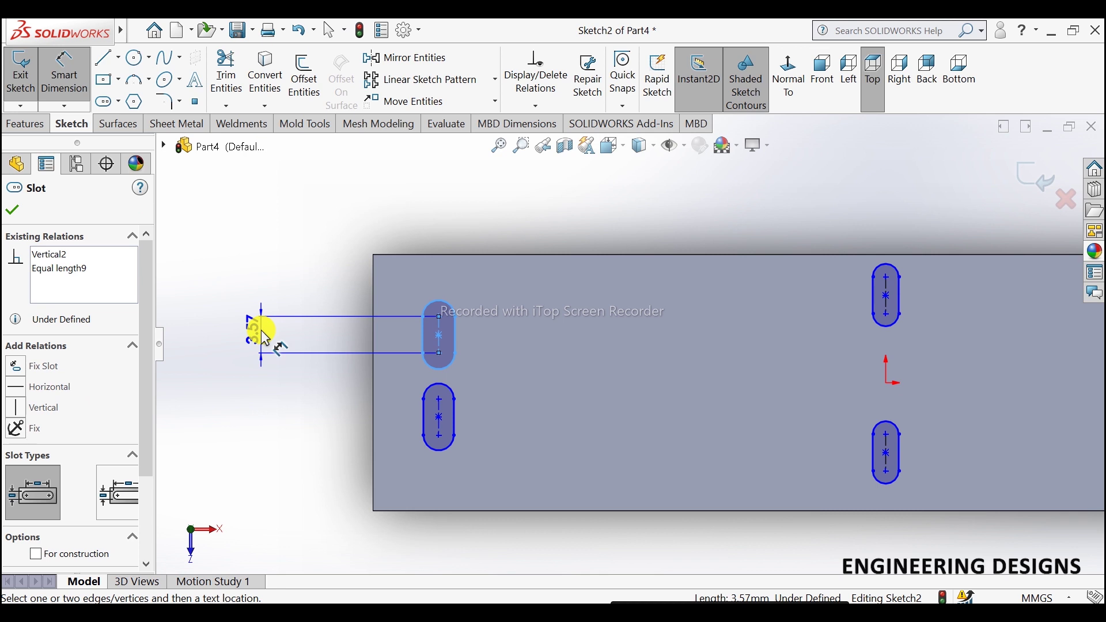
pyautogui.click(263, 332)
pyautogui.write('4')
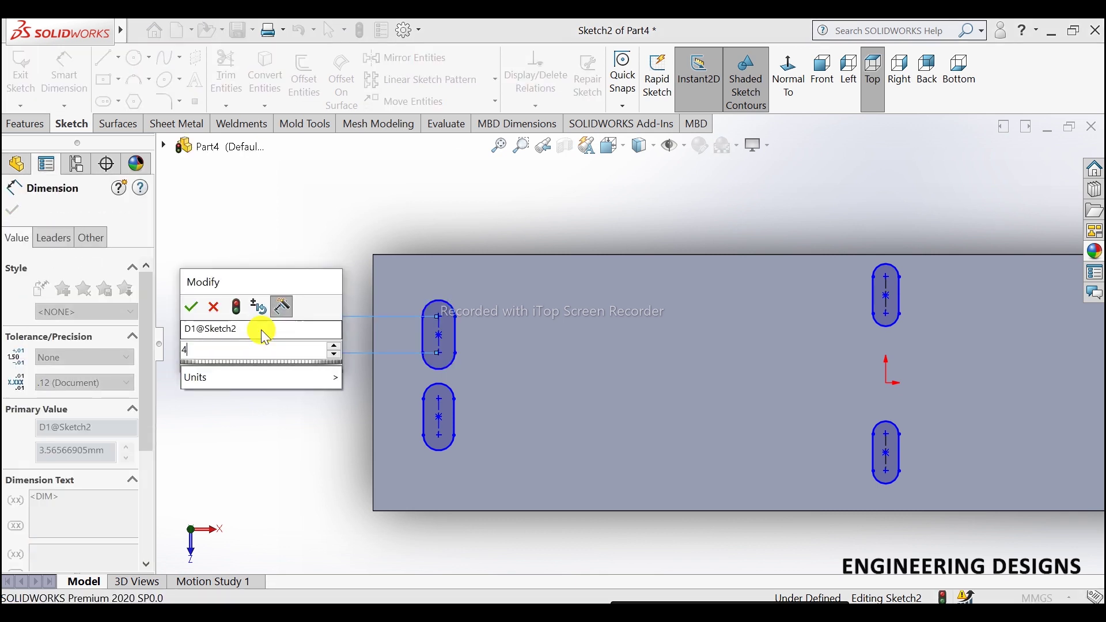
pyautogui.press('Return')
pyautogui.scroll(2, 634, 363)
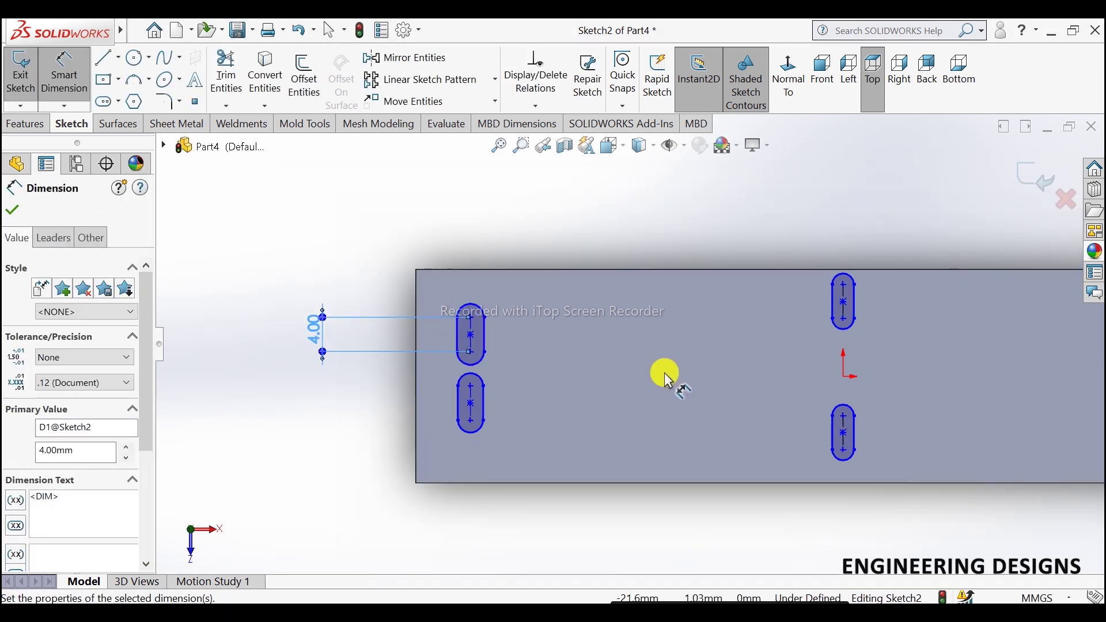
pyautogui.click(468, 371)
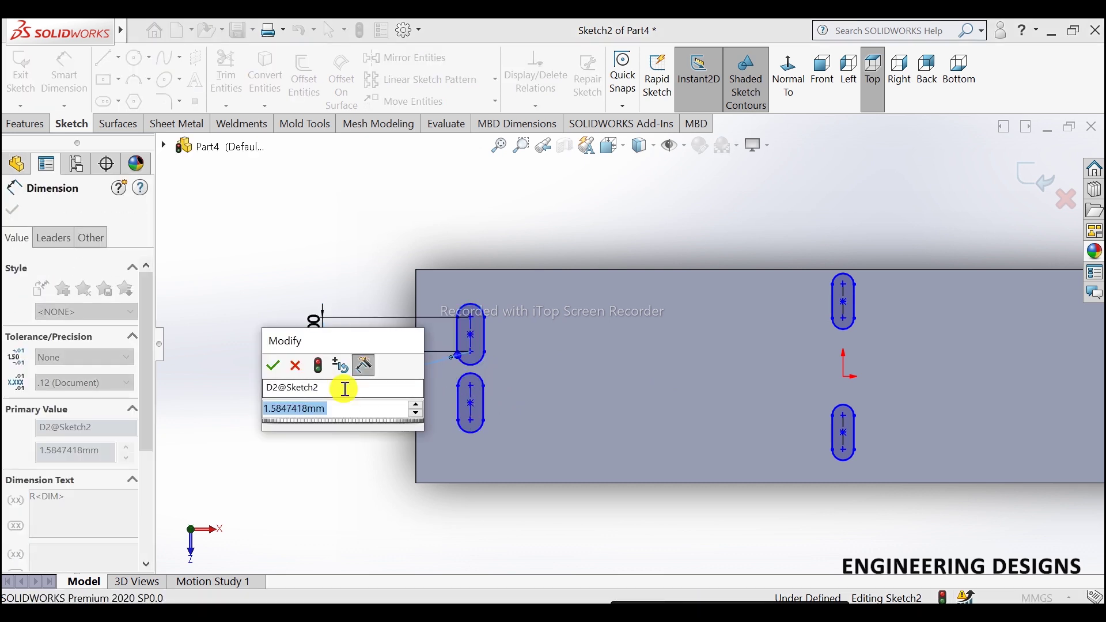
pyautogui.write('1.58')
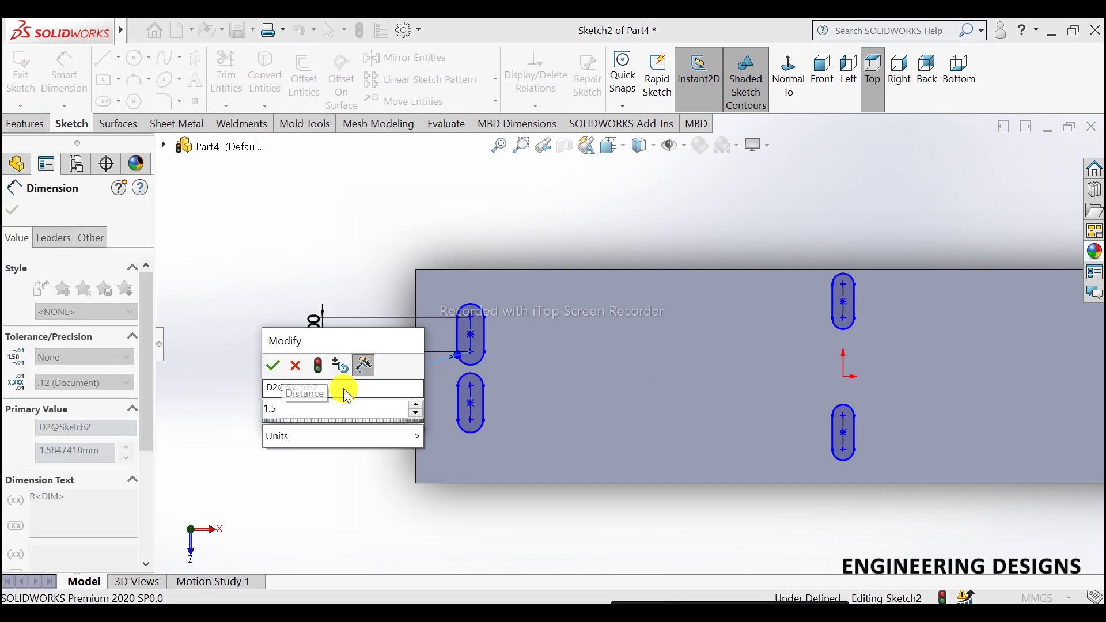
pyautogui.press('Return')
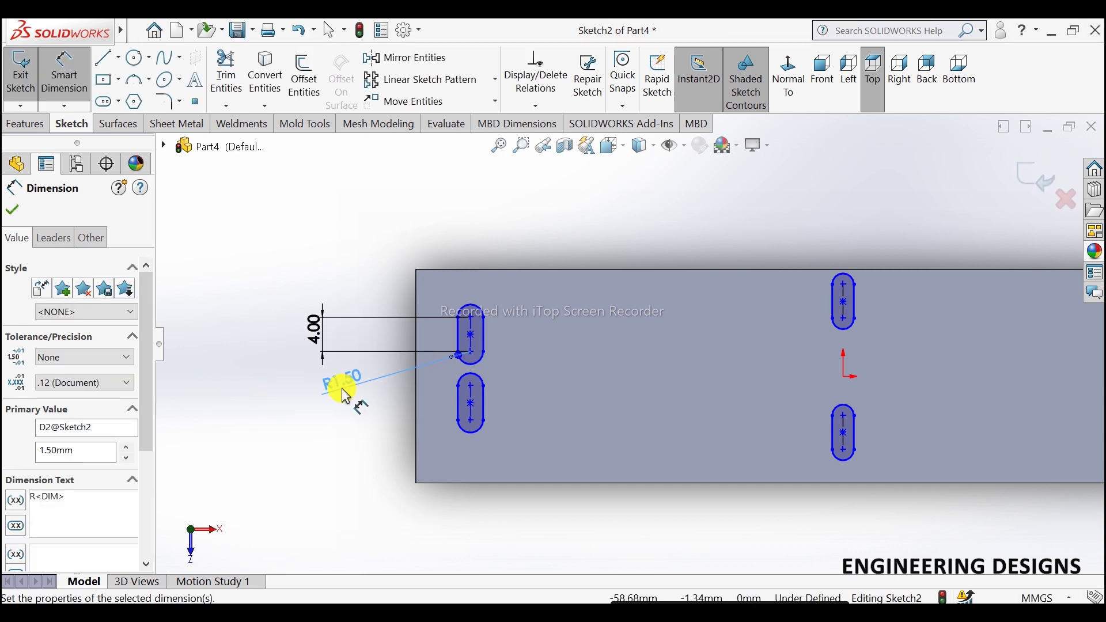
pyautogui.doubleClick(345, 390)
pyautogui.write('1.2')
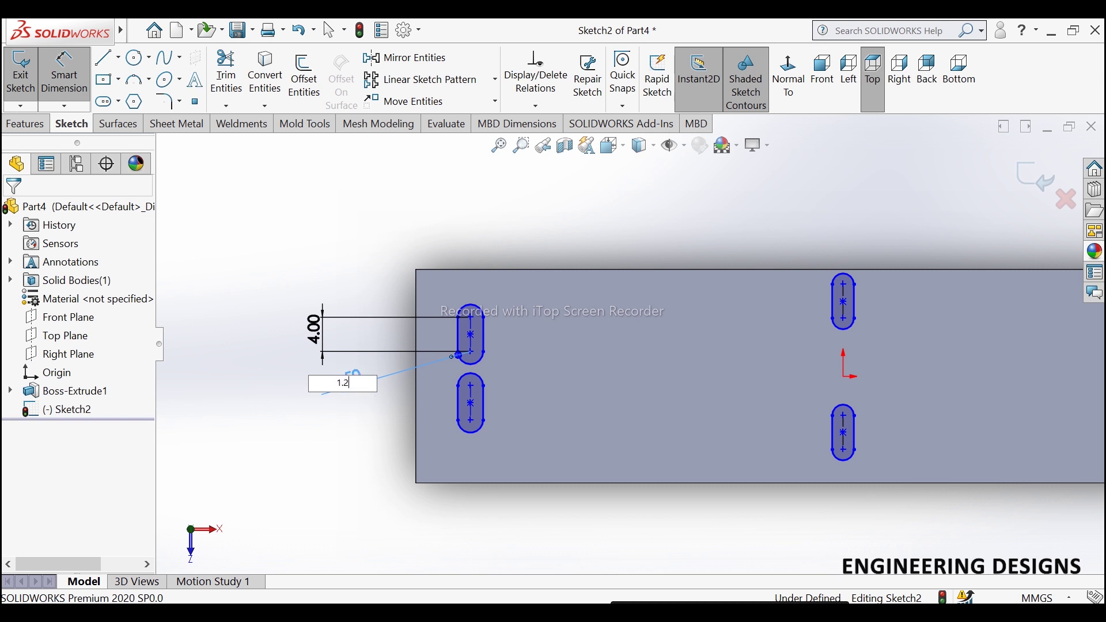
pyautogui.press('Return')
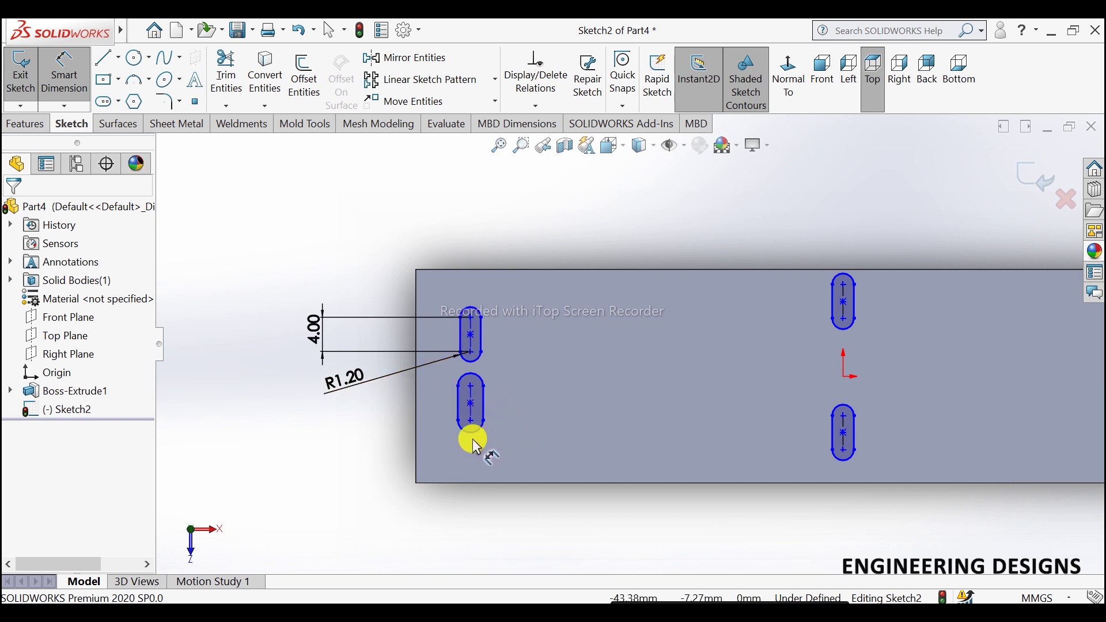
# - Set the lower-left and both centre slots' end radii to 1.2 mm
pyautogui.click(472, 439)
pyautogui.click(347, 458)
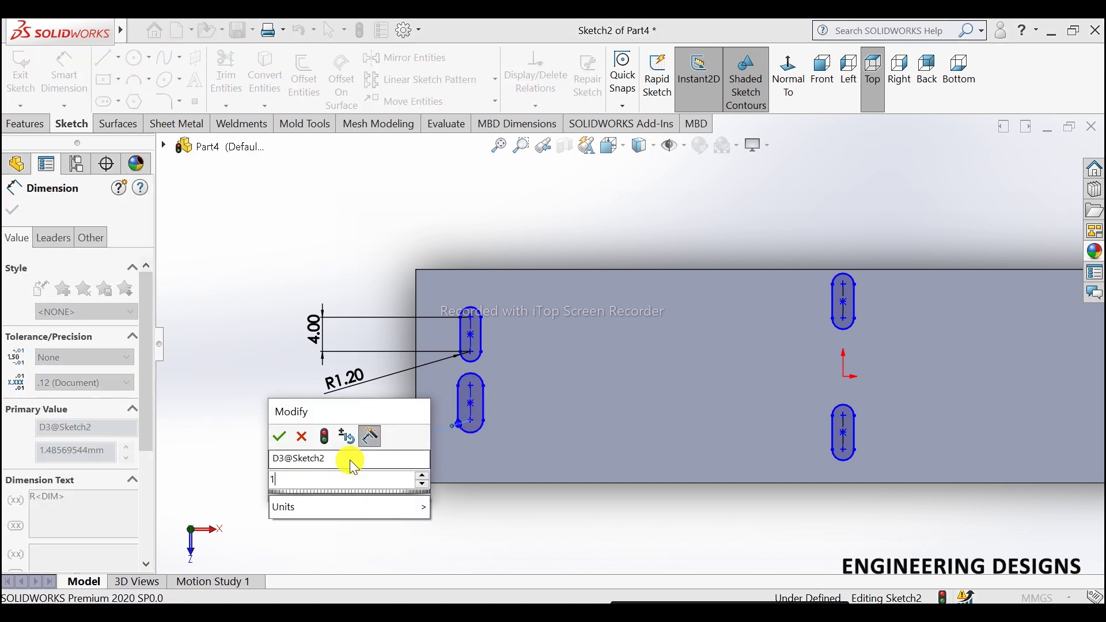
pyautogui.write('1.2')
pyautogui.press('Return')
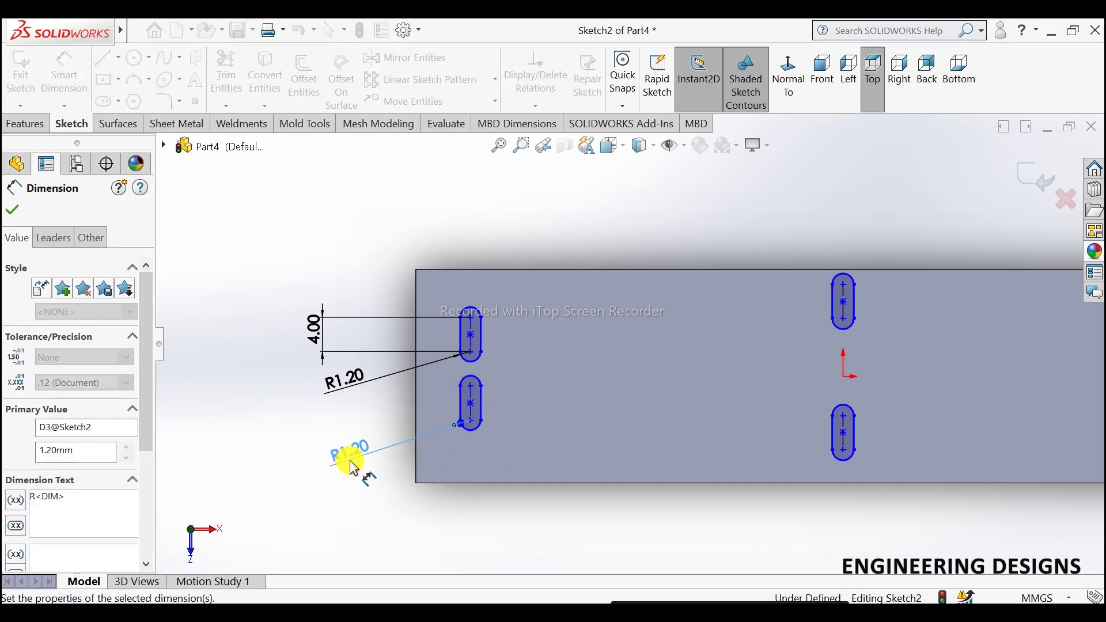
pyautogui.click(839, 462)
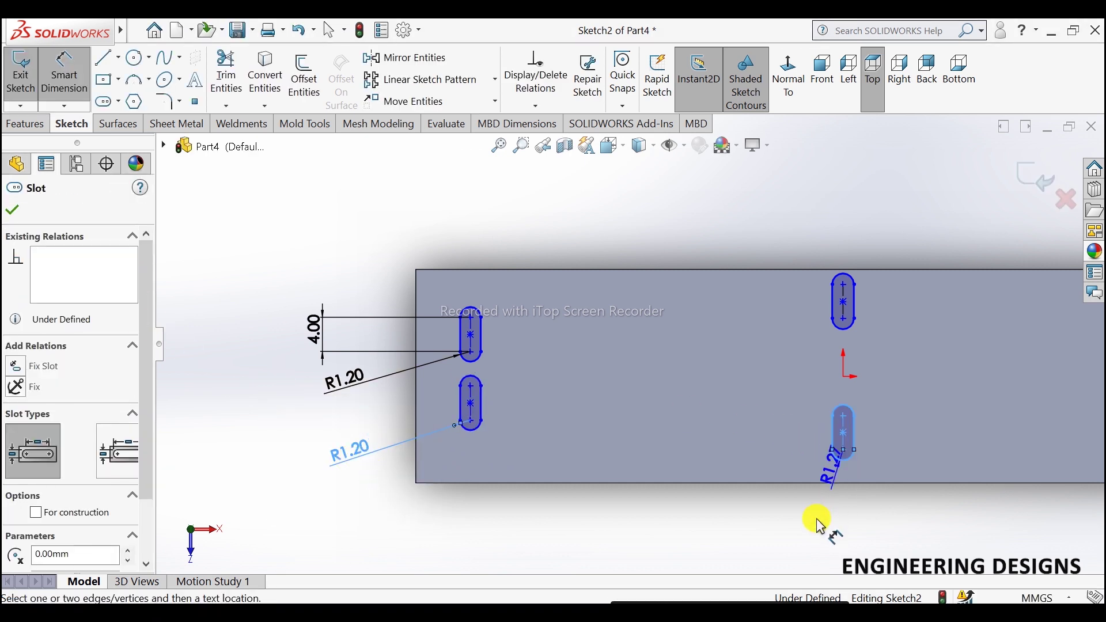
pyautogui.click(815, 519)
pyautogui.write('1.2')
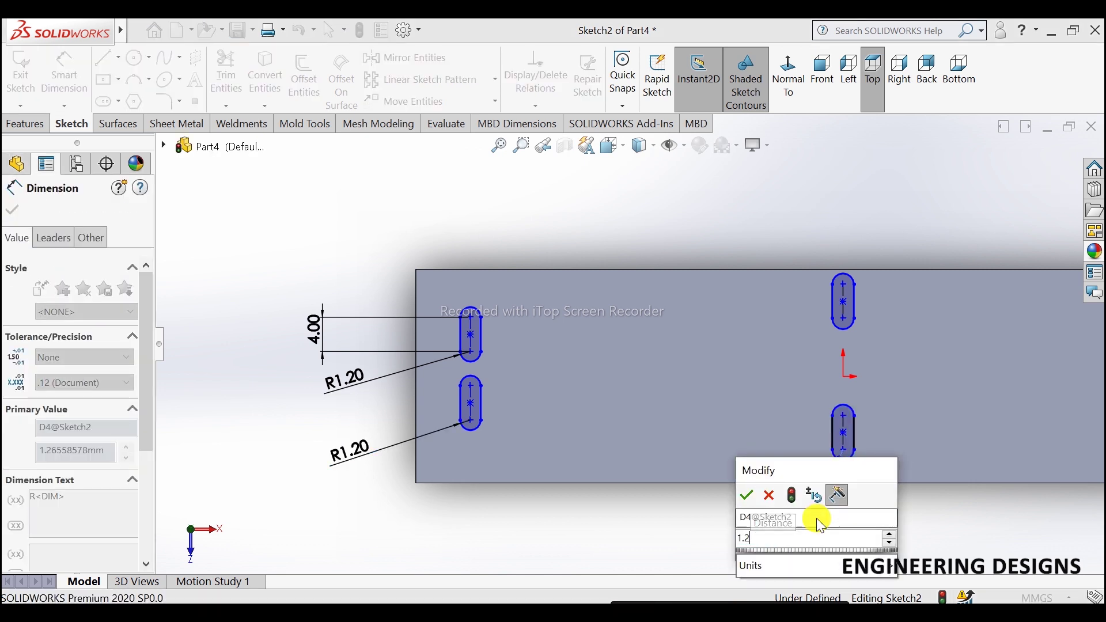
pyautogui.press('Return')
pyautogui.click(845, 333)
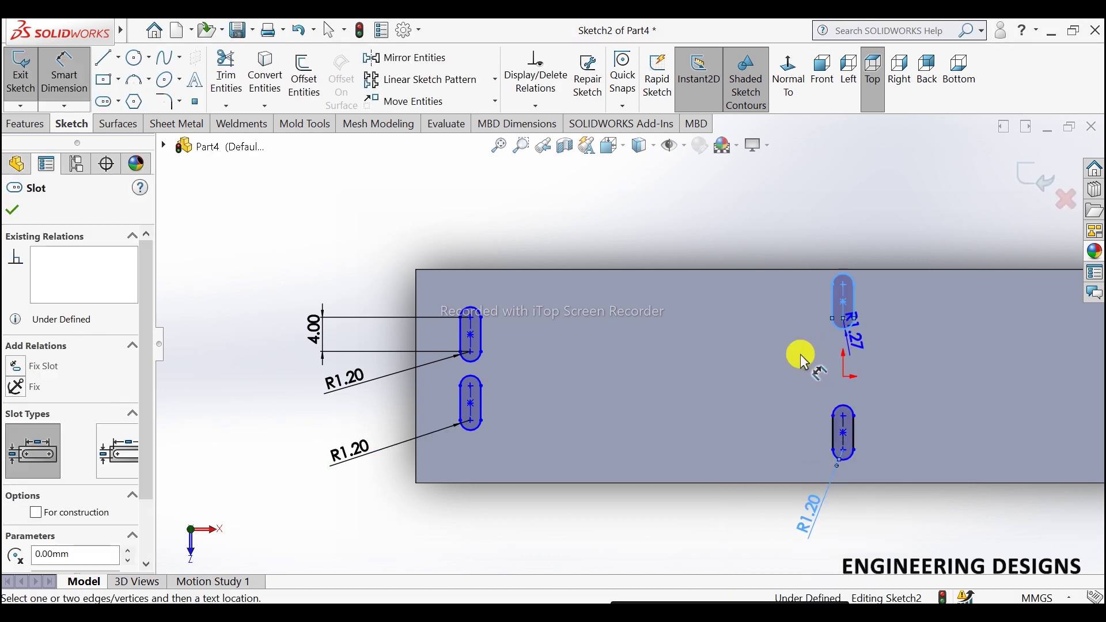
pyautogui.click(791, 353)
pyautogui.write('1.2')
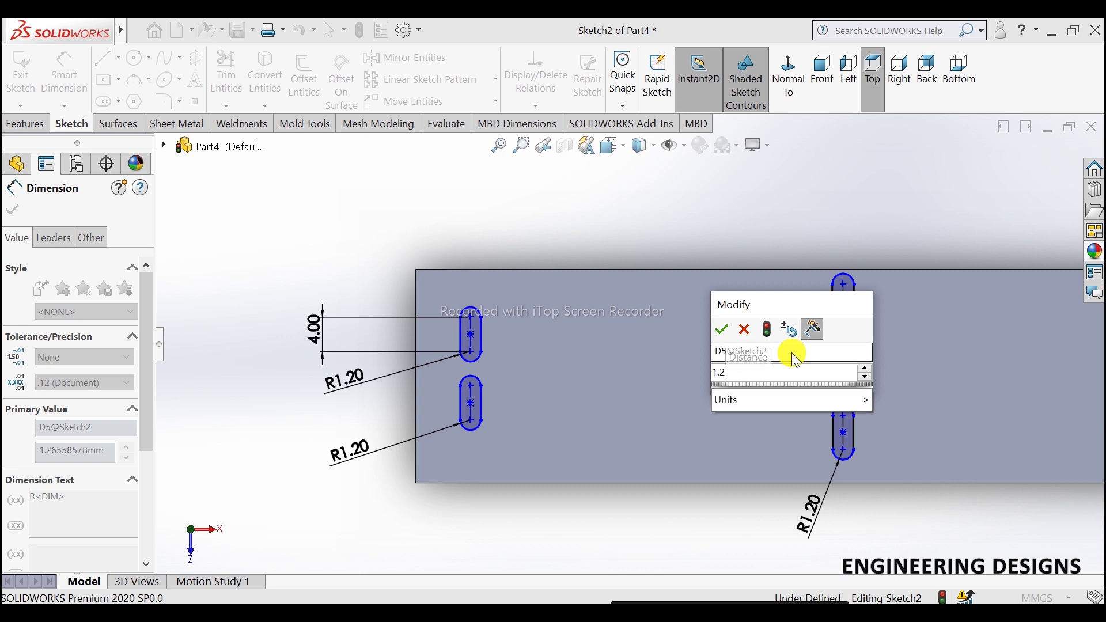
pyautogui.press('Return')
# - Give the two right-end slots 1.2 mm end radii
pyautogui.scroll(2, 948, 343)
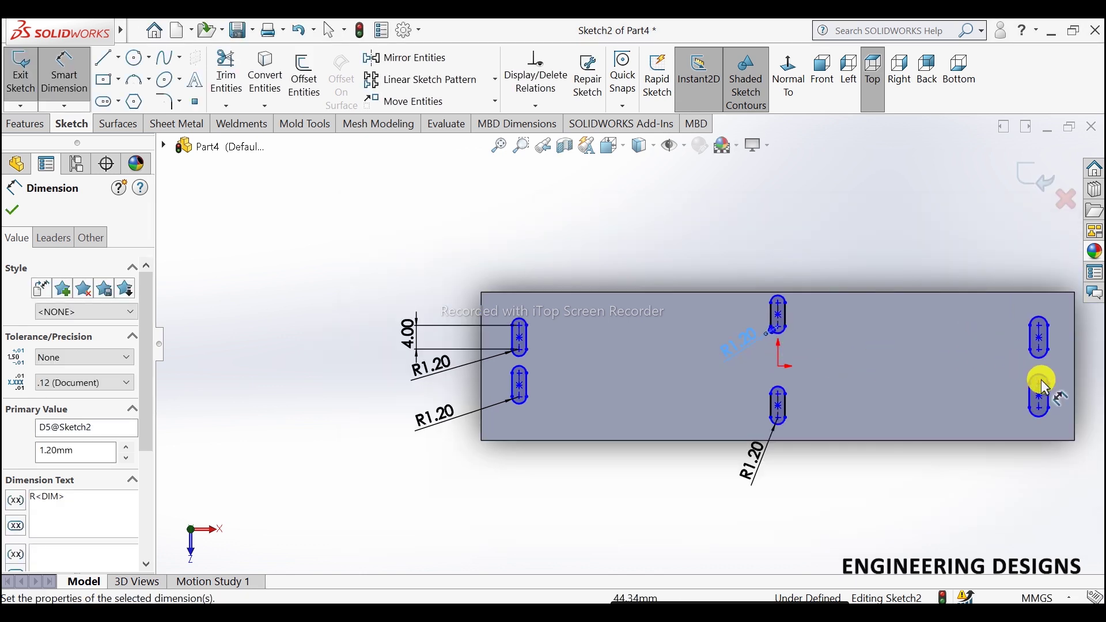
pyautogui.scroll(-3, 1032, 392)
pyautogui.click(922, 444)
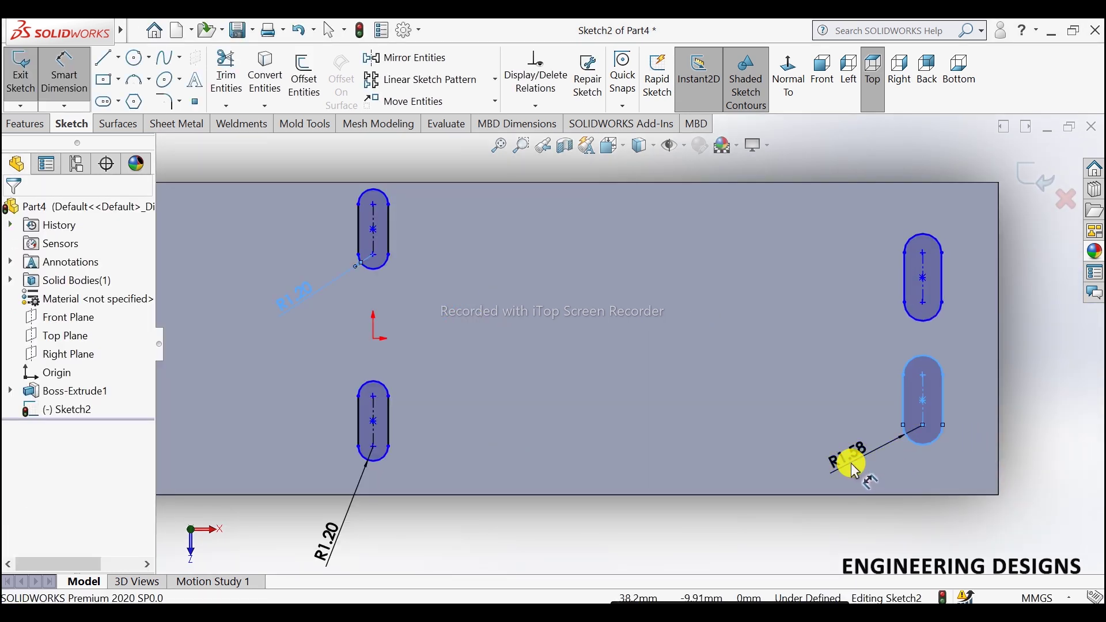
pyautogui.click(852, 464)
pyautogui.write('1.2')
pyautogui.press('Return')
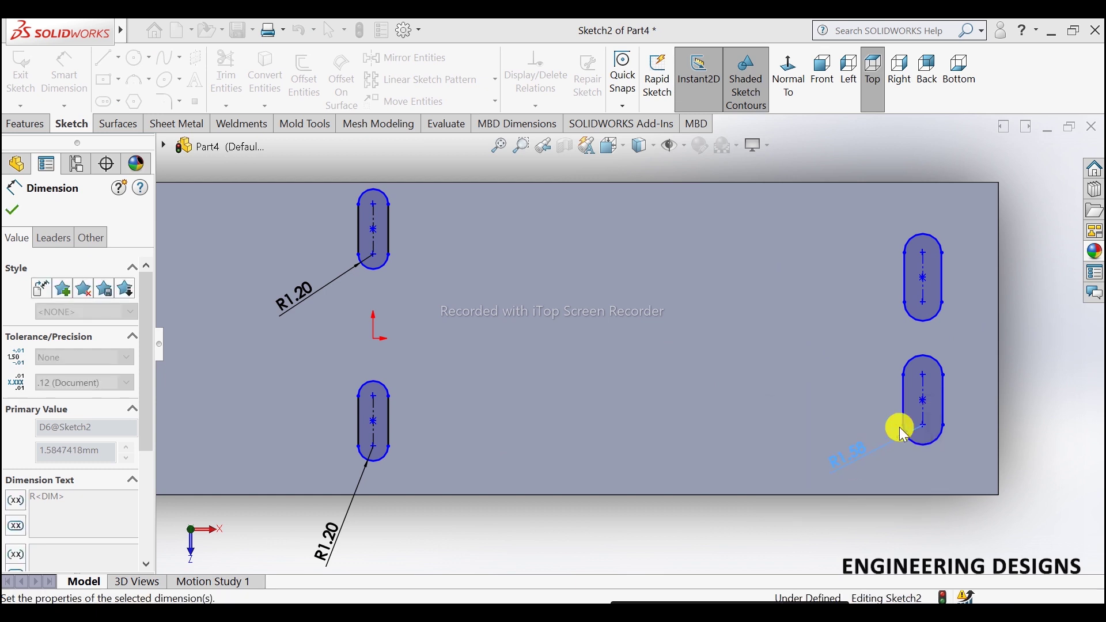
pyautogui.click(932, 321)
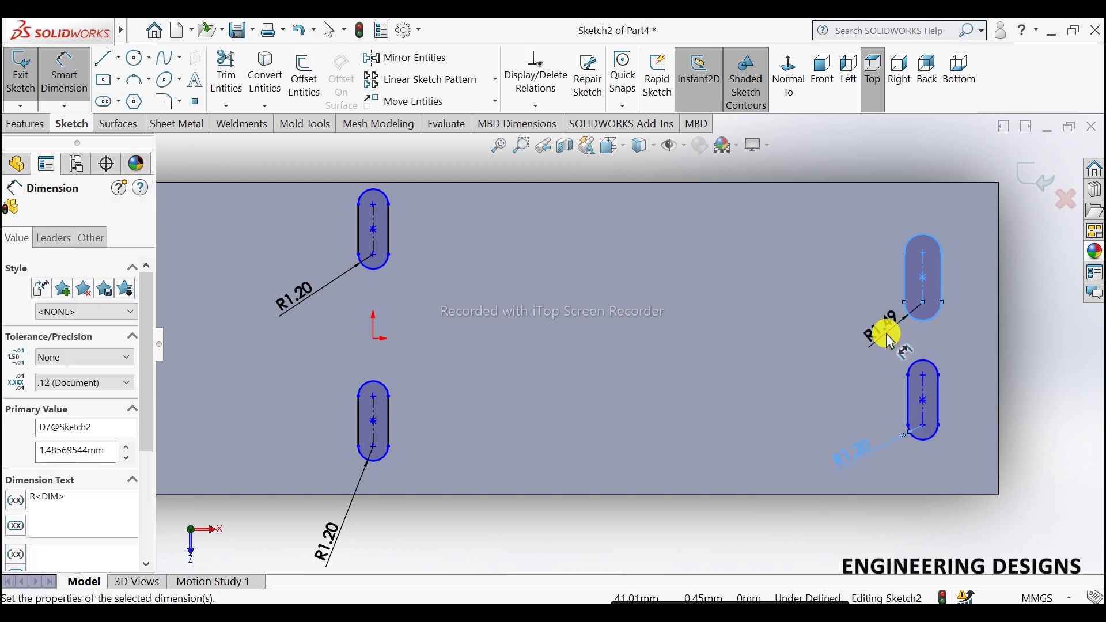
pyautogui.click(886, 333)
pyautogui.write('1.2')
pyautogui.press('Return')
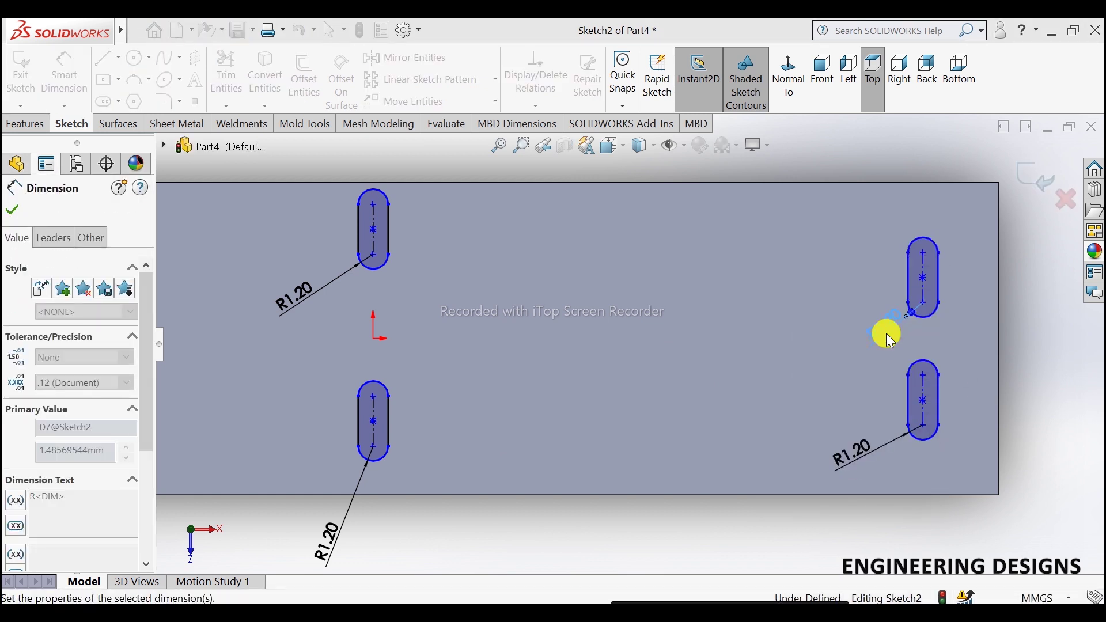
pyautogui.click(15, 214)
pyautogui.scroll(2, 783, 345)
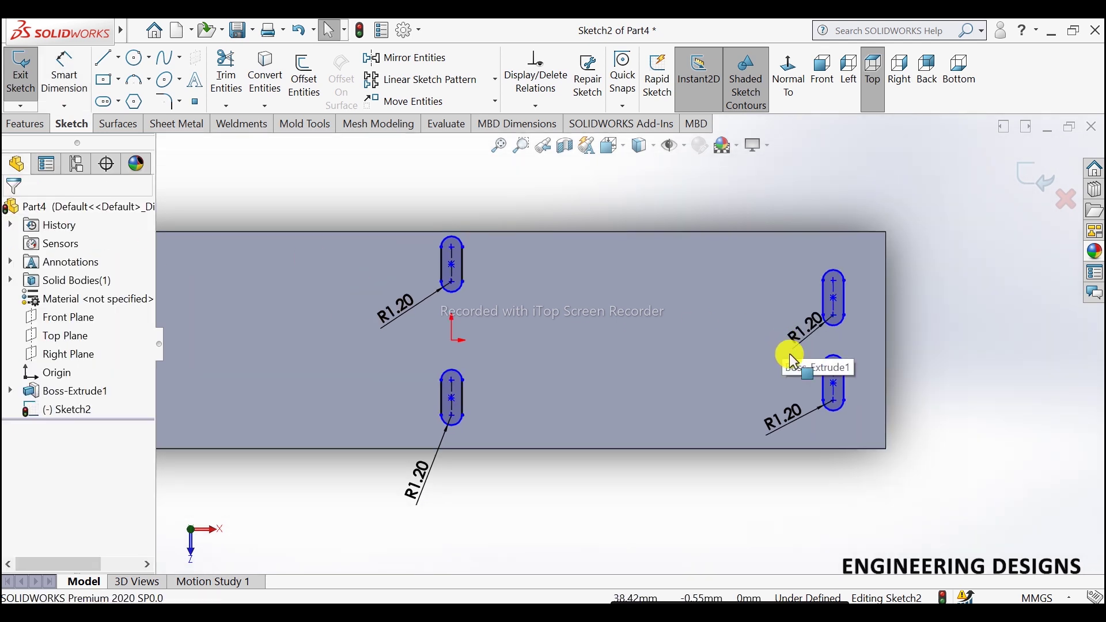
pyautogui.scroll(-2, 797, 372)
pyautogui.scroll(3, 592, 345)
pyautogui.scroll(4, 365, 363)
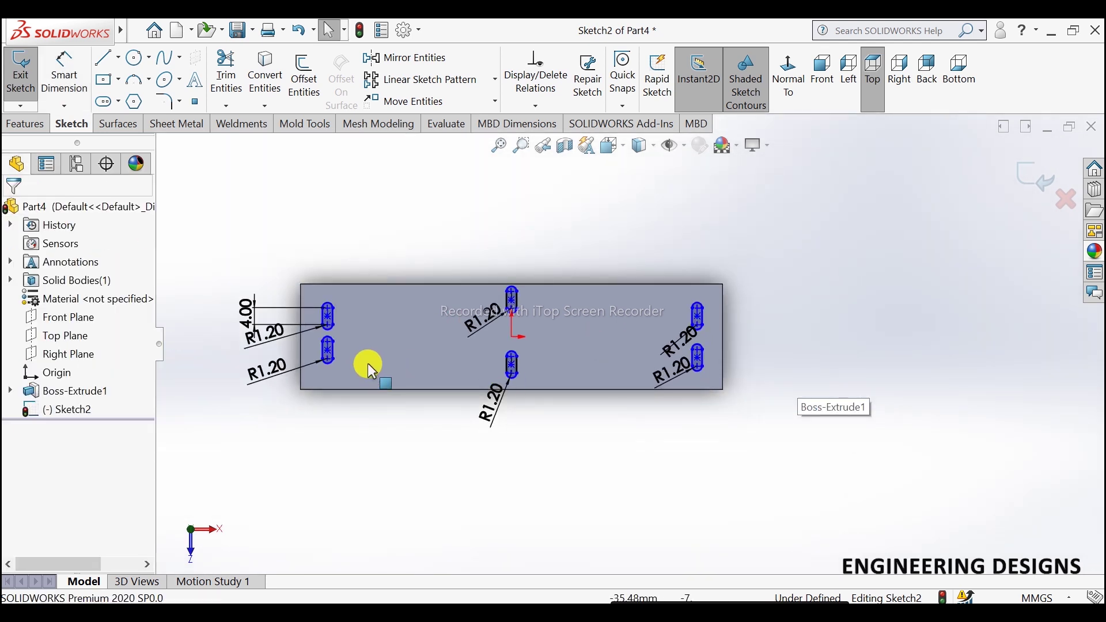
pyautogui.scroll(-2, 526, 348)
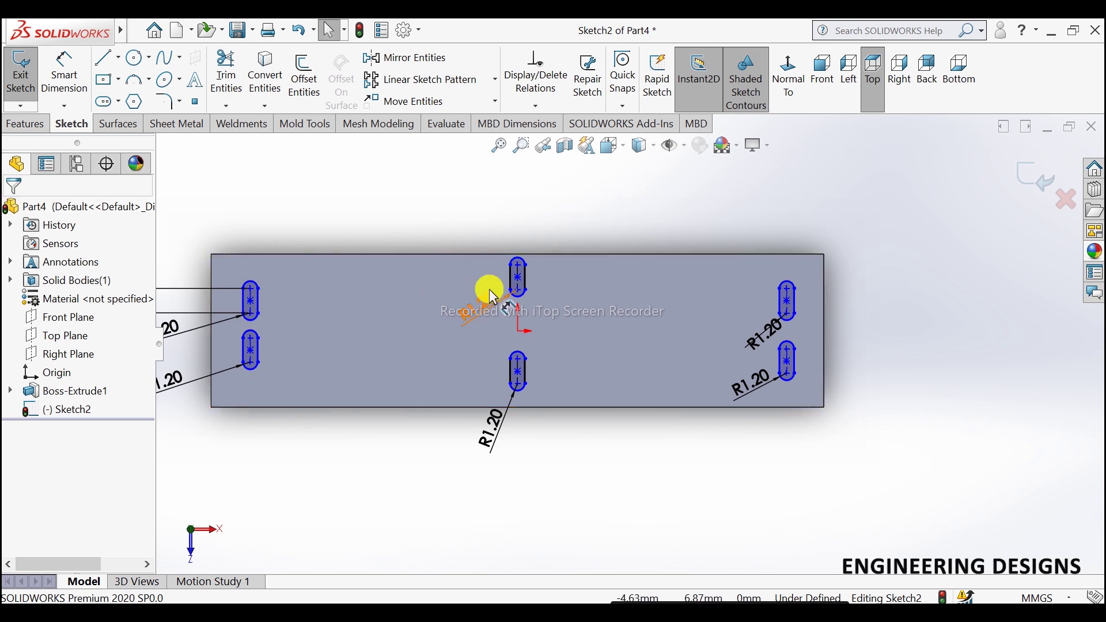
pyautogui.moveTo(459, 221)
pyautogui.mouseDown()
pyautogui.moveTo(836, 453)
pyautogui.moveTo(852, 448)
pyautogui.mouseUp()
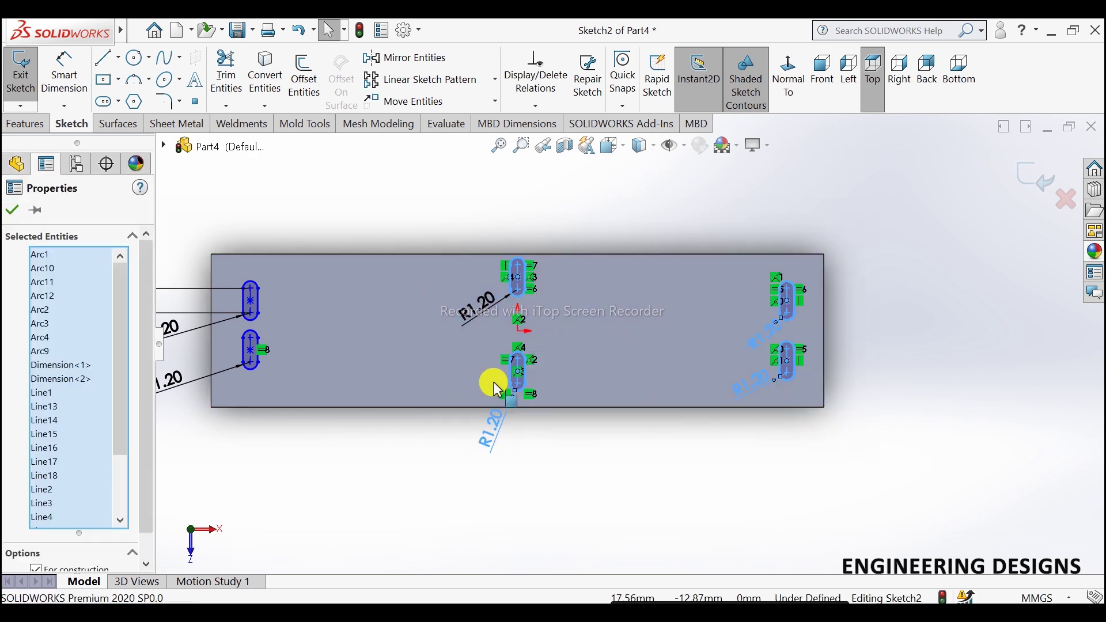
pyautogui.click(313, 199)
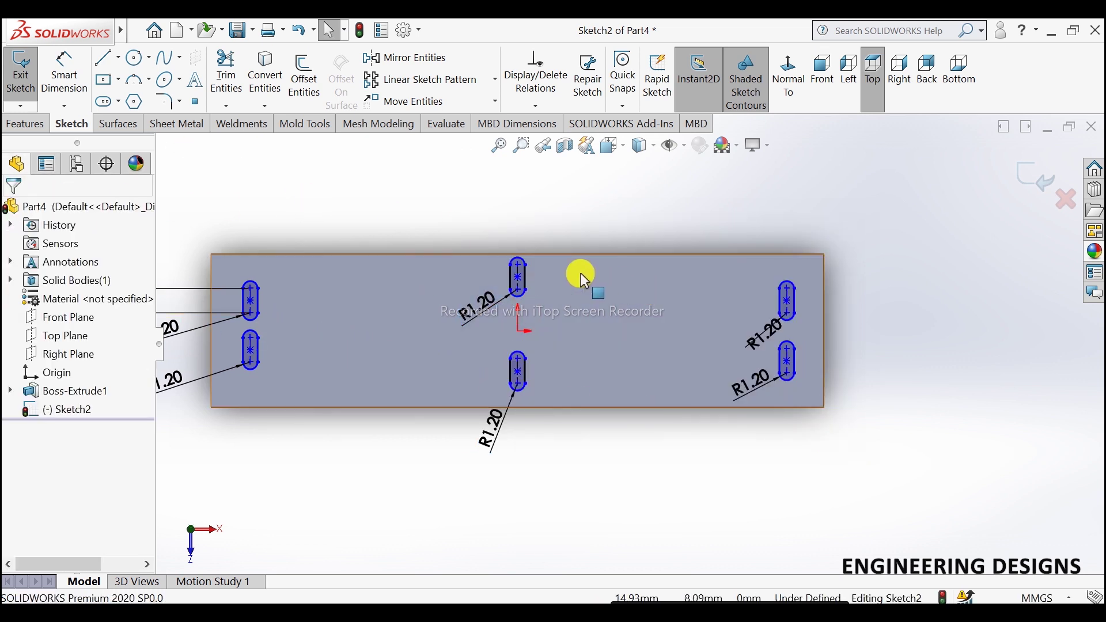
pyautogui.click(56, 74)
pyautogui.scroll(-2, 686, 380)
pyautogui.scroll(-2, 450, 225)
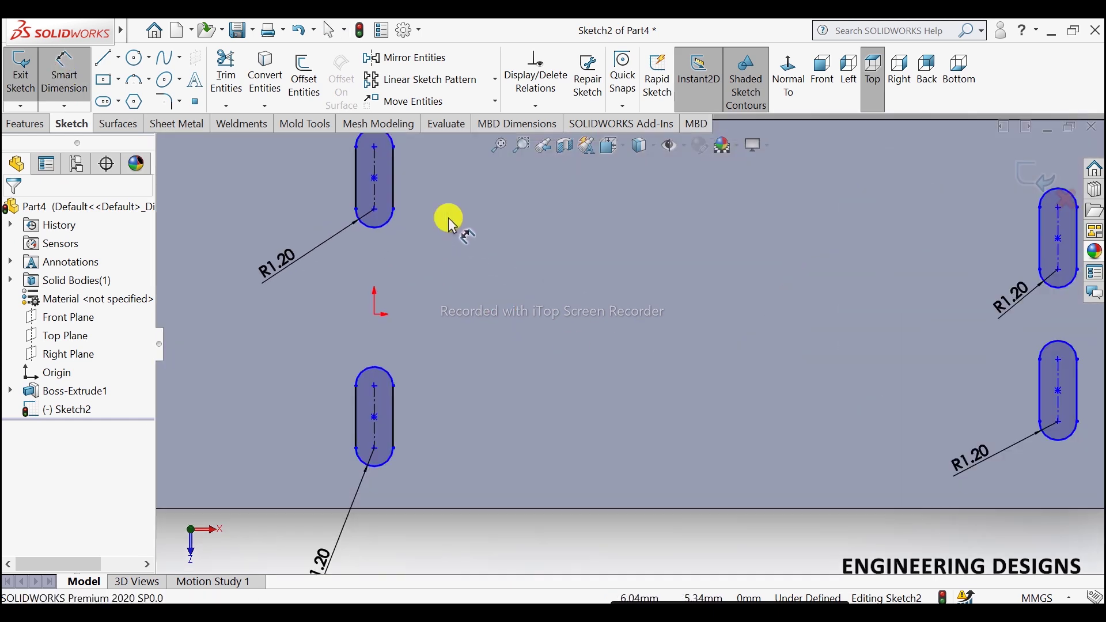
pyautogui.click(380, 173)
pyautogui.scroll(3, 453, 170)
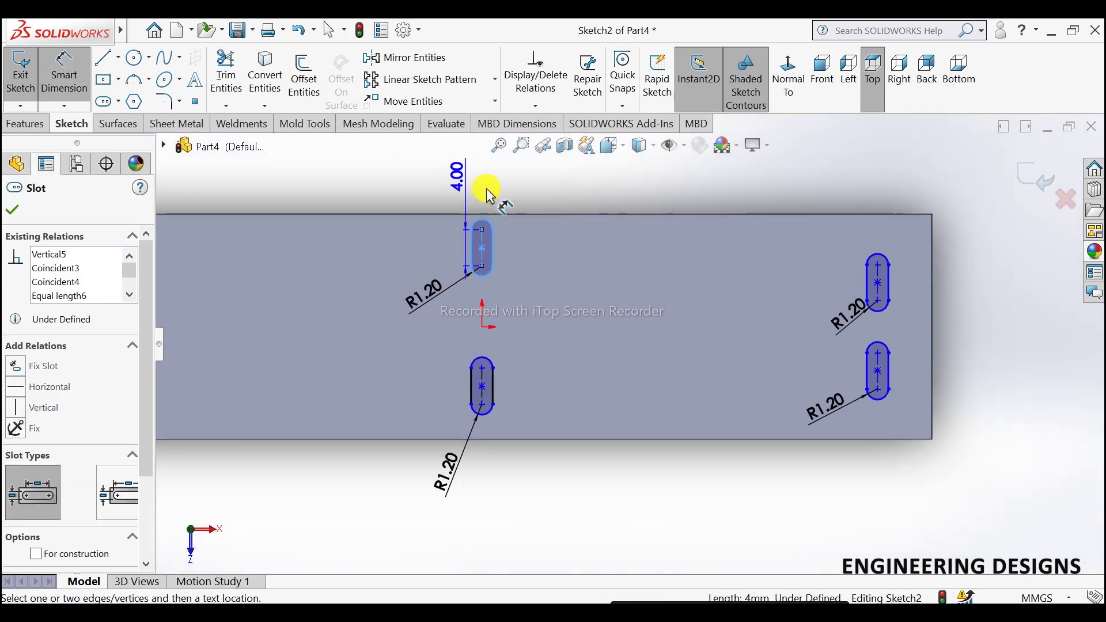
pyautogui.click(536, 179)
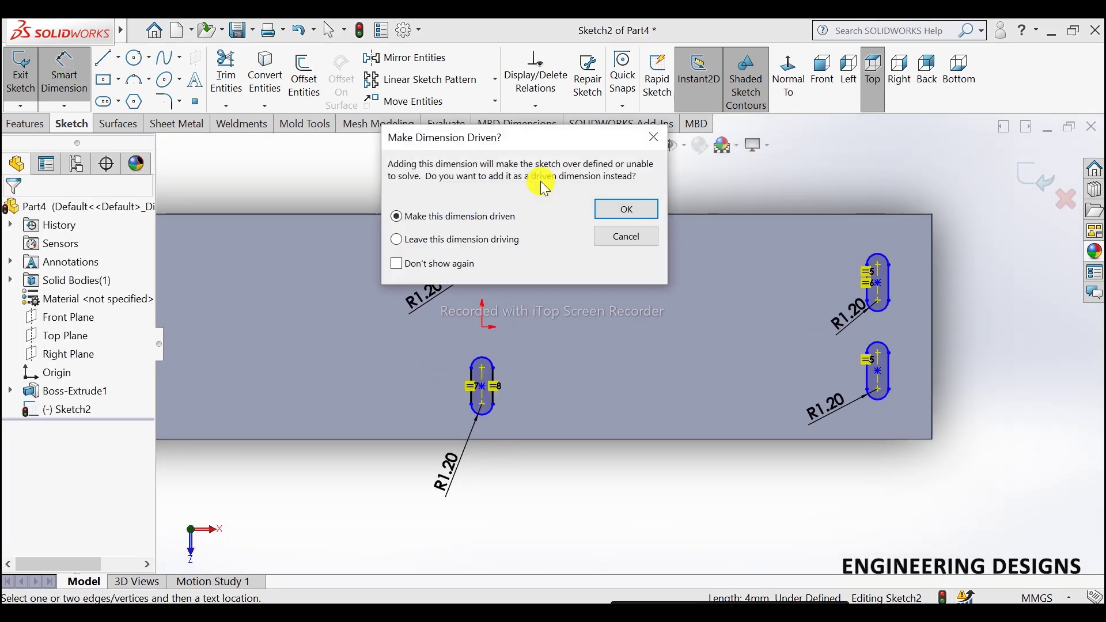
pyautogui.click(628, 236)
pyautogui.scroll(3, 645, 242)
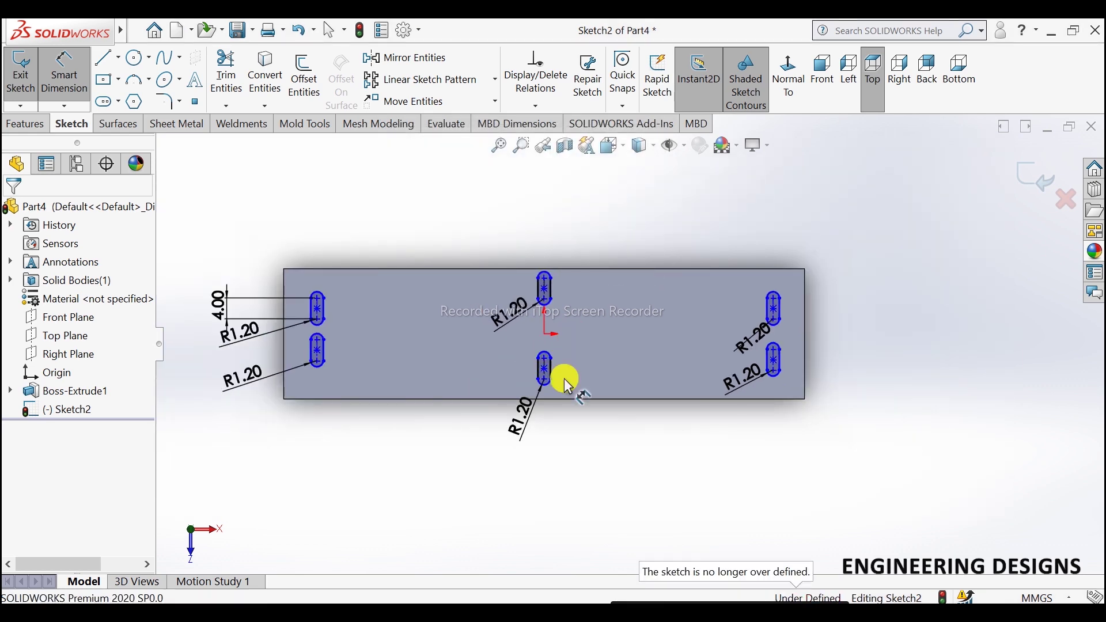
pyautogui.scroll(-3, 761, 371)
pyautogui.scroll(3, 616, 346)
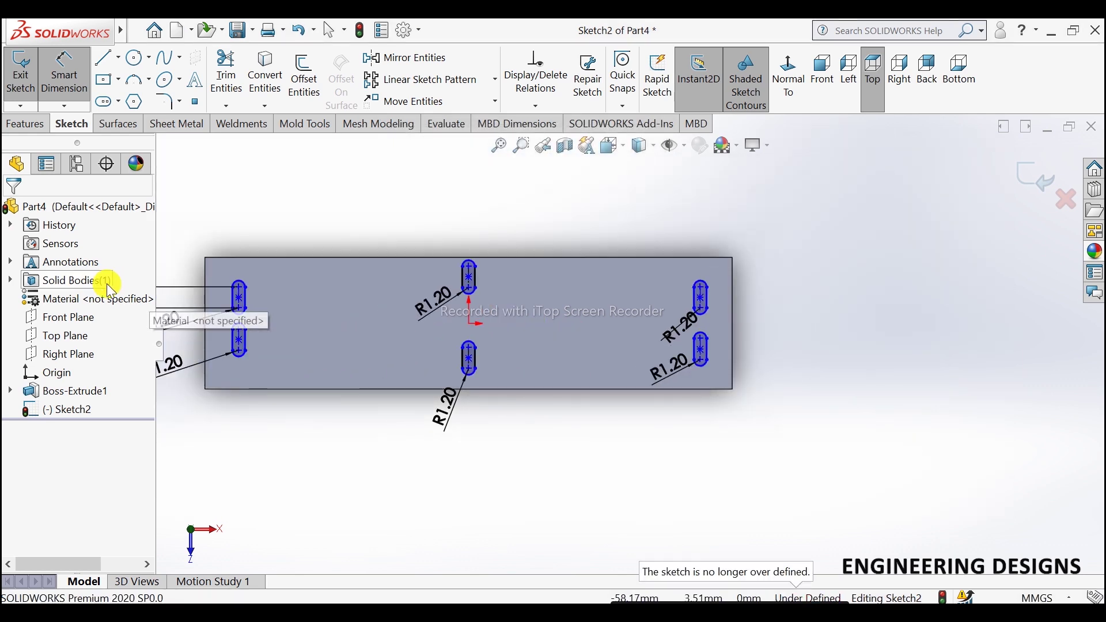
pyautogui.scroll(2, 254, 306)
pyautogui.scroll(-2, 391, 316)
pyautogui.scroll(-2, 504, 342)
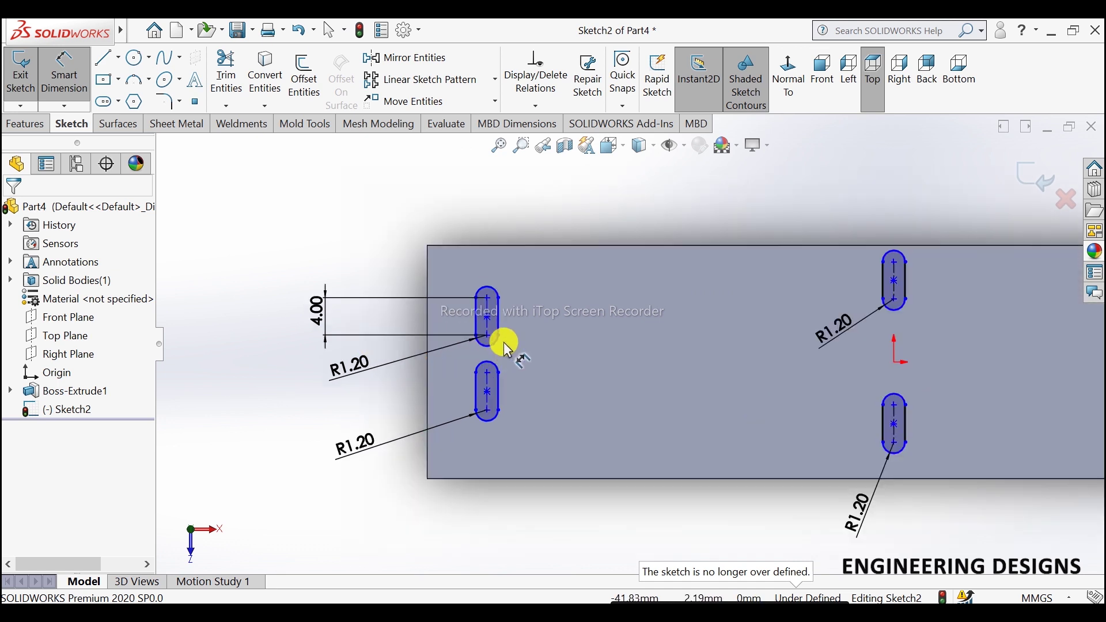
pyautogui.scroll(2, 629, 335)
pyautogui.scroll(-2, 662, 328)
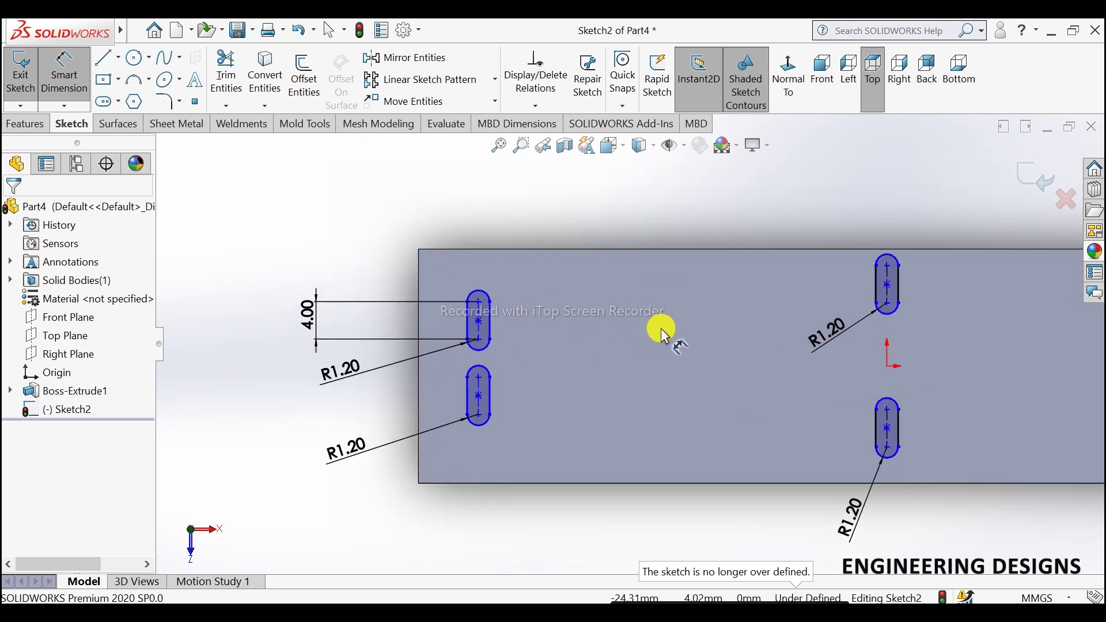
pyautogui.scroll(2, 634, 330)
pyautogui.scroll(-1, 818, 334)
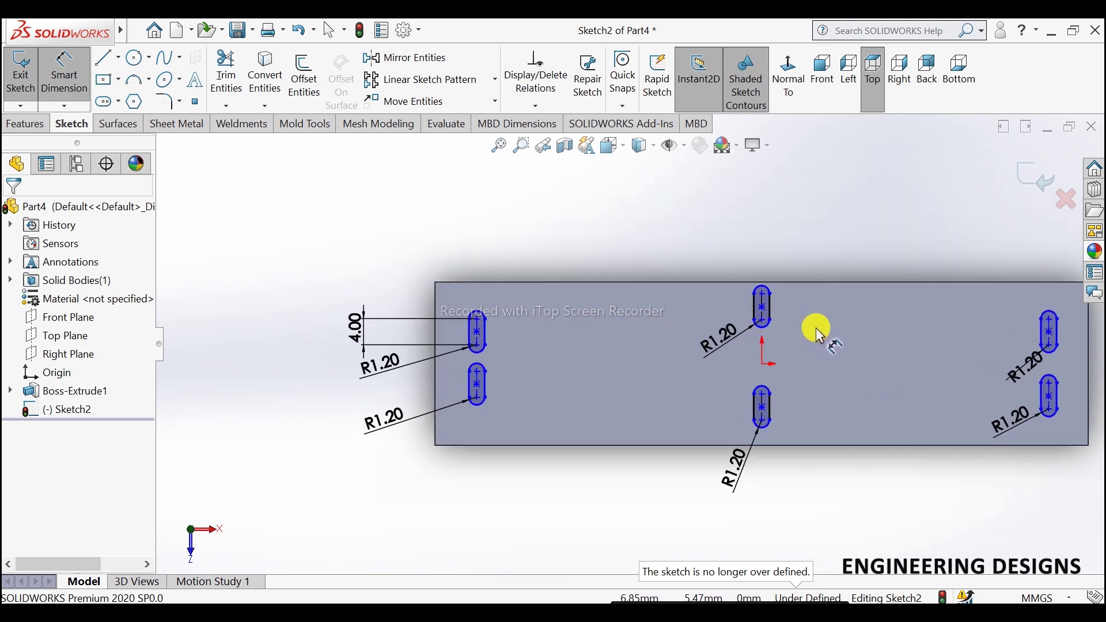
pyautogui.scroll(-2, 824, 335)
pyautogui.rightClick(259, 218)
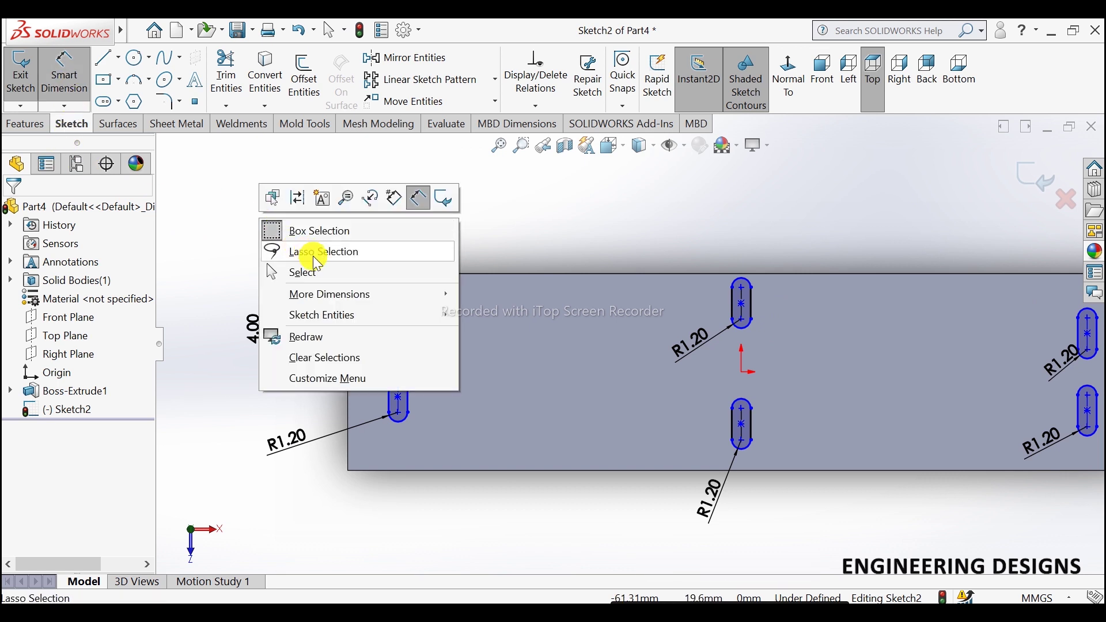
pyautogui.click(282, 271)
pyautogui.scroll(2, 691, 340)
pyautogui.scroll(-2, 697, 340)
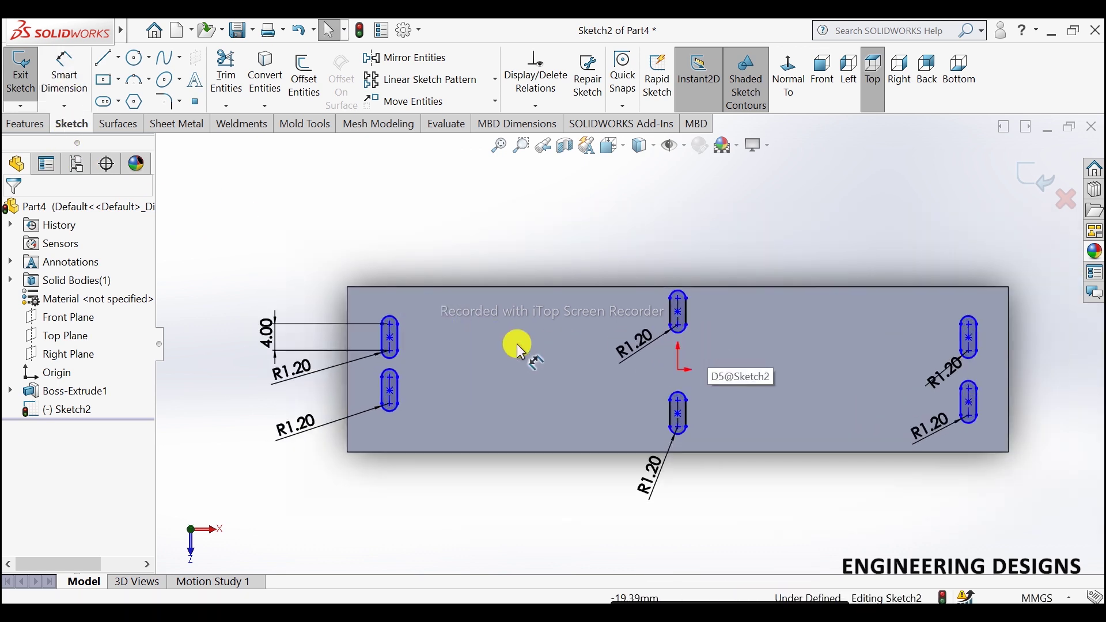
pyautogui.click(399, 339)
# - Make the three upper slot centres horizontal
pyautogui.keyDown('ctrl'); pyautogui.click(677, 311); pyautogui.keyUp('ctrl')
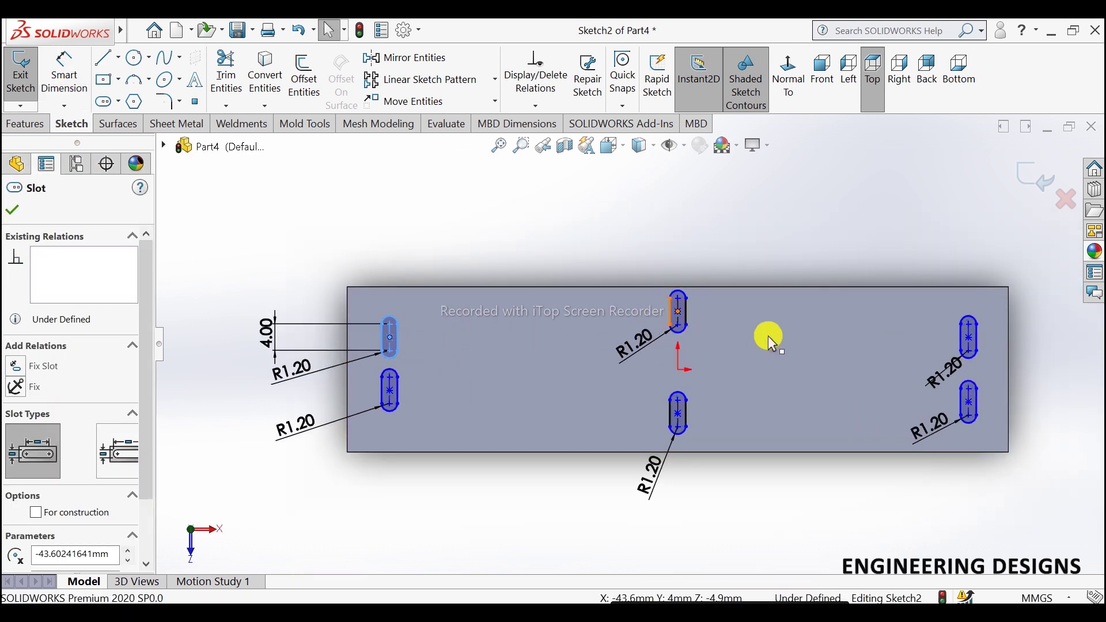
pyautogui.keyDown('ctrl'); pyautogui.click(971, 340); pyautogui.keyUp('ctrl')
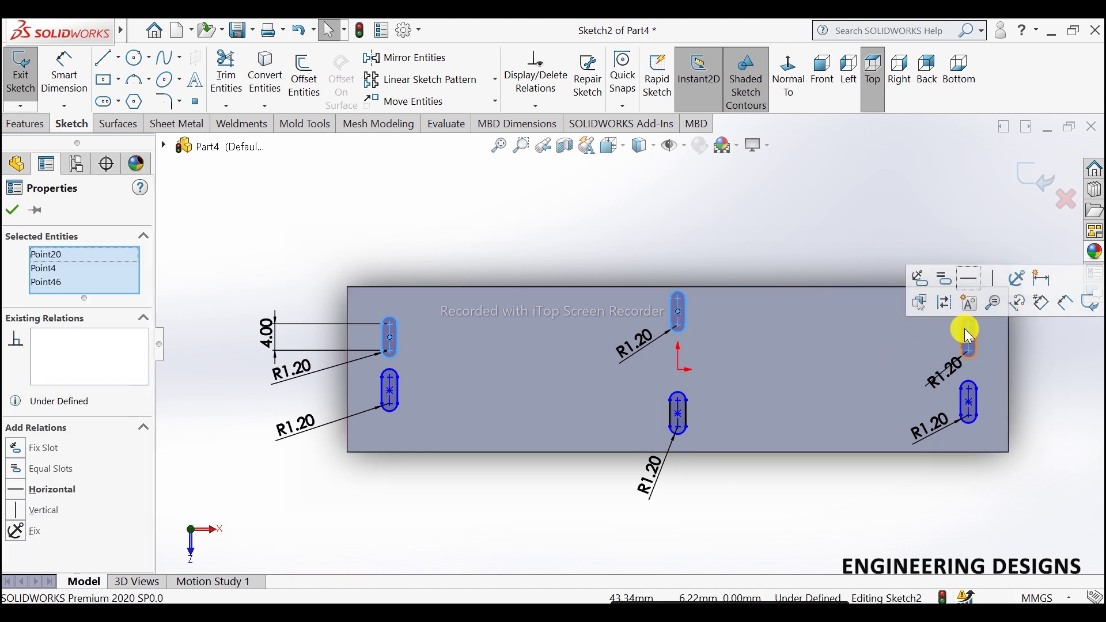
pyautogui.click(976, 282)
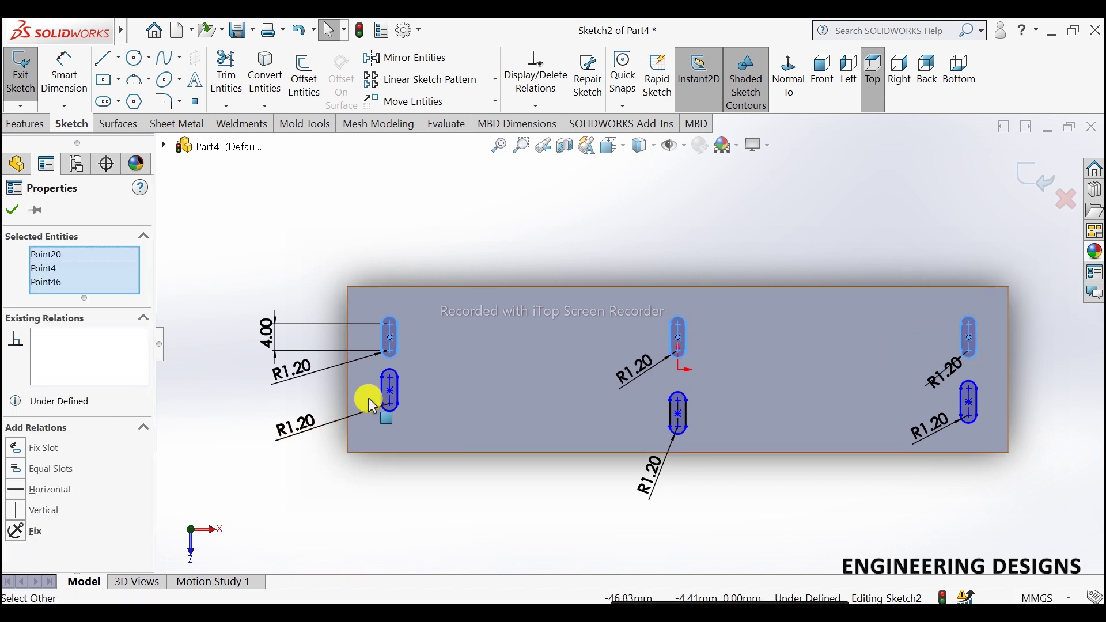
# - Make the three lower slot centres horizontal as well
pyautogui.click(557, 424)
pyautogui.click(679, 413)
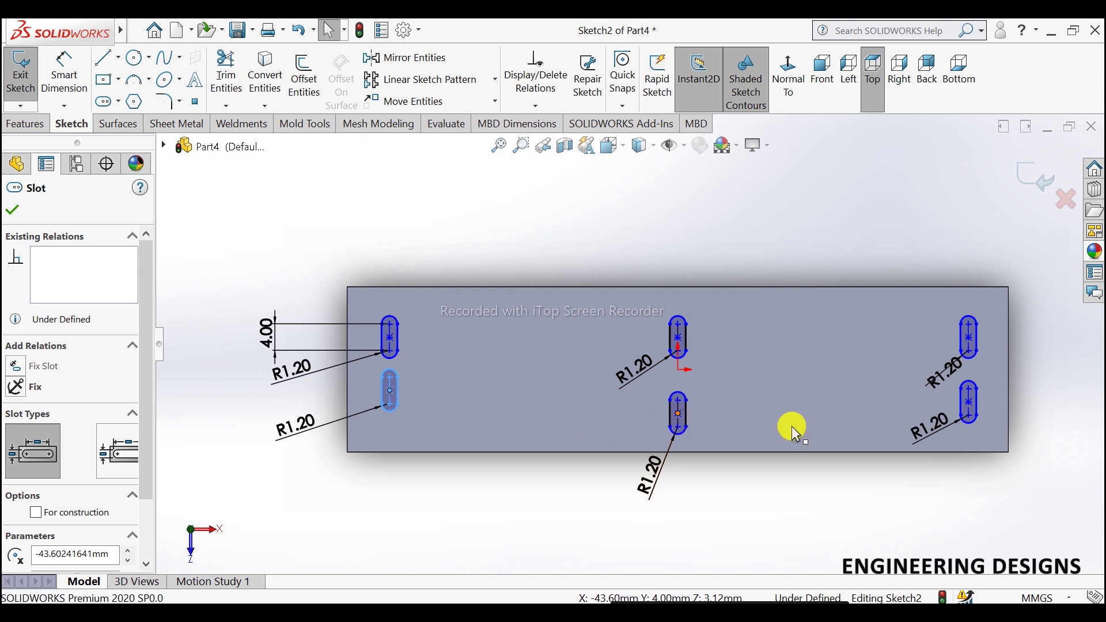
pyautogui.keyDown('ctrl'); pyautogui.click(971, 403); pyautogui.keyUp('ctrl')
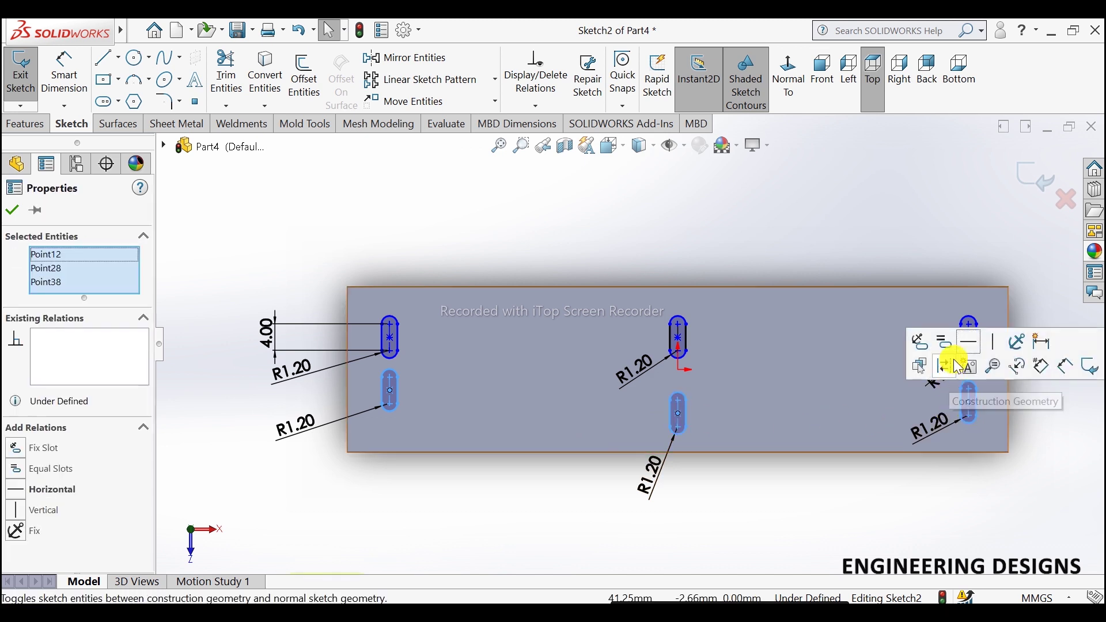
pyautogui.click(970, 344)
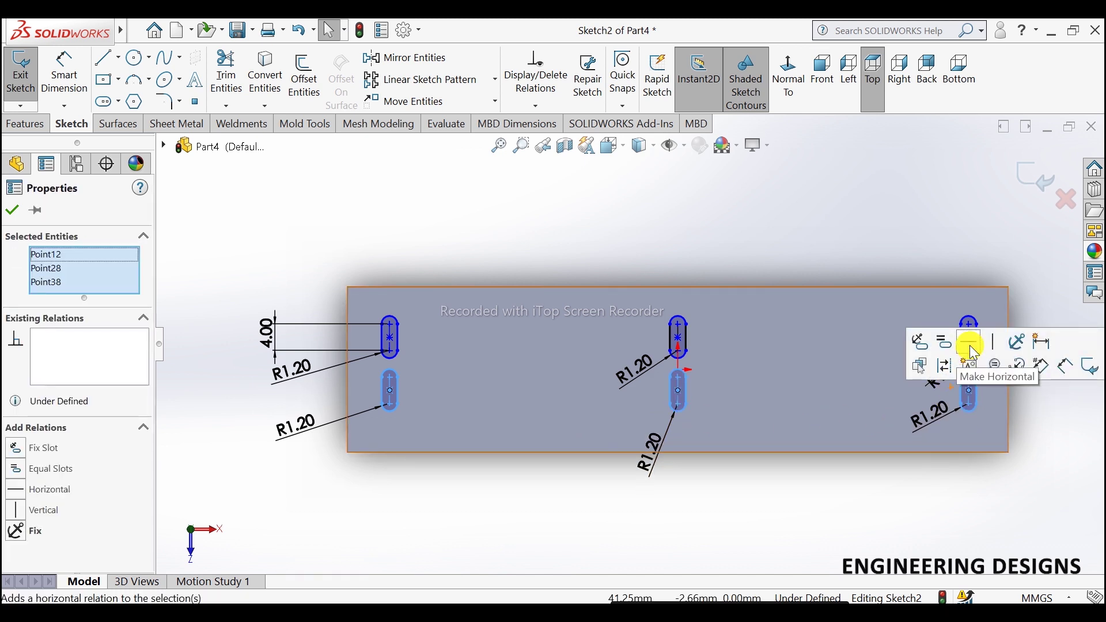
pyautogui.click(12, 211)
pyautogui.click(64, 74)
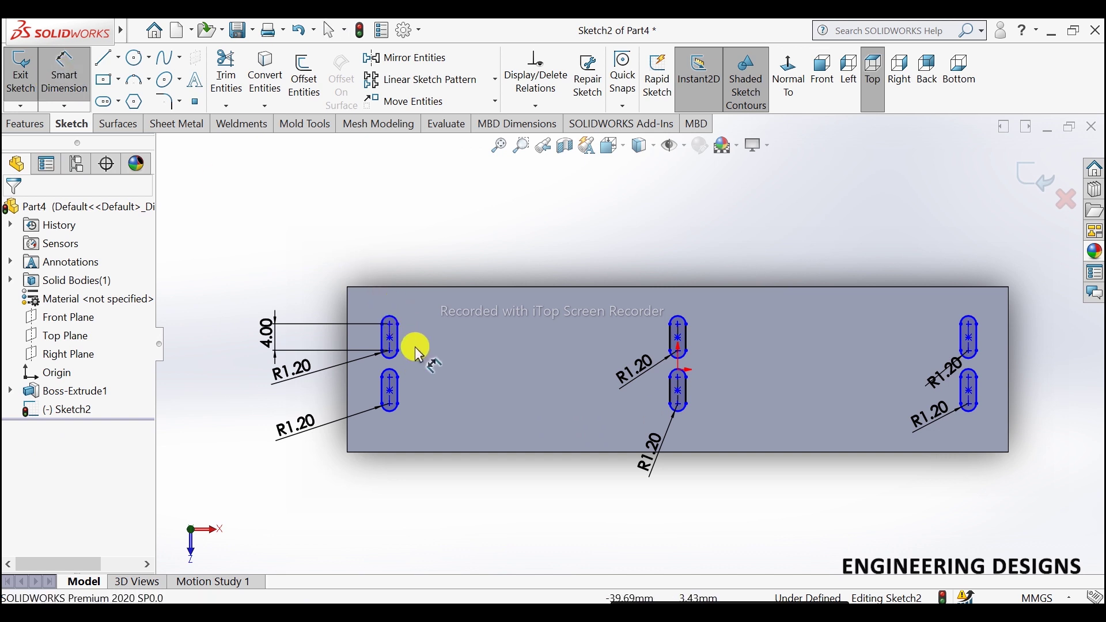
pyautogui.scroll(-2, 419, 353)
# - Dimension both left-end slots 5 mm from the plate's left edge
pyautogui.click(406, 339)
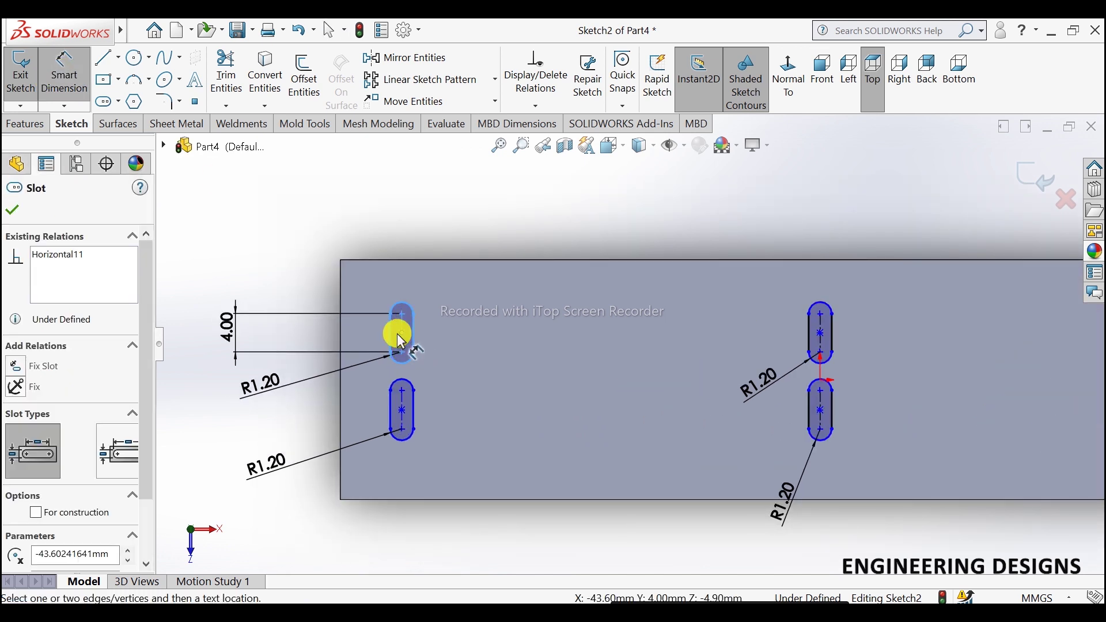
pyautogui.click(340, 288)
pyautogui.click(267, 282)
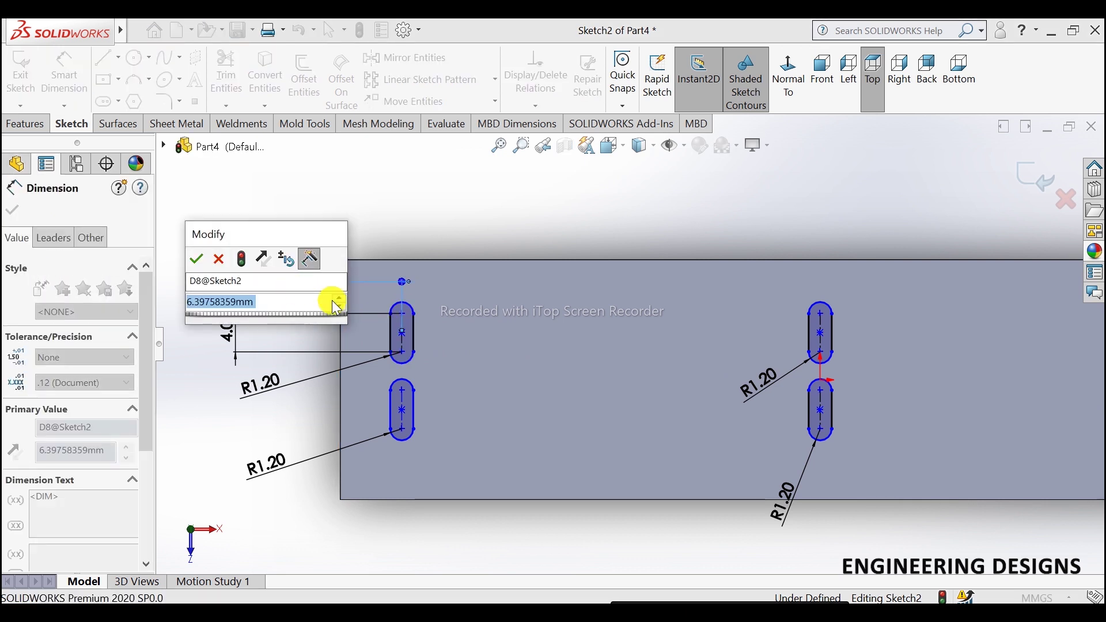
pyautogui.write('5')
pyautogui.press('Return')
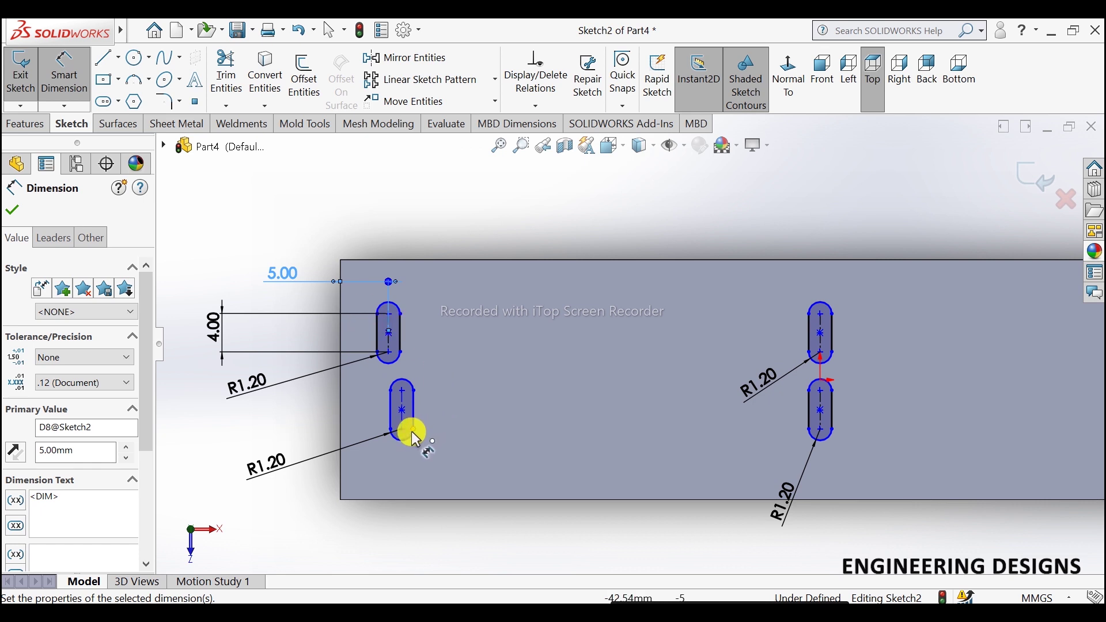
pyautogui.click(402, 415)
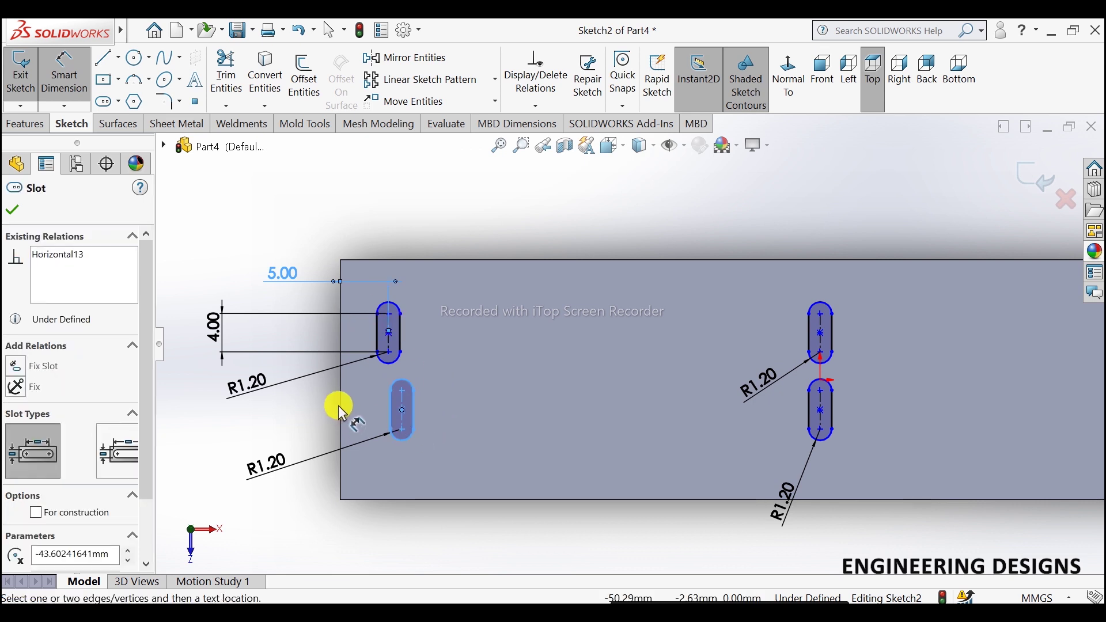
pyautogui.click(339, 403)
pyautogui.click(299, 430)
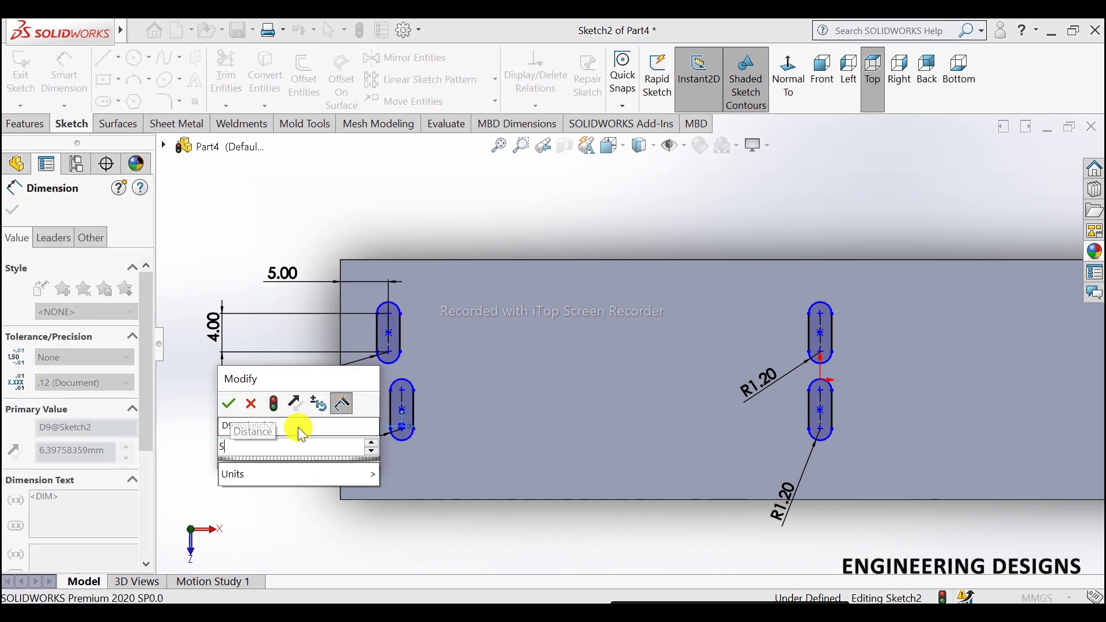
pyautogui.write('5')
pyautogui.press('Return')
# - Dimension the upper-right slot 5 mm from the plate's right edge
pyautogui.scroll(2, 807, 444)
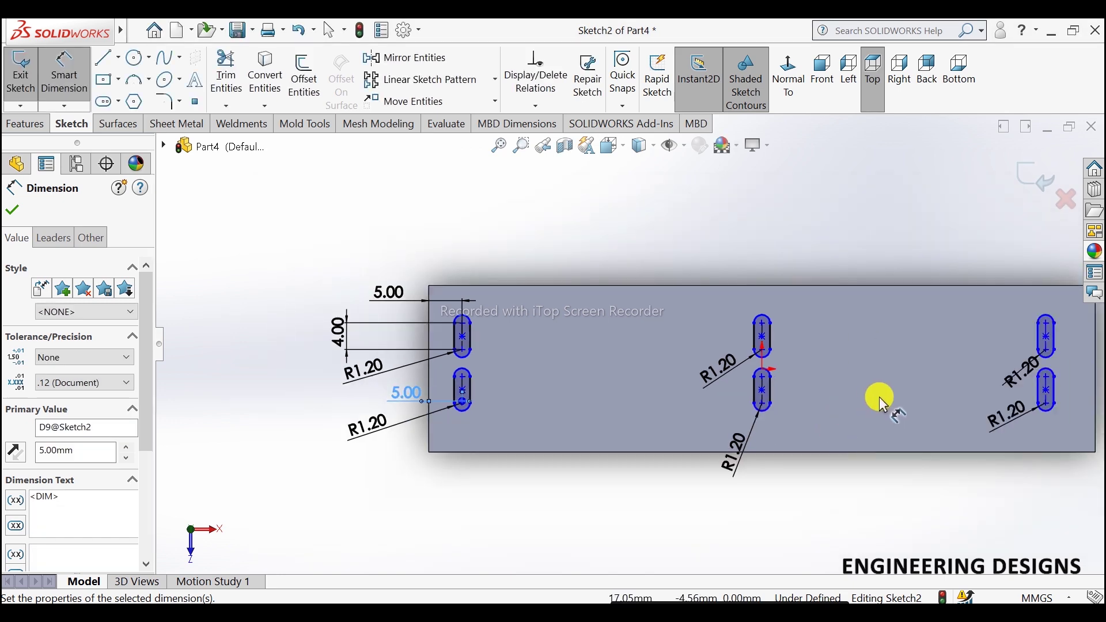
pyautogui.scroll(2, 882, 395)
pyautogui.scroll(-2, 889, 365)
pyautogui.scroll(-2, 906, 336)
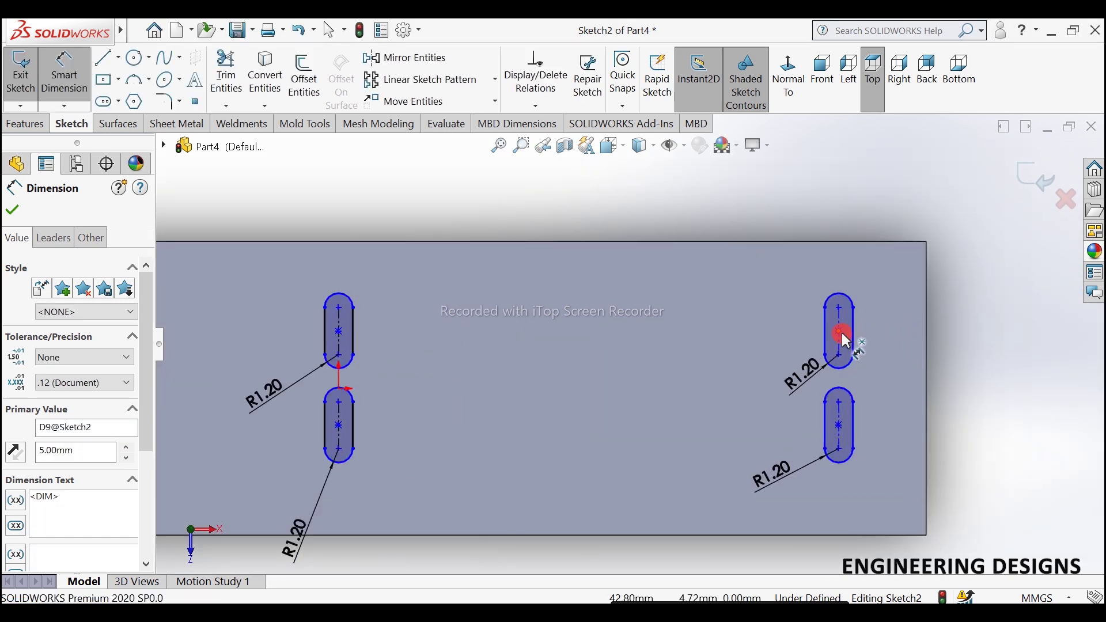
pyautogui.click(840, 335)
pyautogui.click(927, 318)
pyautogui.click(954, 304)
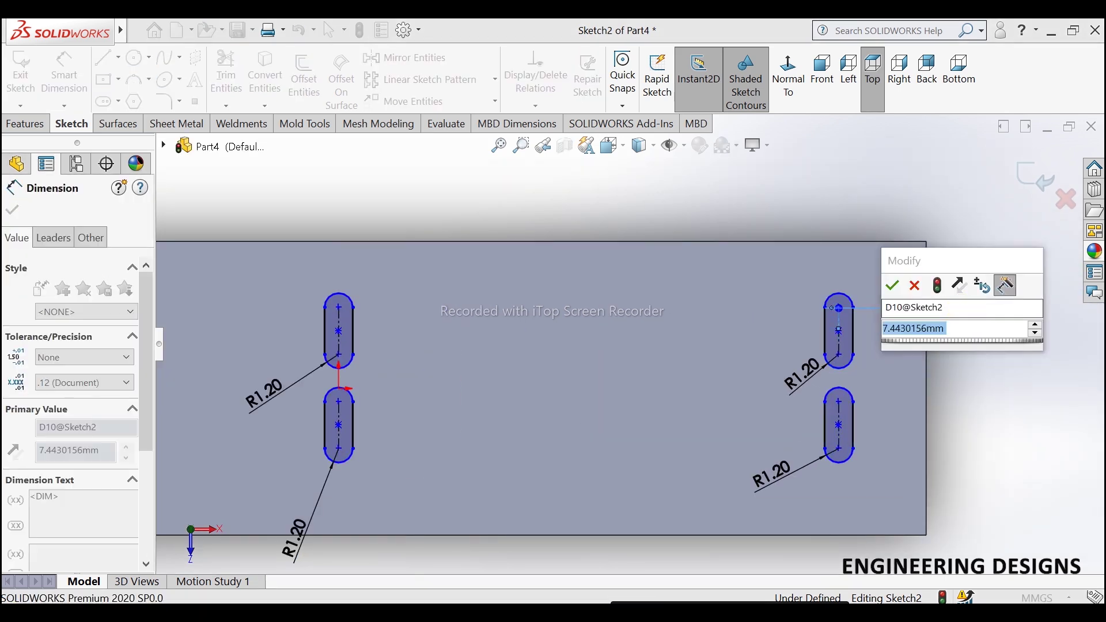
pyautogui.write('5')
pyautogui.press('Return')
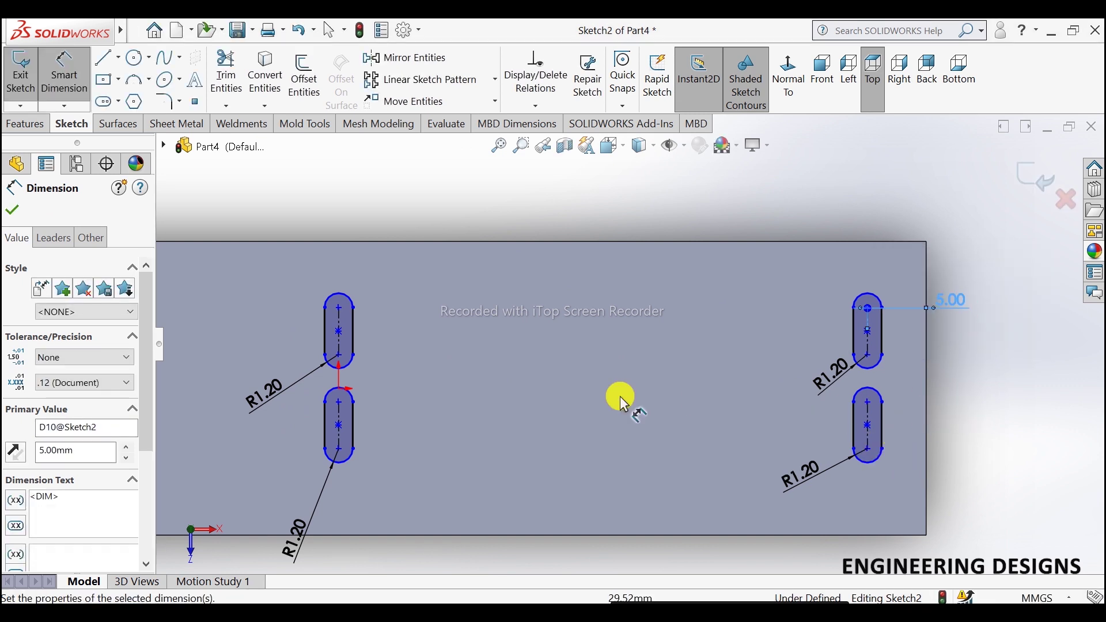
pyautogui.scroll(1, 487, 378)
pyautogui.scroll(2, 527, 388)
pyautogui.scroll(-3, 497, 396)
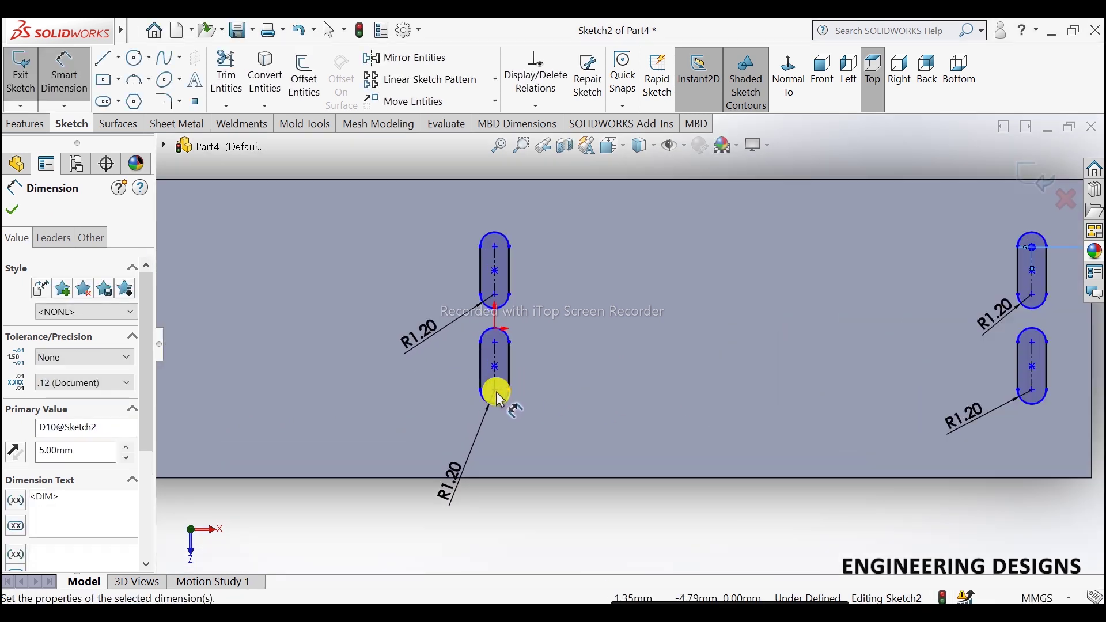
# - Dimension the lower middle slot 5 mm from the plate's bottom edge
pyautogui.click(494, 370)
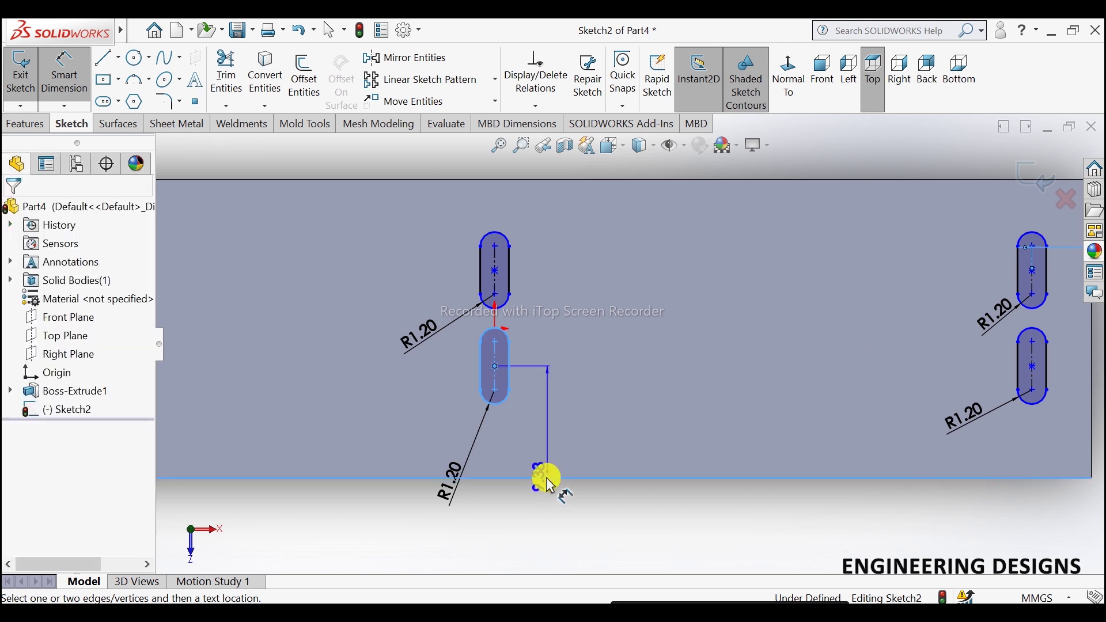
pyautogui.click(562, 529)
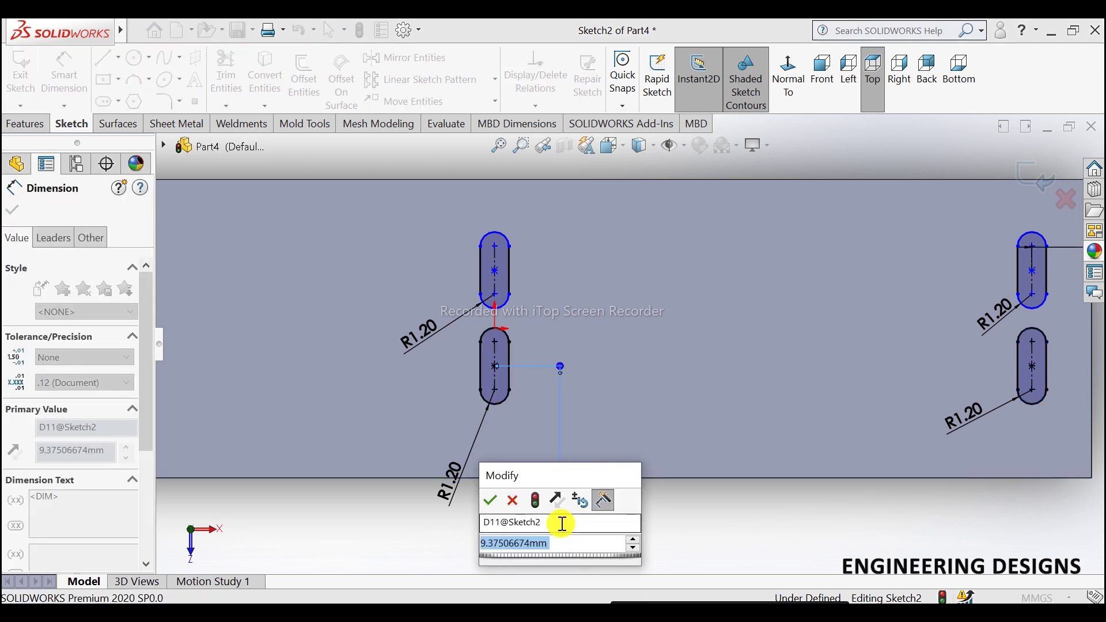
pyautogui.write('5')
pyautogui.press('Return')
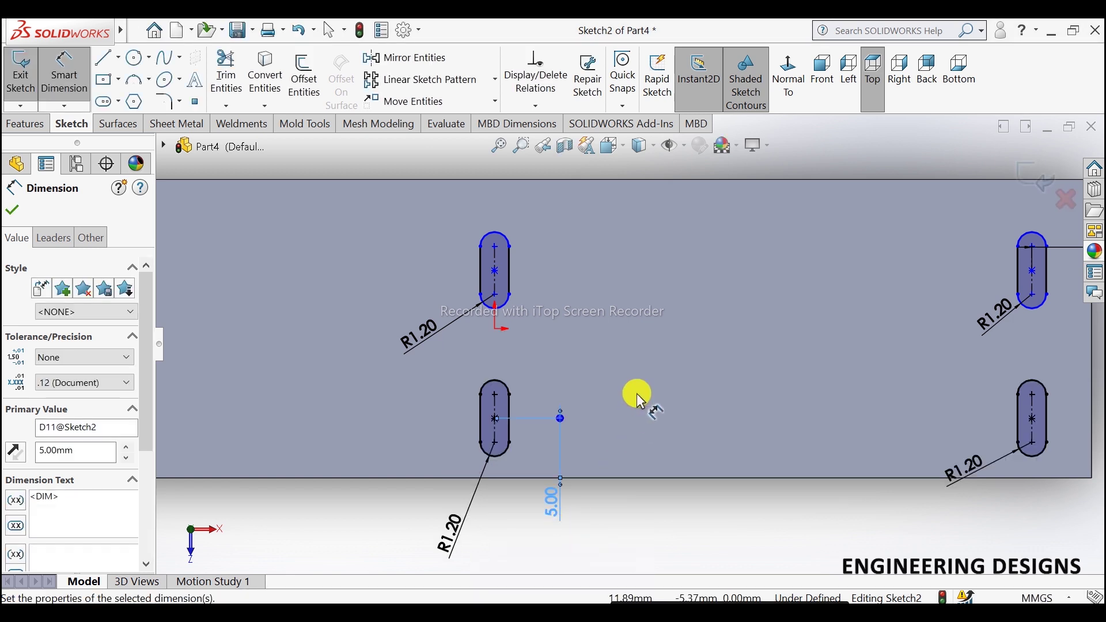
# - Dimension the upper middle slot 5 mm from the plate's top edge and fit the view
pyautogui.click(499, 277)
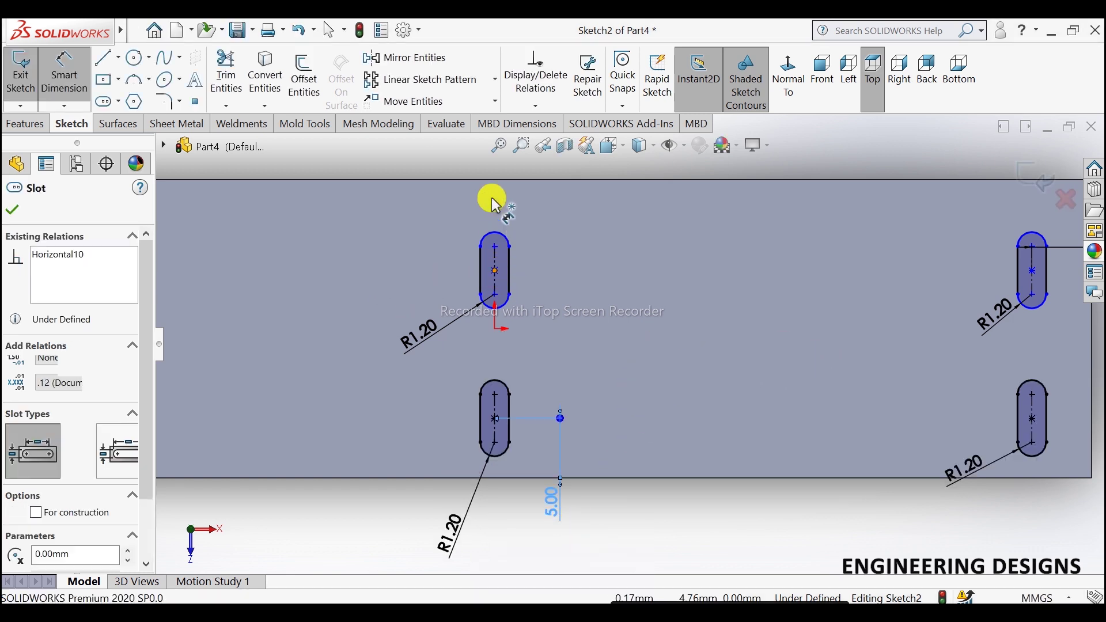
pyautogui.click(494, 180)
pyautogui.click(569, 226)
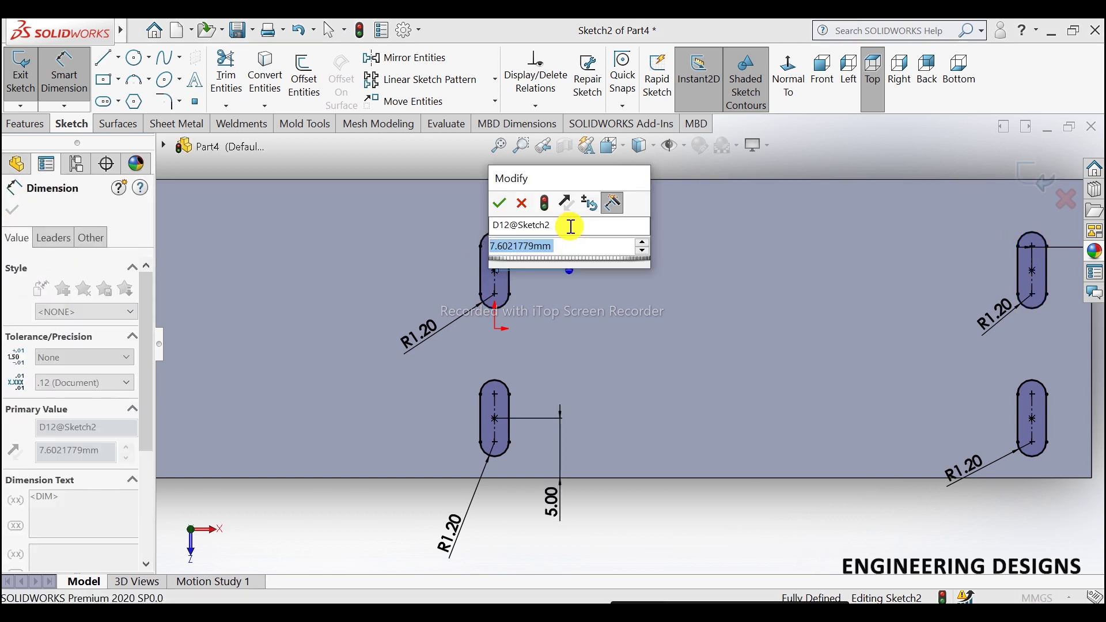
pyautogui.write('8')
pyautogui.press('Return')
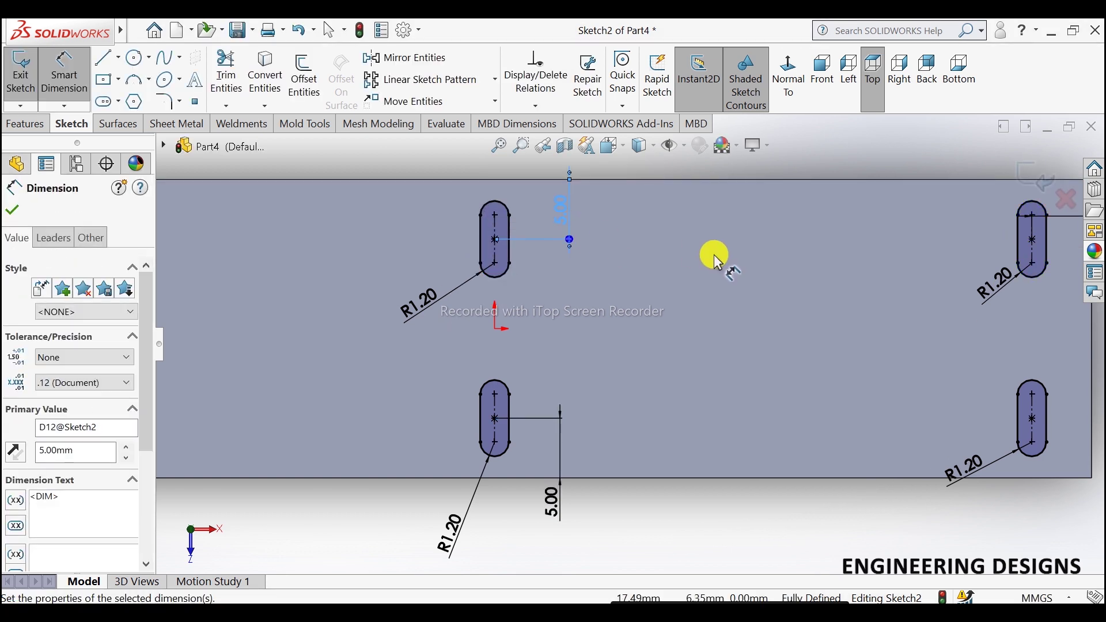
pyautogui.press('f')
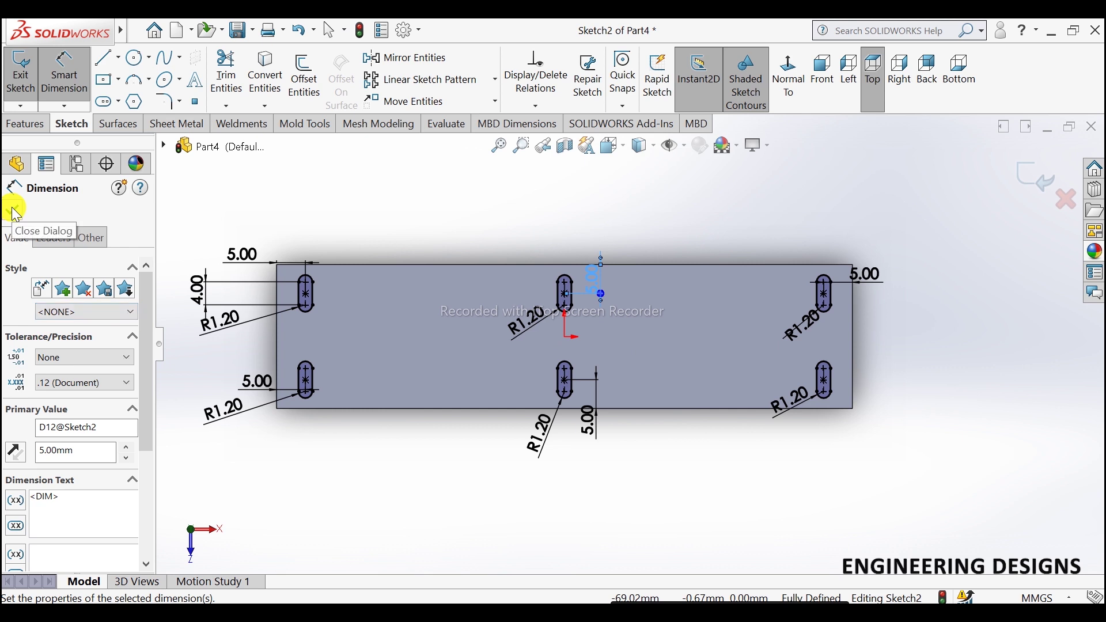
# - Cut the six sketched slots through the plate as a Through All extruded cut
pyautogui.click(13, 209)
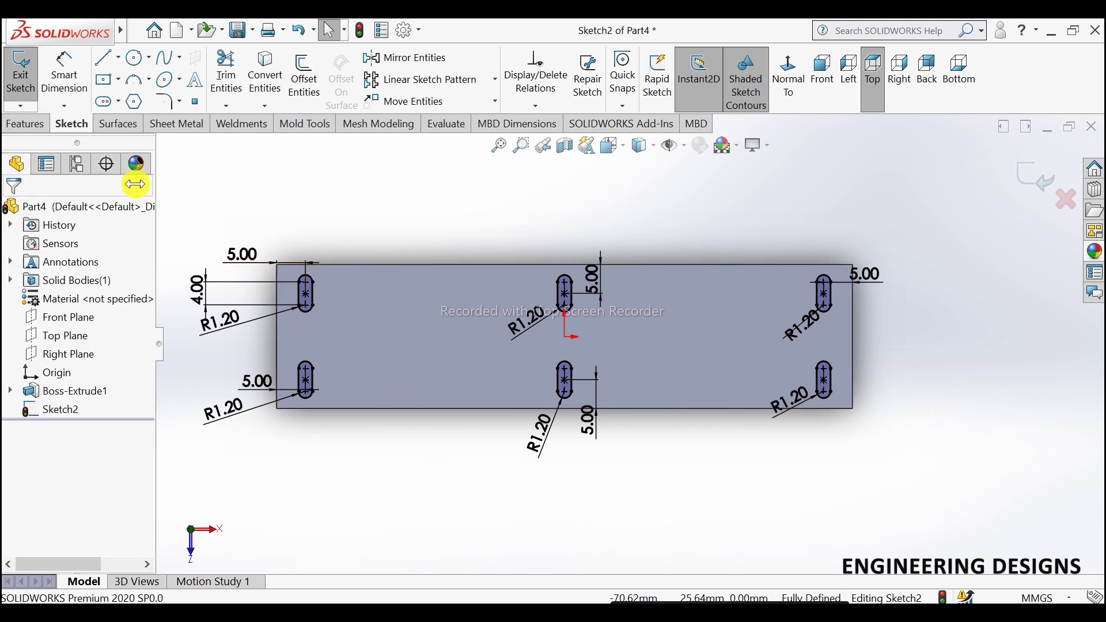
pyautogui.click(33, 128)
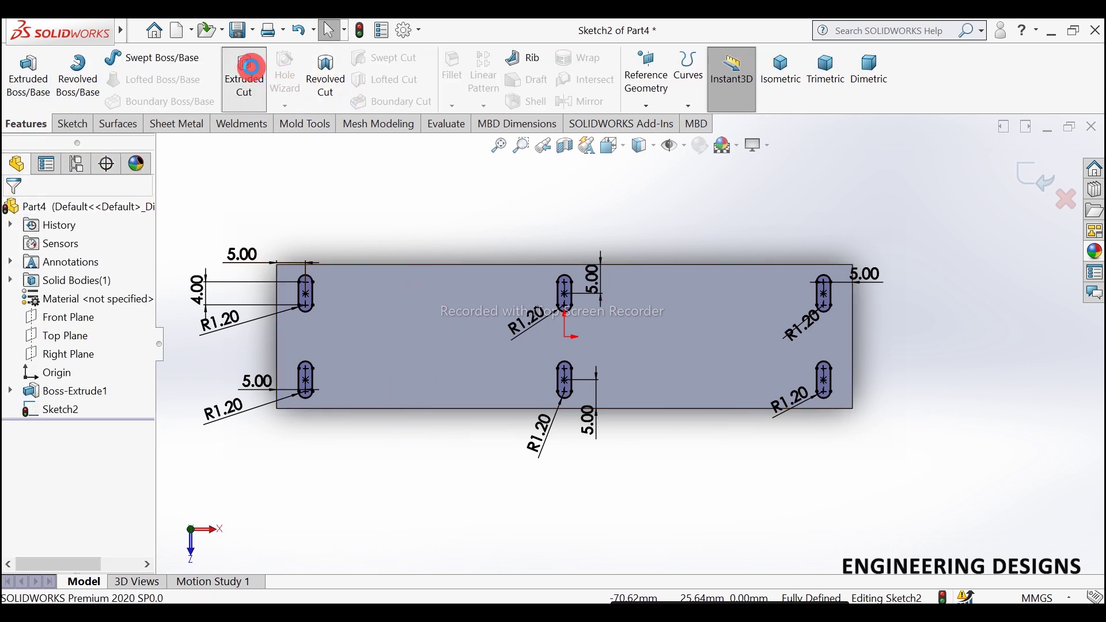
pyautogui.click(245, 74)
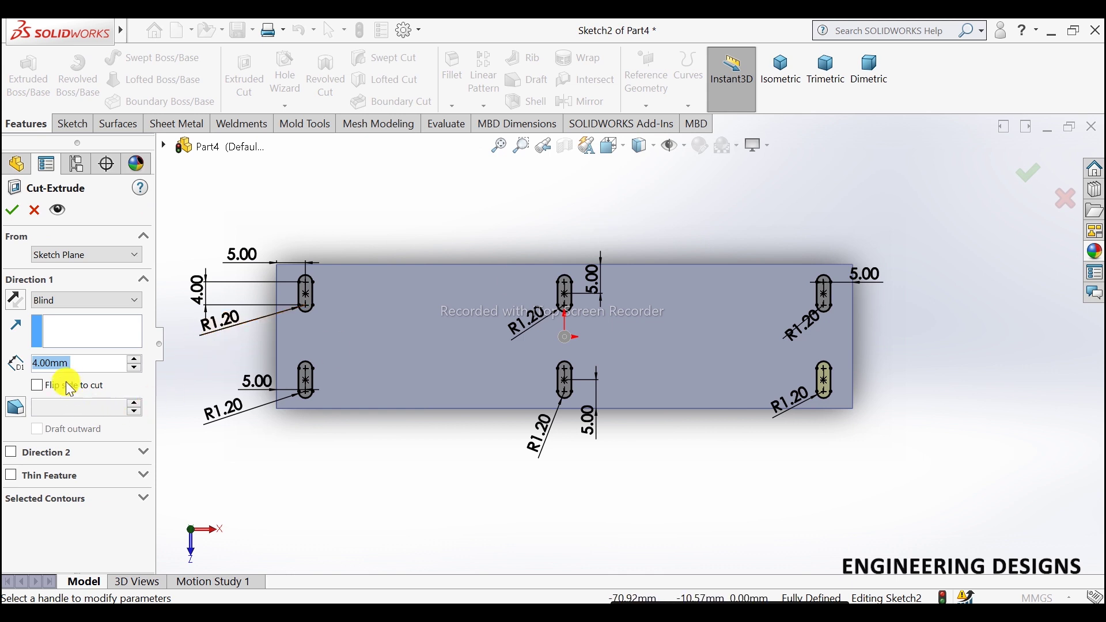
pyautogui.click(85, 300)
pyautogui.click(57, 317)
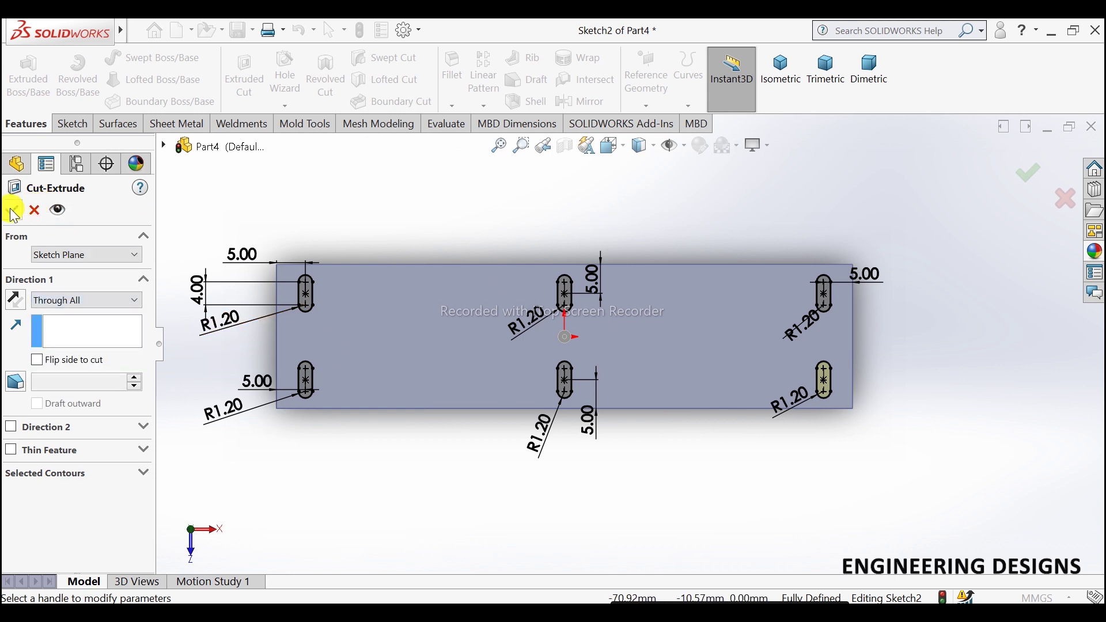
pyautogui.press('Return')
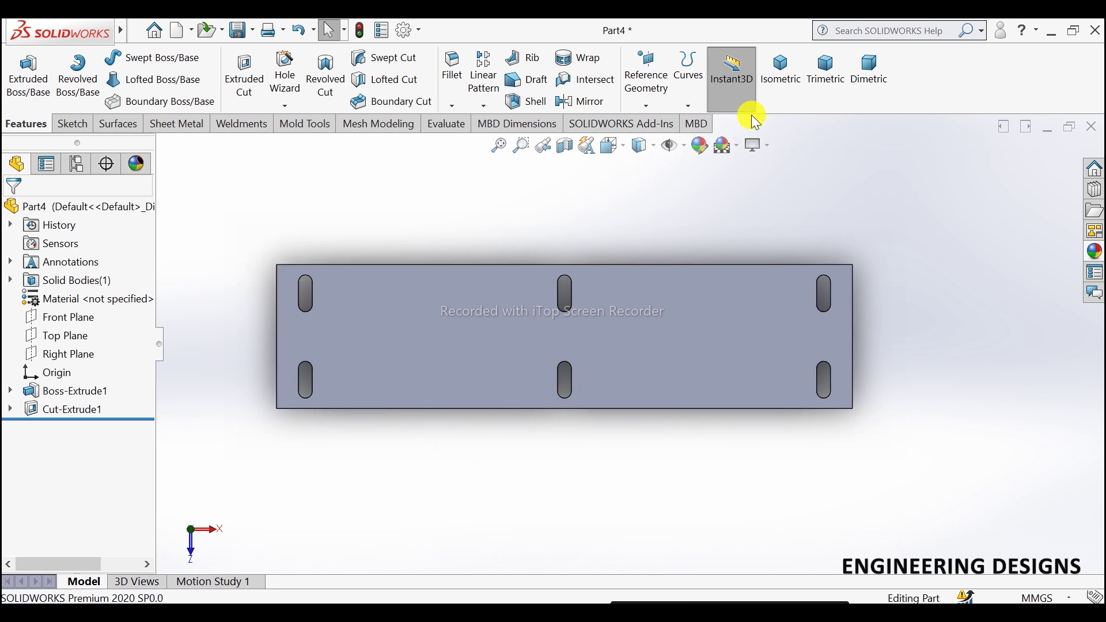
# - In isometric view, start a chamfer on a plate corner edge at 4 mm
pyautogui.click(775, 103)
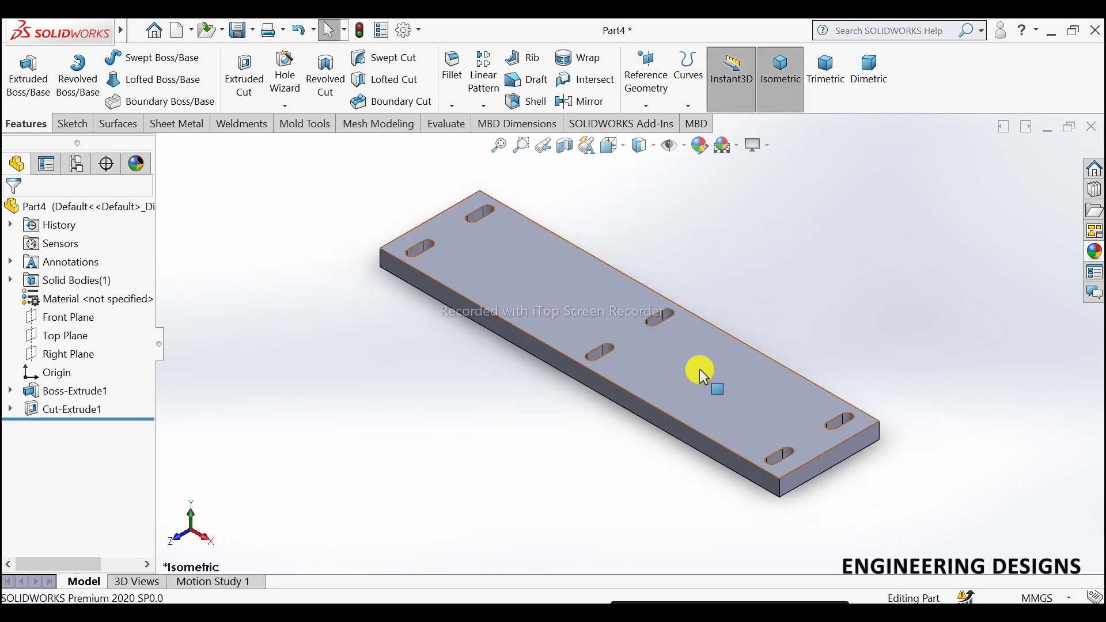
pyautogui.scroll(-2, 803, 513)
pyautogui.click(461, 74)
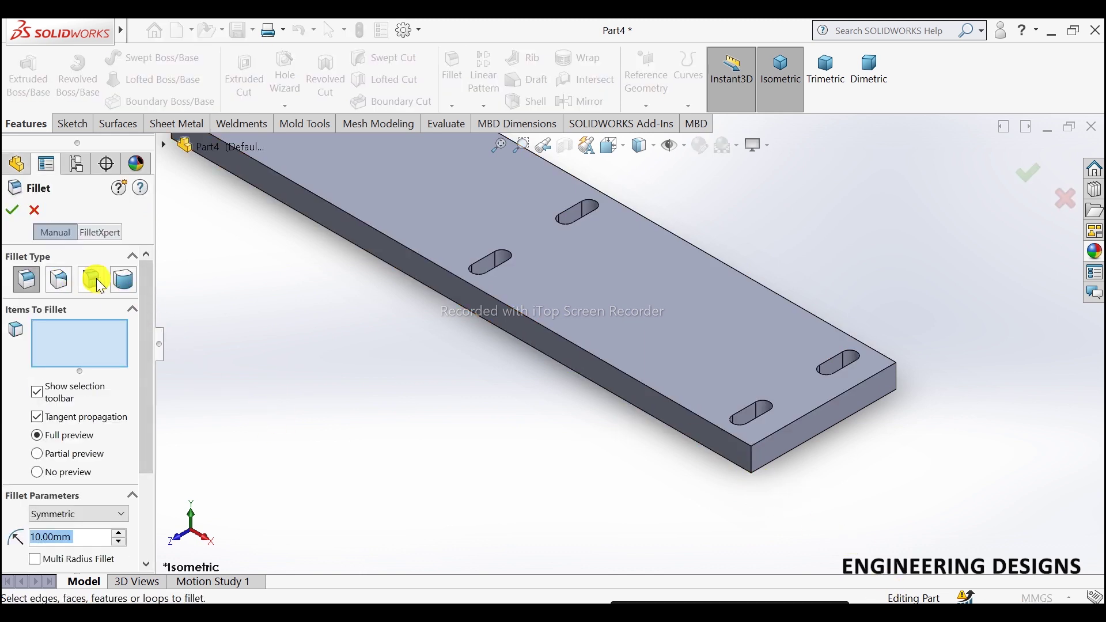
pyautogui.click(36, 211)
pyautogui.click(453, 106)
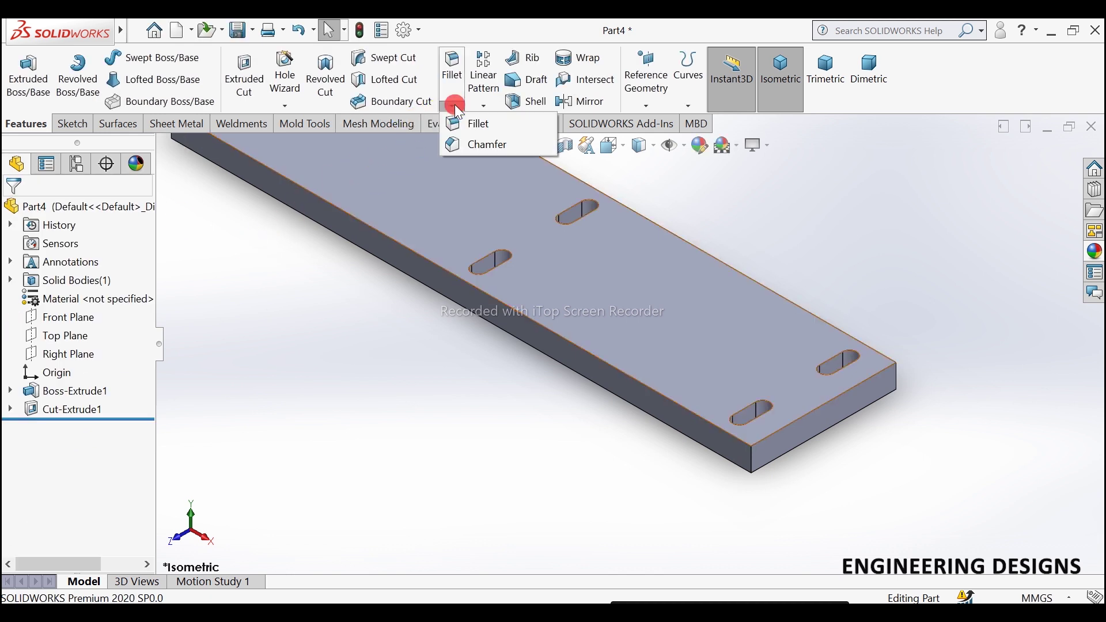
pyautogui.click(750, 454)
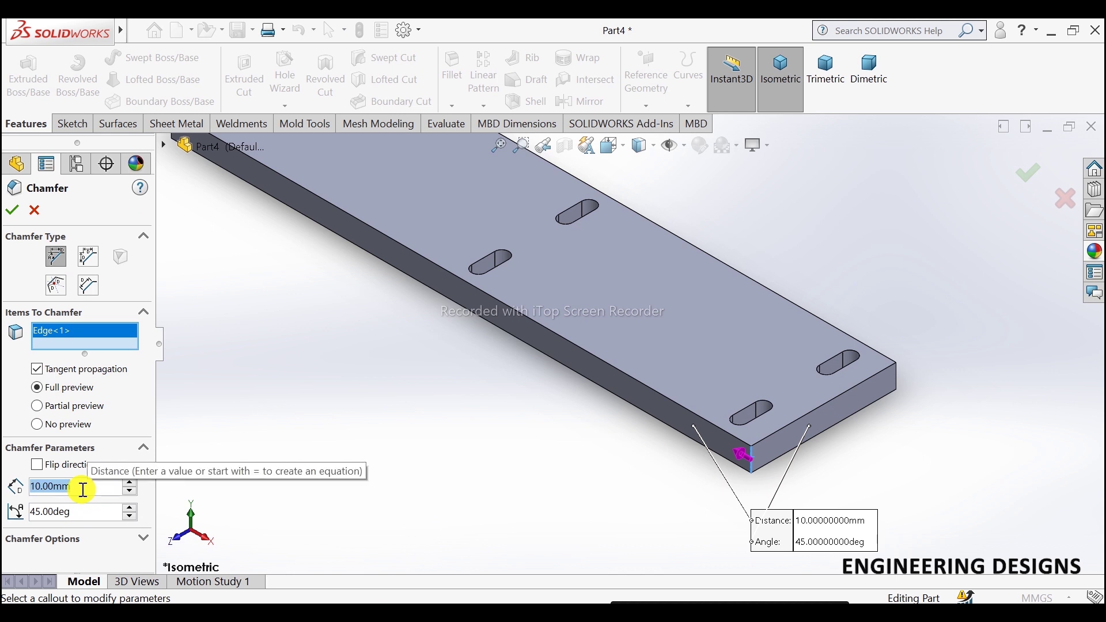
pyautogui.write('4')
pyautogui.press('Return')
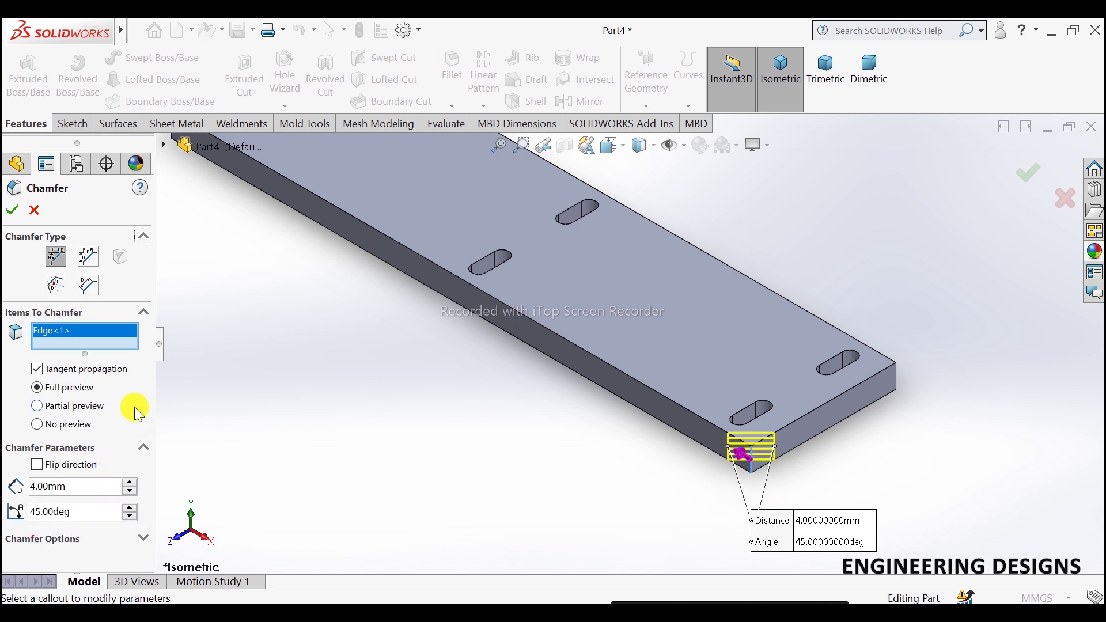
# - Add the far corner edge to the chamfer and change its distance to 3 mm
pyautogui.moveTo(753, 380); pyautogui.dragTo(750, 423, button='middle')
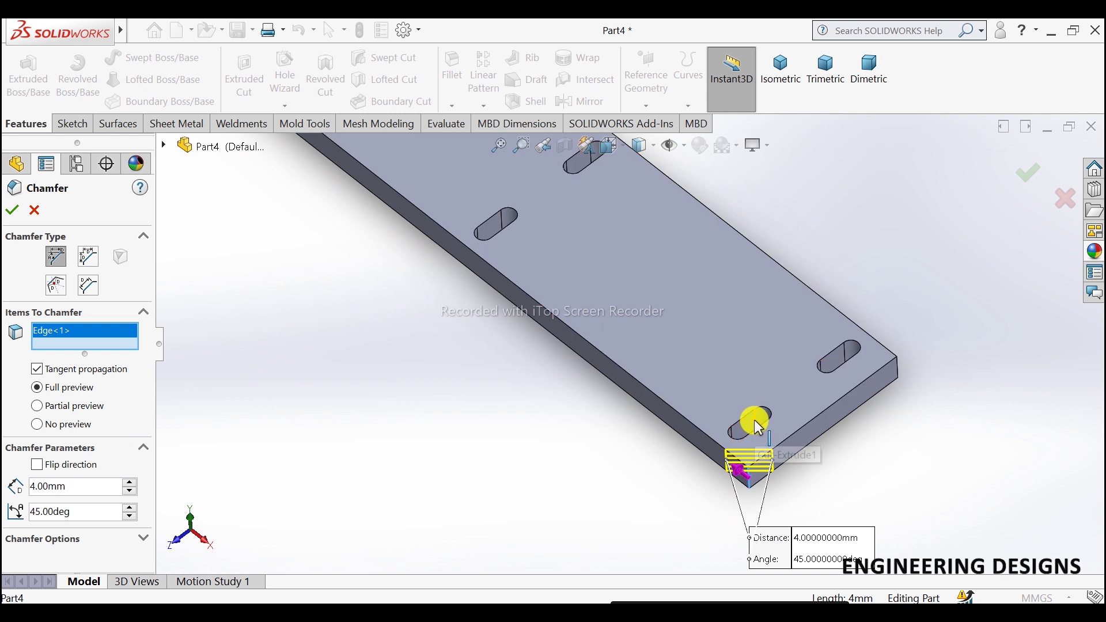
pyautogui.scroll(5, 519, 304)
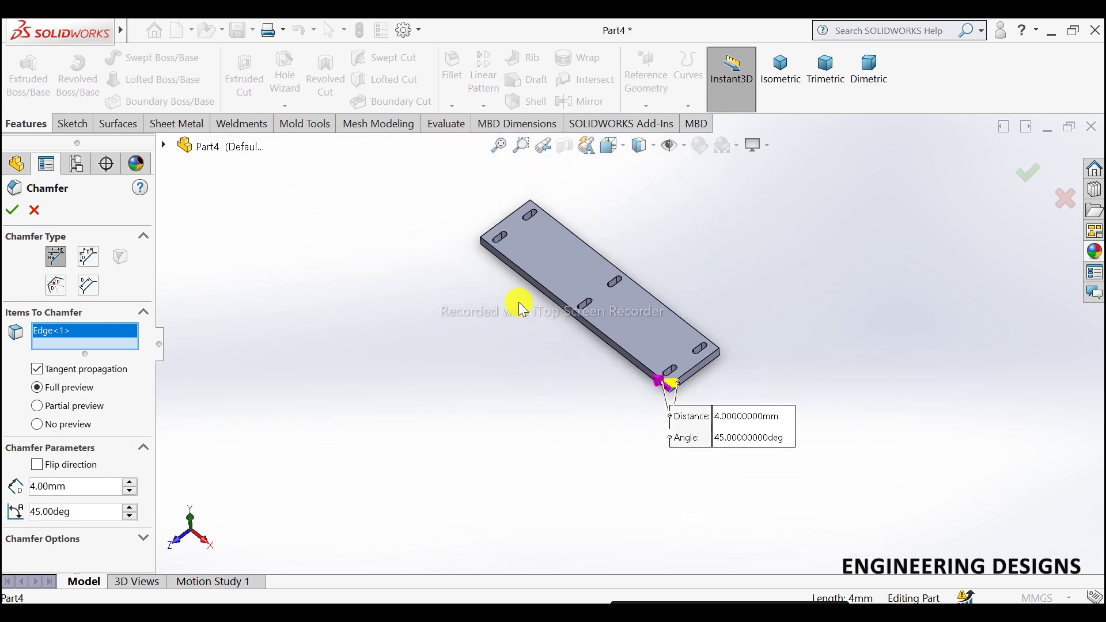
pyautogui.scroll(-4, 514, 240)
pyautogui.scroll(-3, 558, 299)
pyautogui.click(555, 295)
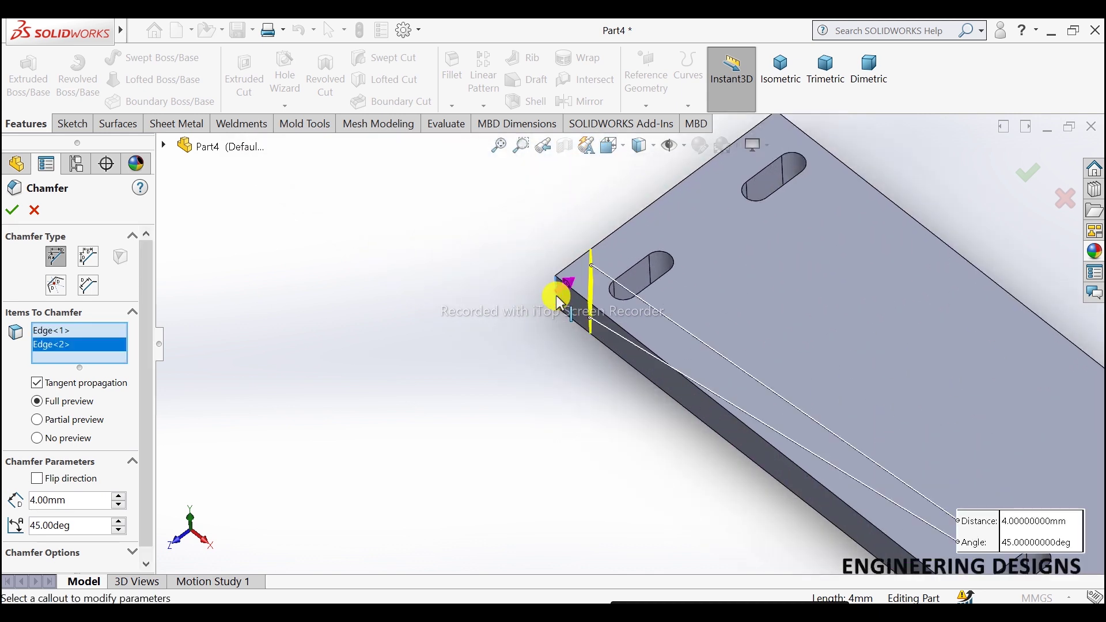
pyautogui.click(88, 501)
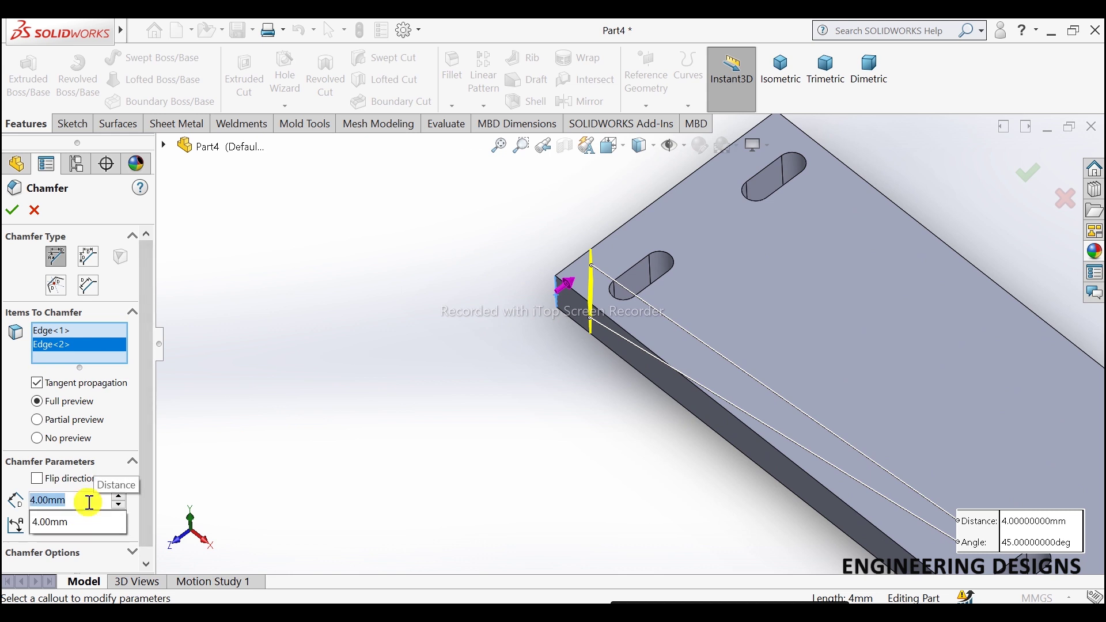
pyautogui.write('3')
pyautogui.press('Return')
pyautogui.scroll(3, 746, 432)
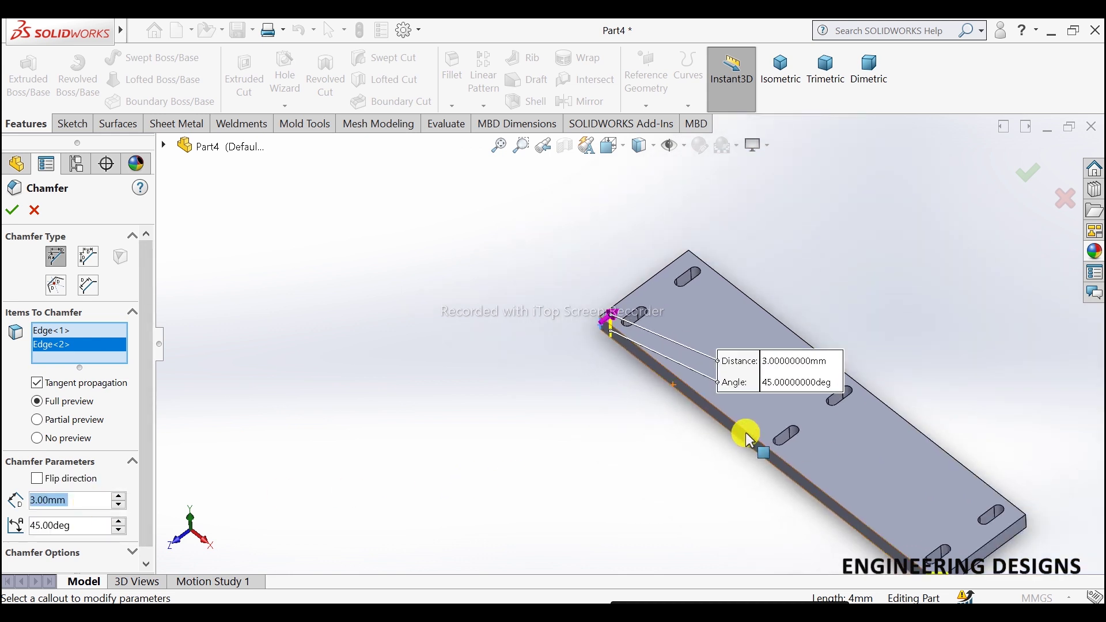
pyautogui.keyDown('ctrl'); pyautogui.moveTo(862, 420); pyautogui.dragTo(810, 458, button='middle'); pyautogui.keyUp('ctrl')
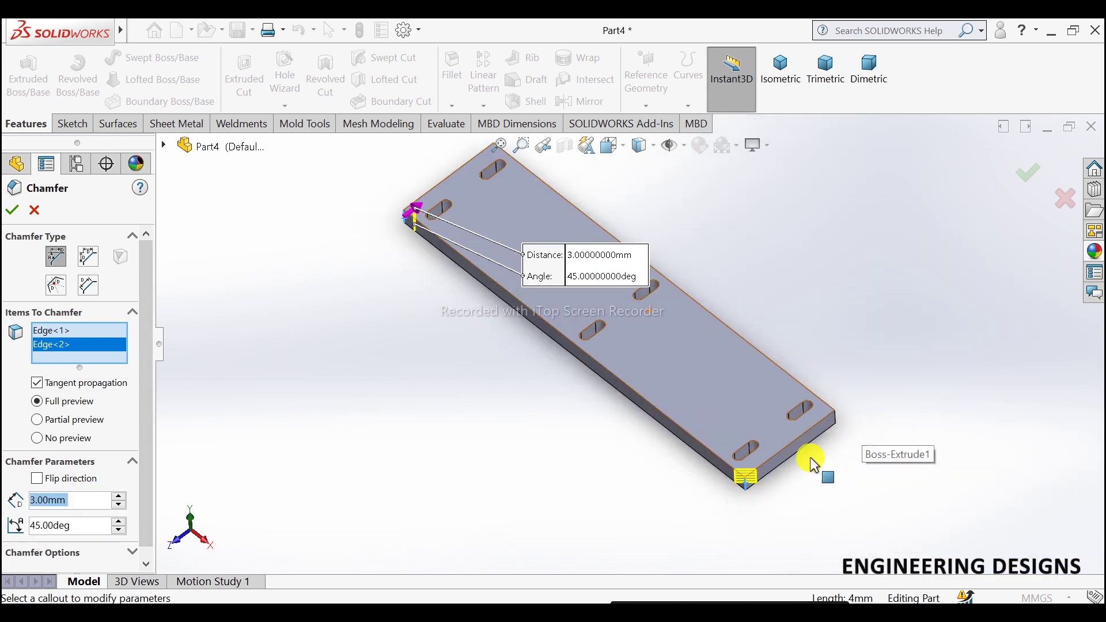
pyautogui.scroll(-3, 810, 457)
pyautogui.click(16, 212)
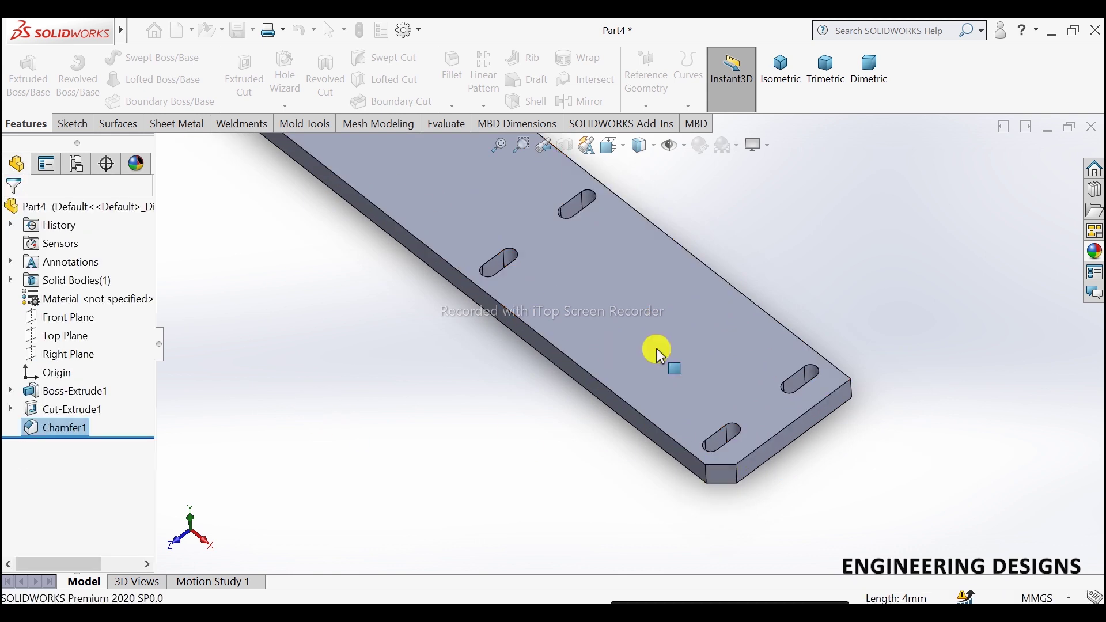
pyautogui.scroll(3, 657, 352)
pyautogui.scroll(2, 776, 337)
pyautogui.click(775, 92)
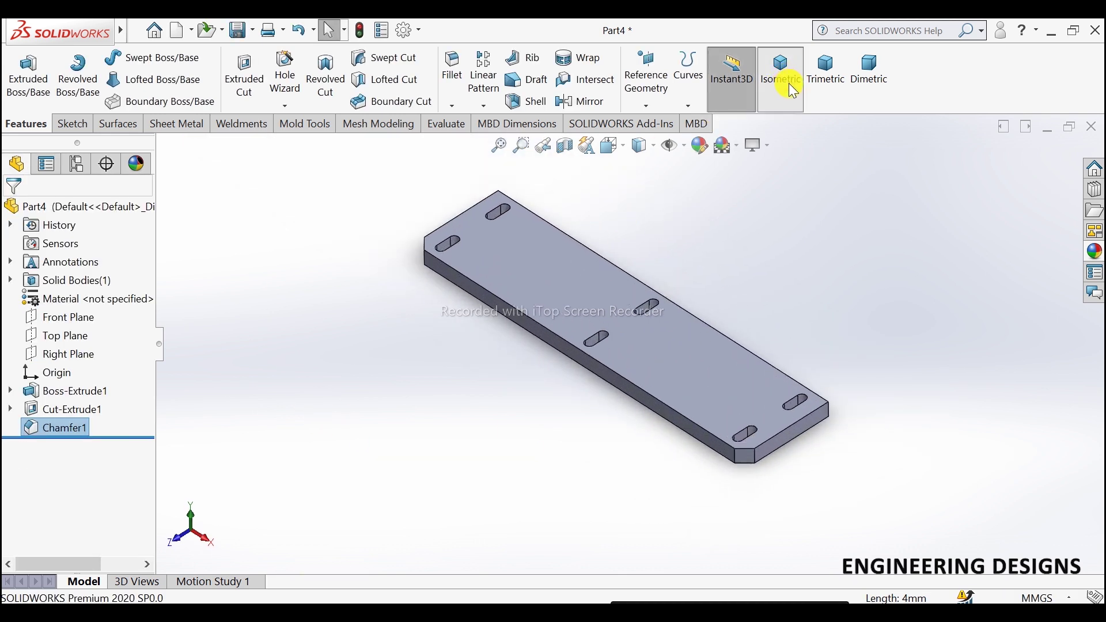
pyautogui.scroll(2, 720, 322)
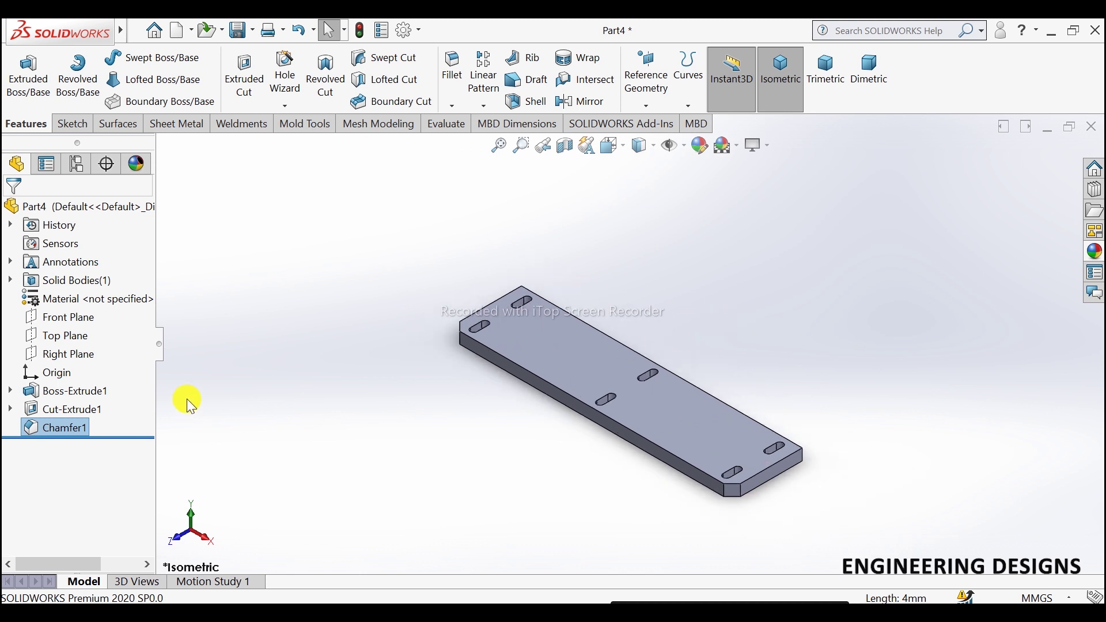
pyautogui.moveTo(756, 382)
pyautogui.mouseDown(button='middle')
pyautogui.moveTo(734, 432)
pyautogui.moveTo(744, 432)
pyautogui.mouseUp(button='middle')
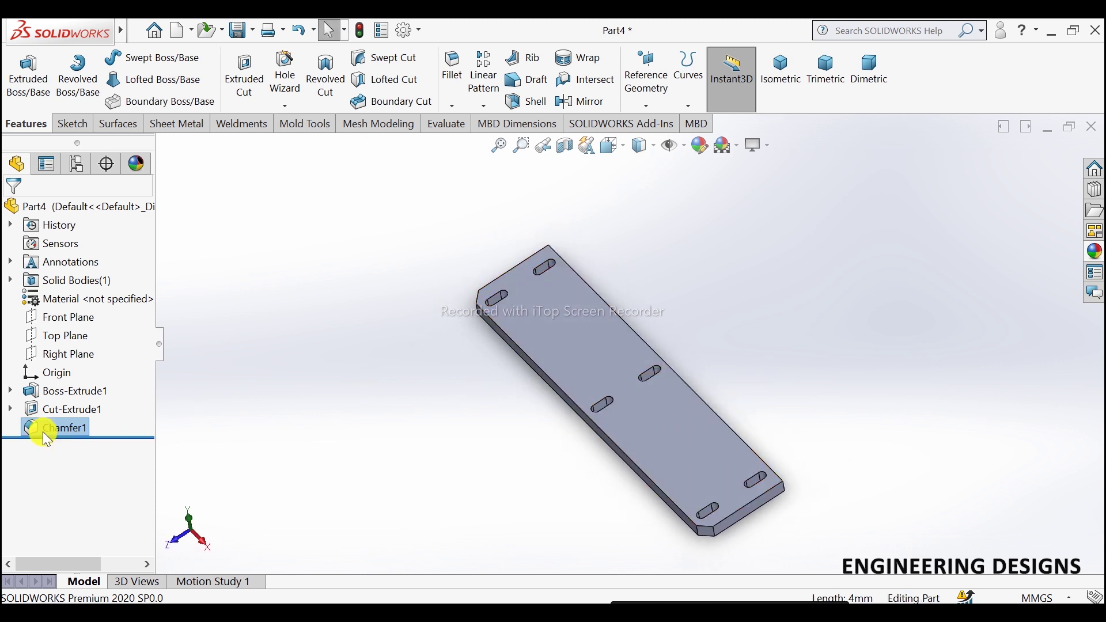
# - Open the base plate's Sketch1 to inspect it, then leave without changes
pyautogui.click(10, 391)
pyautogui.click(72, 409)
pyautogui.click(92, 363)
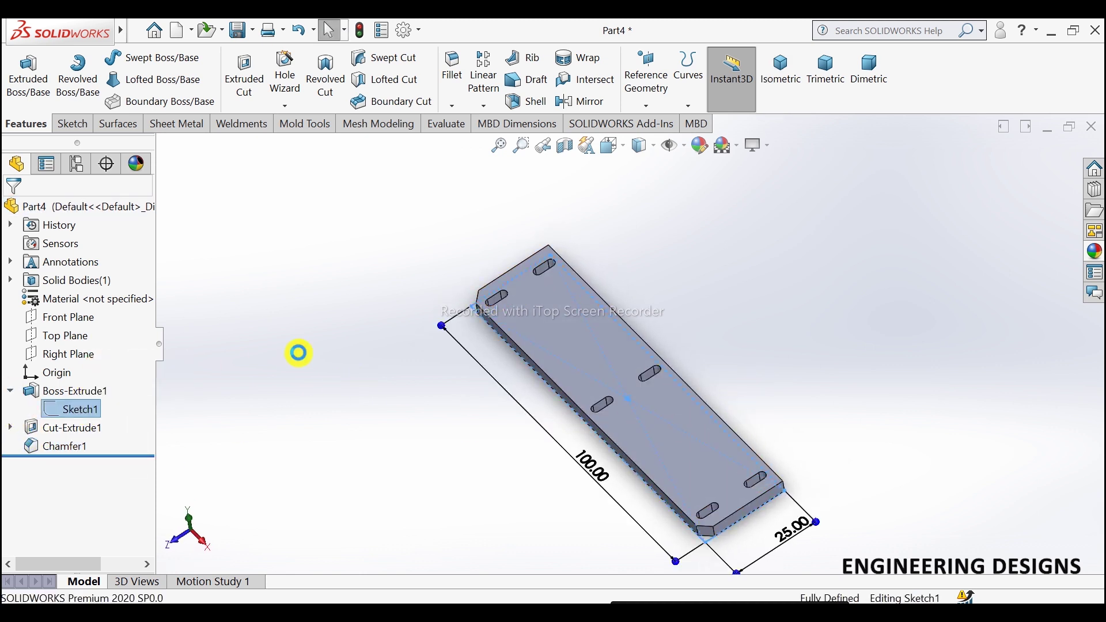
pyautogui.click(787, 72)
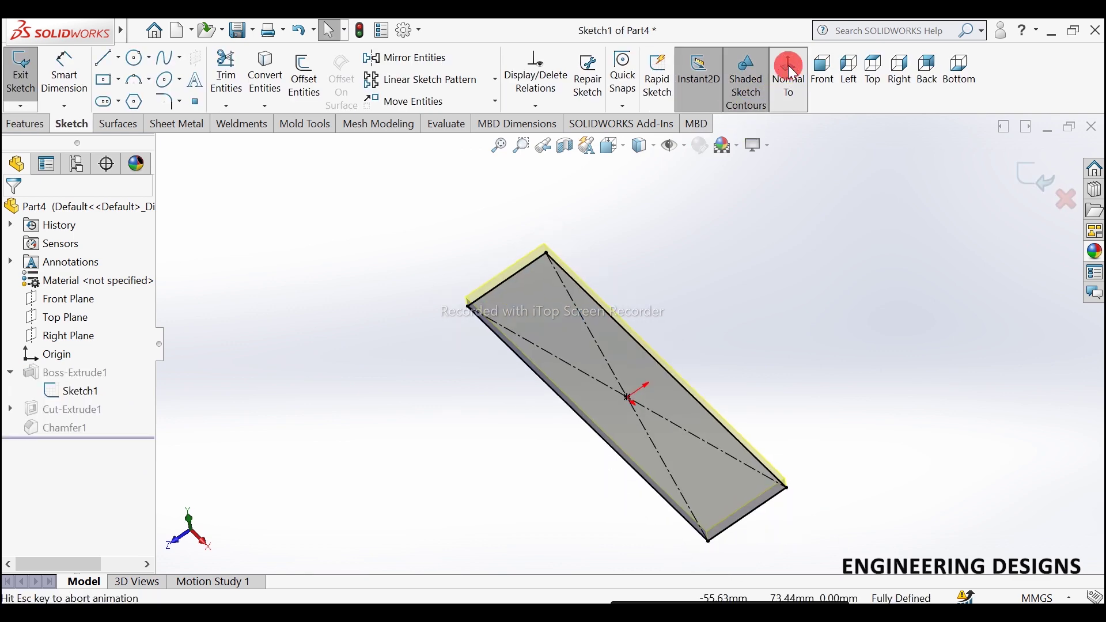
pyautogui.click(1034, 176)
# - Edit Sketch2 and try an 8 mm top-left slot offset, then undo it back to 5.00
pyautogui.click(10, 428)
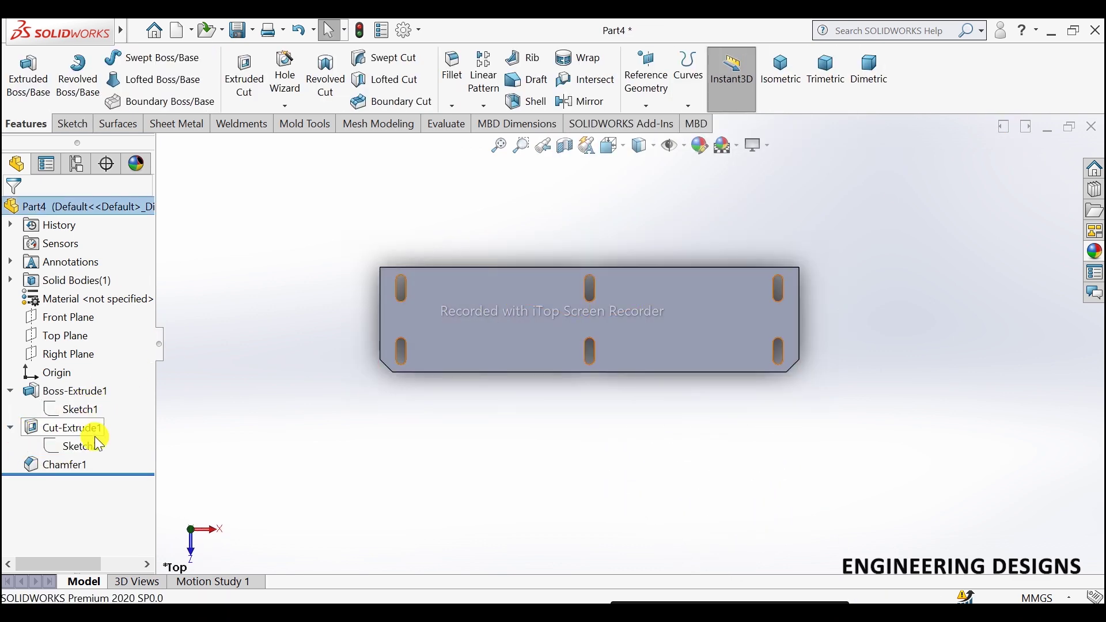
pyautogui.click(99, 444)
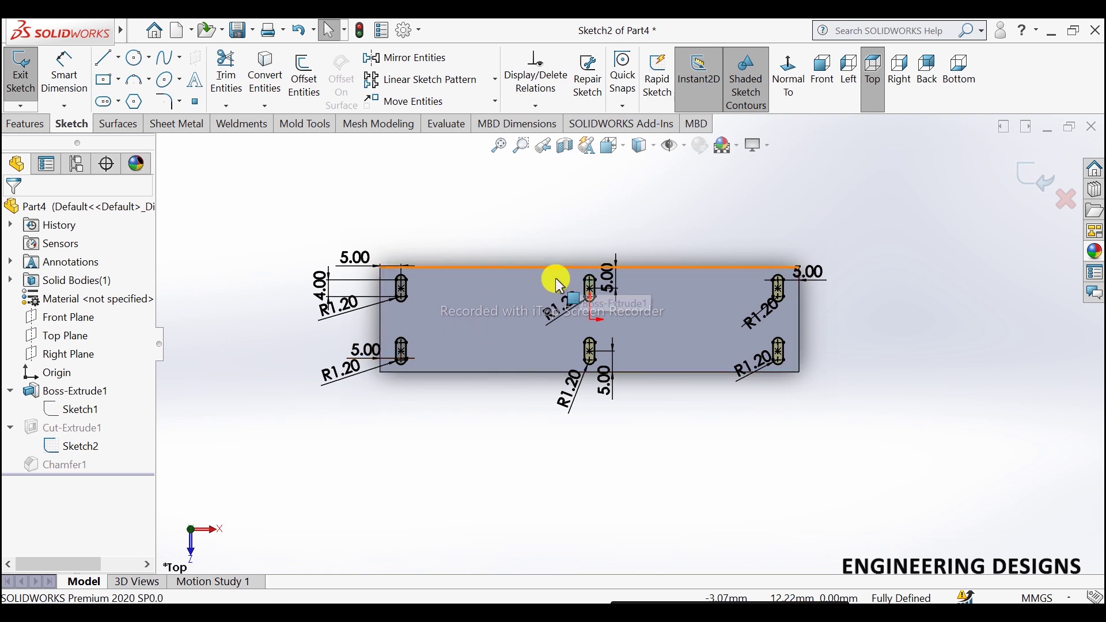
pyautogui.scroll(-2, 437, 294)
pyautogui.scroll(-1, 438, 300)
pyautogui.scroll(1, 438, 296)
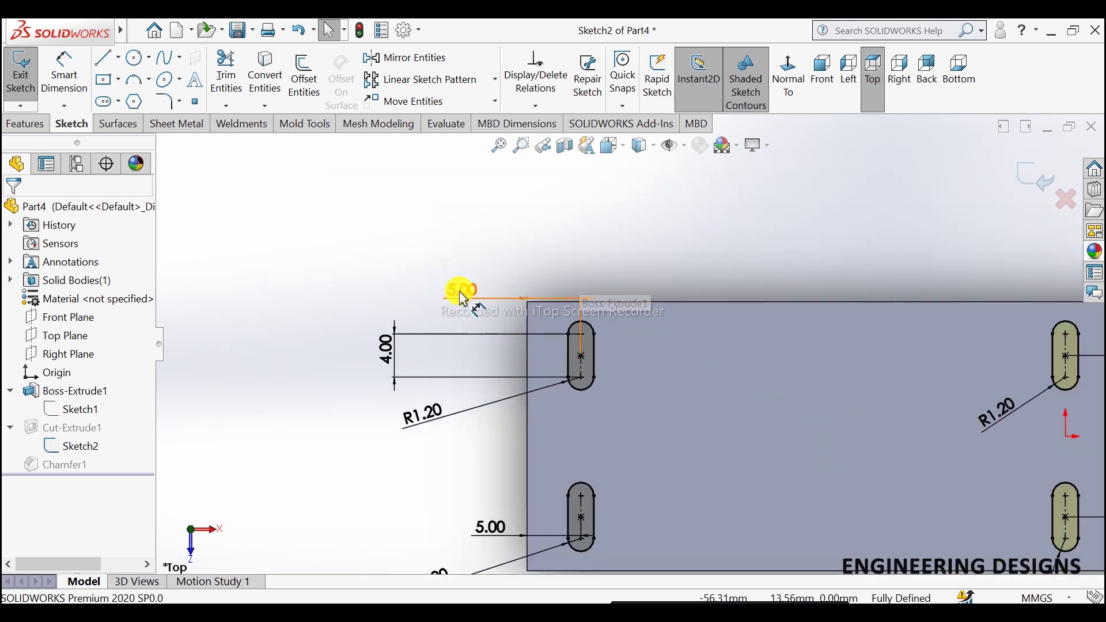
pyautogui.doubleClick(462, 295)
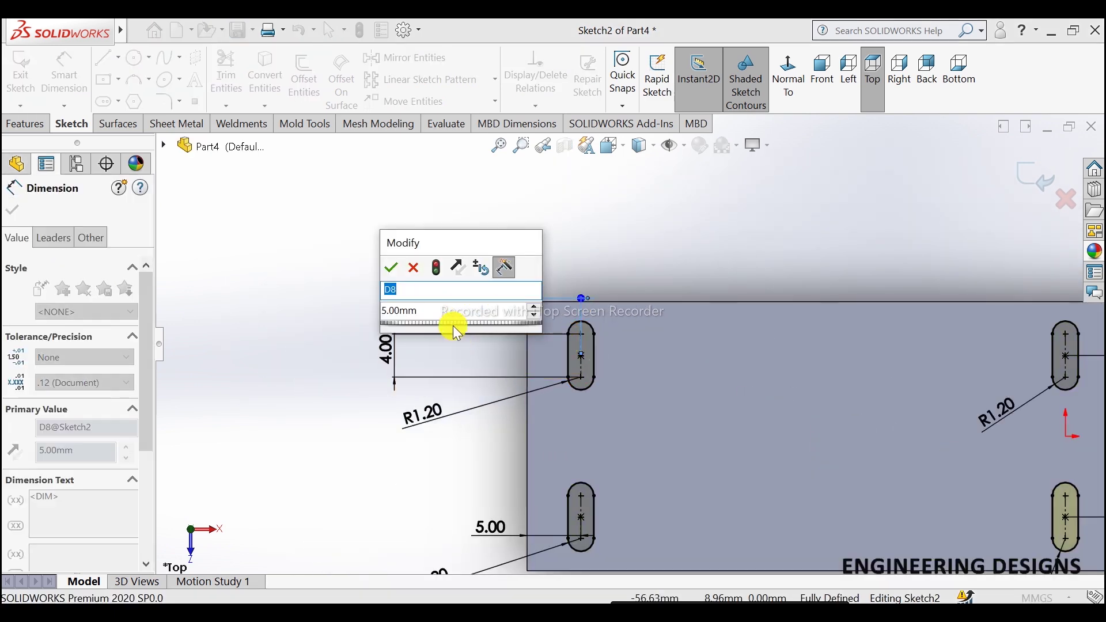
pyautogui.doubleClick(454, 311)
pyautogui.write('8')
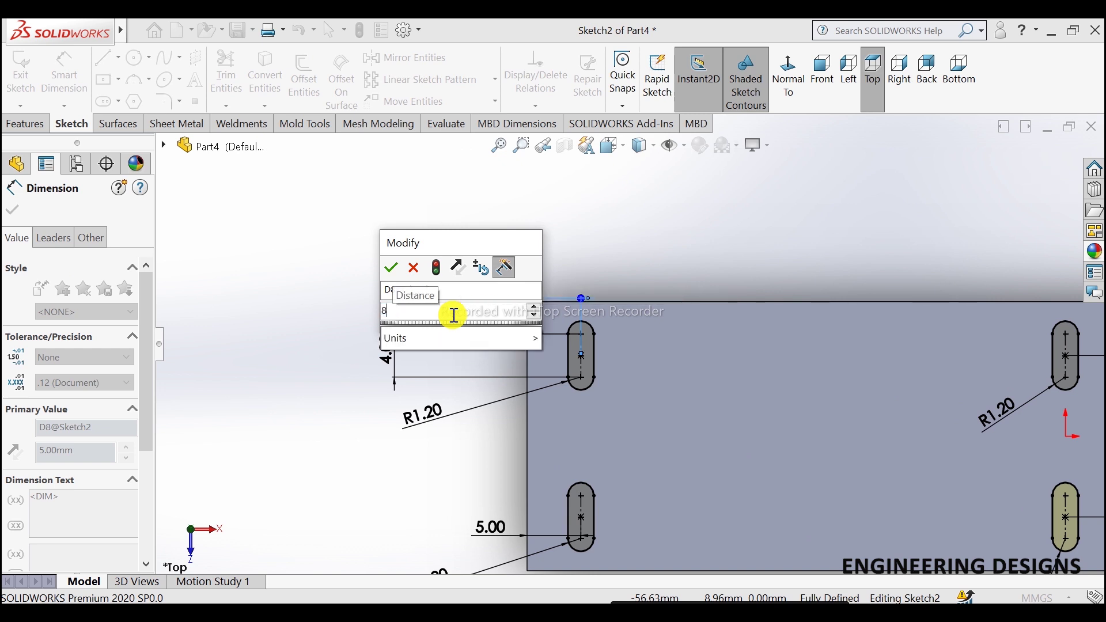
pyautogui.press('Return')
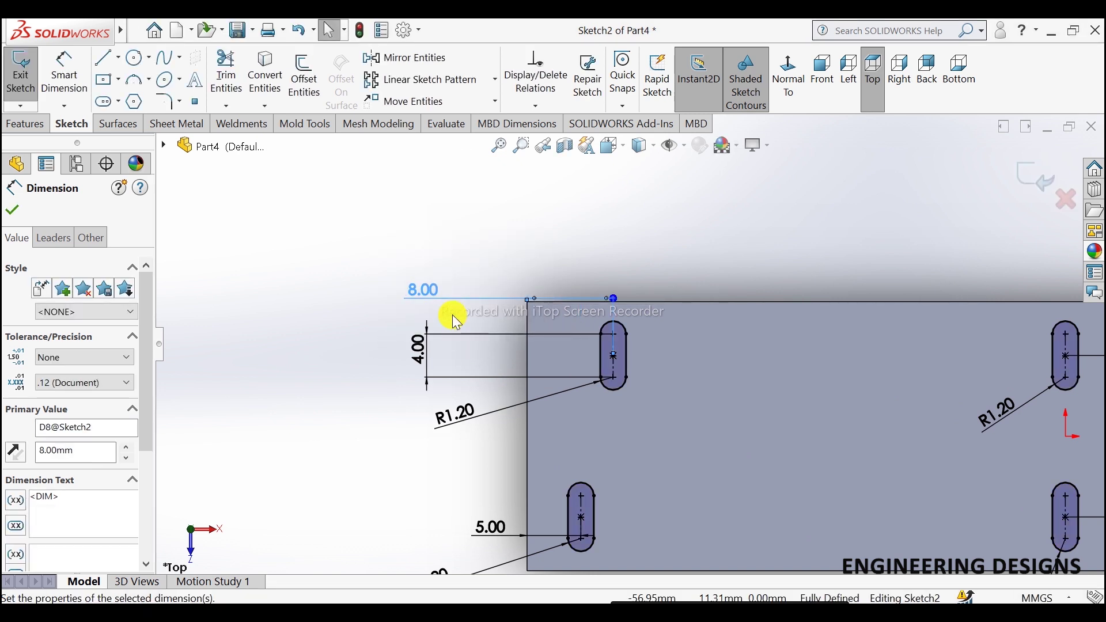
pyautogui.press('Escape')
pyautogui.hotkey('ctrl', 'z')
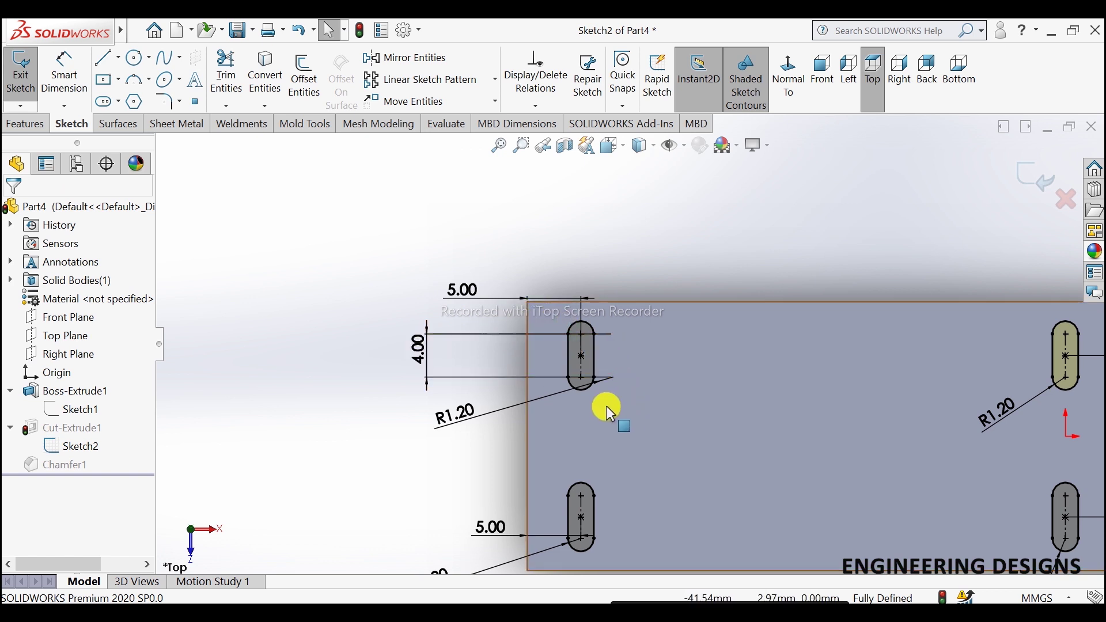
# - Change the middle slot's top-edge offset from 5 mm to 10 mm and exit the sketch
pyautogui.scroll(2, 987, 358)
pyautogui.scroll(-2, 940, 333)
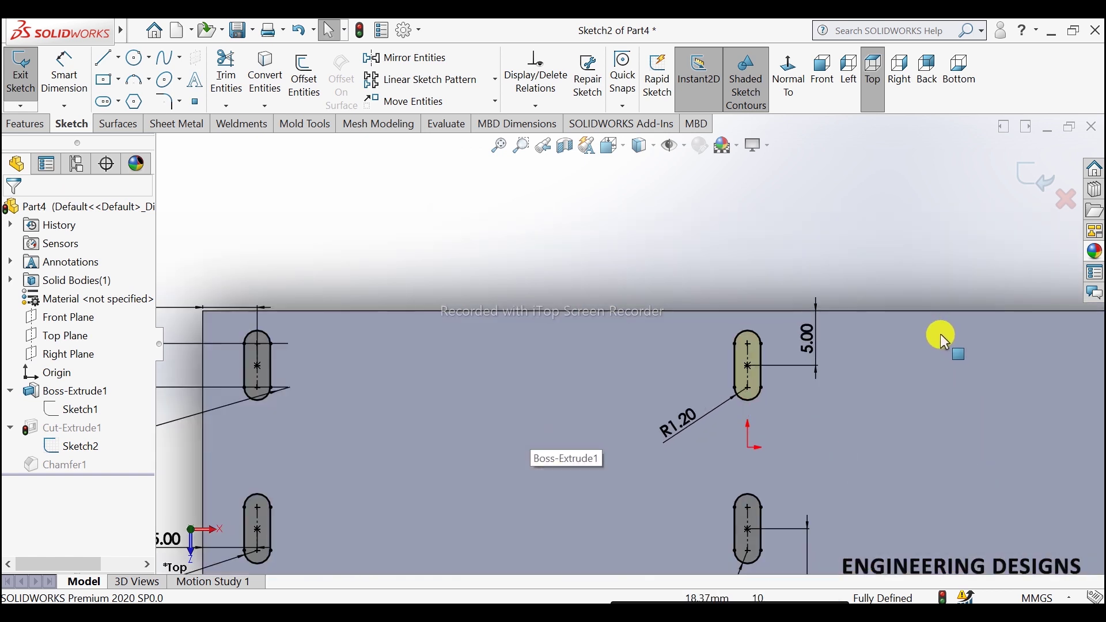
pyautogui.click(814, 337)
pyautogui.press('BackSpace')
pyautogui.press('BackSpace')
pyautogui.press('BackSpace')
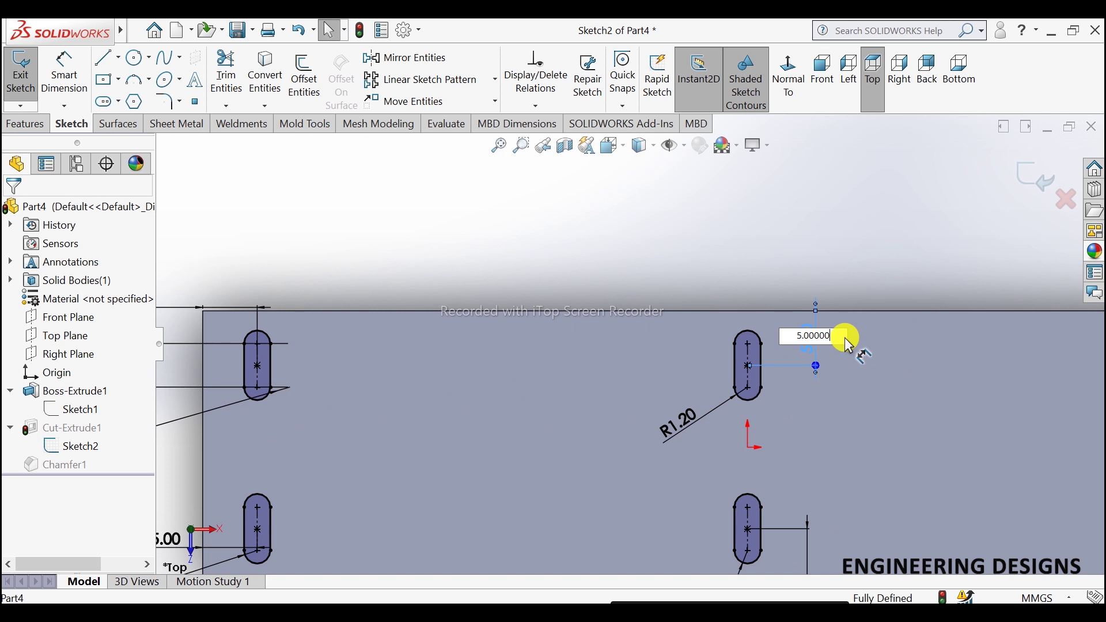
pyautogui.press('BackSpace')
pyautogui.press('BackSpace')
pyautogui.press('BackSpace')
pyautogui.press('Return')
pyautogui.scroll(3, 845, 337)
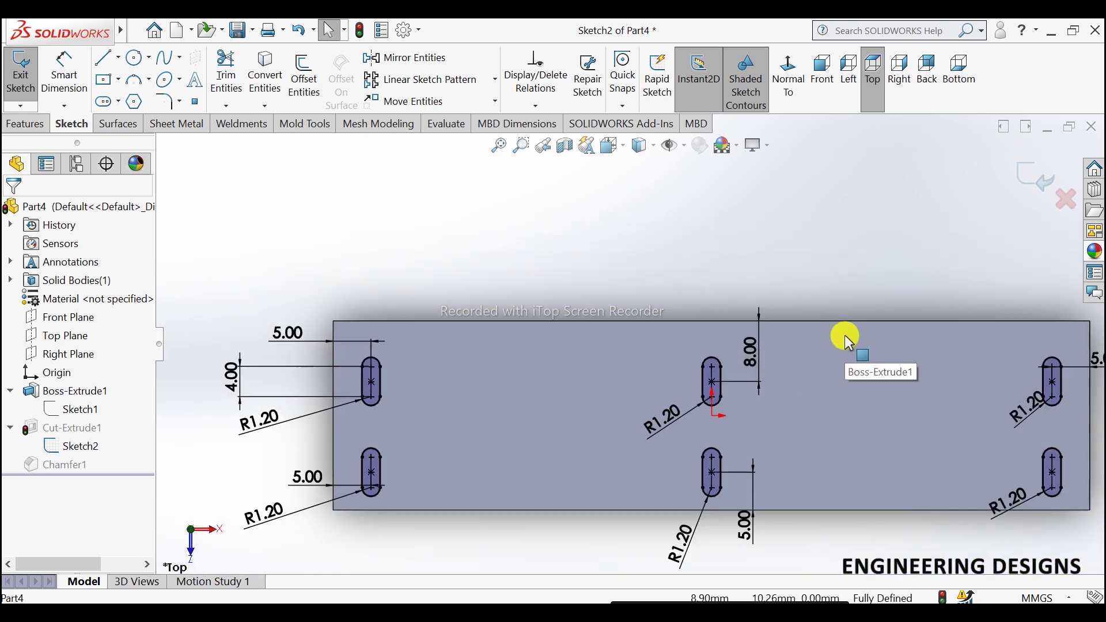
pyautogui.click(753, 371)
pyautogui.write('10')
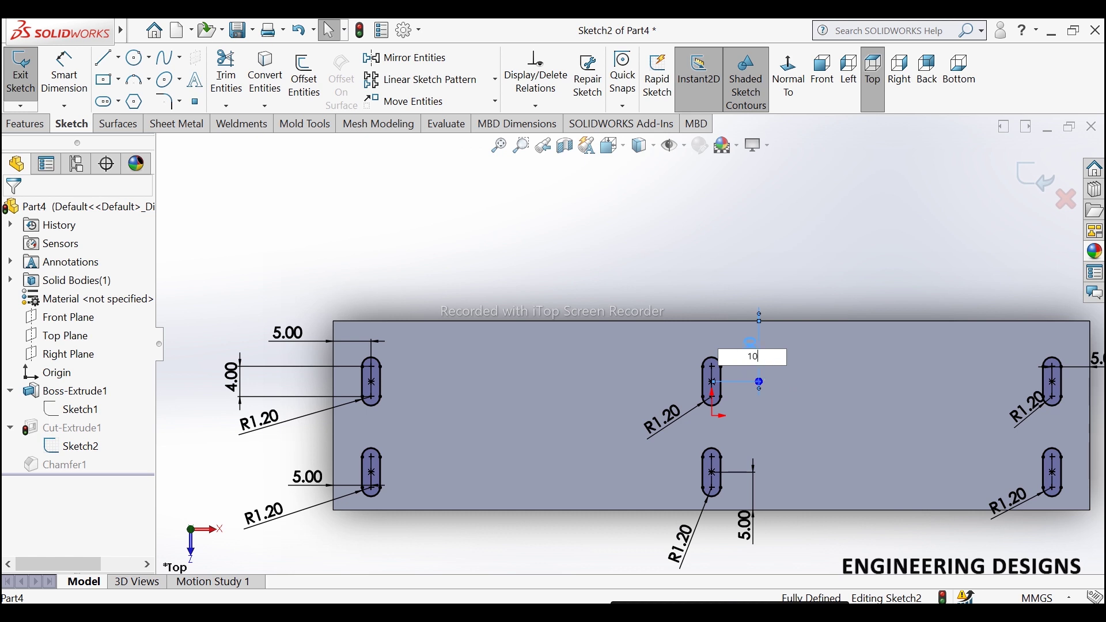
pyautogui.press('Return')
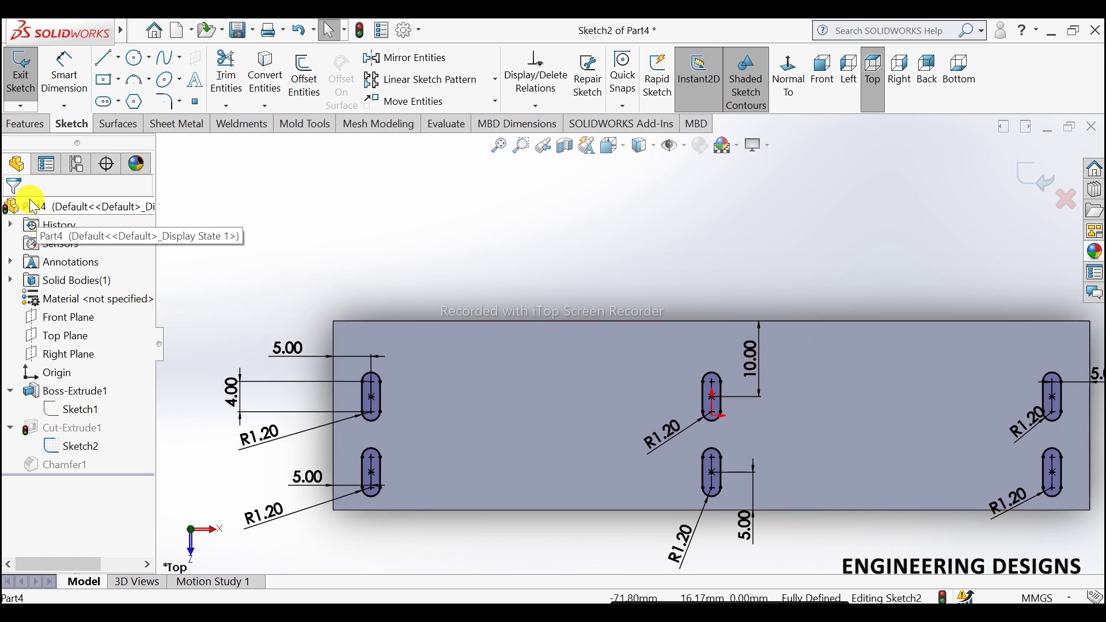
pyautogui.press('z')
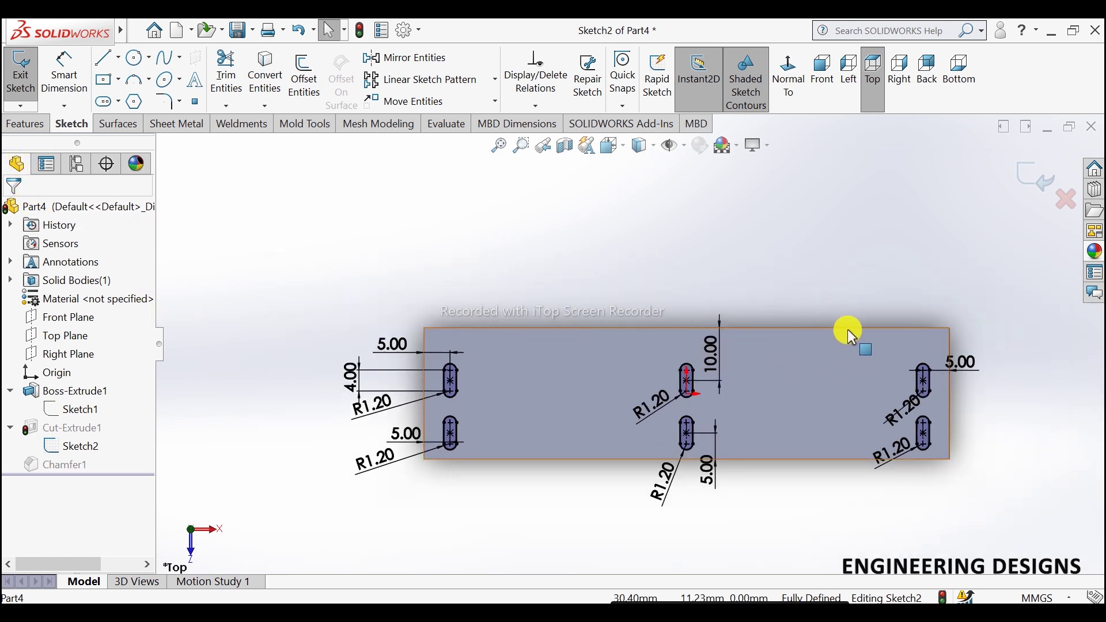
pyautogui.scroll(-1, 898, 305)
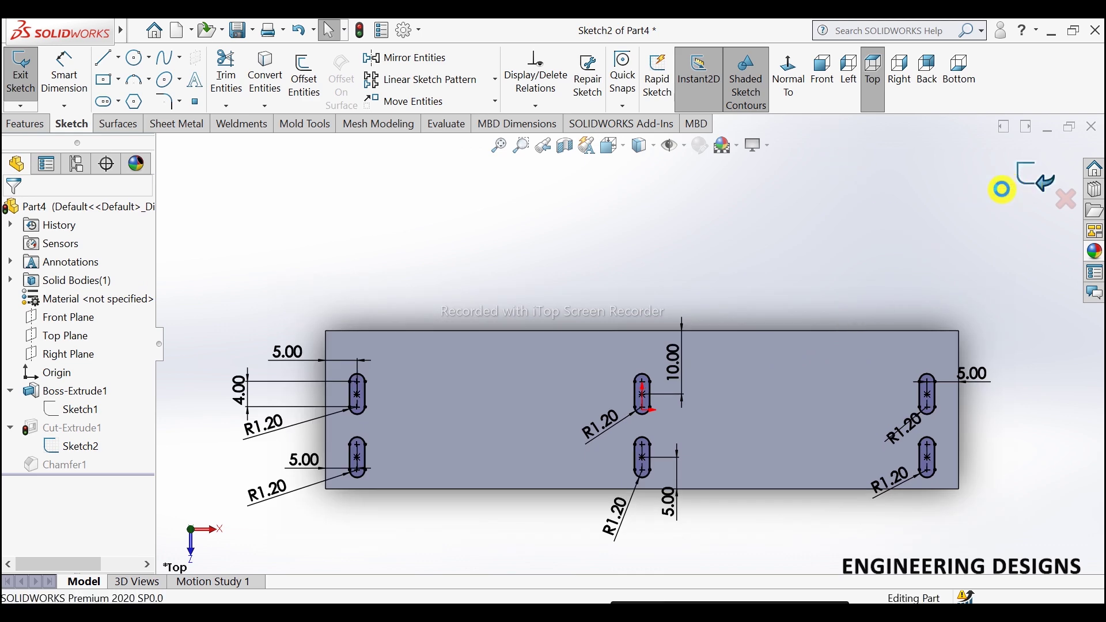
pyautogui.click(1026, 187)
# - Sketch a narrow rectangle along the top edge of the plate's top face
pyautogui.click(830, 345)
pyautogui.click(888, 311)
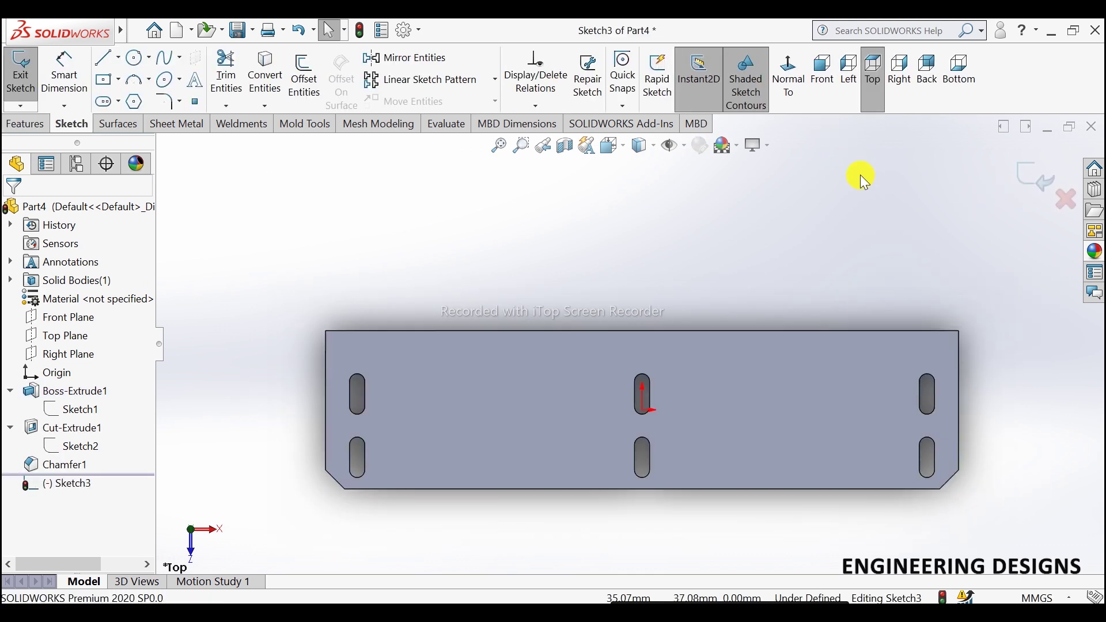
pyautogui.click(118, 81)
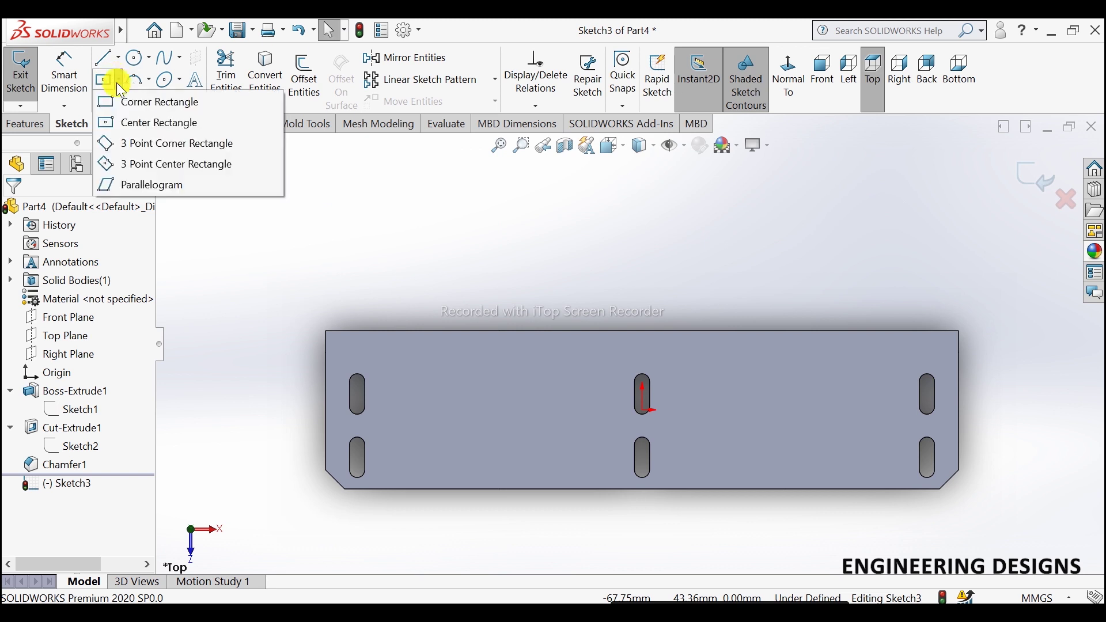
pyautogui.click(326, 333)
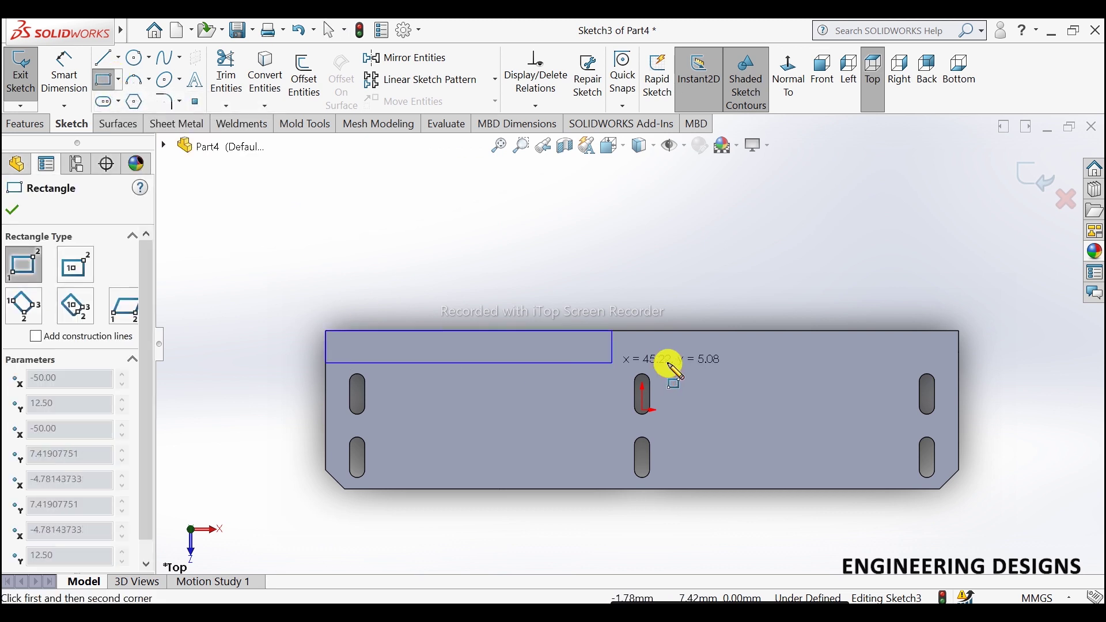
pyautogui.click(961, 349)
# - Dimension the rectangle's short edge to 3 mm width
pyautogui.click(64, 74)
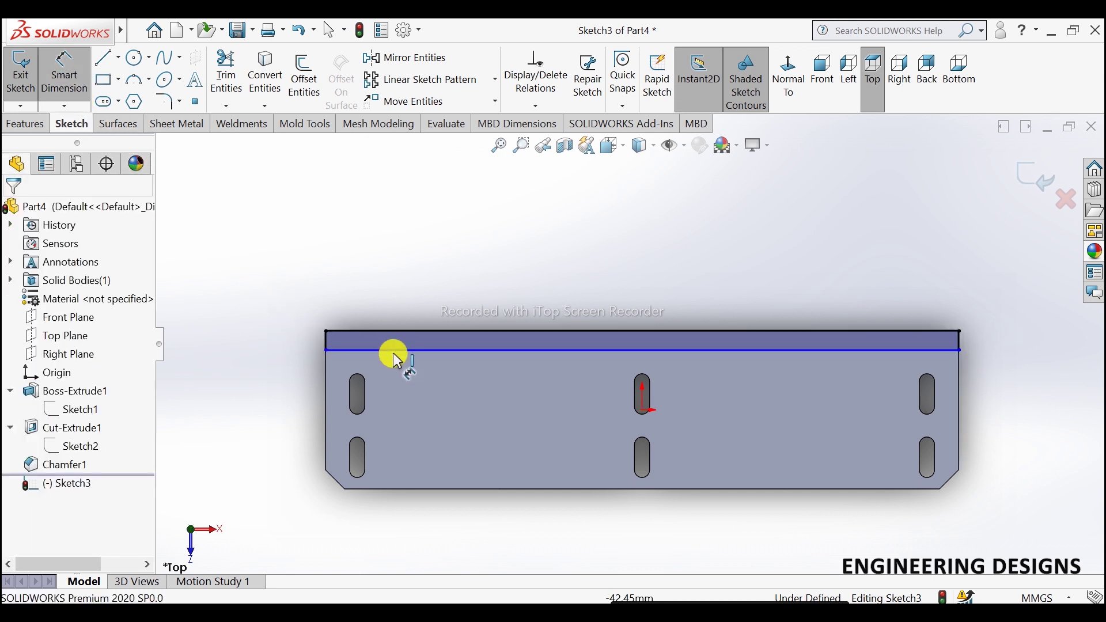
pyautogui.scroll(-2, 340, 331)
pyautogui.click(282, 311)
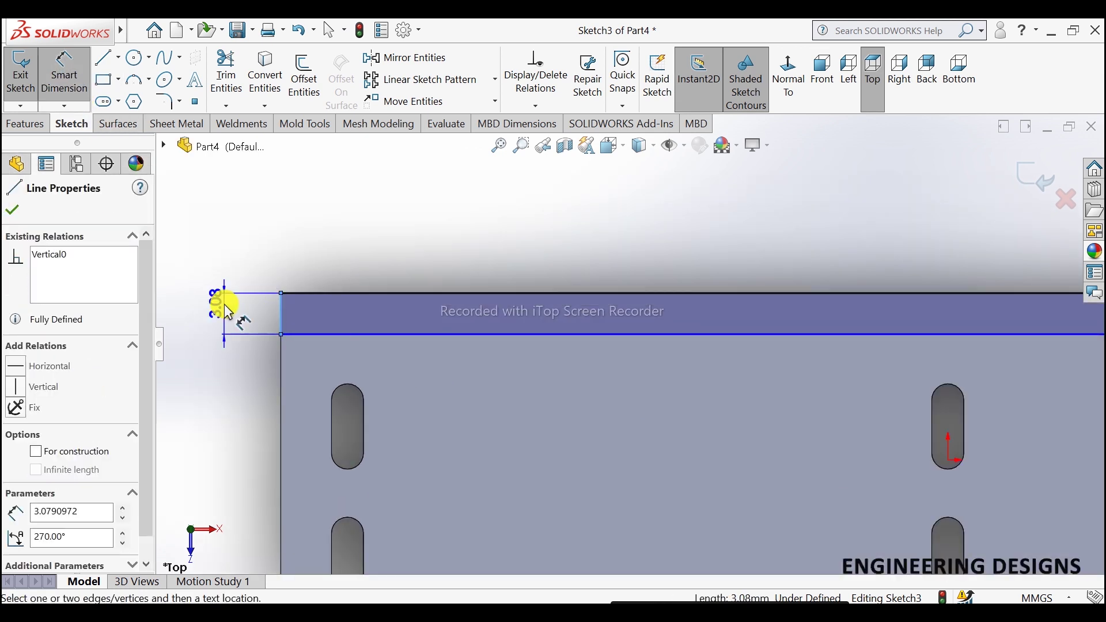
pyautogui.click(226, 310)
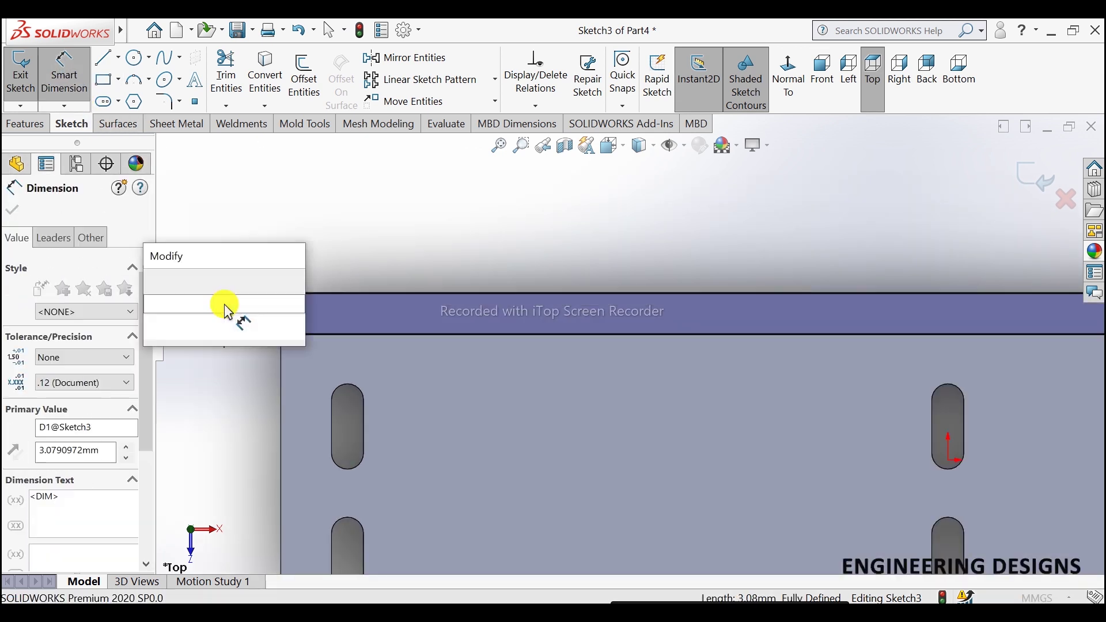
pyautogui.write('3')
pyautogui.press('Return')
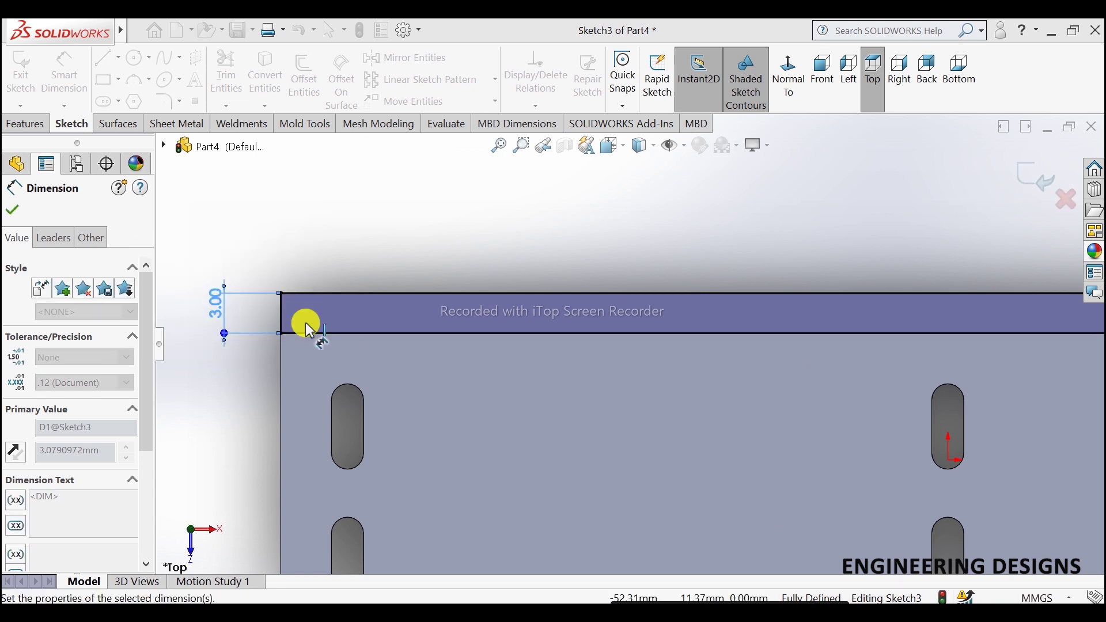
pyautogui.scroll(2, 654, 324)
pyautogui.scroll(2, 818, 361)
pyautogui.scroll(2, 818, 360)
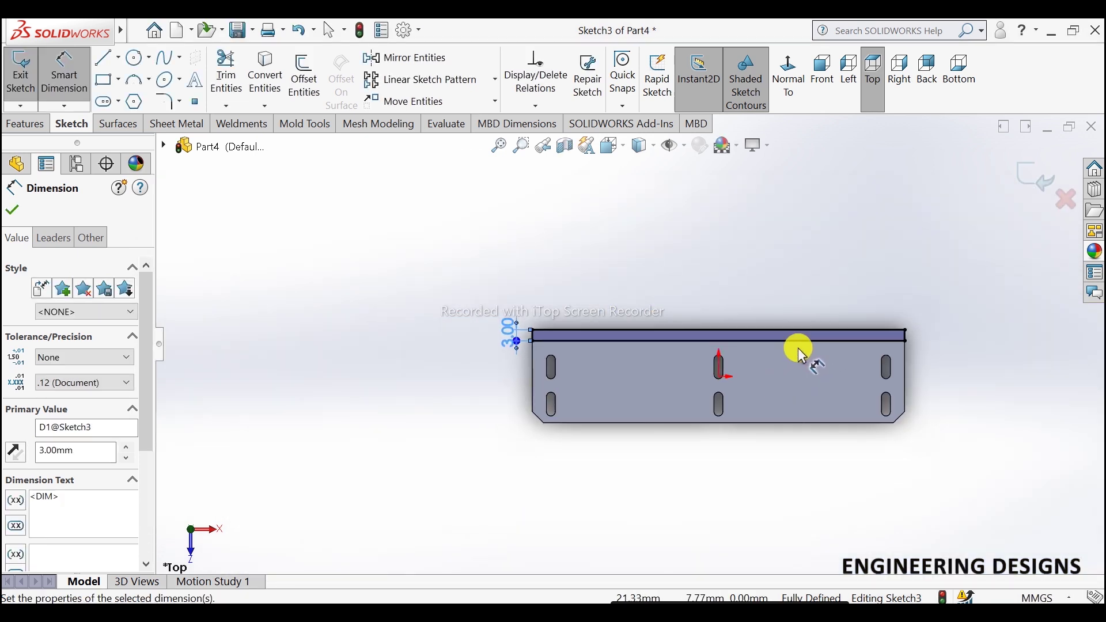
pyautogui.moveTo(797, 348); pyautogui.dragTo(671, 354, button='middle')
pyautogui.scroll(-2, 597, 334)
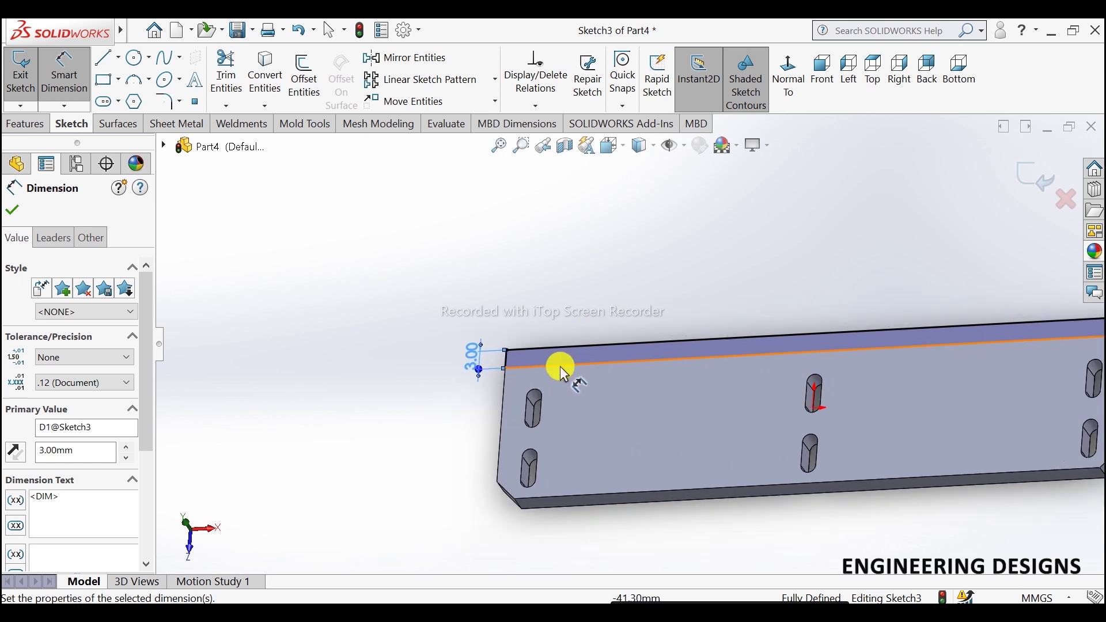
pyautogui.scroll(-2, 562, 367)
pyautogui.click(22, 208)
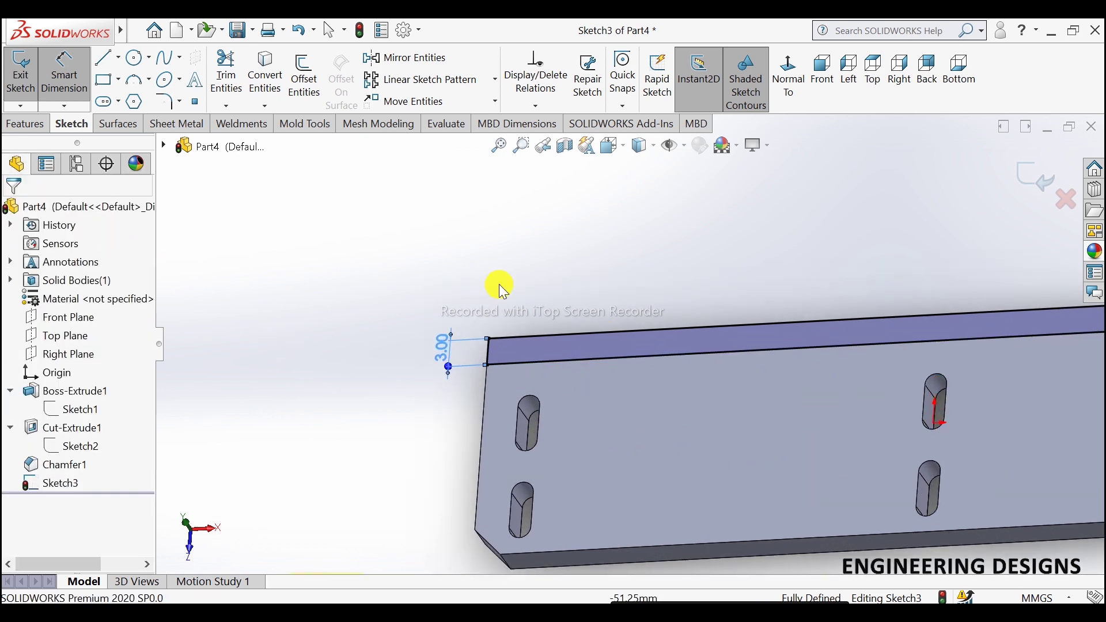
pyautogui.press('Escape')
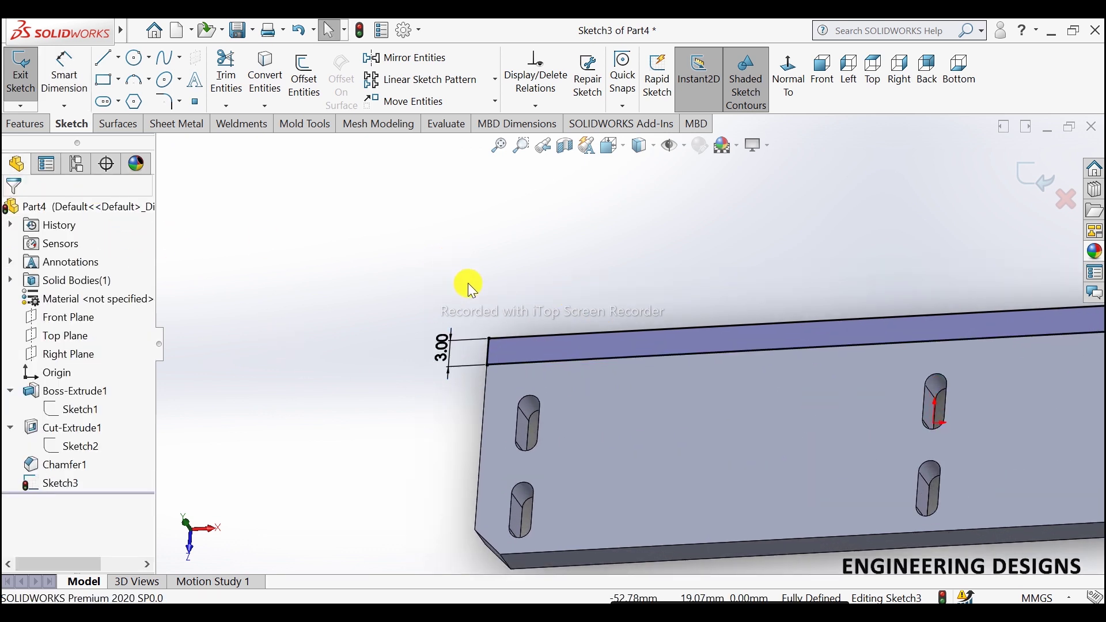
pyautogui.scroll(2, 558, 270)
pyautogui.scroll(4, 692, 288)
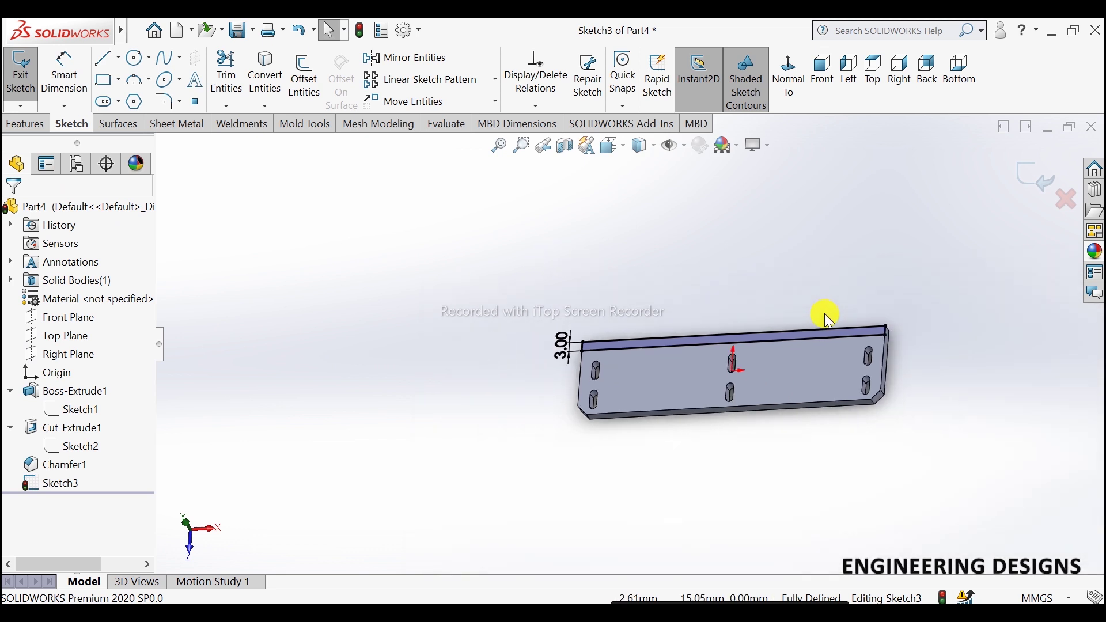
pyautogui.scroll(-3, 852, 326)
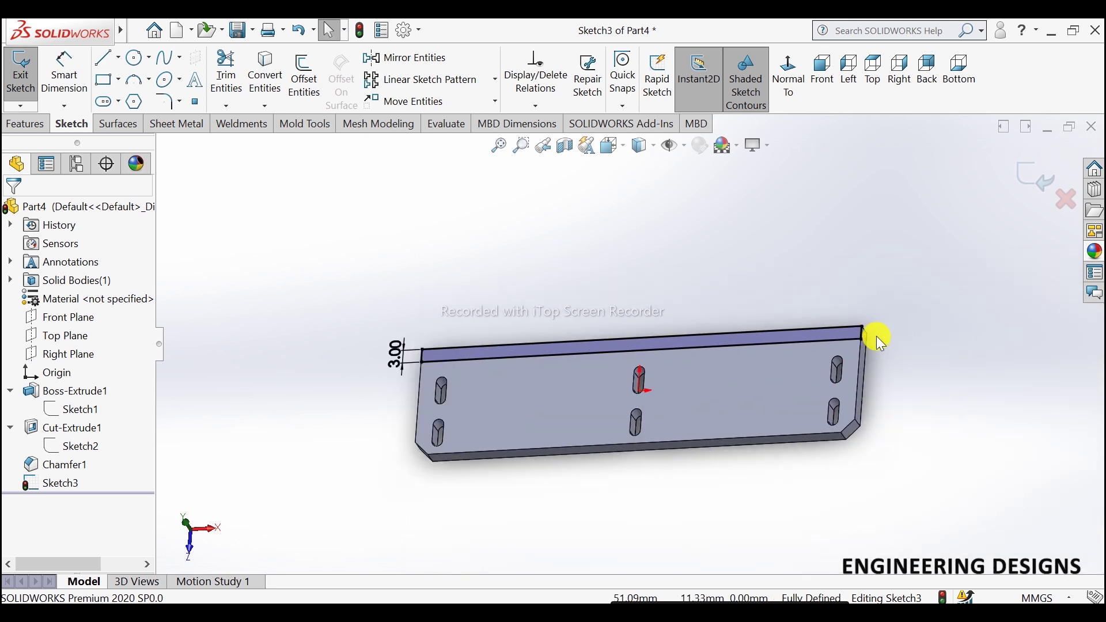
# - Extrude the 3 mm strip as a Blind 50 mm Boss-Extrude to form the wall
pyautogui.click(15, 126)
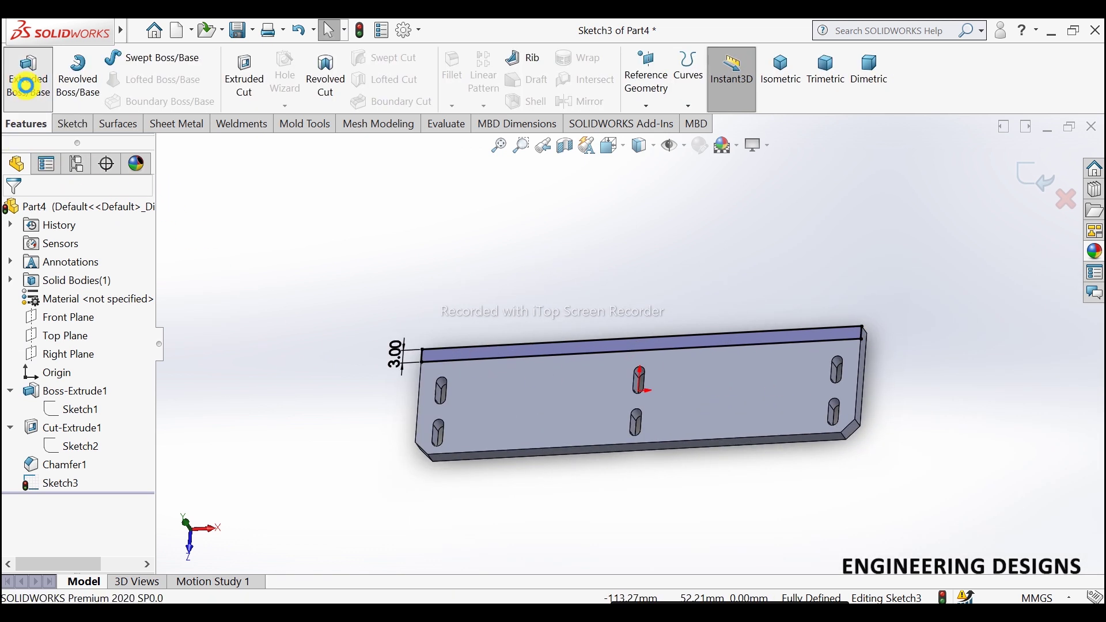
pyautogui.click(27, 78)
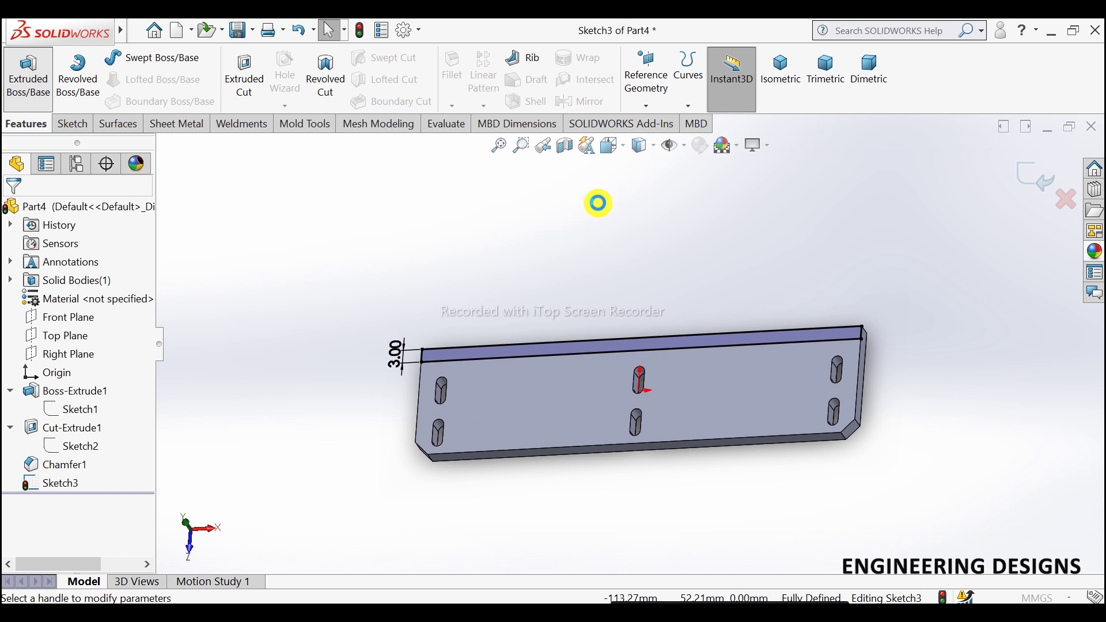
pyautogui.click(783, 72)
pyautogui.scroll(-2, 664, 242)
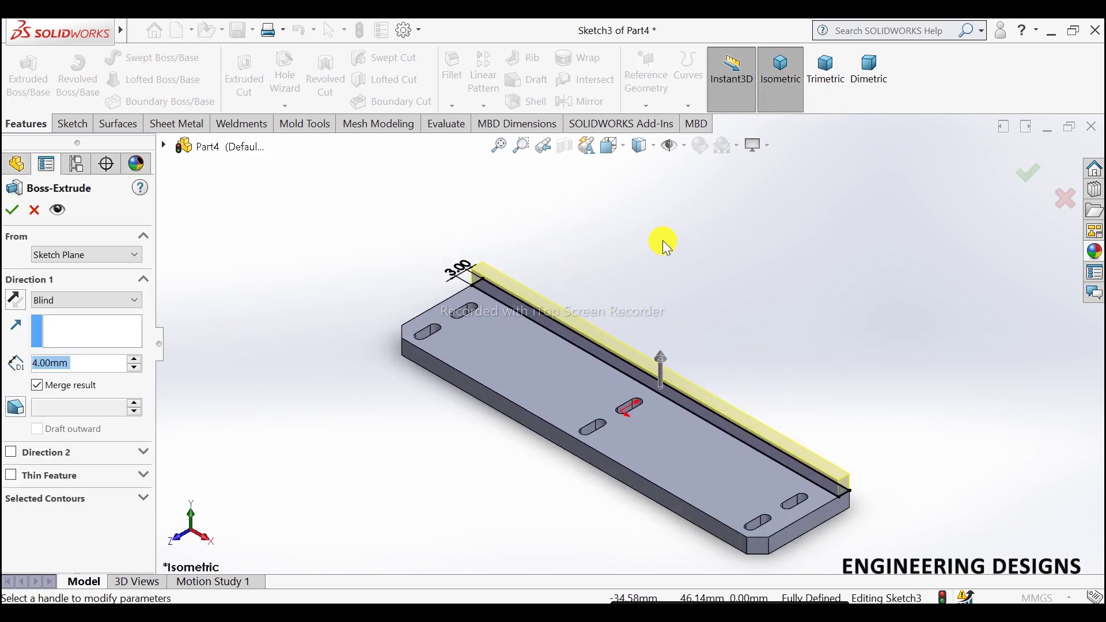
pyautogui.click(134, 359)
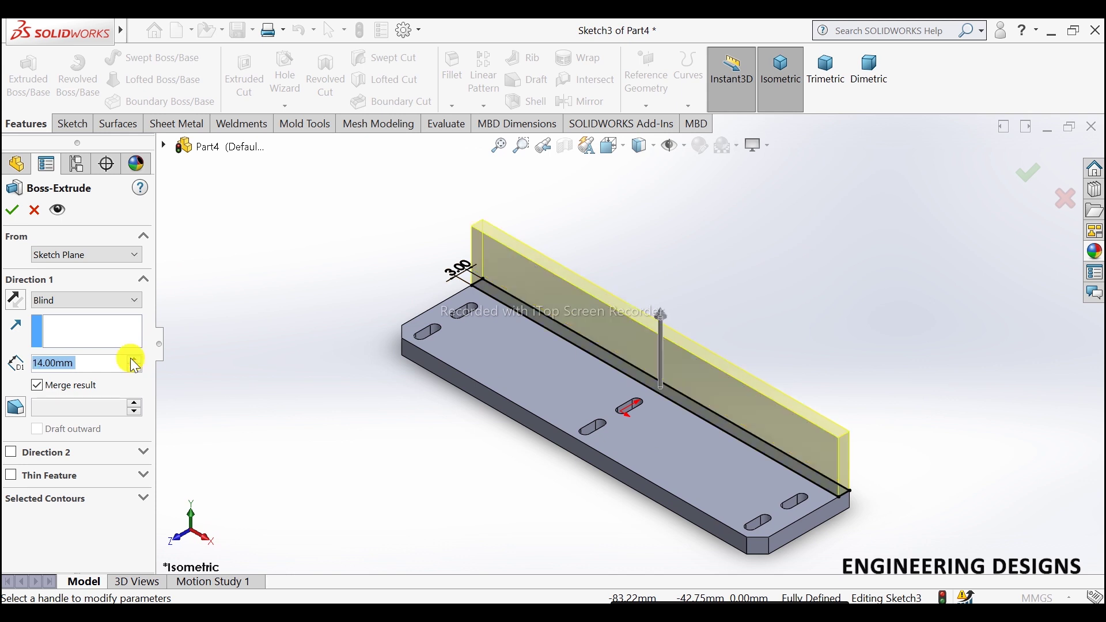
pyautogui.click(133, 359)
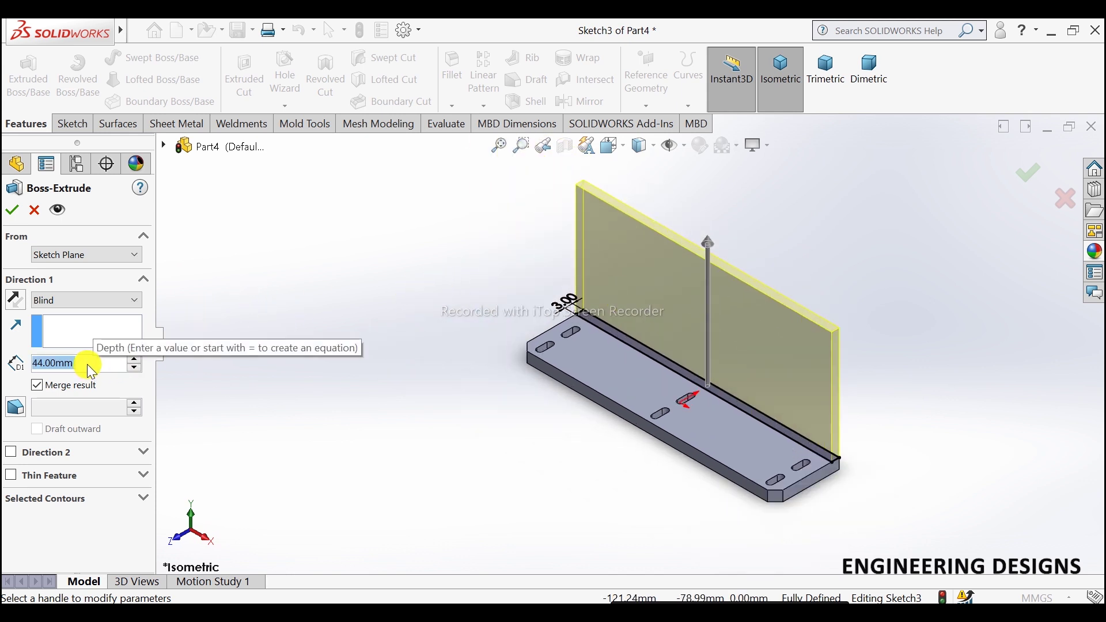
pyautogui.doubleClick(104, 362)
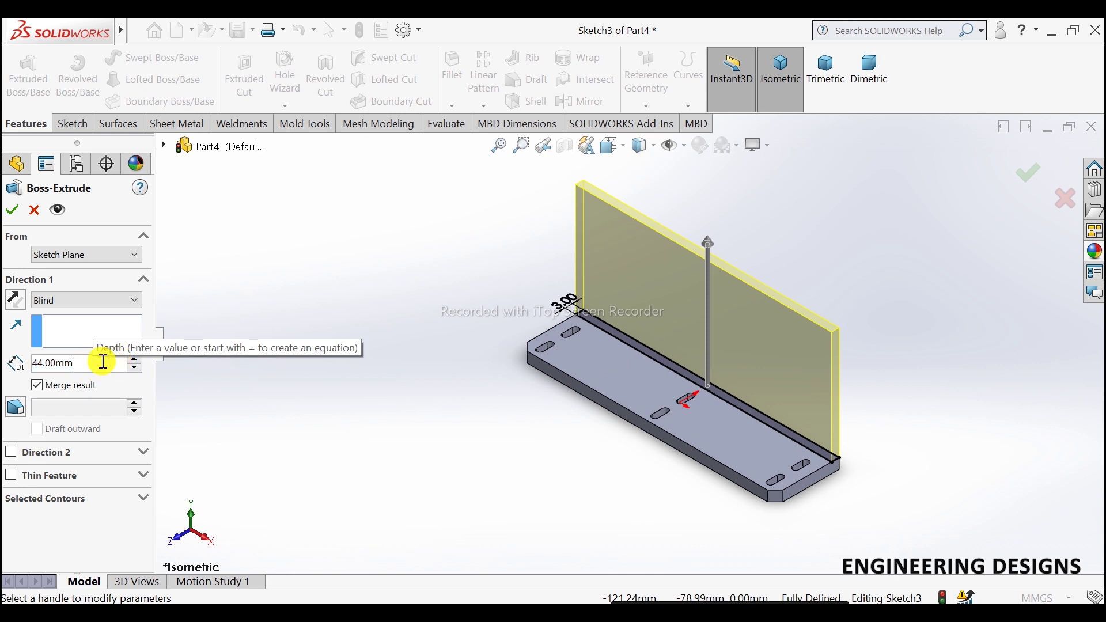
pyautogui.write('50')
pyautogui.press('Return')
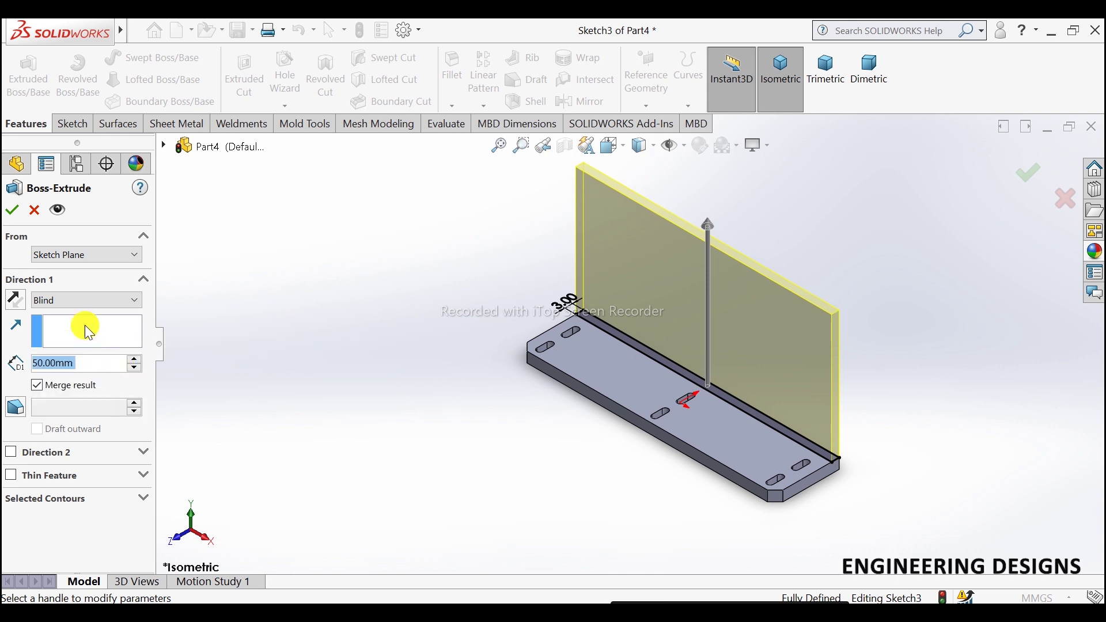
pyautogui.click(12, 211)
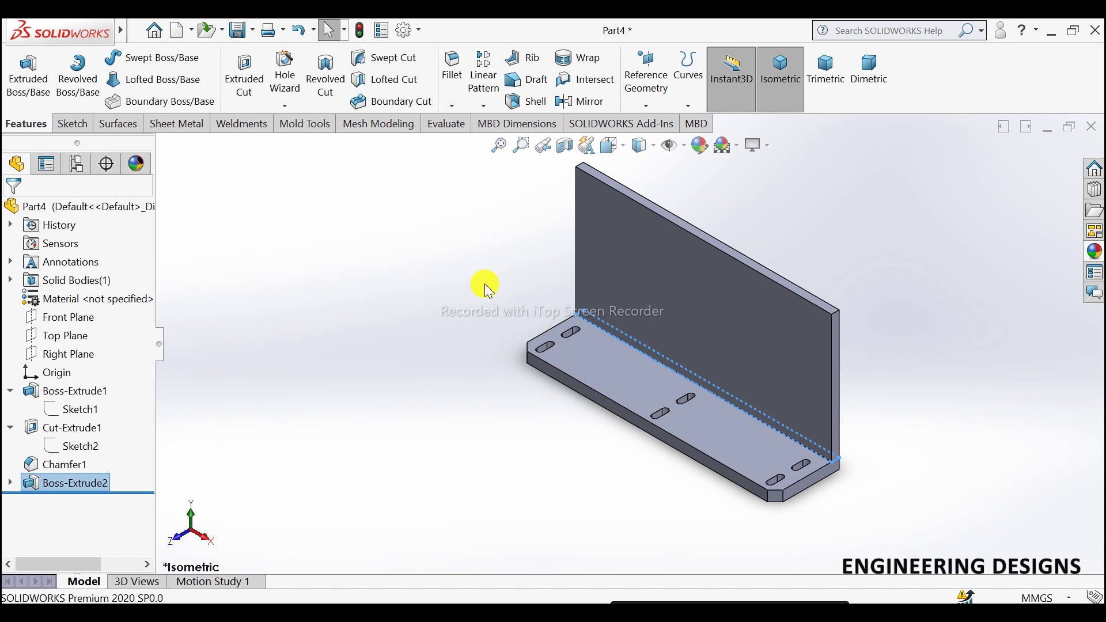
pyautogui.click(728, 276)
# - Start a sketch on the wall face, view it normal, and use a plain white background
pyautogui.click(794, 249)
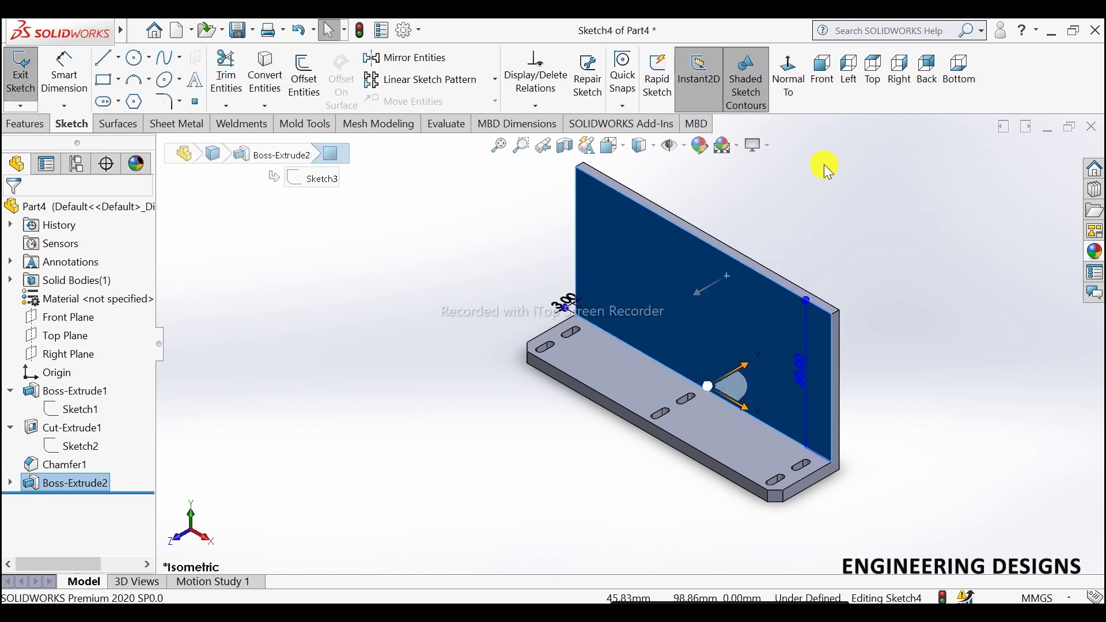
pyautogui.click(790, 86)
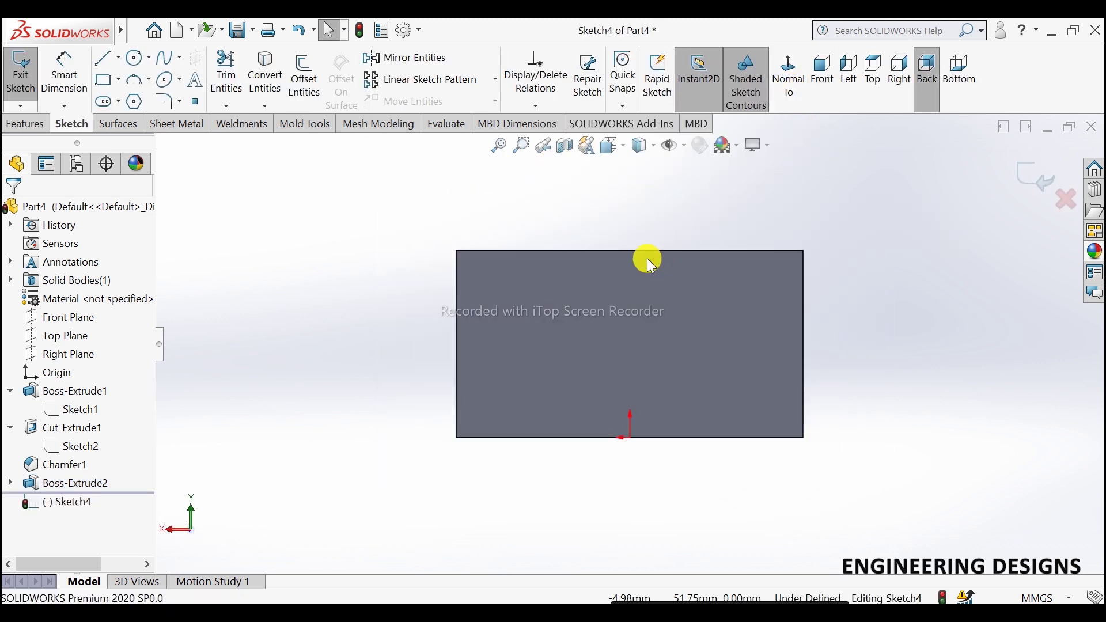
pyautogui.scroll(-1, 647, 259)
pyautogui.scroll(-1, 631, 226)
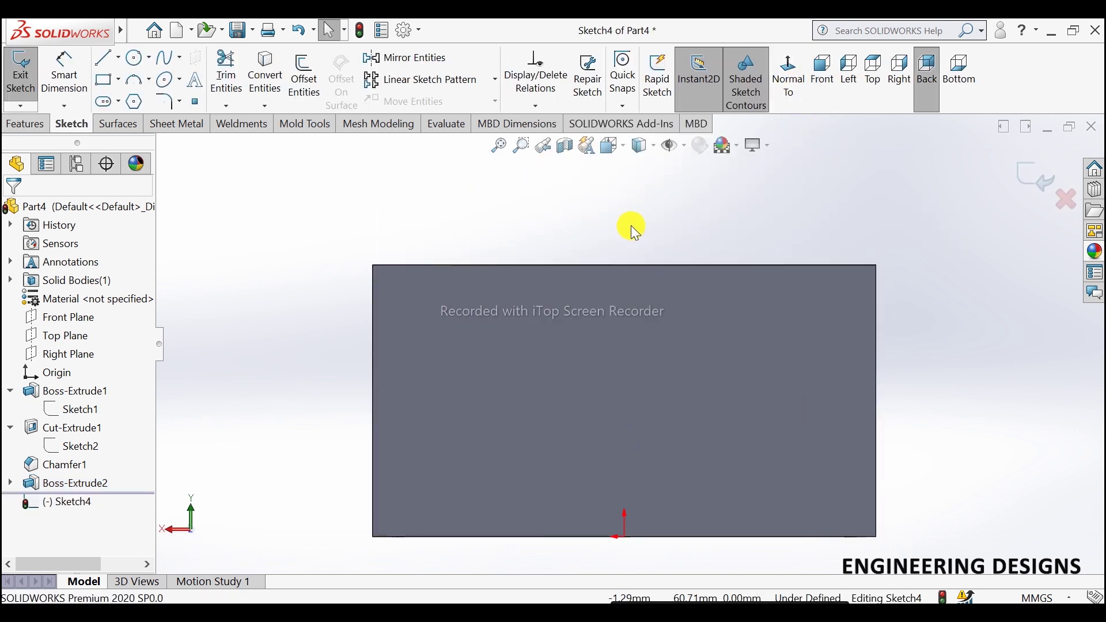
pyautogui.click(734, 149)
pyautogui.click(749, 190)
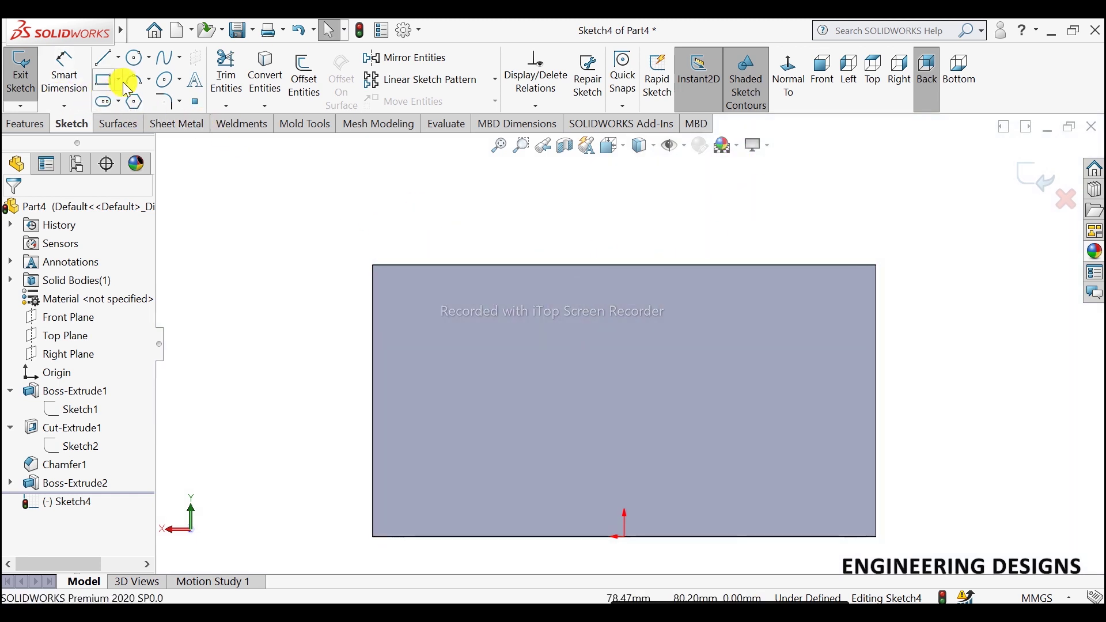
# - Draw a vertical slot near the wall's upper left
pyautogui.click(105, 103)
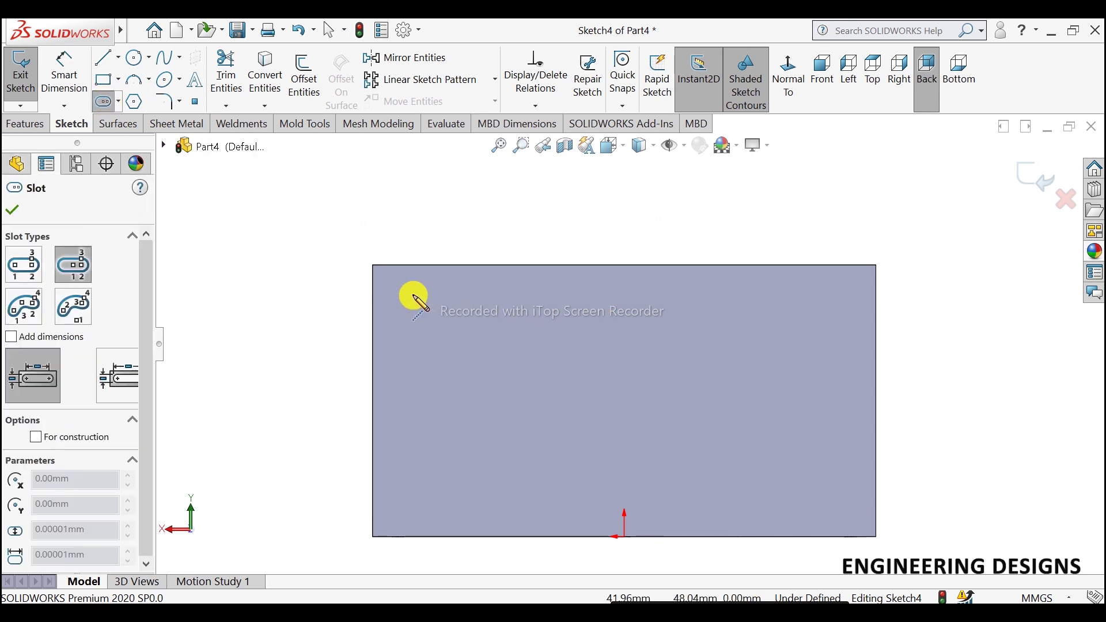
pyautogui.scroll(-1, 603, 294)
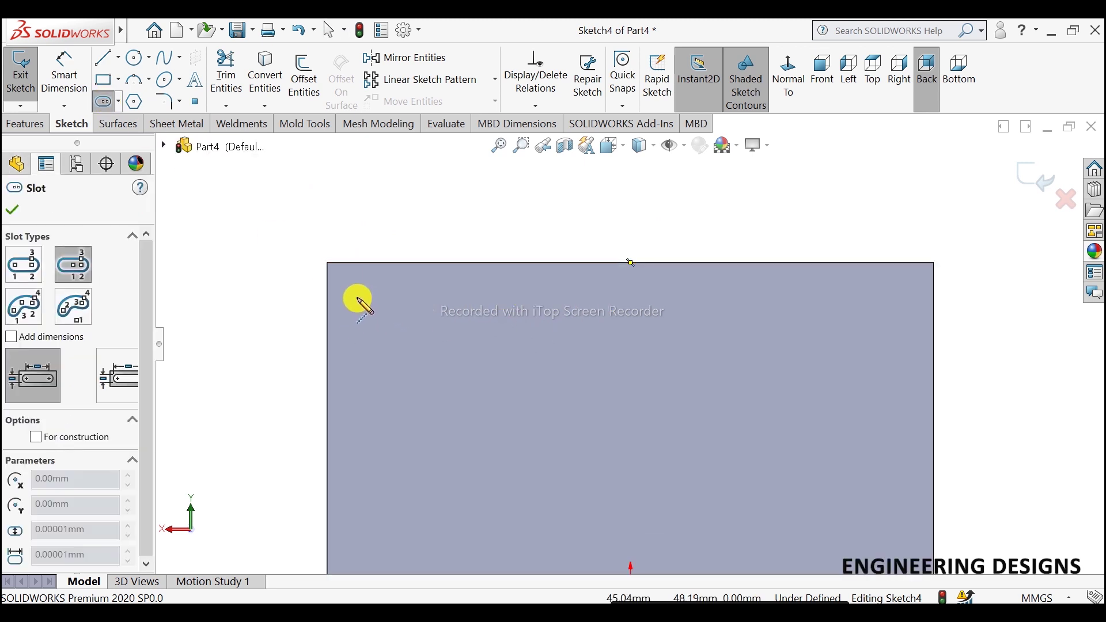
pyautogui.click(369, 312)
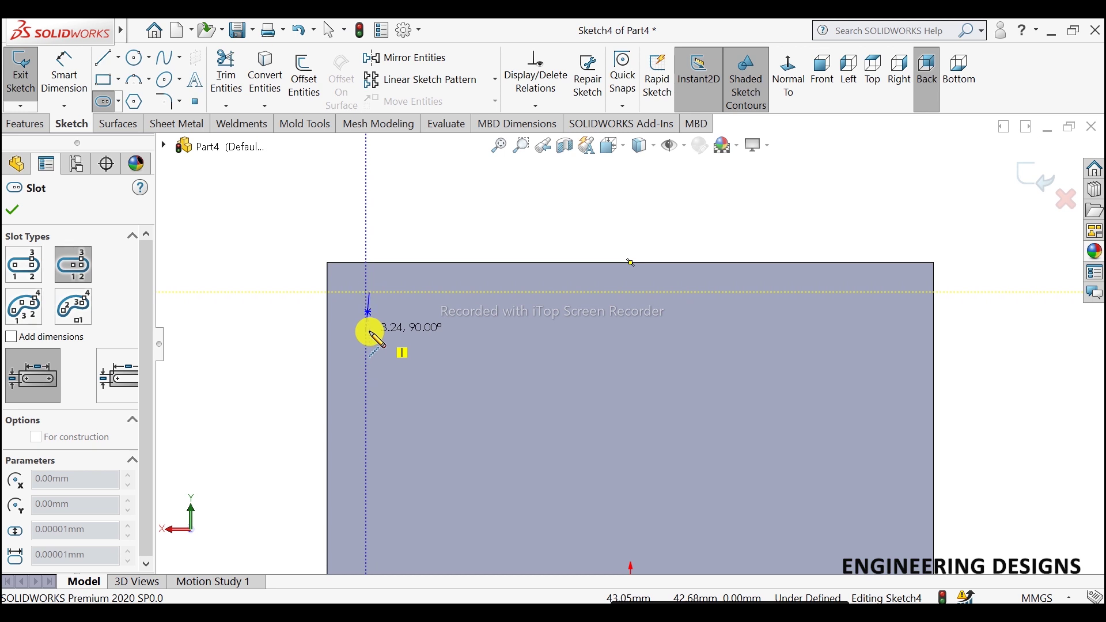
pyautogui.scroll(-3, 369, 349)
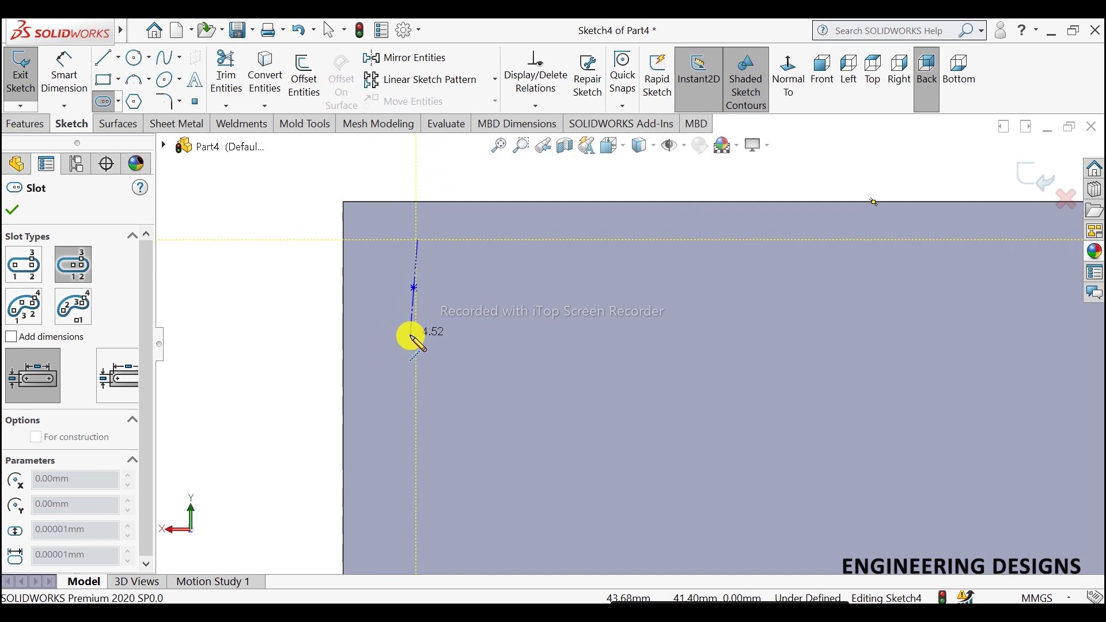
pyautogui.click(416, 344)
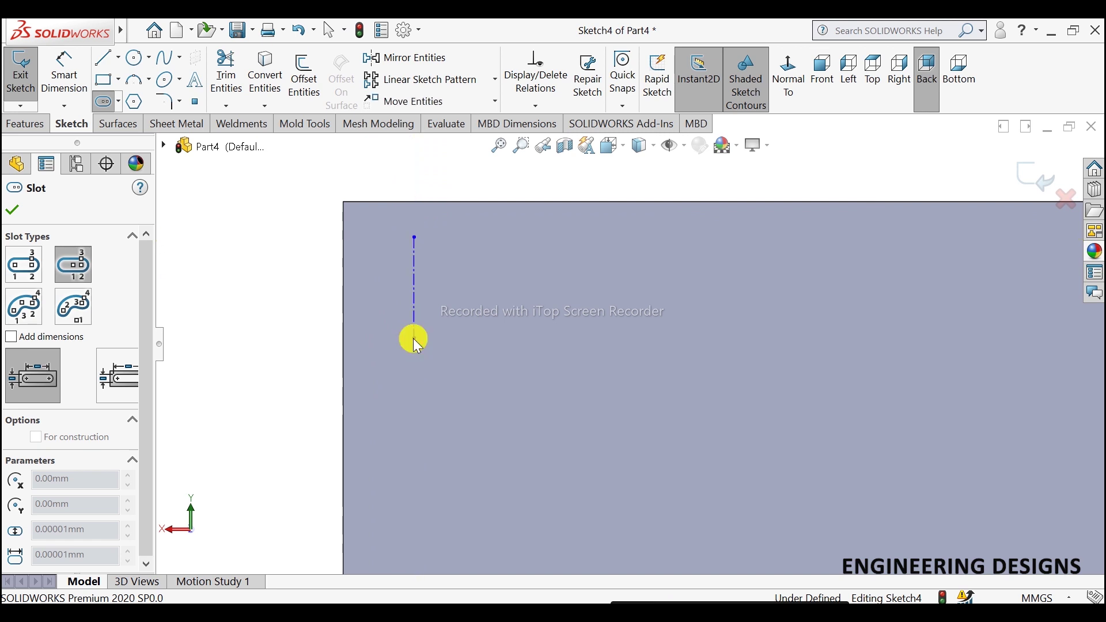
pyautogui.click(425, 342)
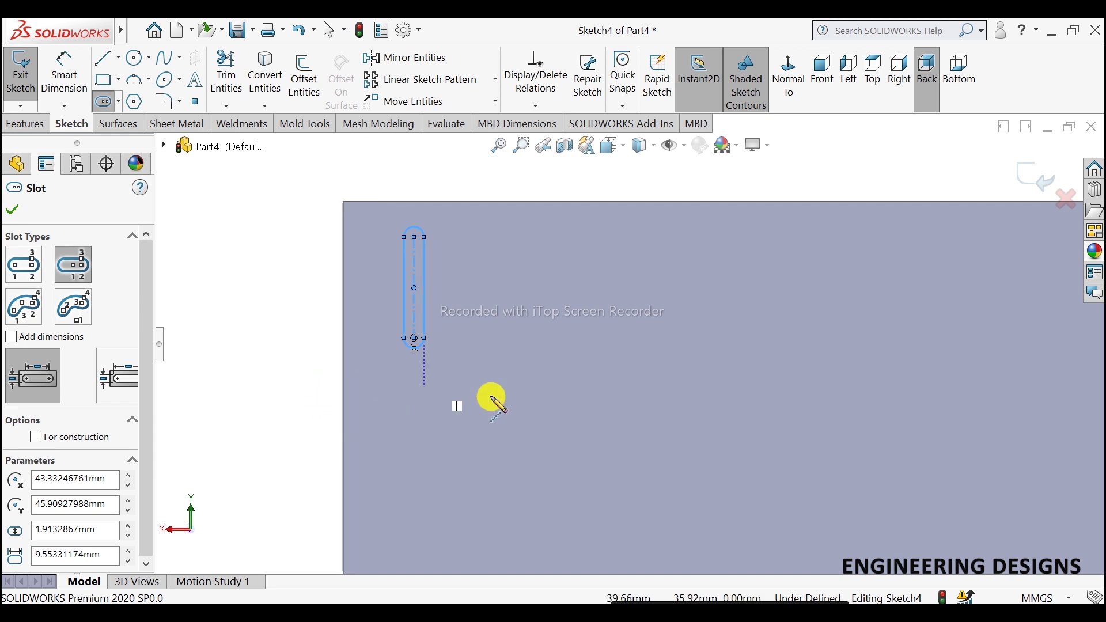
# - Draw a second slot on the right side and a third slot in the middle
pyautogui.press('z')
pyautogui.press('z')
pyautogui.press('z')
pyautogui.press('z')
pyautogui.scroll(-3, 827, 333)
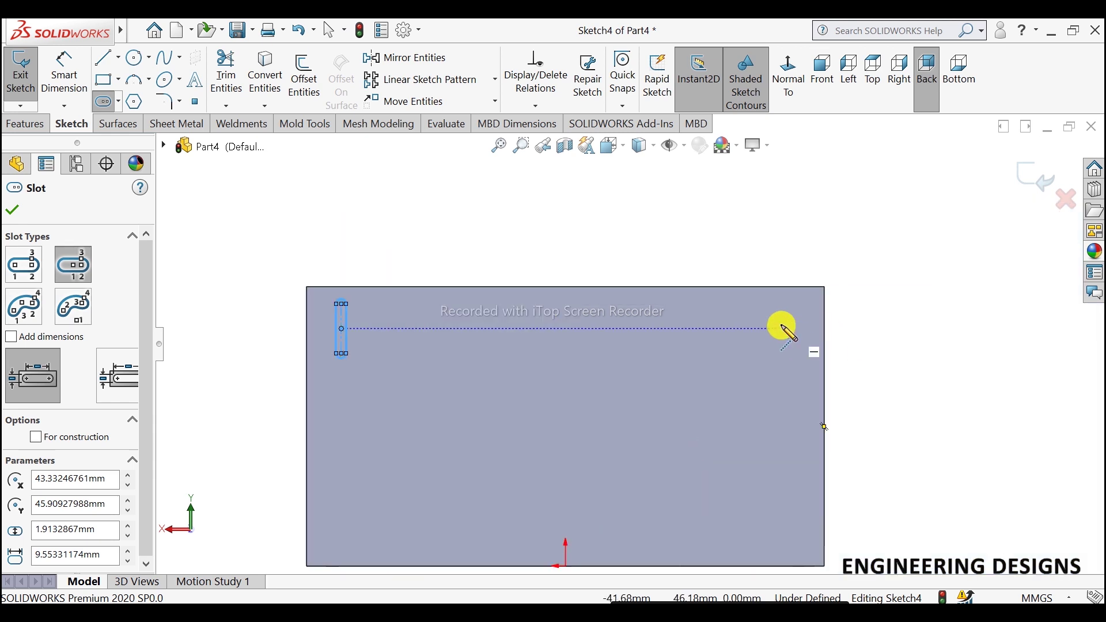
pyautogui.scroll(-2, 780, 323)
pyautogui.scroll(1, 758, 324)
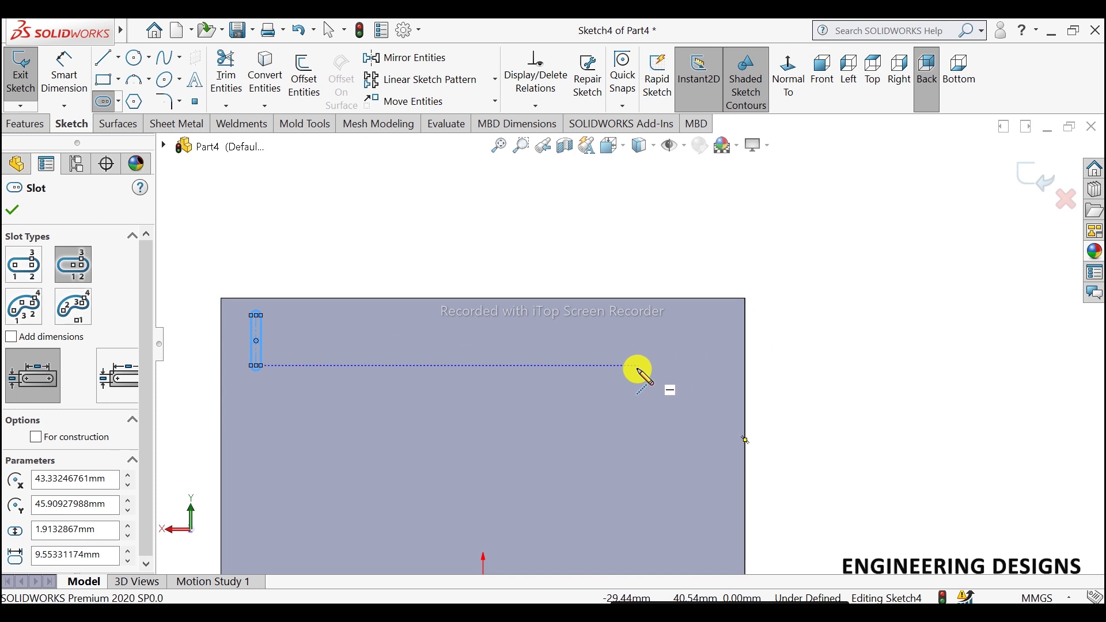
pyautogui.click(697, 341)
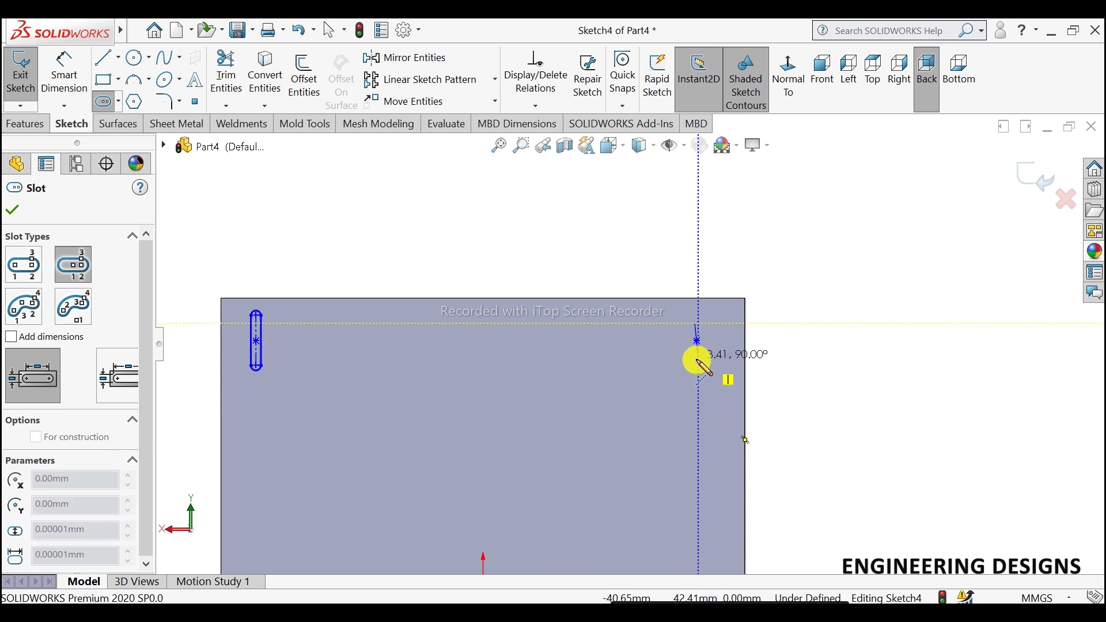
pyautogui.click(698, 363)
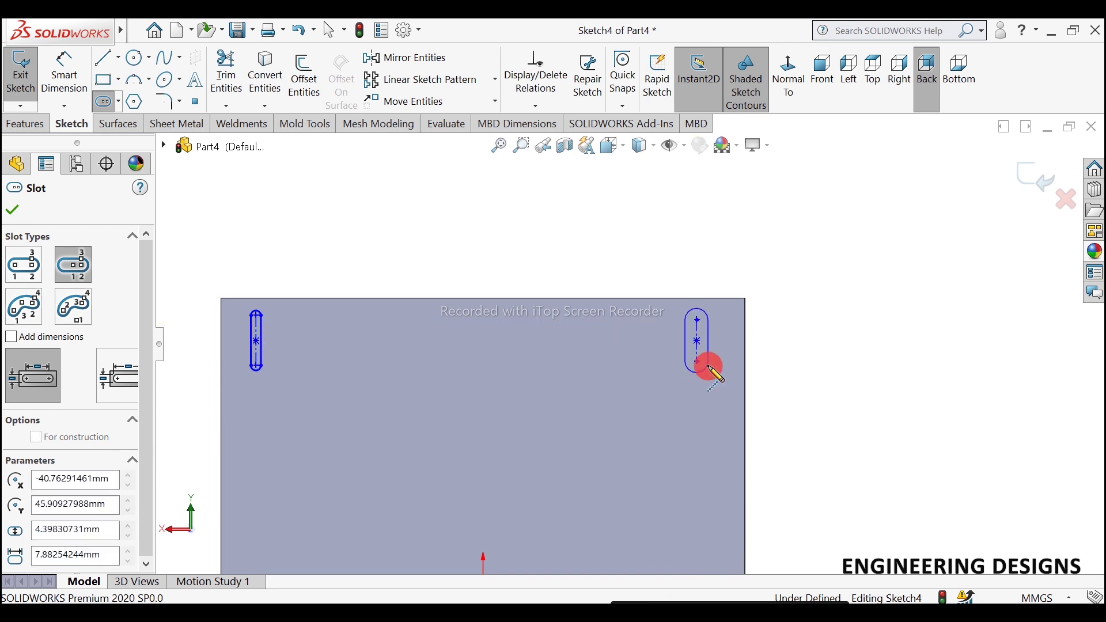
pyautogui.click(484, 340)
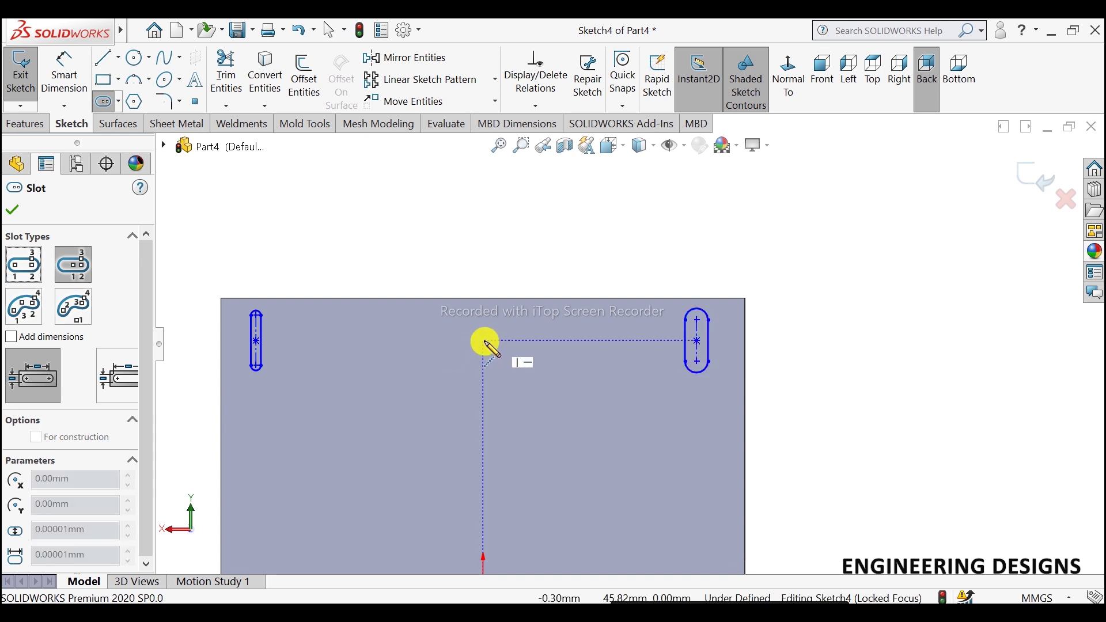
pyautogui.click(482, 341)
pyautogui.click(483, 361)
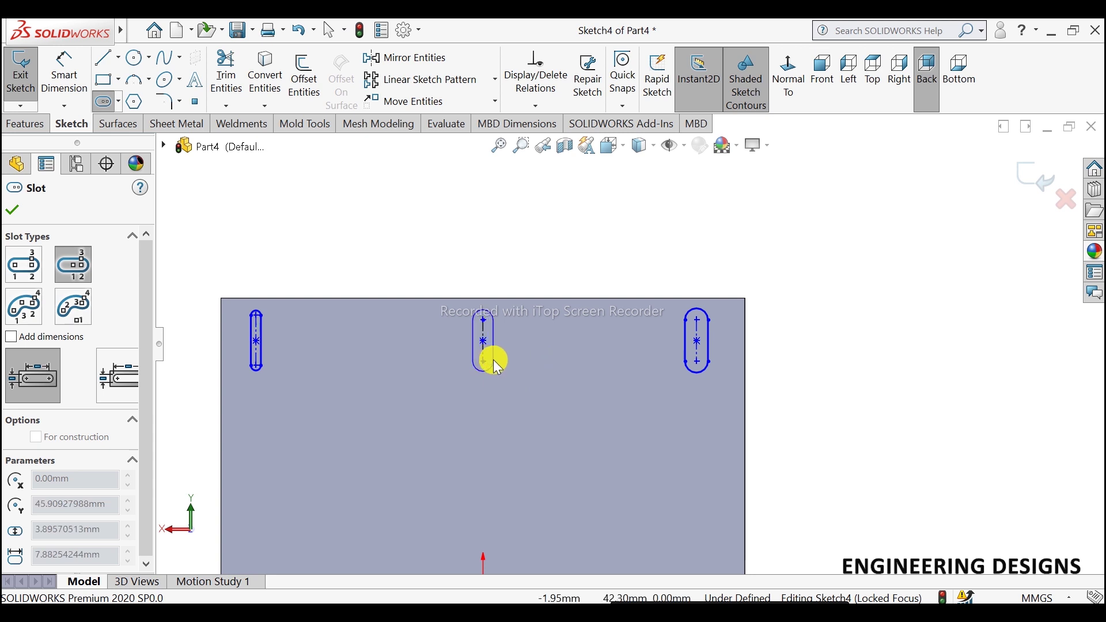
# - Close the Slot command and box-select all three slots, then clear the selection
pyautogui.click(11, 212)
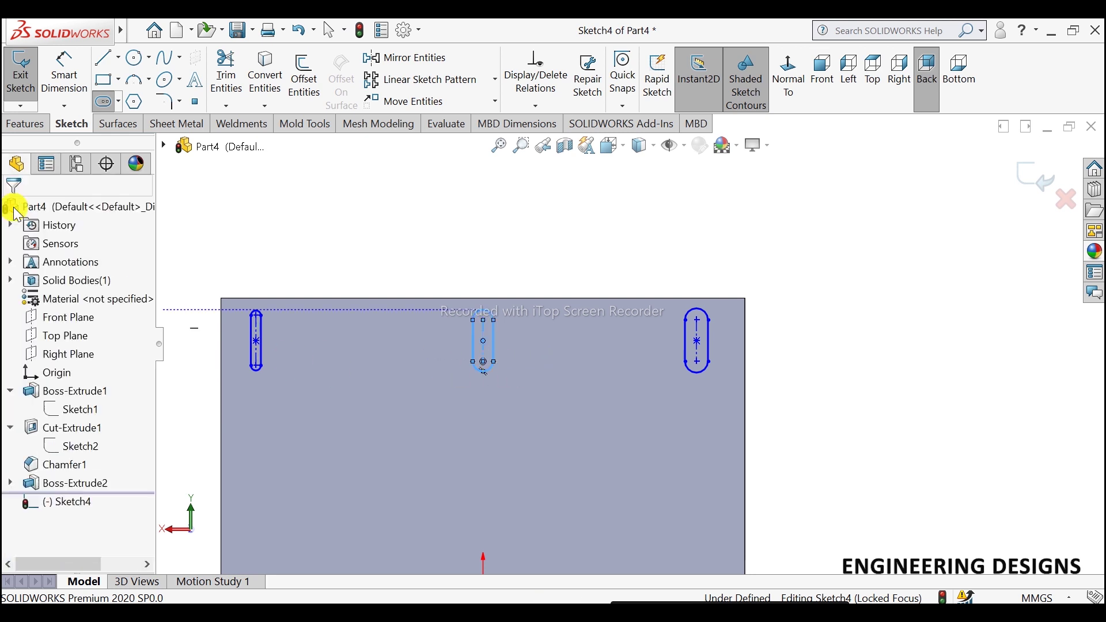
pyautogui.scroll(-2, 284, 247)
pyautogui.scroll(2, 523, 332)
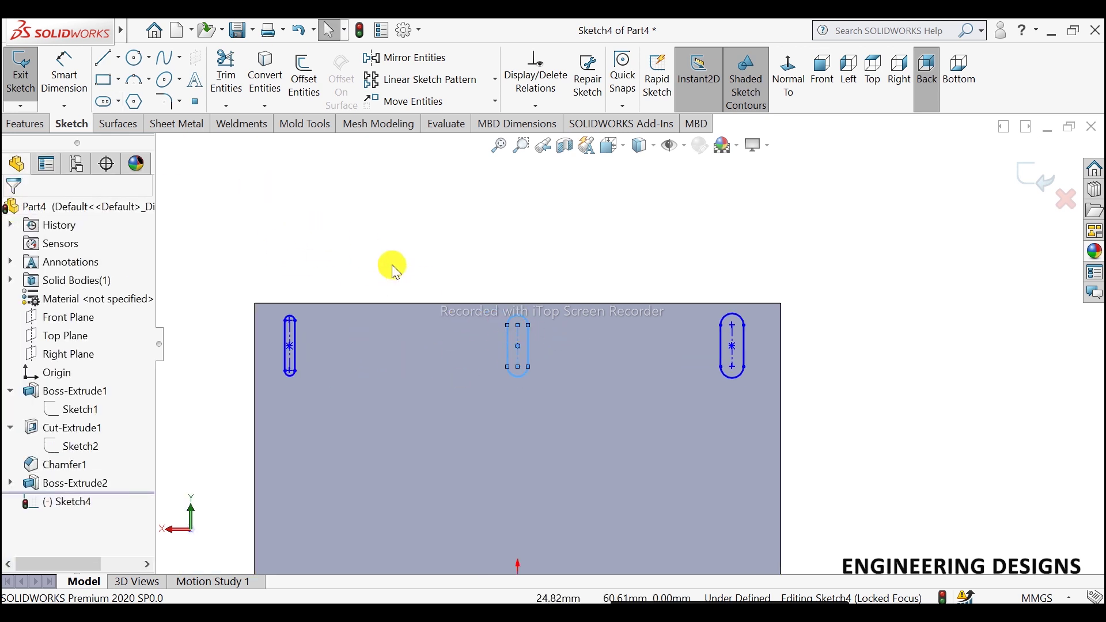
pyautogui.moveTo(240, 299); pyautogui.dragTo(789, 416)
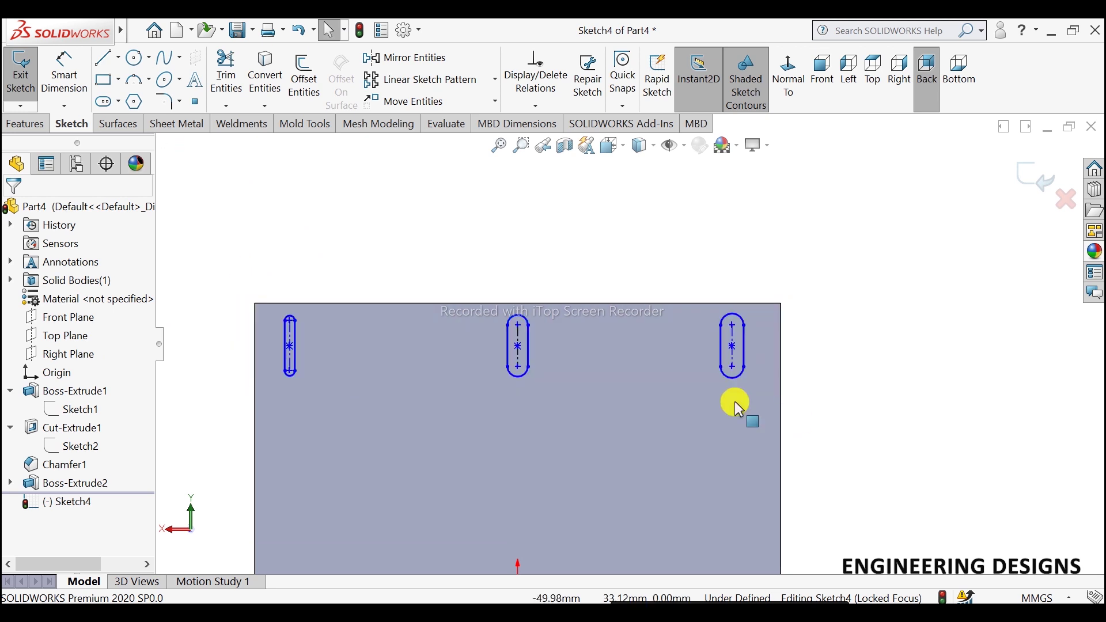
pyautogui.moveTo(197, 245); pyautogui.dragTo(814, 427)
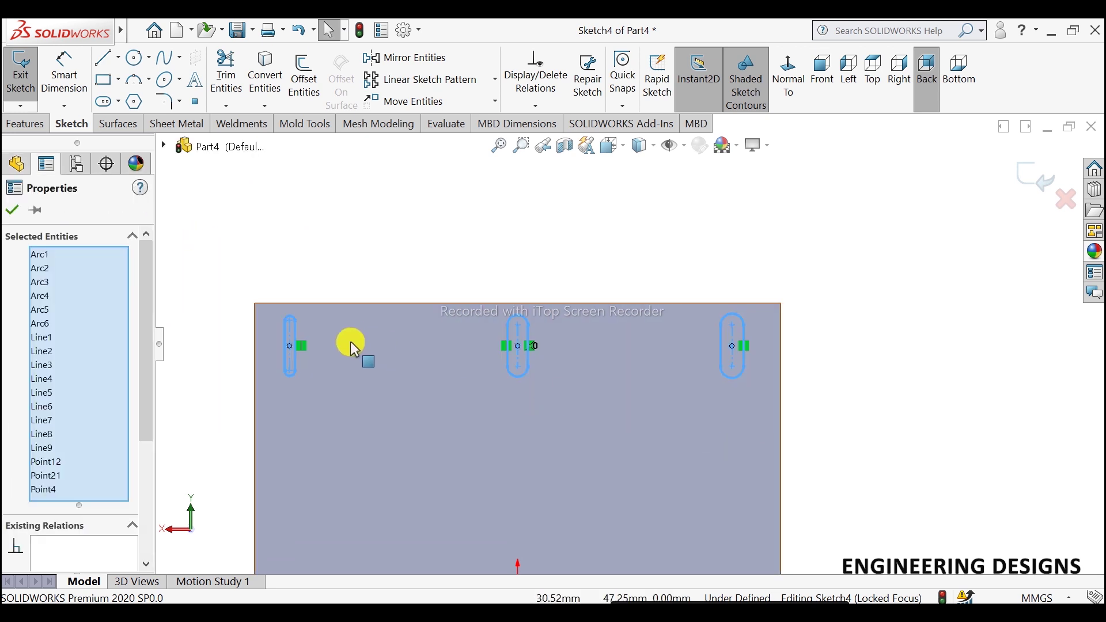
pyautogui.moveTo(145, 273); pyautogui.dragTo(149, 399)
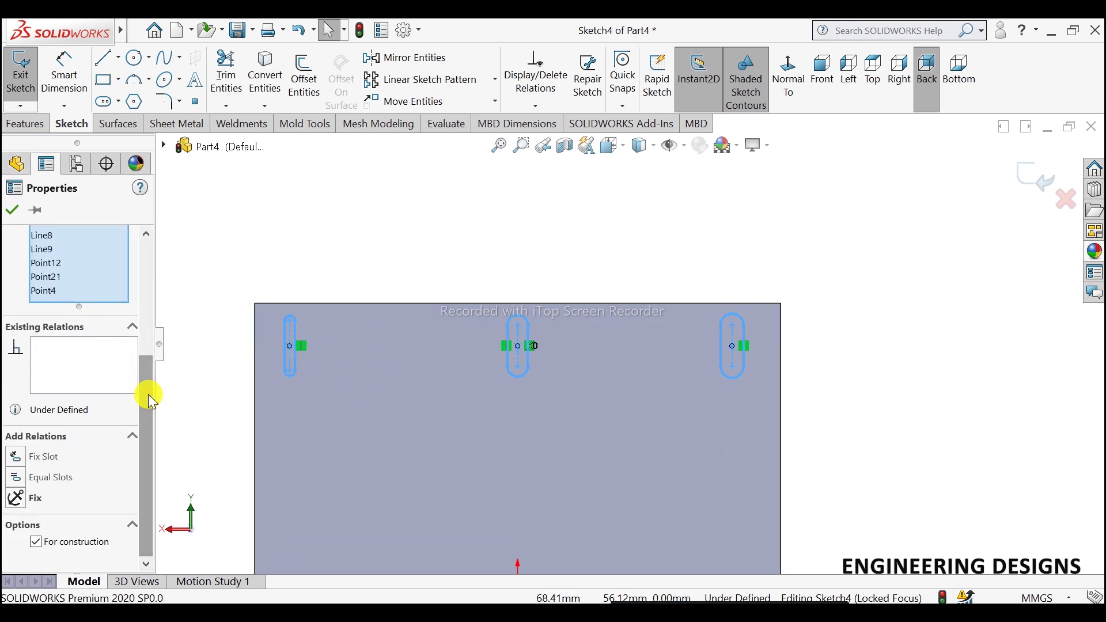
pyautogui.click(346, 260)
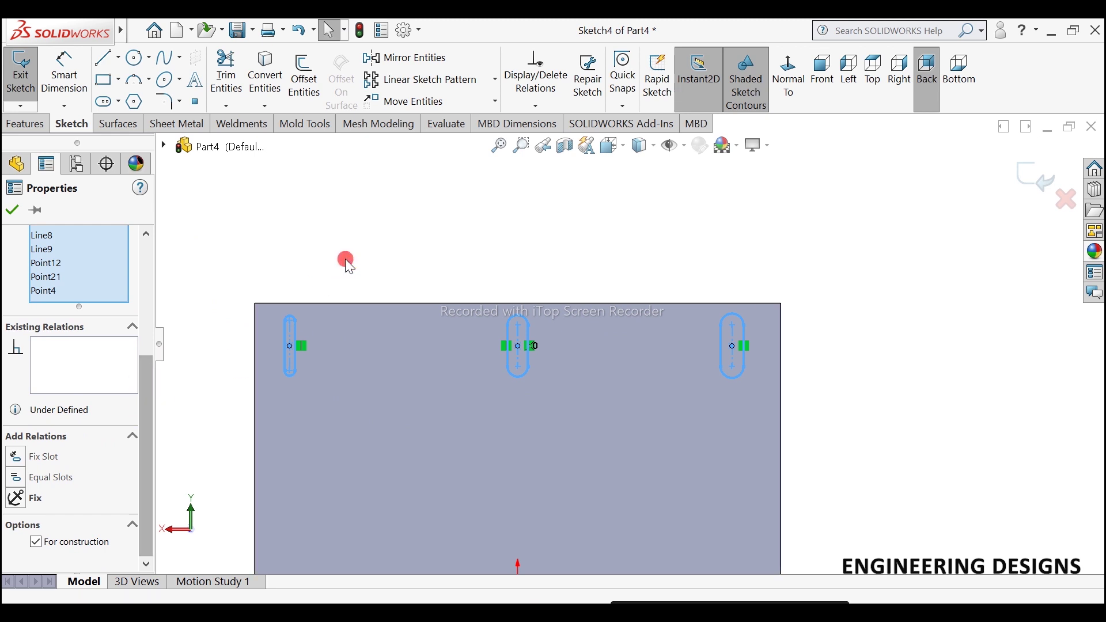
# - Make the left and right slot centerlines equal in length with an Equal relation
pyautogui.scroll(-1, 311, 346)
pyautogui.scroll(-2, 344, 344)
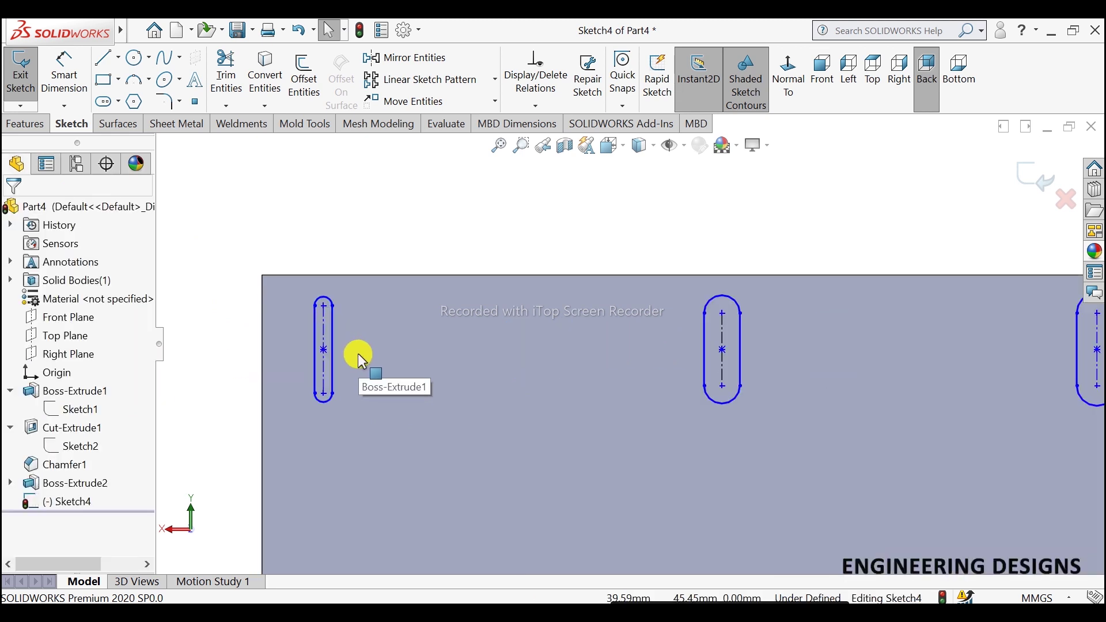
pyautogui.scroll(-2, 420, 366)
pyautogui.click(281, 294)
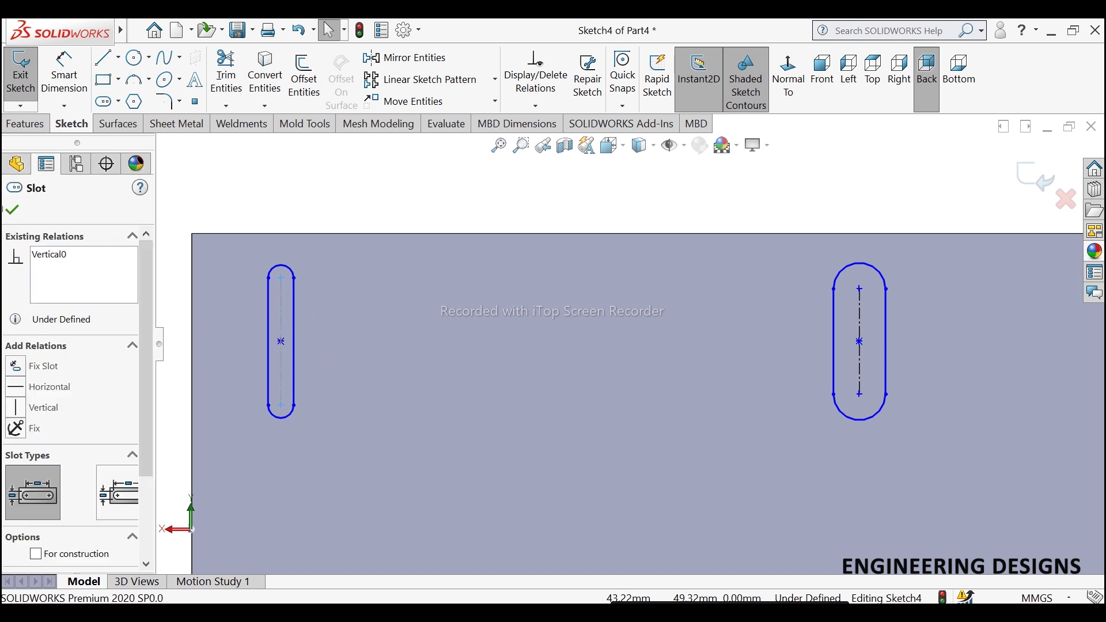
pyautogui.click(859, 306)
pyautogui.scroll(1, 704, 276)
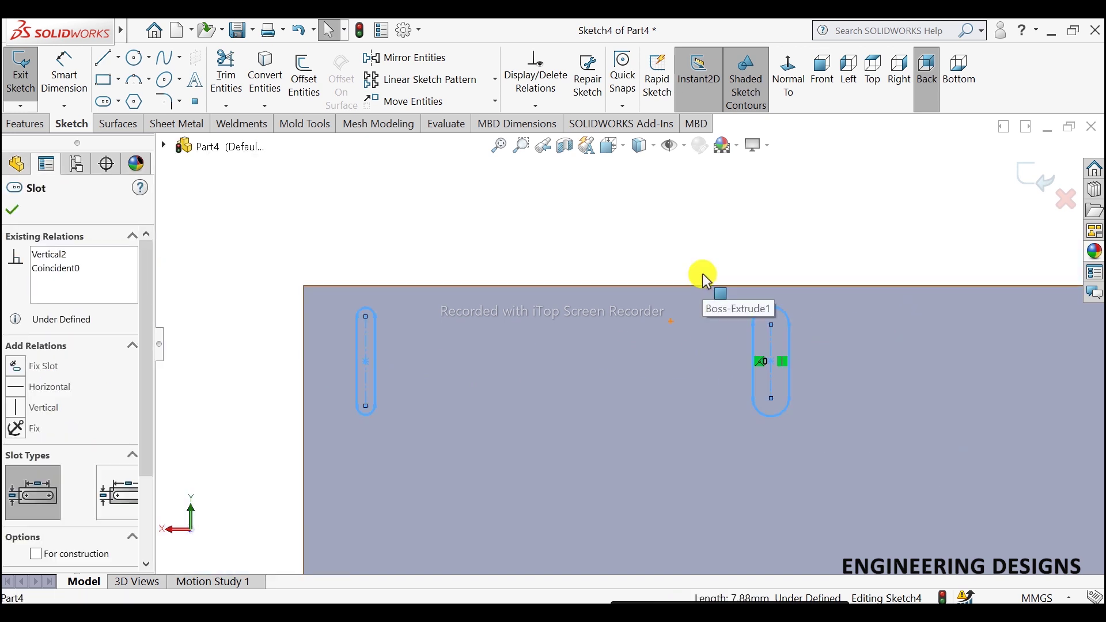
pyautogui.scroll(4, 711, 293)
pyautogui.scroll(-4, 712, 300)
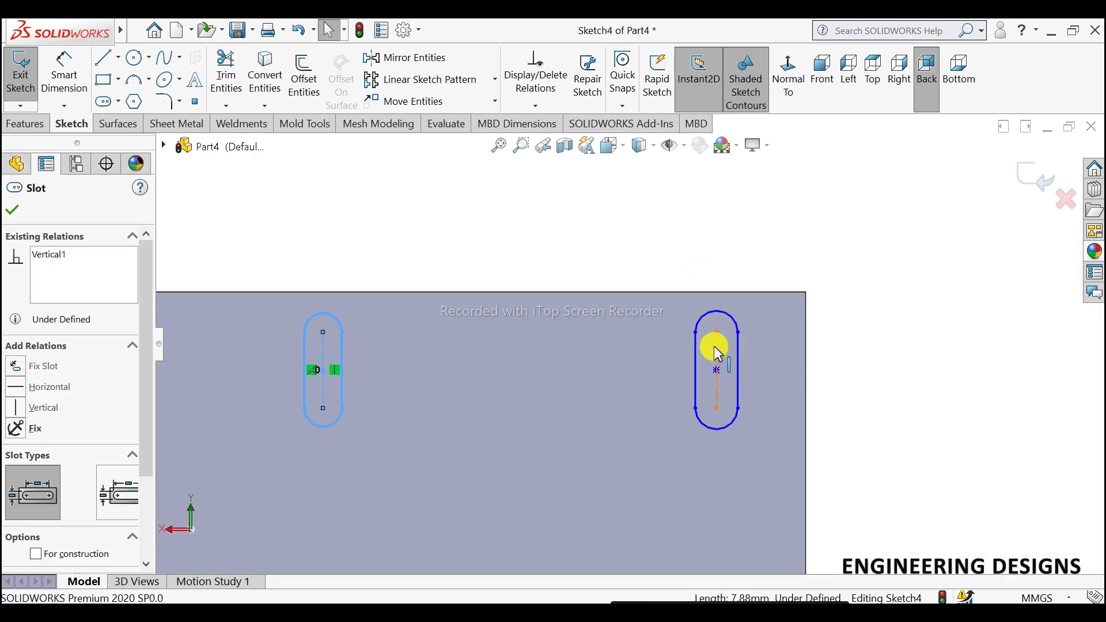
pyautogui.click(715, 349)
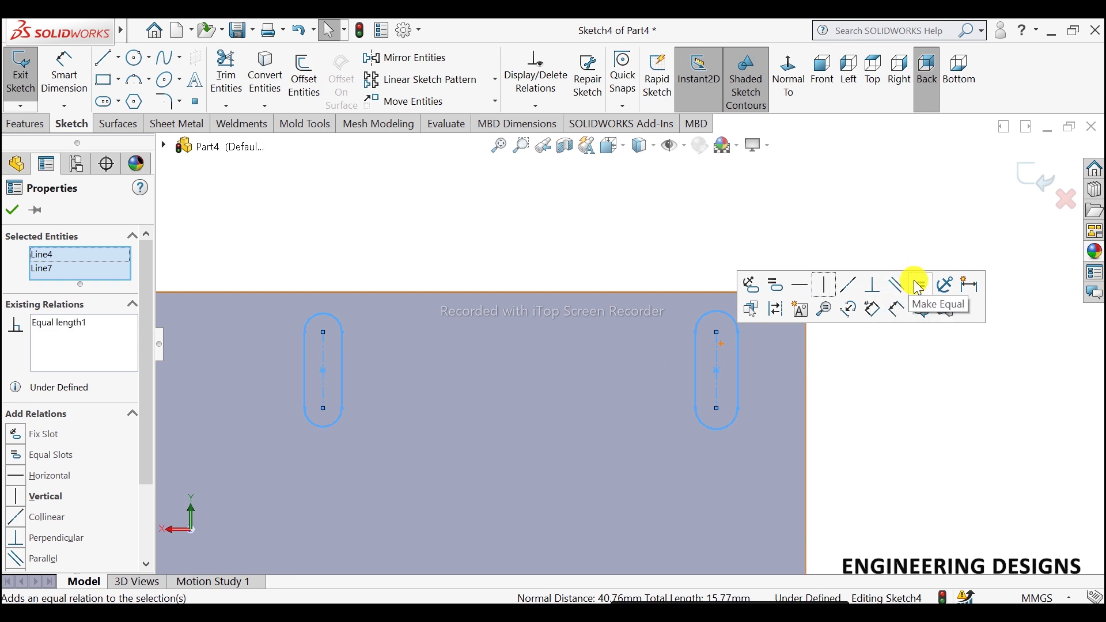
pyautogui.click(12, 209)
# - Start Smart Dimension to size the left slot's length
pyautogui.scroll(2, 516, 299)
pyautogui.scroll(1, 490, 323)
pyautogui.scroll(-2, 436, 337)
pyautogui.scroll(-2, 437, 337)
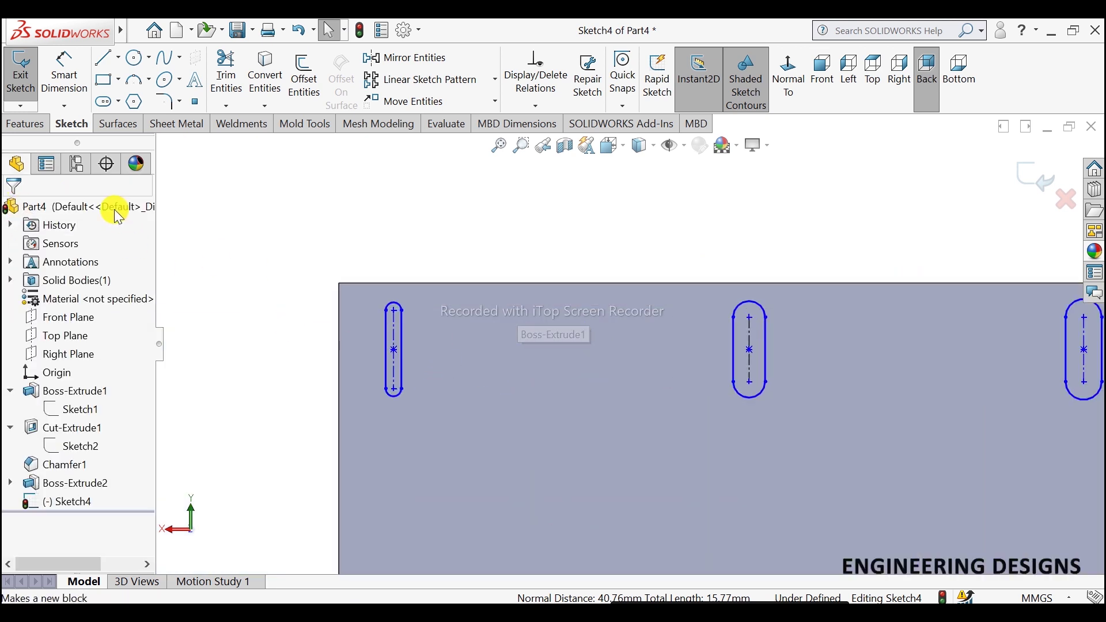
pyautogui.click(56, 68)
# - Dimension the left slot's length, first as 3 mm and then changed to 5 mm
pyautogui.click(394, 323)
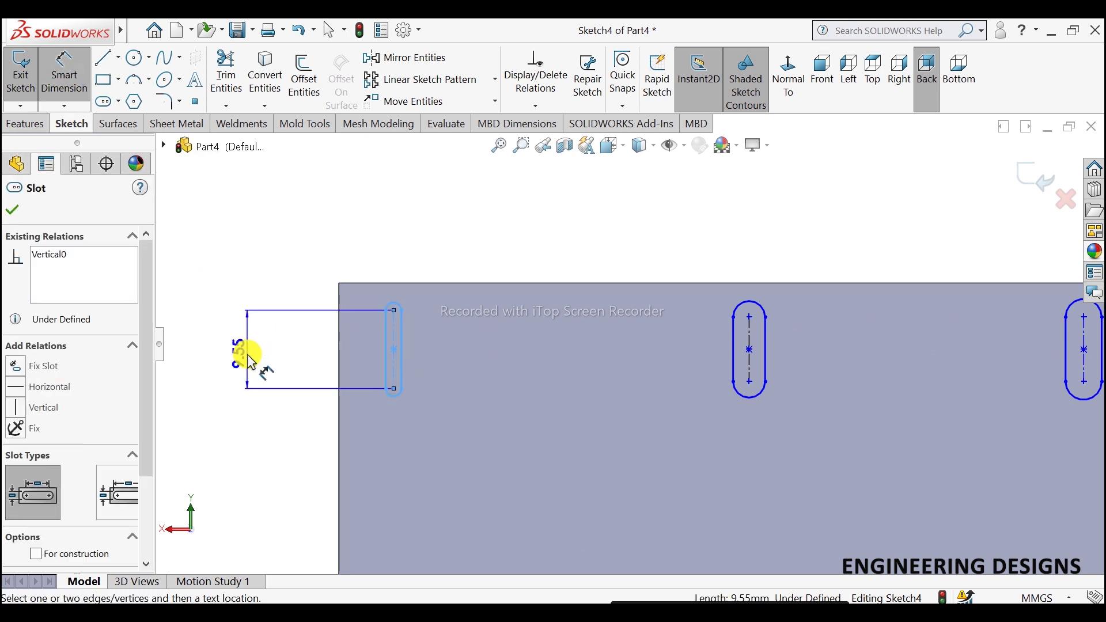
pyautogui.click(249, 360)
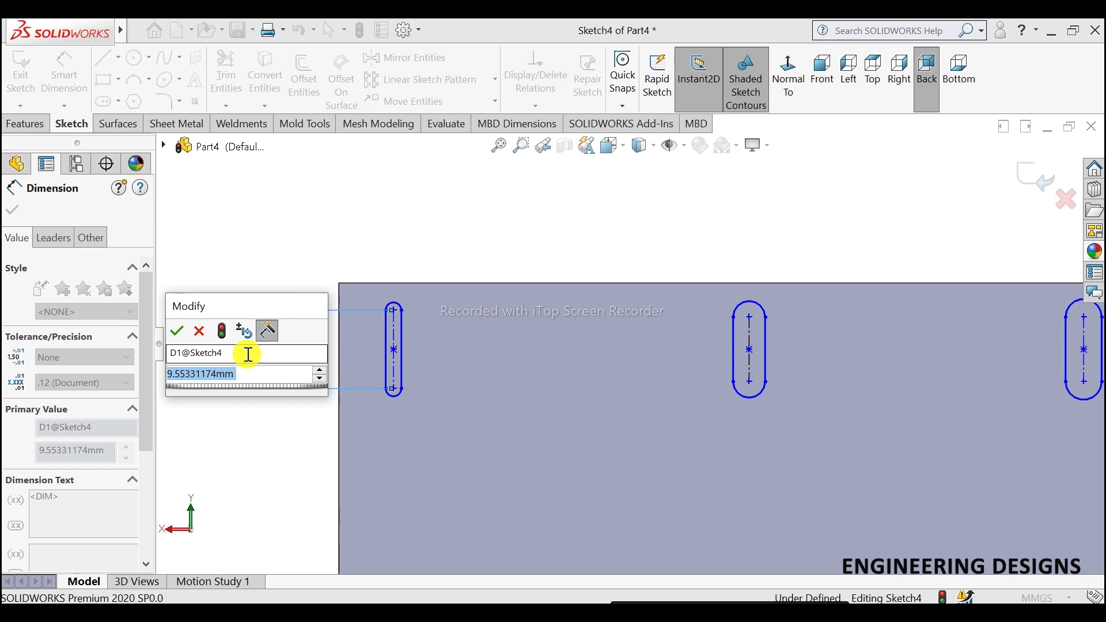
pyautogui.write('3')
pyautogui.press('Return')
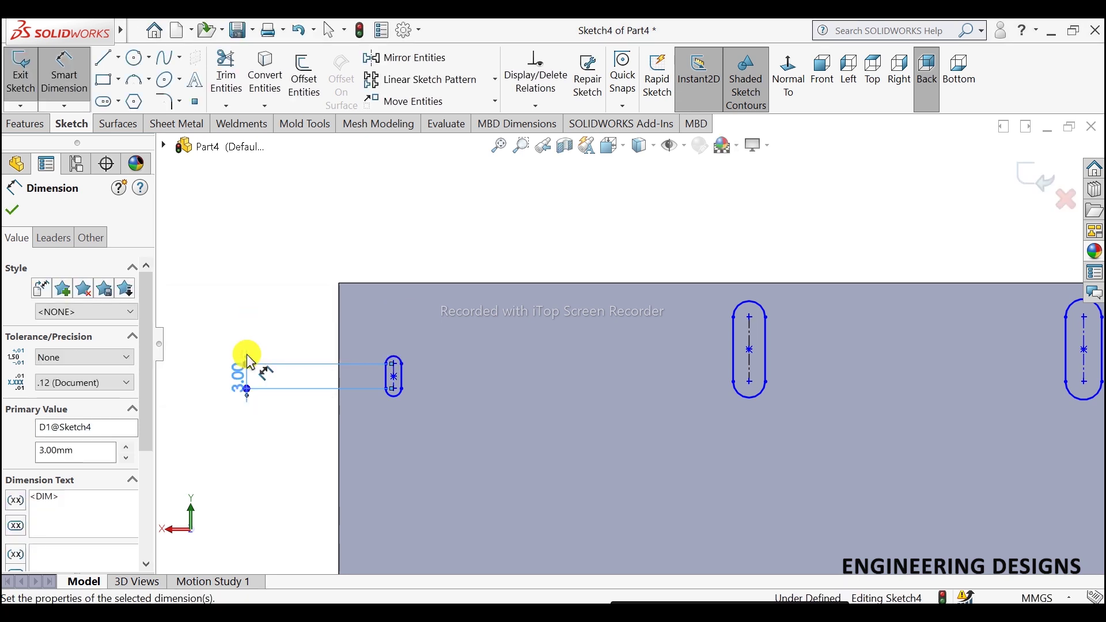
pyautogui.doubleClick(246, 365)
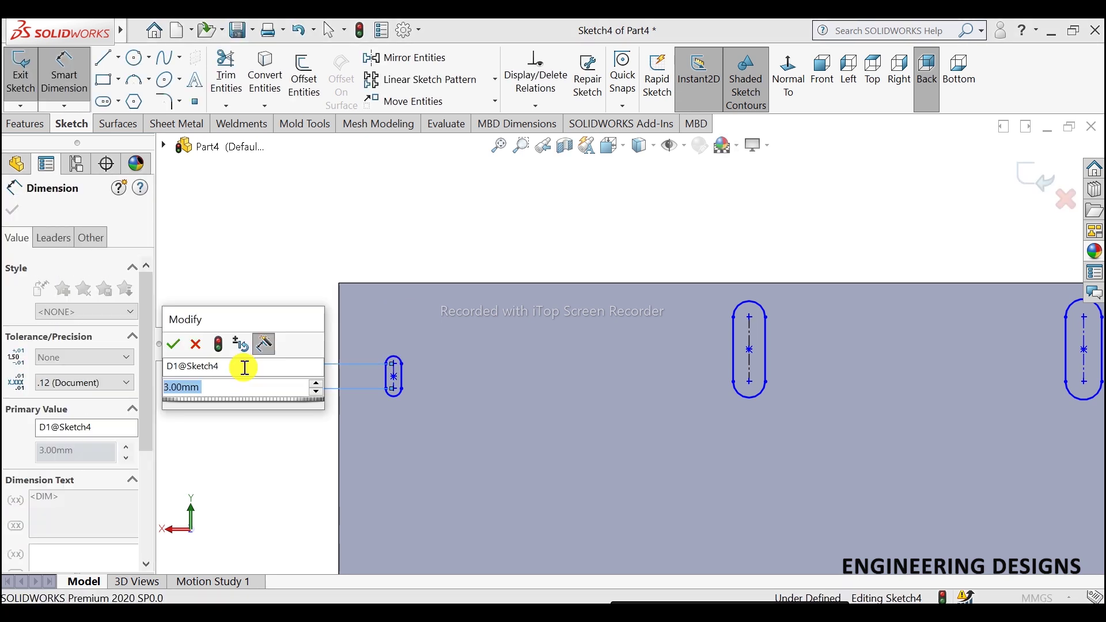
pyautogui.write('5')
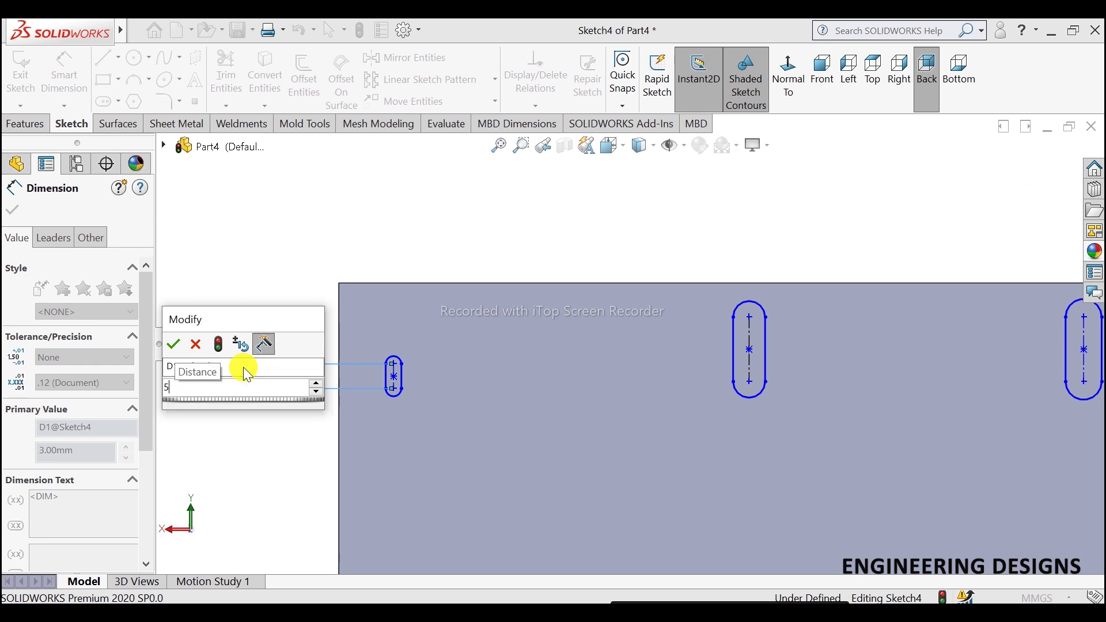
pyautogui.press('Return')
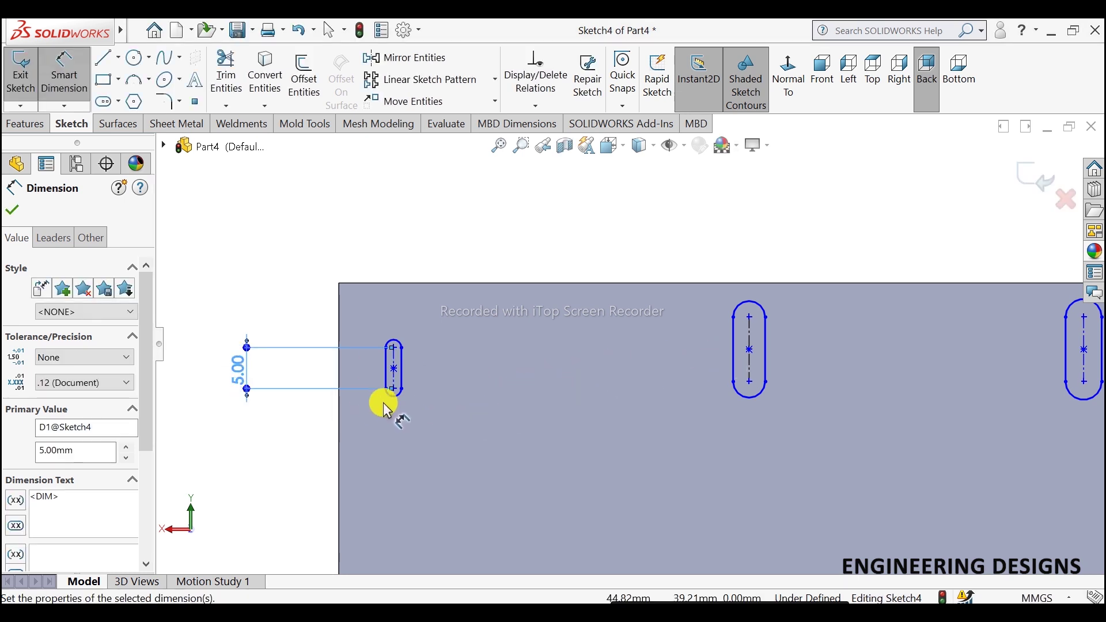
# - Add a 0.96 radius dimension to the left slot's end arc
pyautogui.click(389, 397)
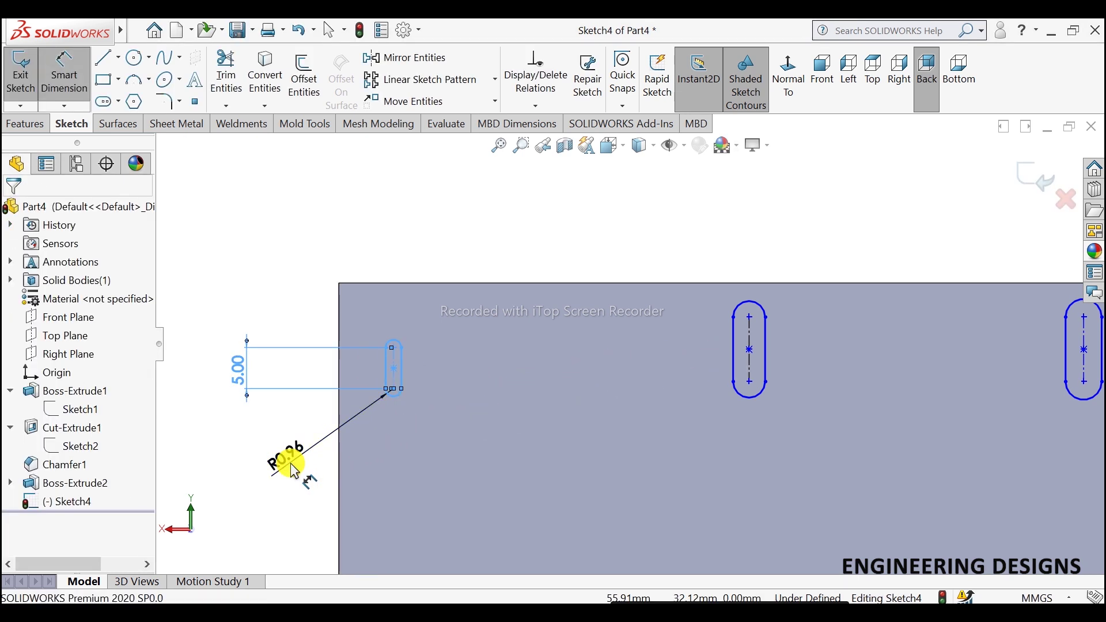
pyautogui.click(292, 463)
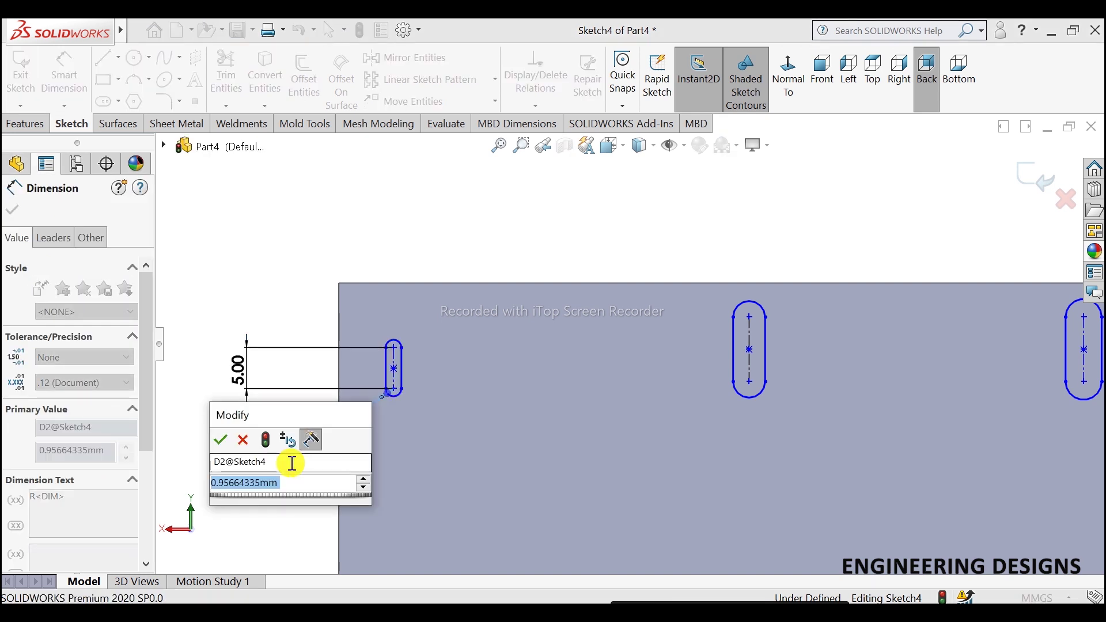
pyautogui.write('0.96')
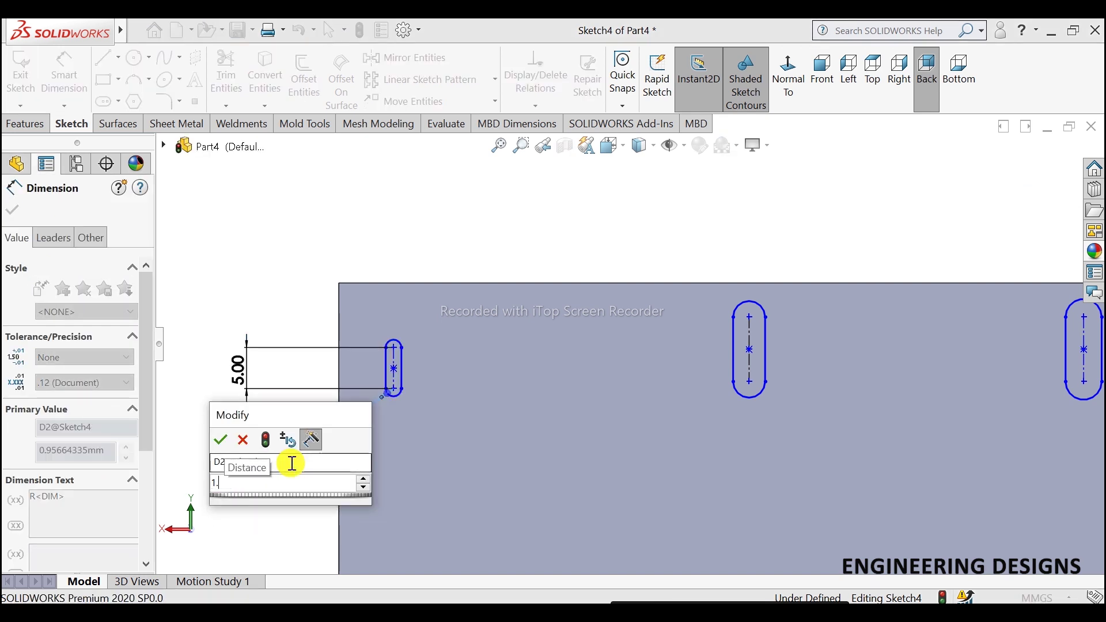
pyautogui.press('Return')
pyautogui.press('Return')
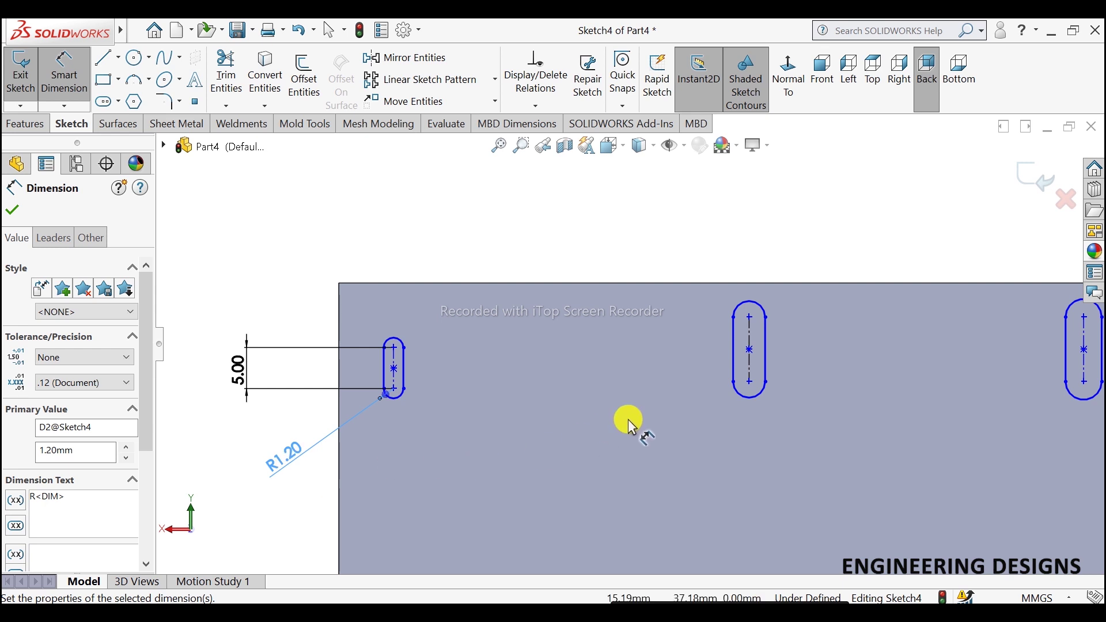
pyautogui.scroll(3, 576, 375)
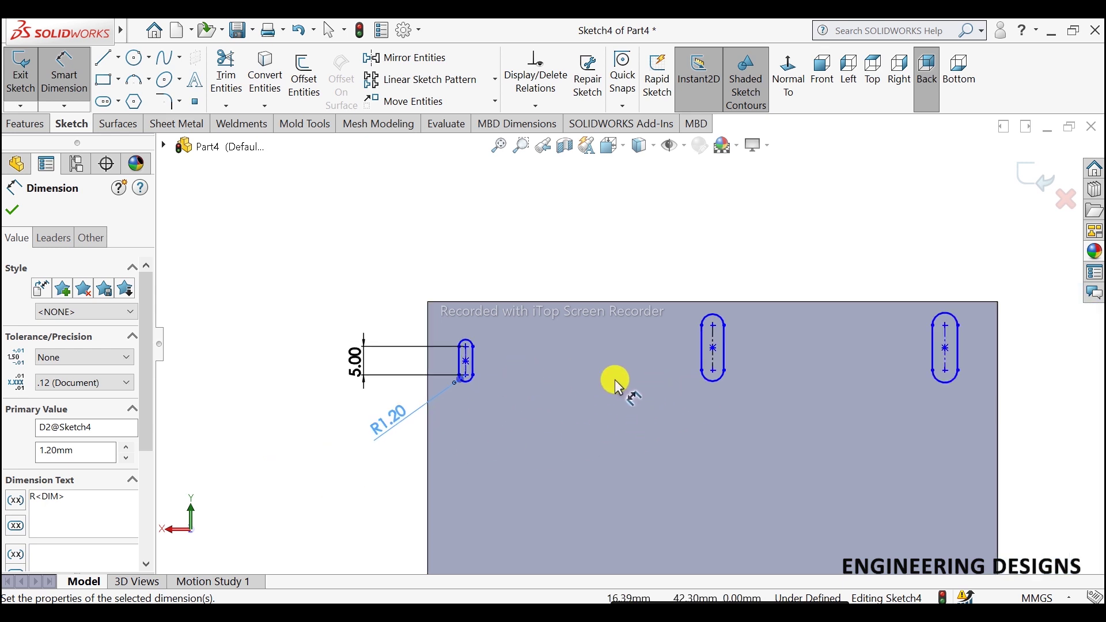
pyautogui.scroll(-2, 651, 382)
pyautogui.scroll(-1, 652, 383)
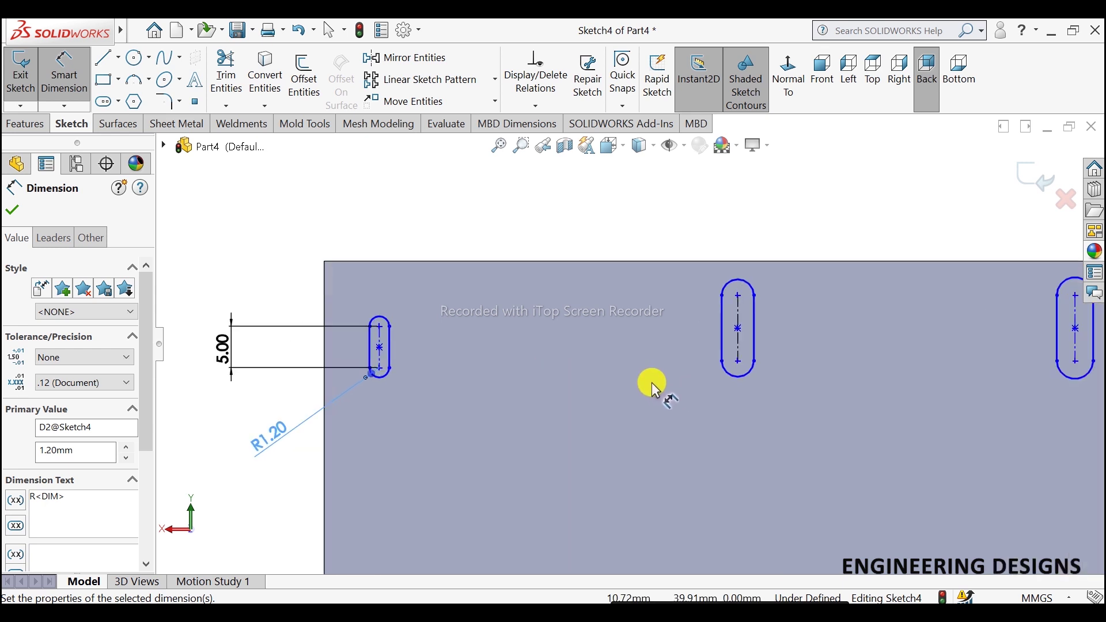
# - Dimension the middle slot's end radius and change the left slot's radius to 1.5 mm
pyautogui.click(744, 378)
pyautogui.click(725, 441)
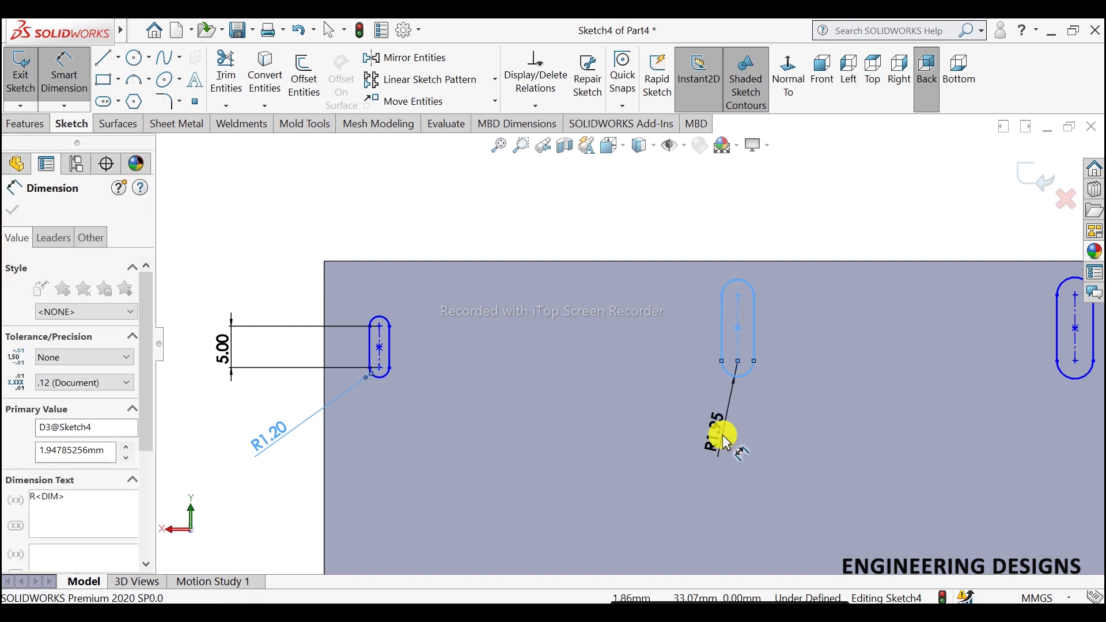
pyautogui.write('1.')
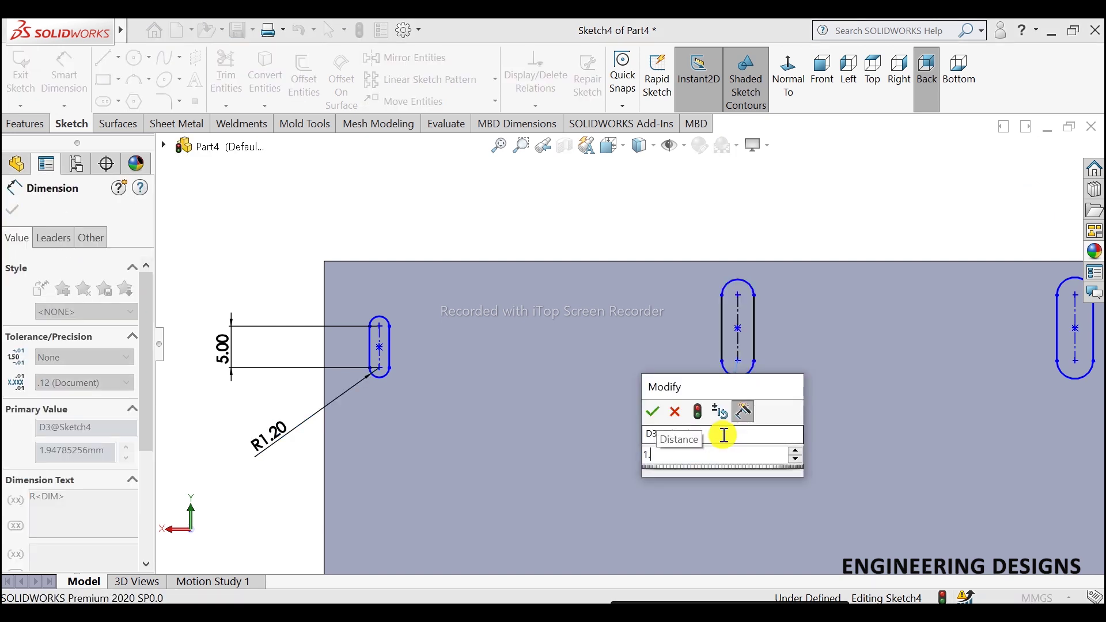
pyautogui.write('5')
pyautogui.press('Return')
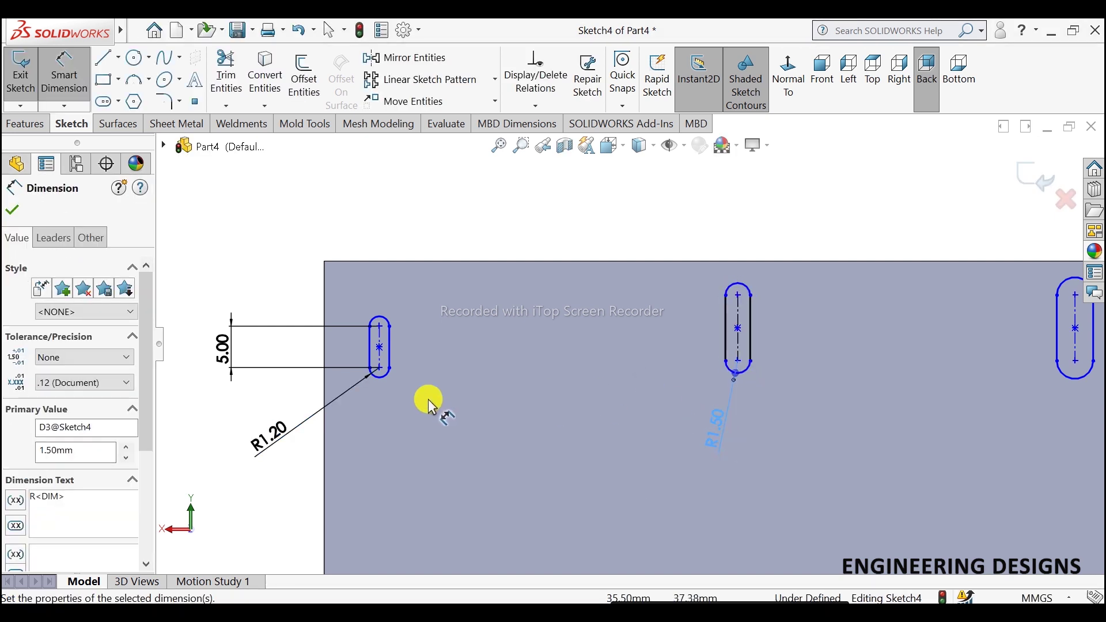
pyautogui.doubleClick(275, 440)
pyautogui.write('1.')
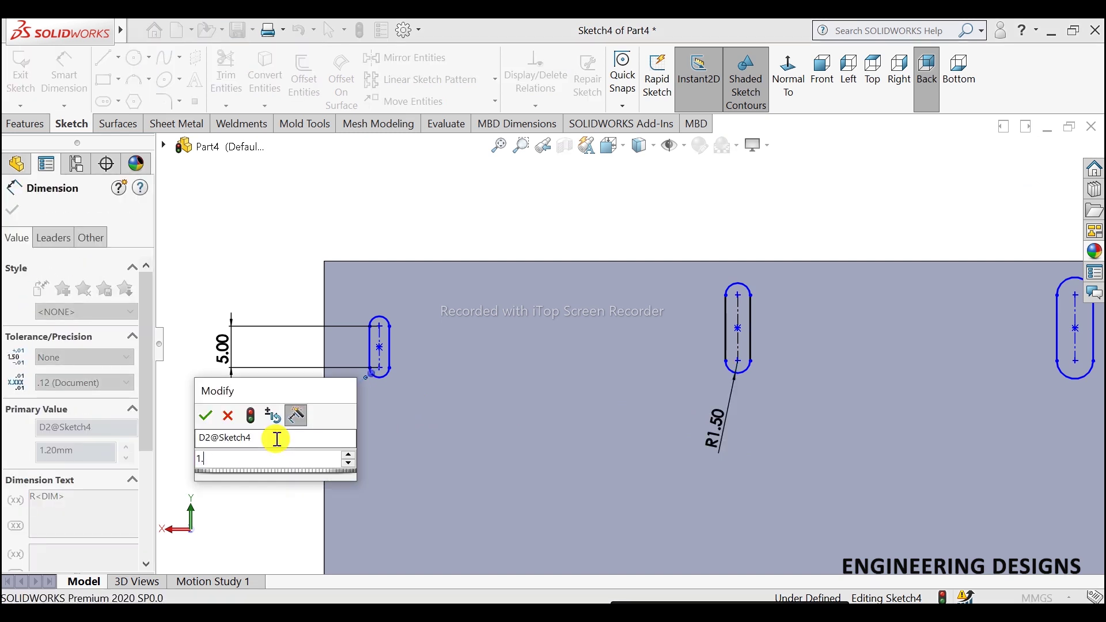
pyautogui.write('5')
pyautogui.press('Return')
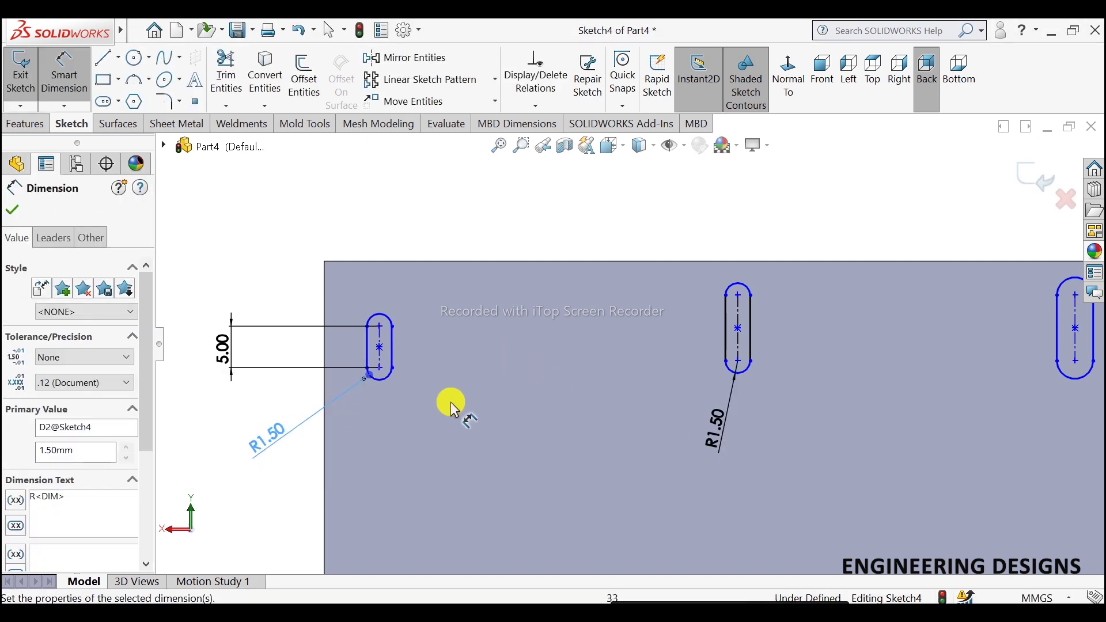
# - Set the middle slot's length to 5 mm, dismissing a redundant right-slot length dimension
pyautogui.scroll(1, 847, 373)
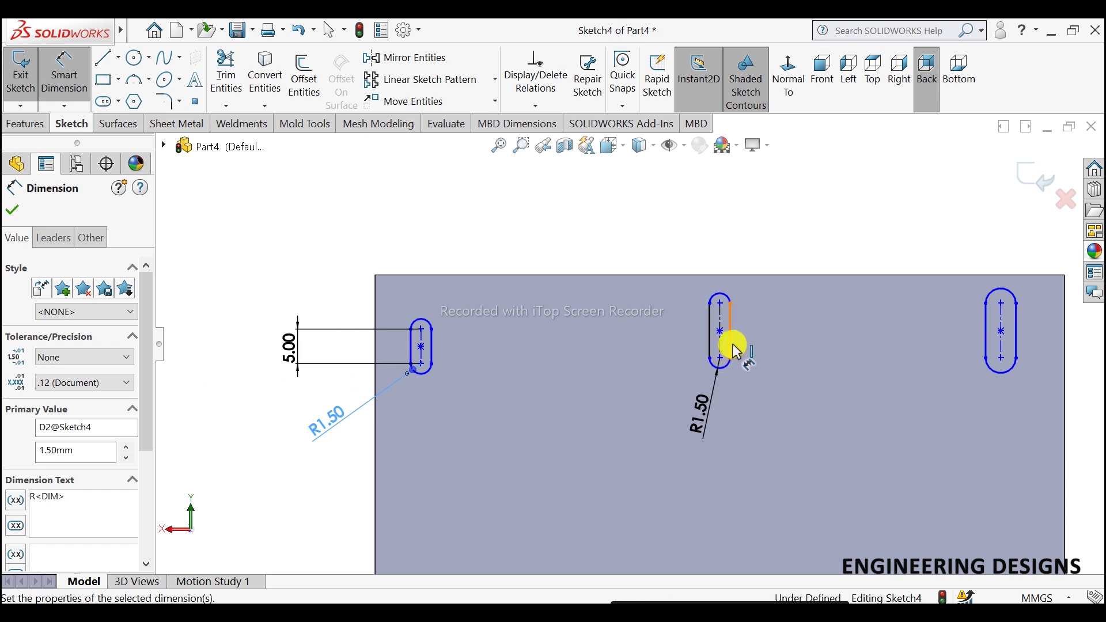
pyautogui.click(717, 341)
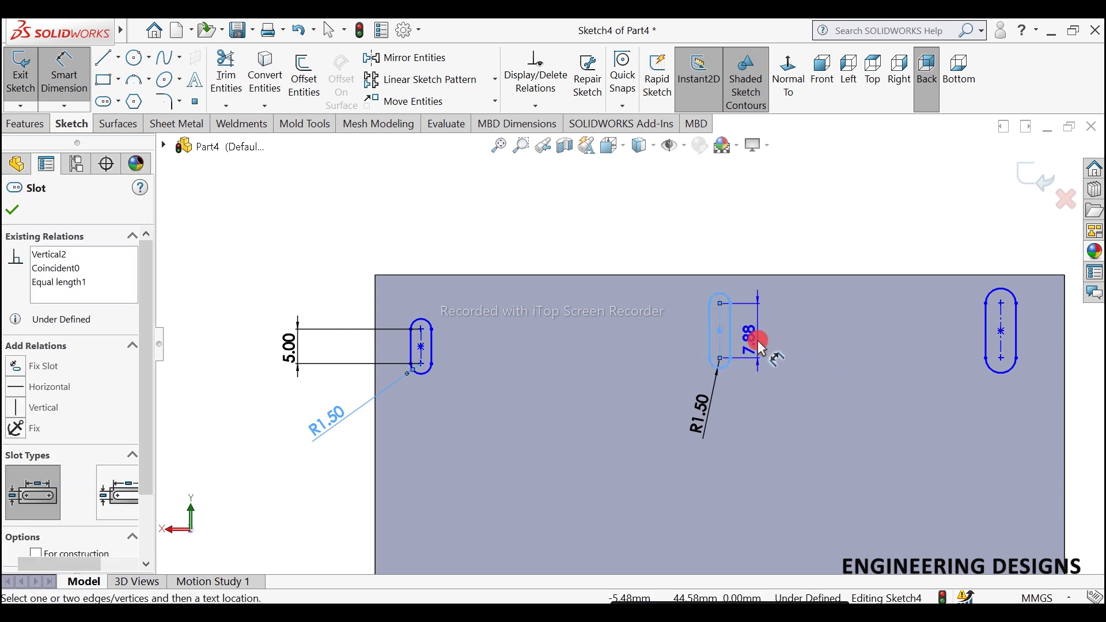
pyautogui.click(759, 343)
pyautogui.write('5')
pyautogui.press('Return')
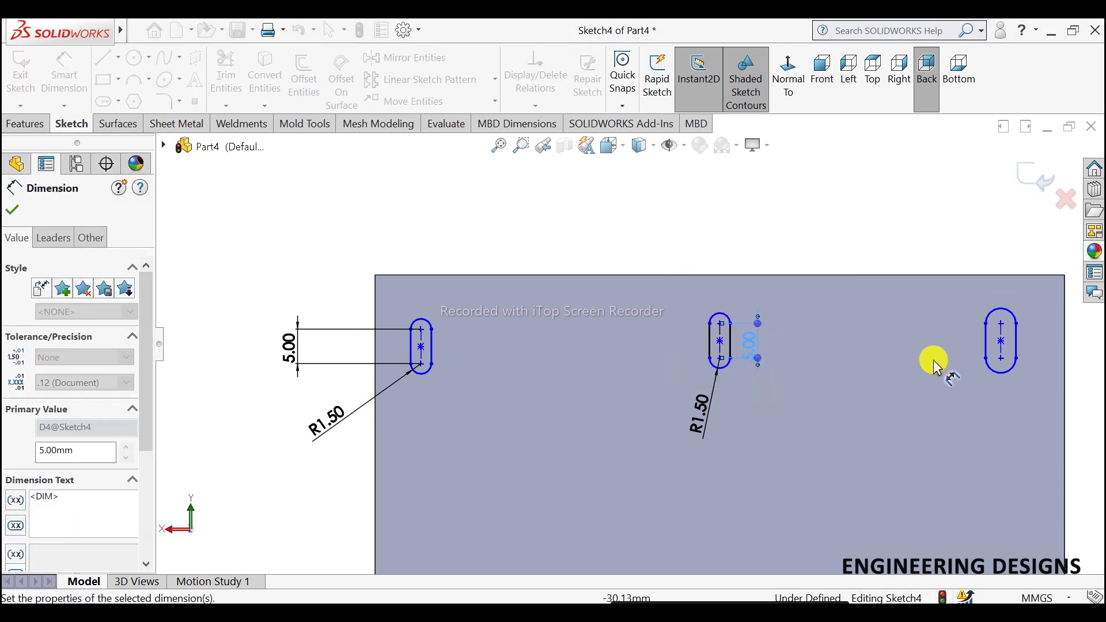
pyautogui.click(995, 339)
pyautogui.click(946, 349)
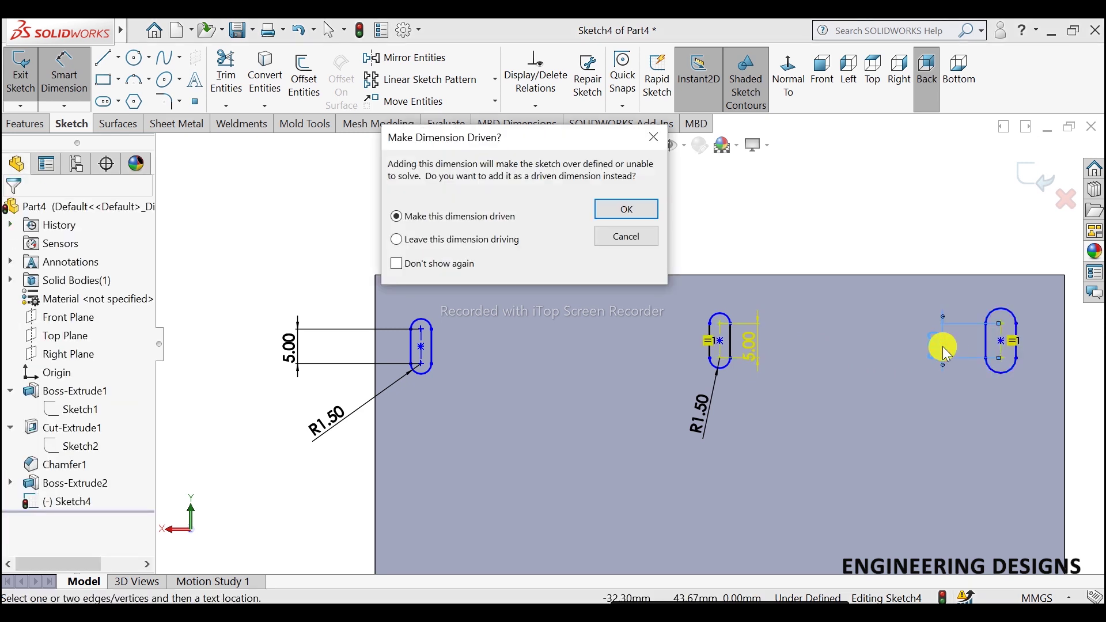
pyautogui.click(636, 237)
# - Give the right slot a 1.5 mm end radius
pyautogui.click(1010, 380)
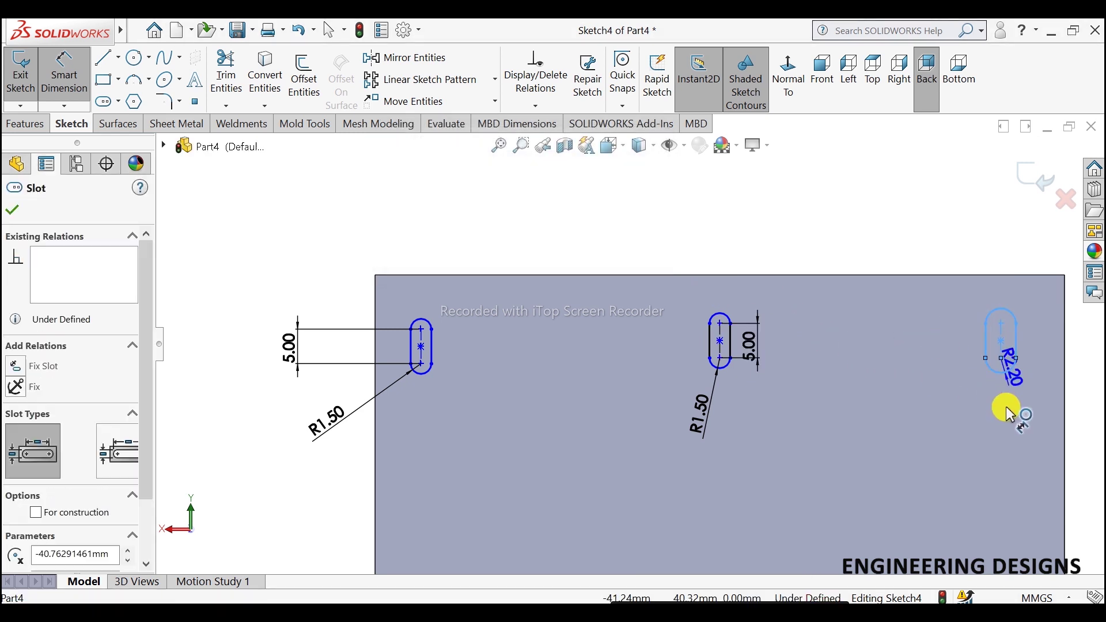
pyautogui.click(1006, 407)
pyautogui.write('1.5')
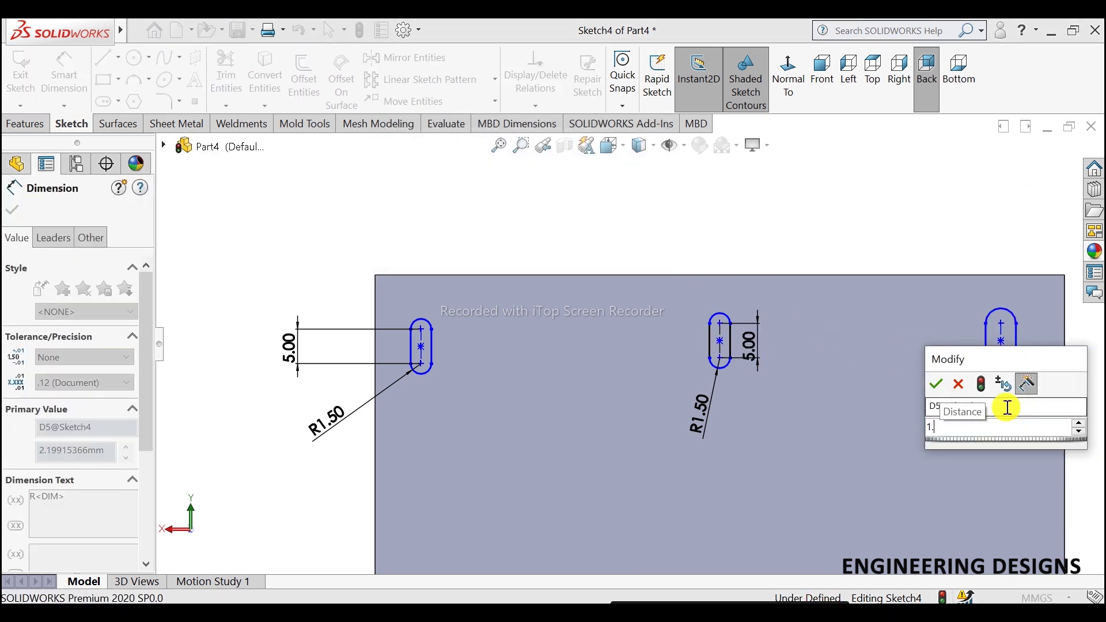
pyautogui.press('Return')
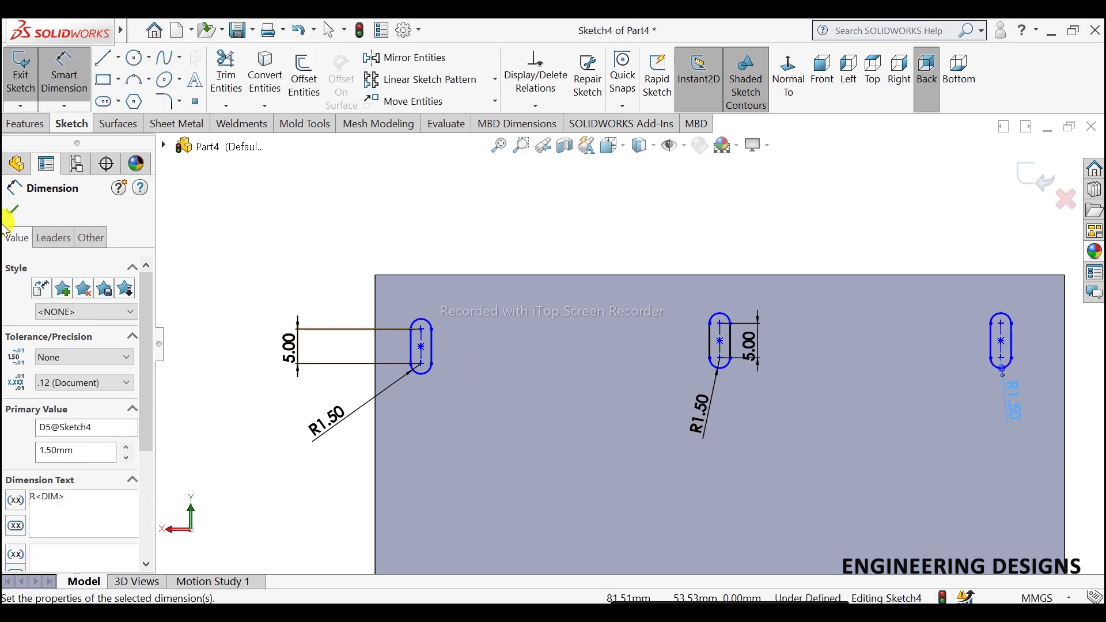
pyautogui.click(14, 212)
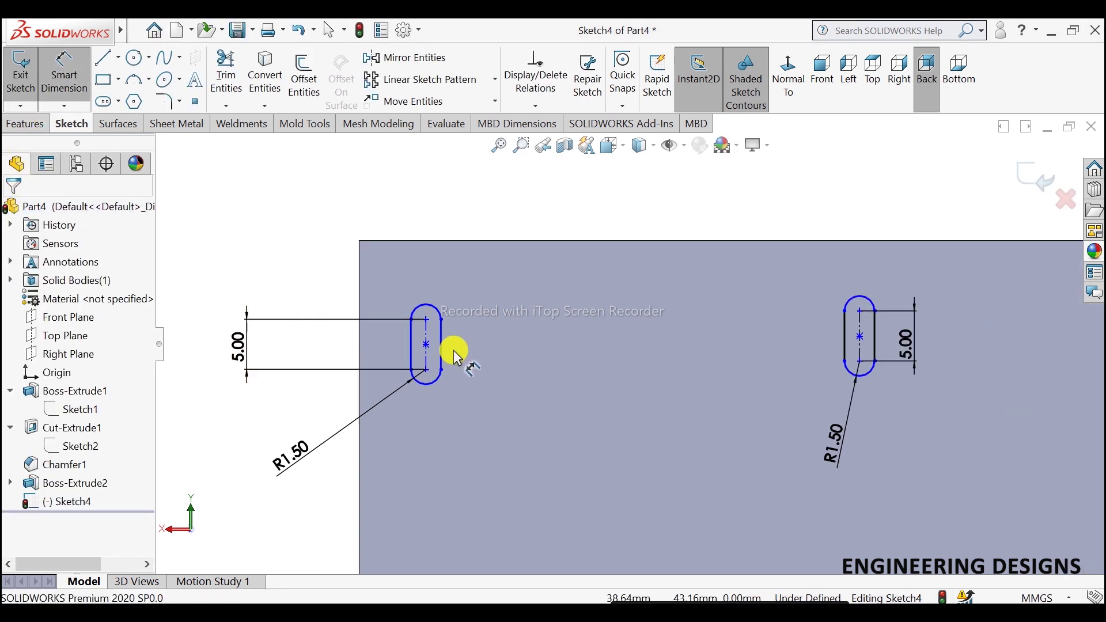
# - Place the left slot 5 mm from the part's left edge
pyautogui.scroll(-2, 457, 346)
pyautogui.click(428, 349)
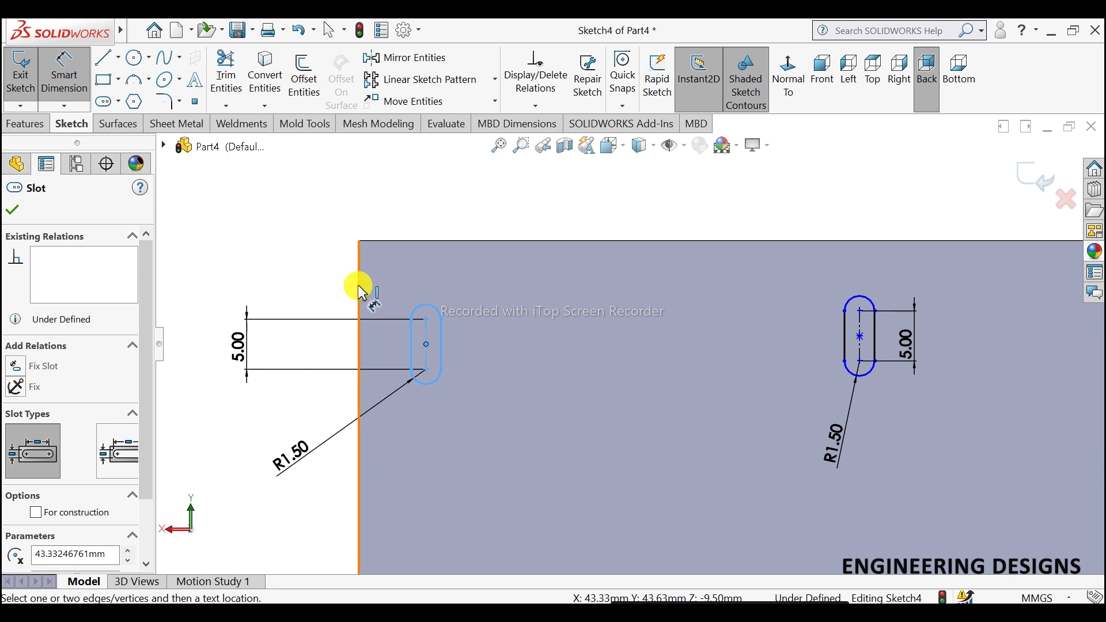
pyautogui.click(358, 285)
pyautogui.click(296, 297)
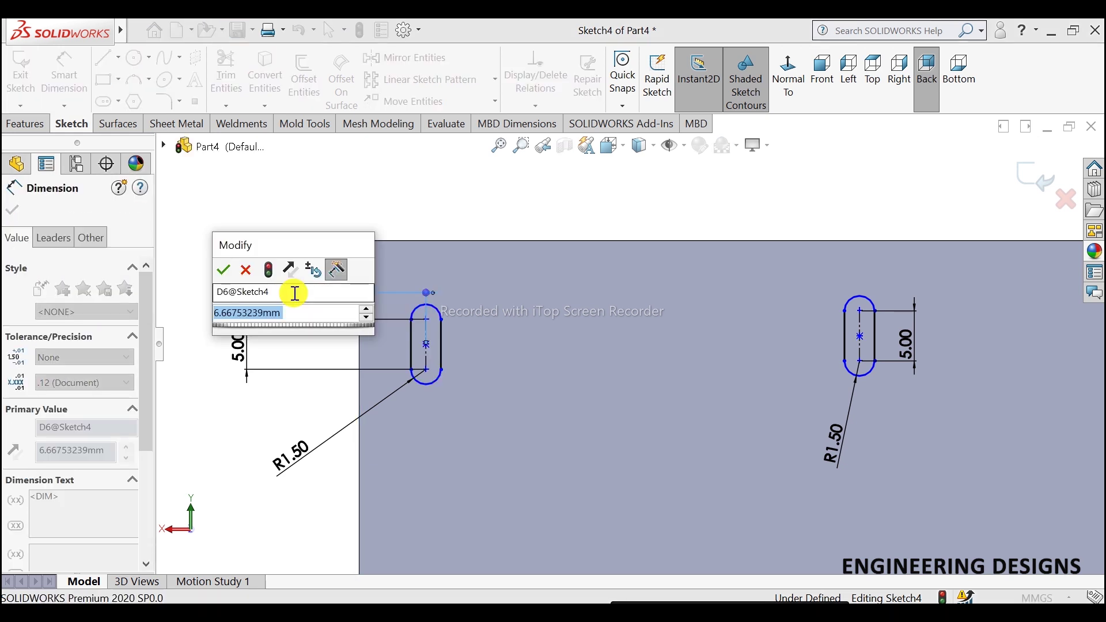
pyautogui.write('5')
pyautogui.press('Return')
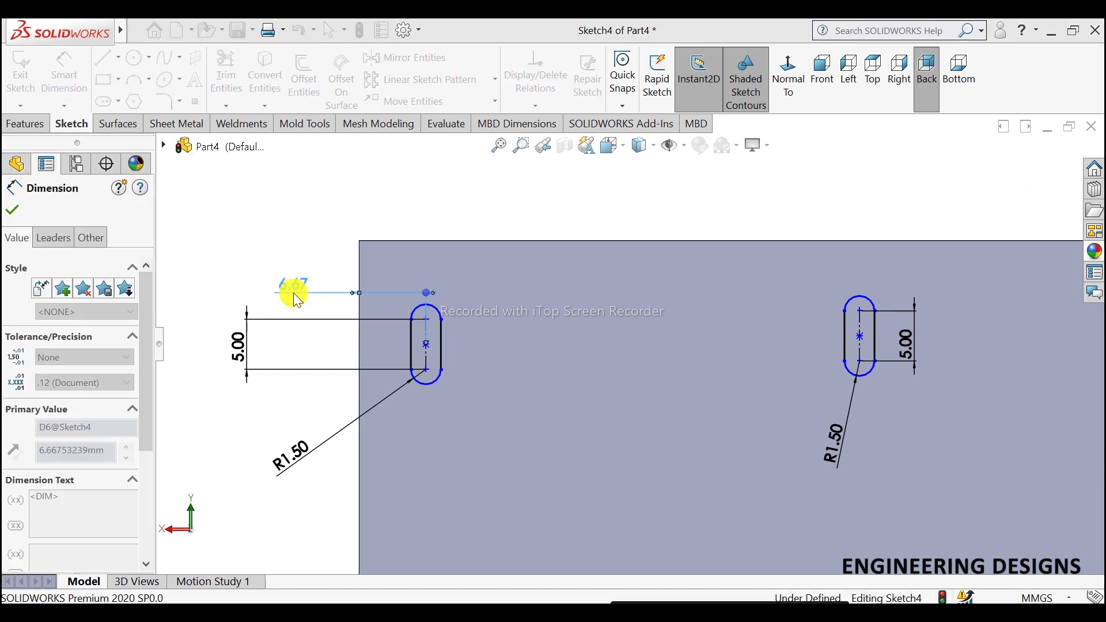
# - Position the left slot's centre 7 mm below the top edge
pyautogui.click(410, 349)
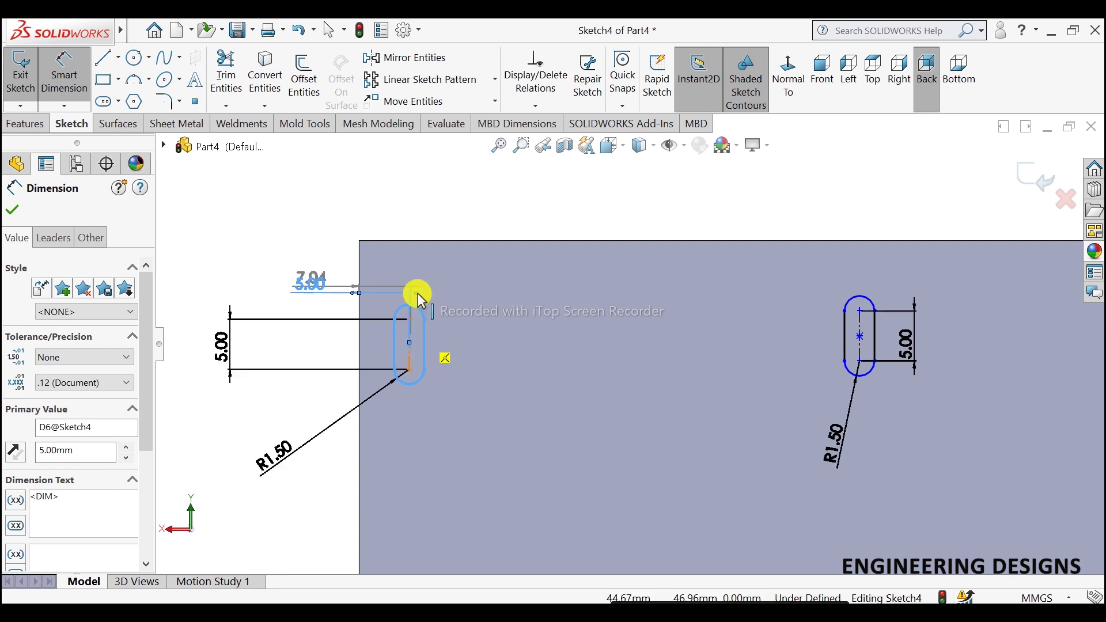
pyautogui.press('Escape')
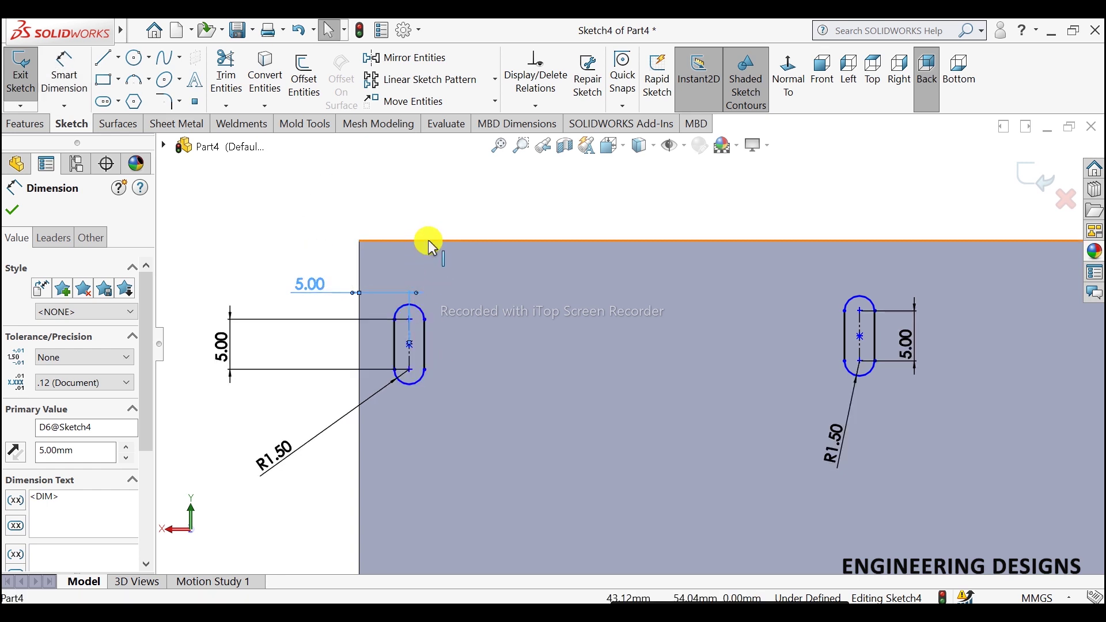
pyautogui.click(395, 298)
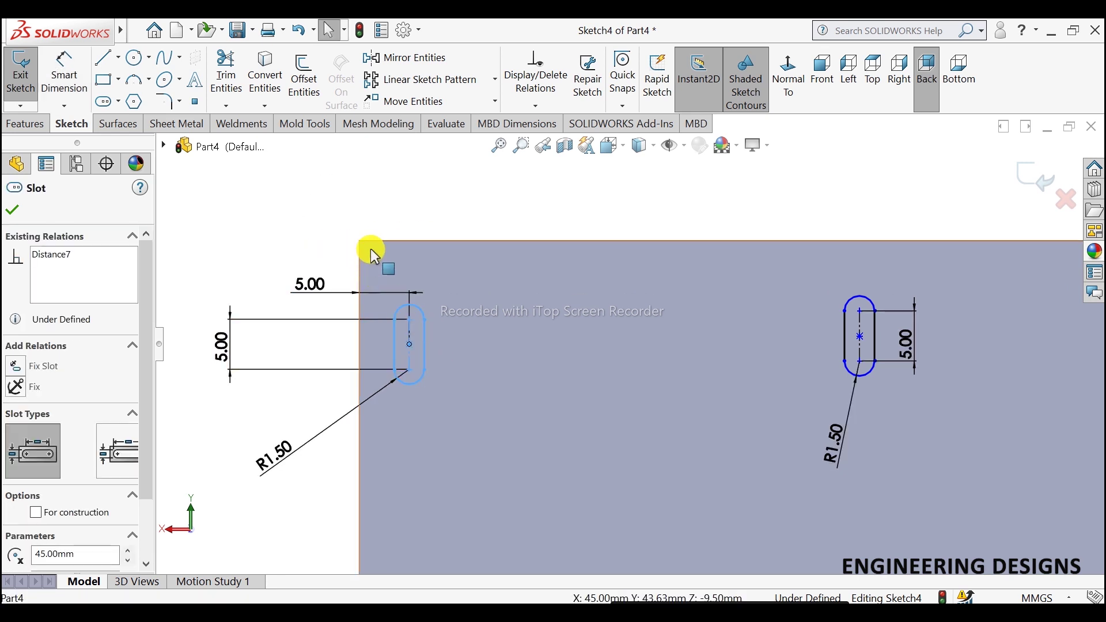
pyautogui.press('Escape')
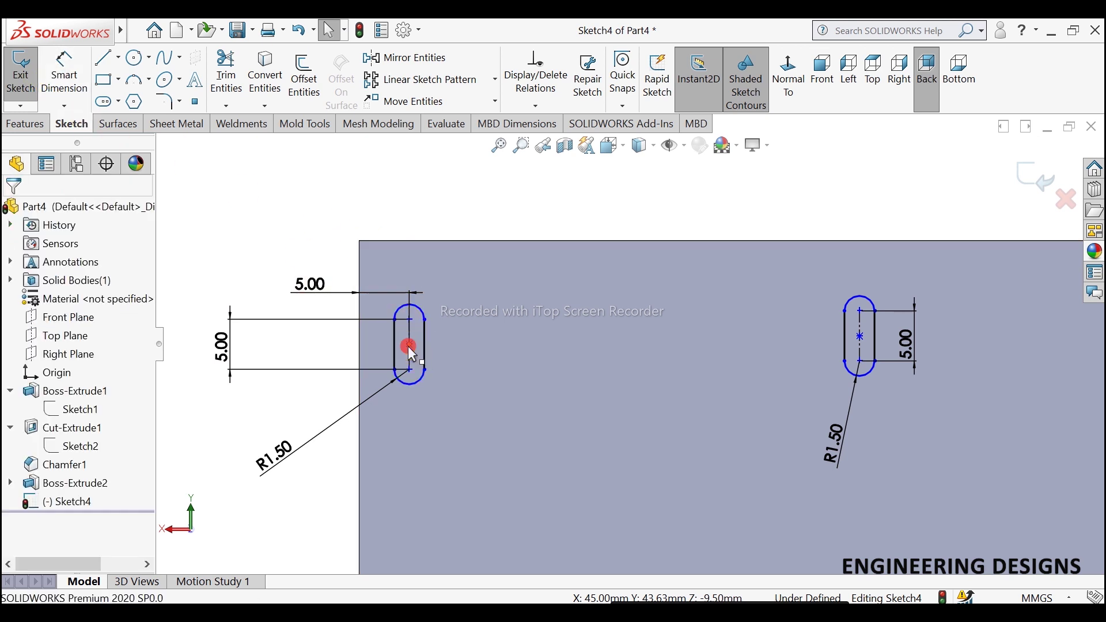
pyautogui.click(408, 347)
pyautogui.click(64, 72)
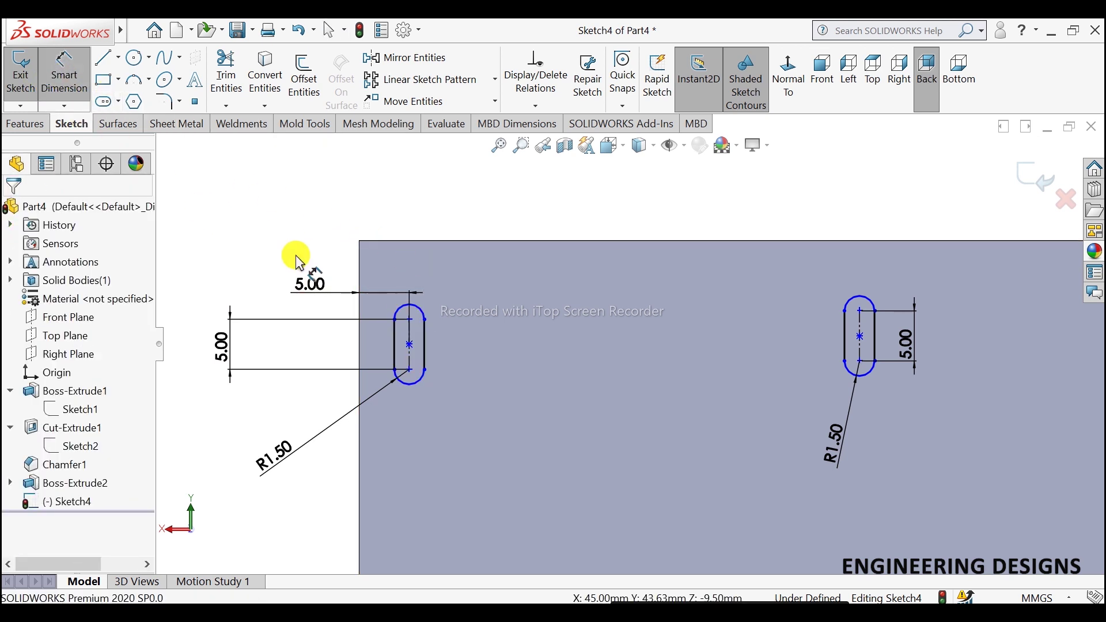
pyautogui.click(409, 344)
pyautogui.click(408, 241)
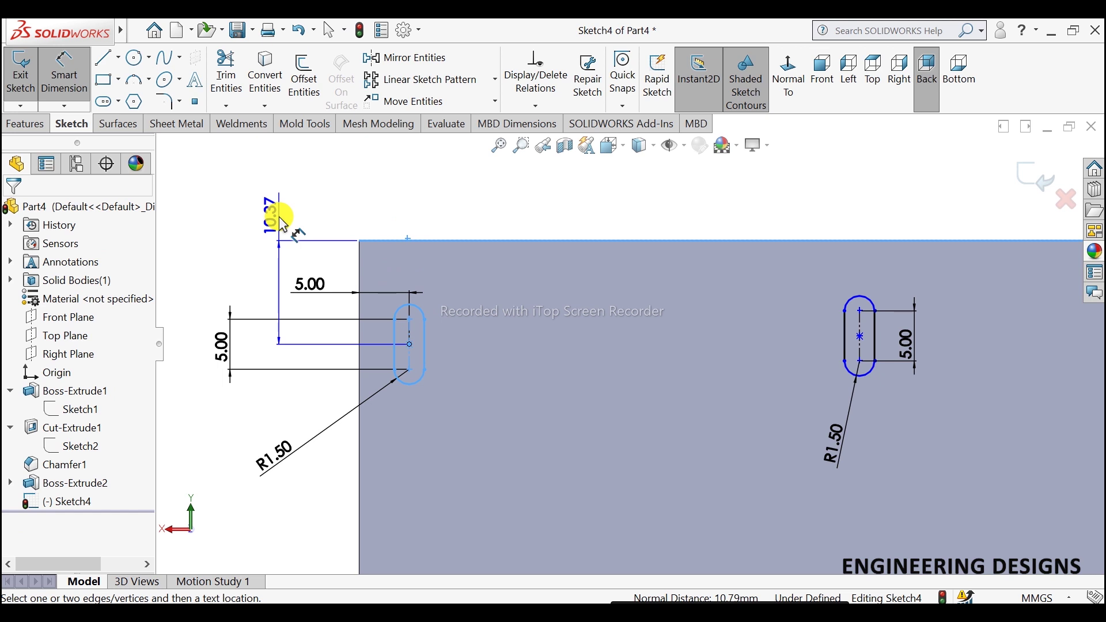
pyautogui.click(280, 218)
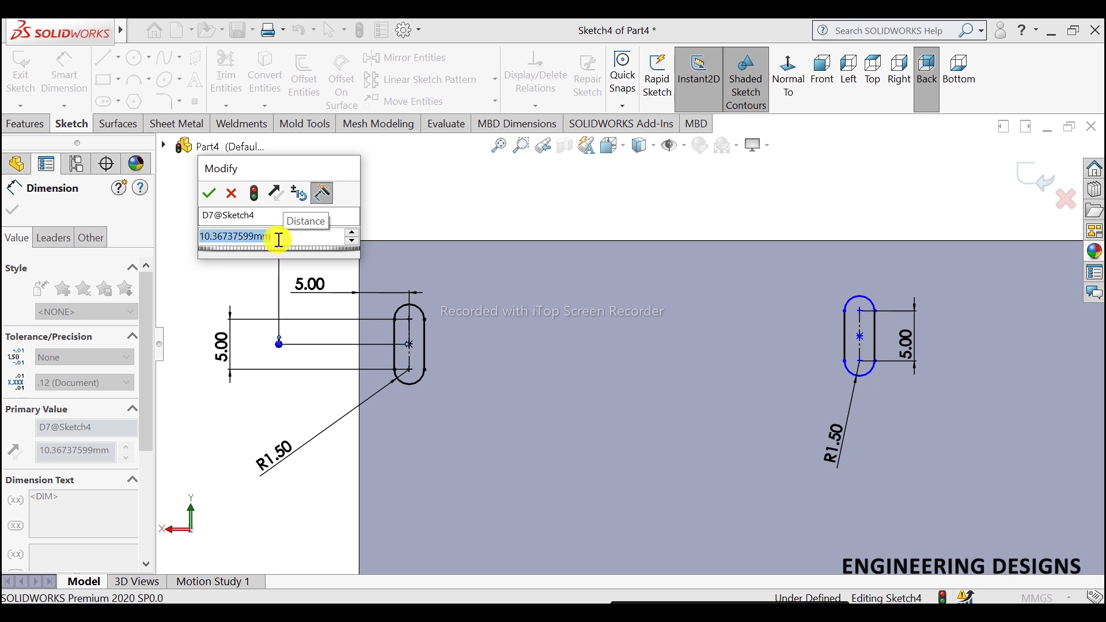
pyautogui.write('5')
pyautogui.press('Return')
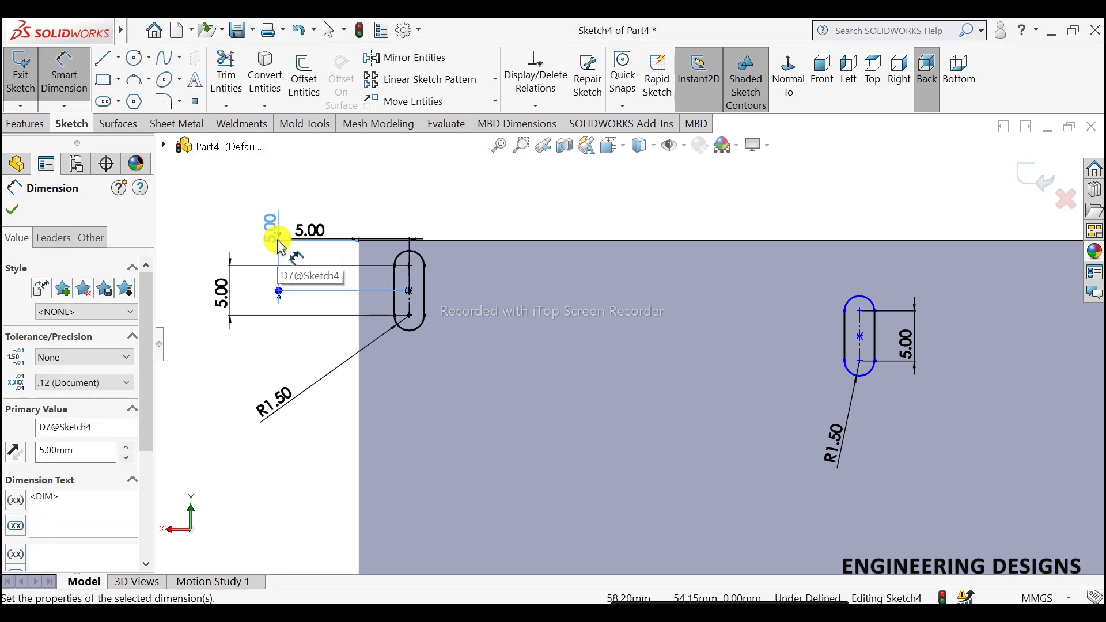
pyautogui.click(272, 230)
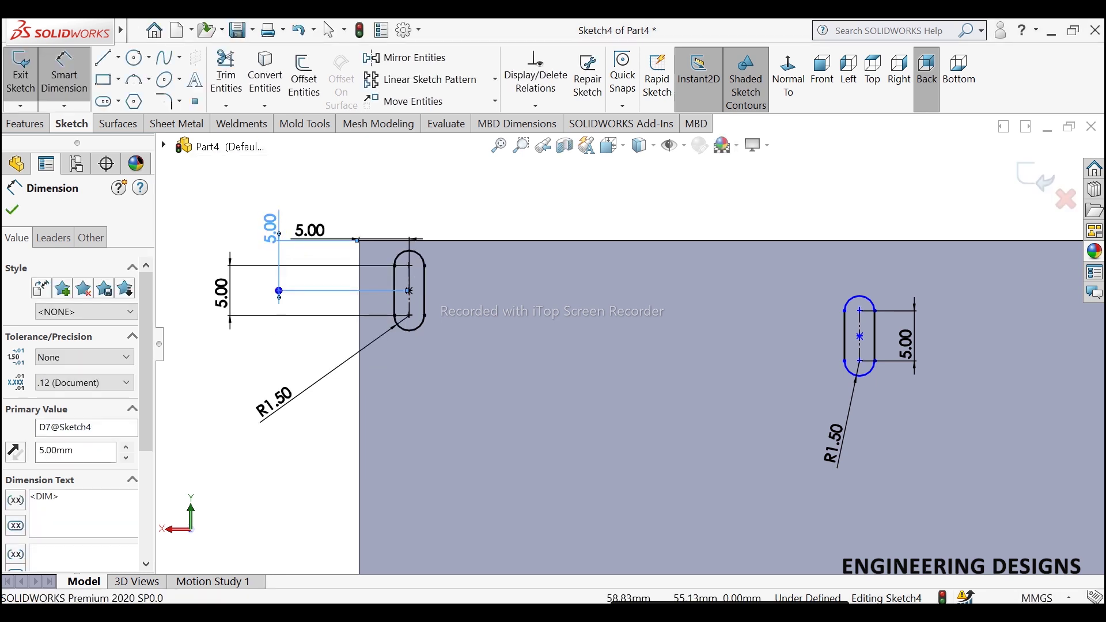
pyautogui.write('7')
pyautogui.press('Return')
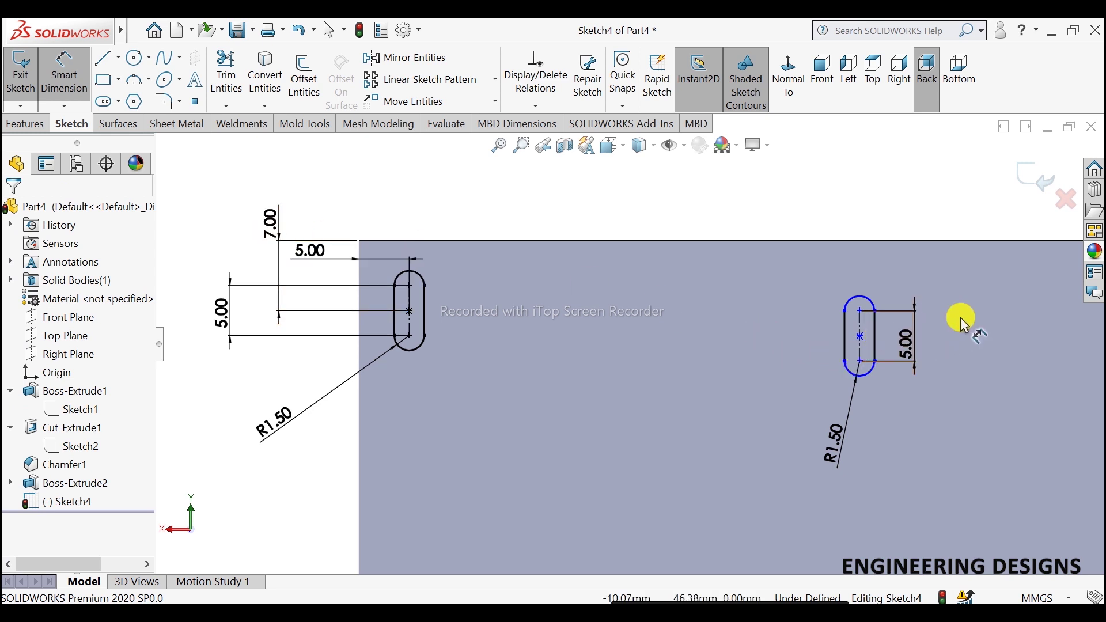
# - Place the middle and right slot centres 7 mm below the top edge
pyautogui.click(697, 351)
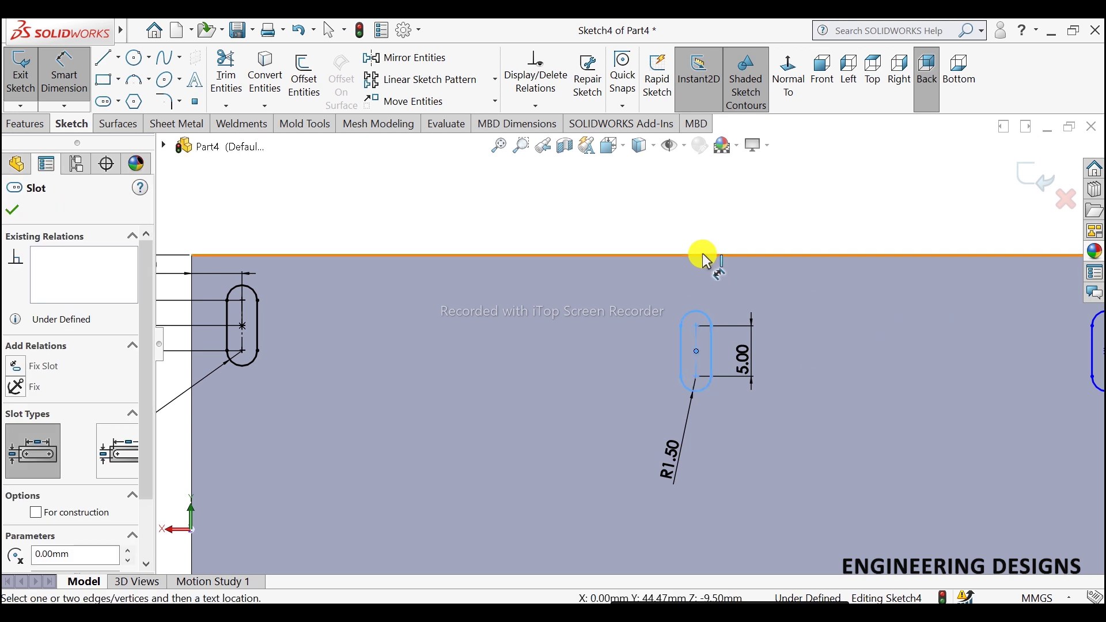
pyautogui.click(703, 256)
pyautogui.click(610, 304)
pyautogui.press('Return')
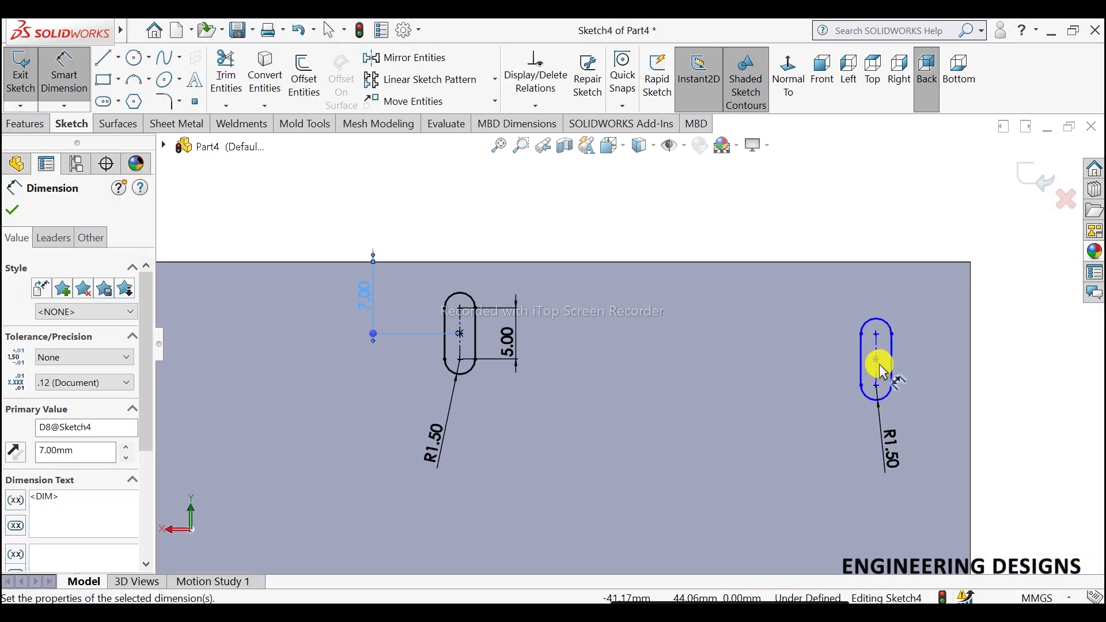
pyautogui.click(878, 362)
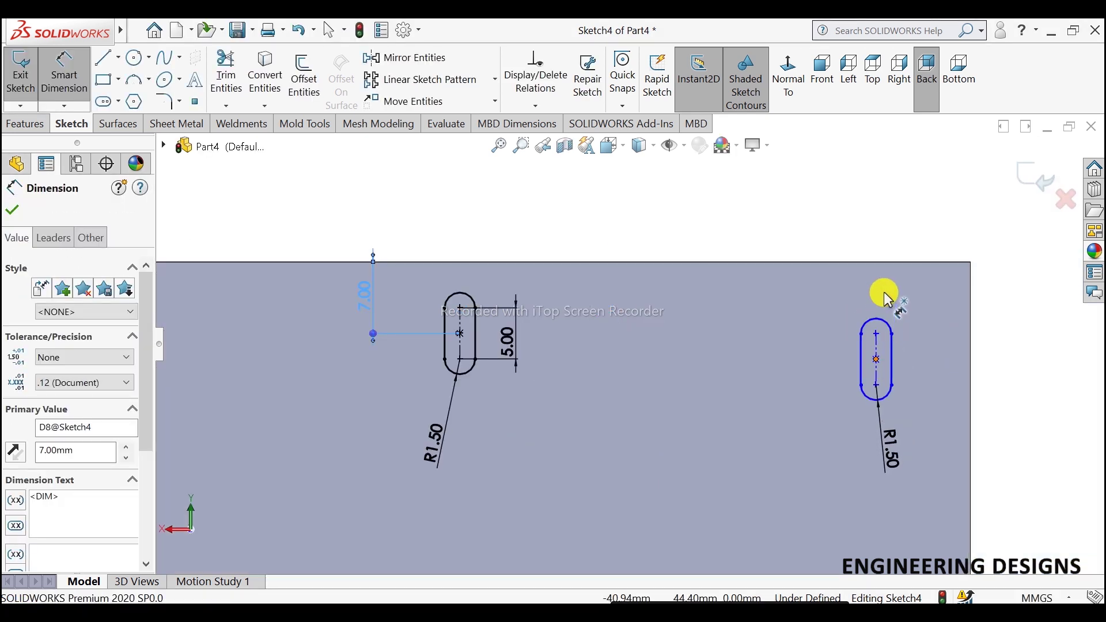
pyautogui.click(888, 263)
pyautogui.click(818, 230)
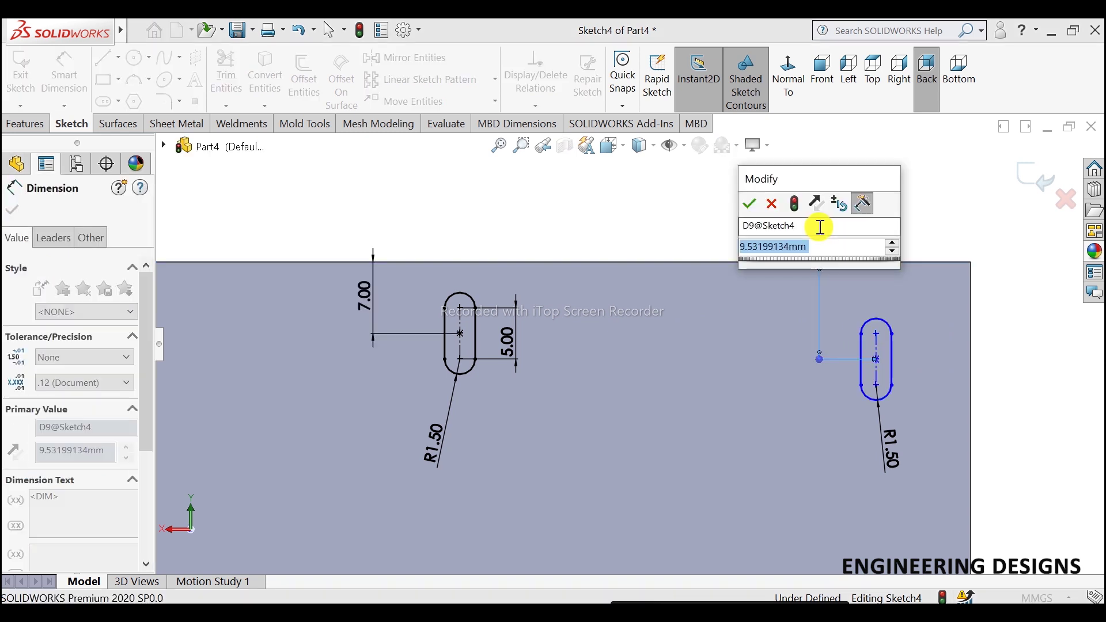
pyautogui.write('7')
pyautogui.press('Return')
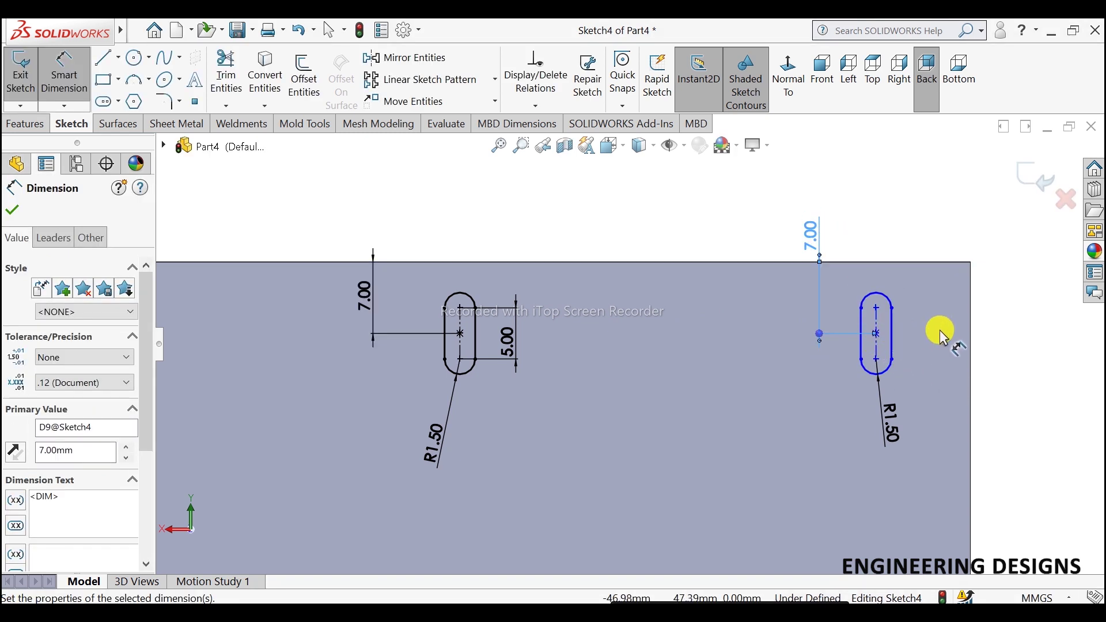
# - Set the right slot's centre 5 mm from the part's right edge
pyautogui.click(973, 325)
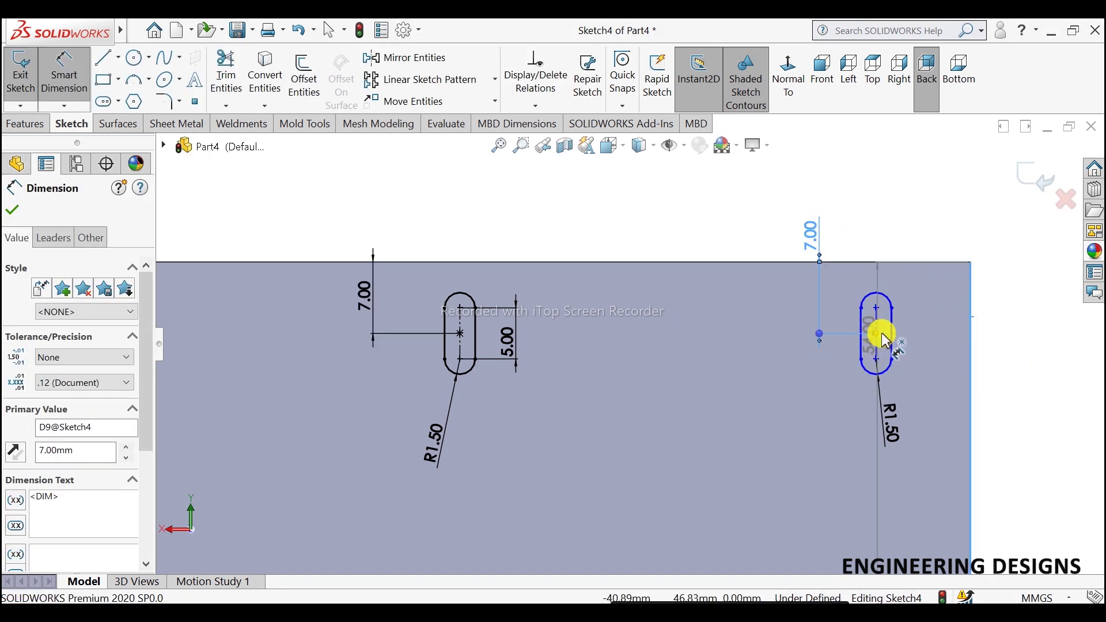
pyautogui.click(882, 333)
pyautogui.click(1007, 328)
pyautogui.write('5')
pyautogui.press('Return')
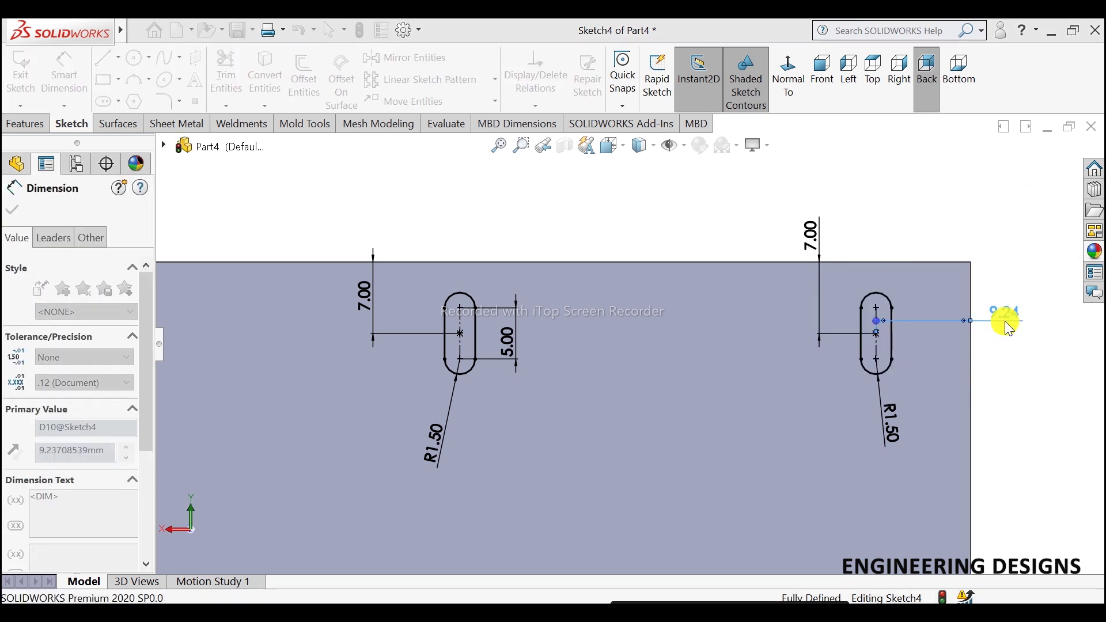
pyautogui.scroll(5, 634, 346)
pyautogui.scroll(-2, 576, 334)
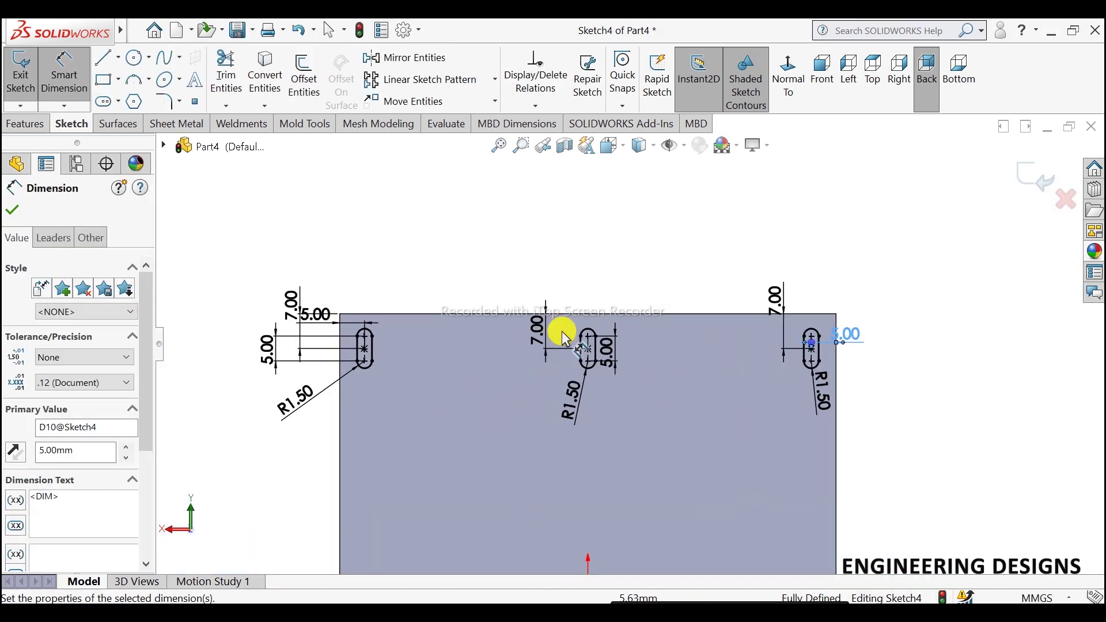
pyautogui.click(12, 212)
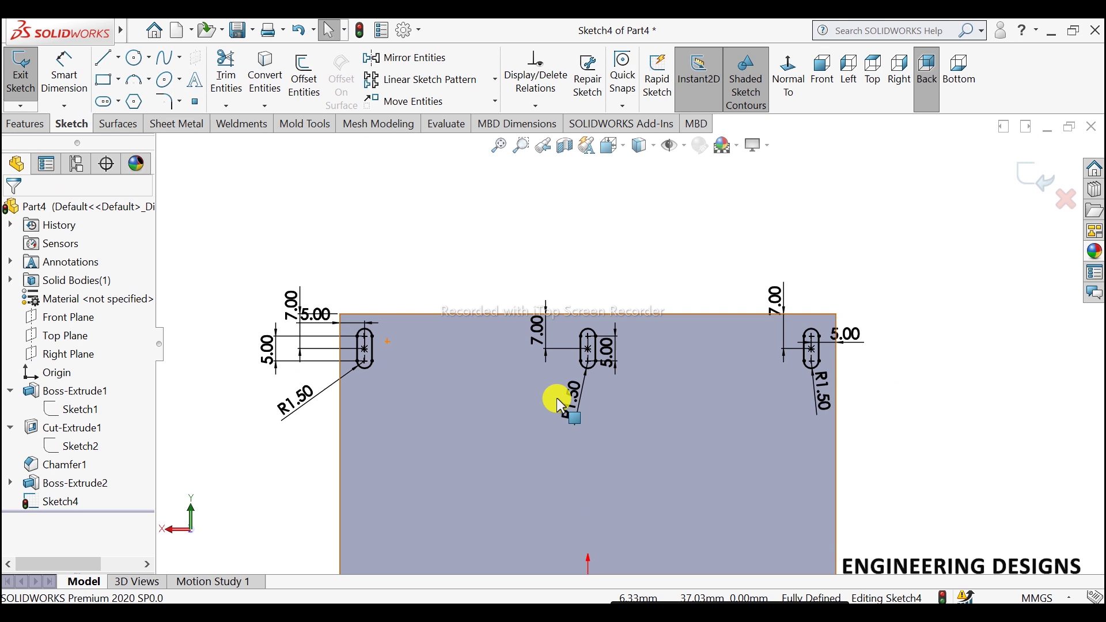
# - Make the middle slot's point vertical with the origin to fully define the sketch
pyautogui.click(590, 352)
pyautogui.scroll(2, 590, 353)
pyautogui.scroll(-3, 667, 475)
pyautogui.scroll(-3, 631, 470)
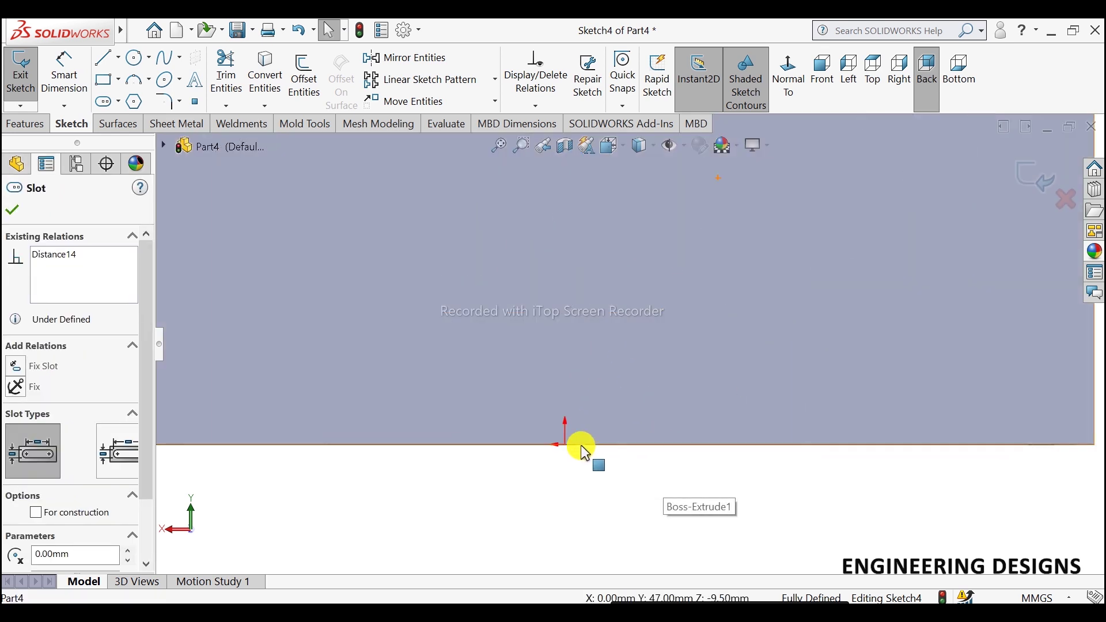
pyautogui.moveTo(570, 455); pyautogui.dragTo(563, 445)
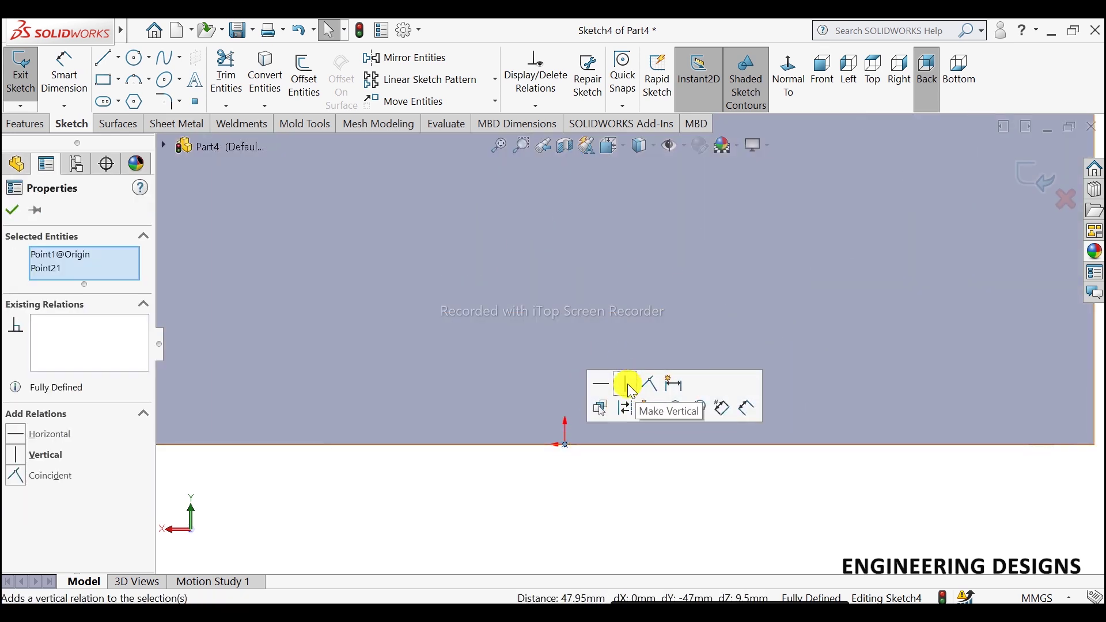
pyautogui.click(12, 210)
pyautogui.scroll(3, 432, 238)
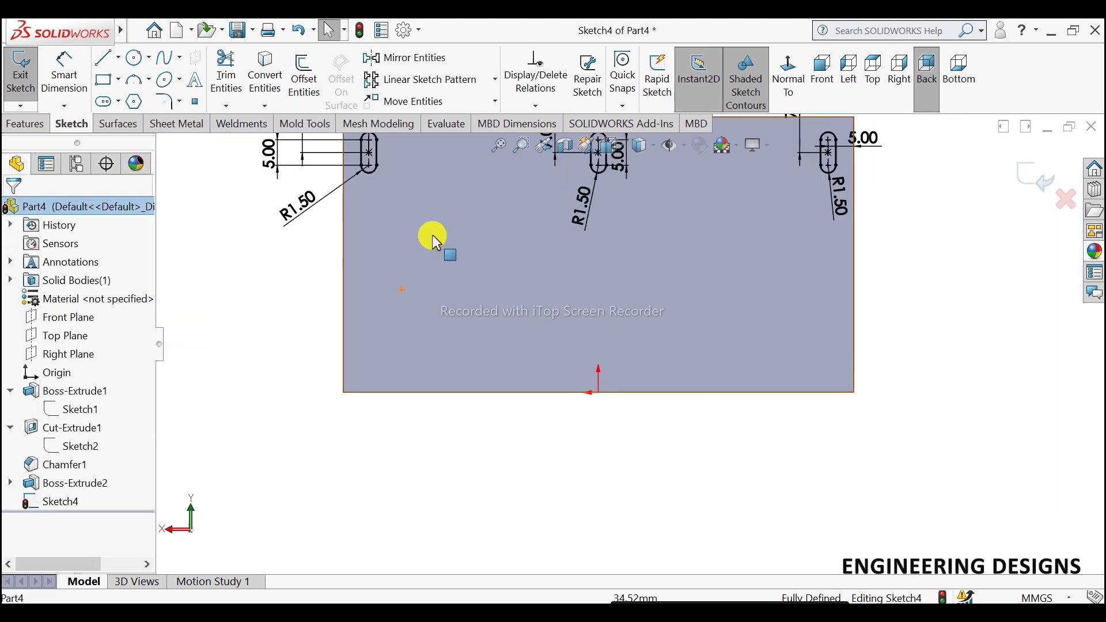
pyautogui.scroll(2, 570, 247)
pyautogui.scroll(-2, 571, 249)
pyautogui.scroll(-3, 563, 289)
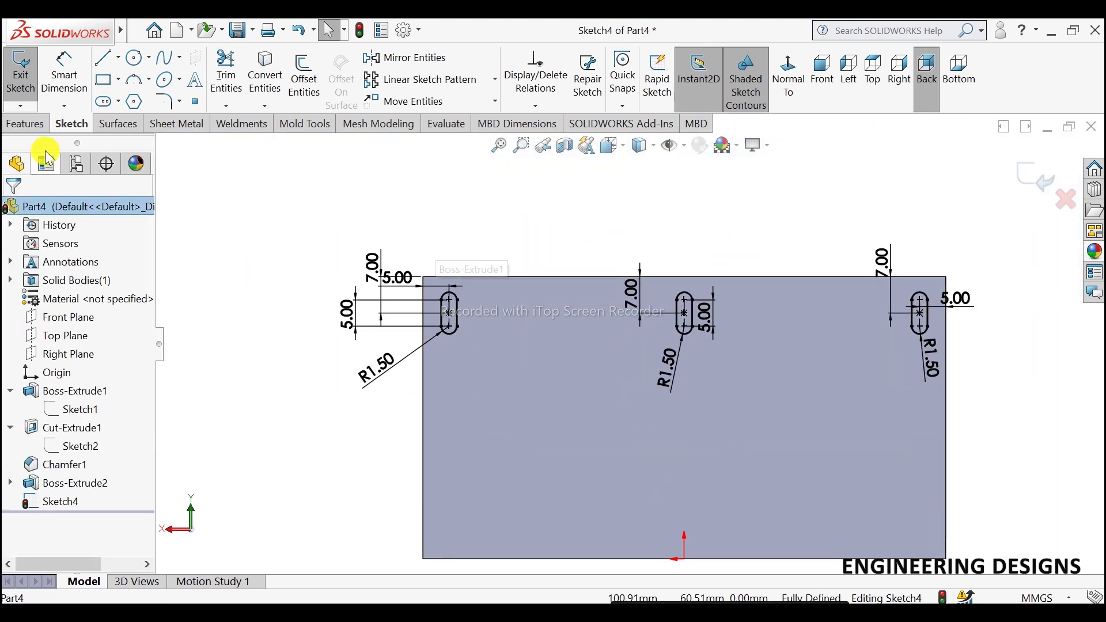
pyautogui.click(36, 118)
# - Extrude-cut the three slots through the wall and start a new sketch on its flat face
pyautogui.click(245, 78)
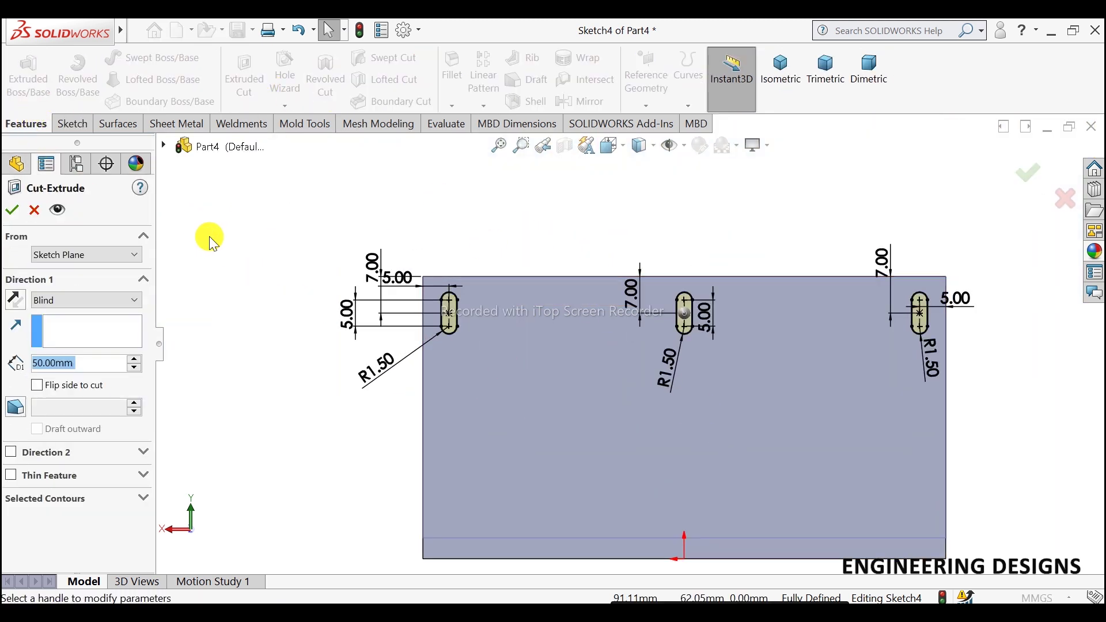
pyautogui.click(19, 214)
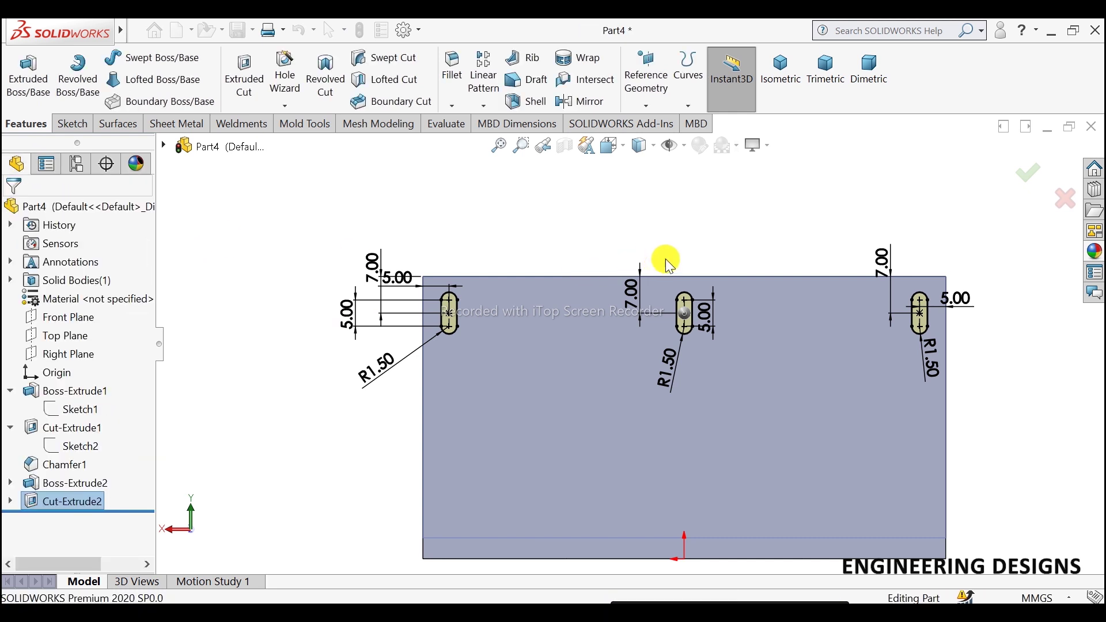
pyautogui.scroll(1, 749, 299)
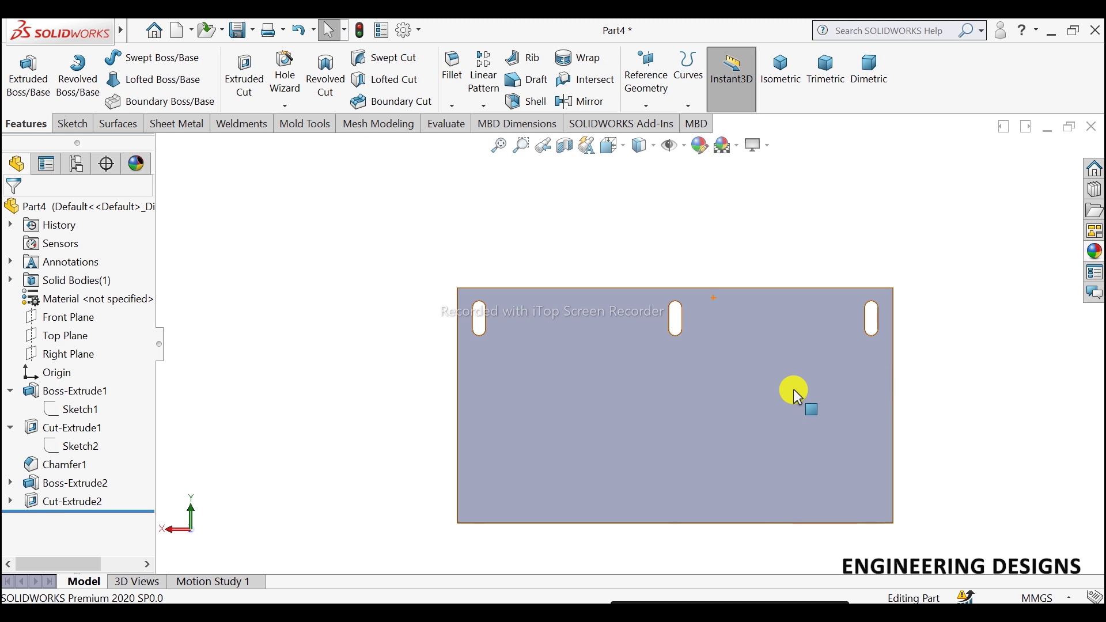
pyautogui.click(805, 314)
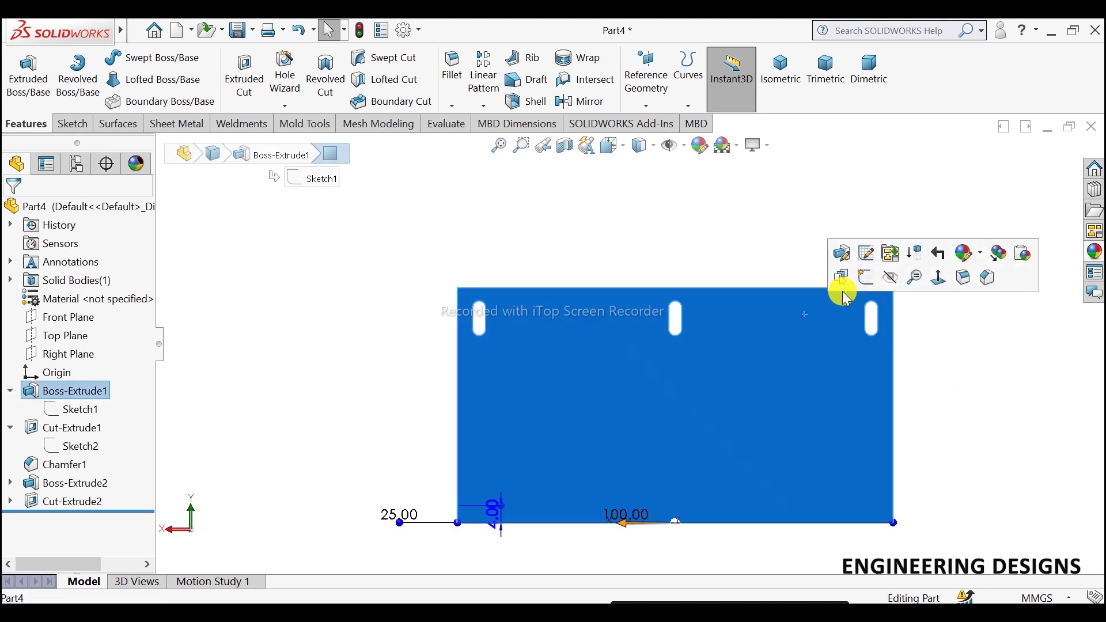
pyautogui.click(842, 282)
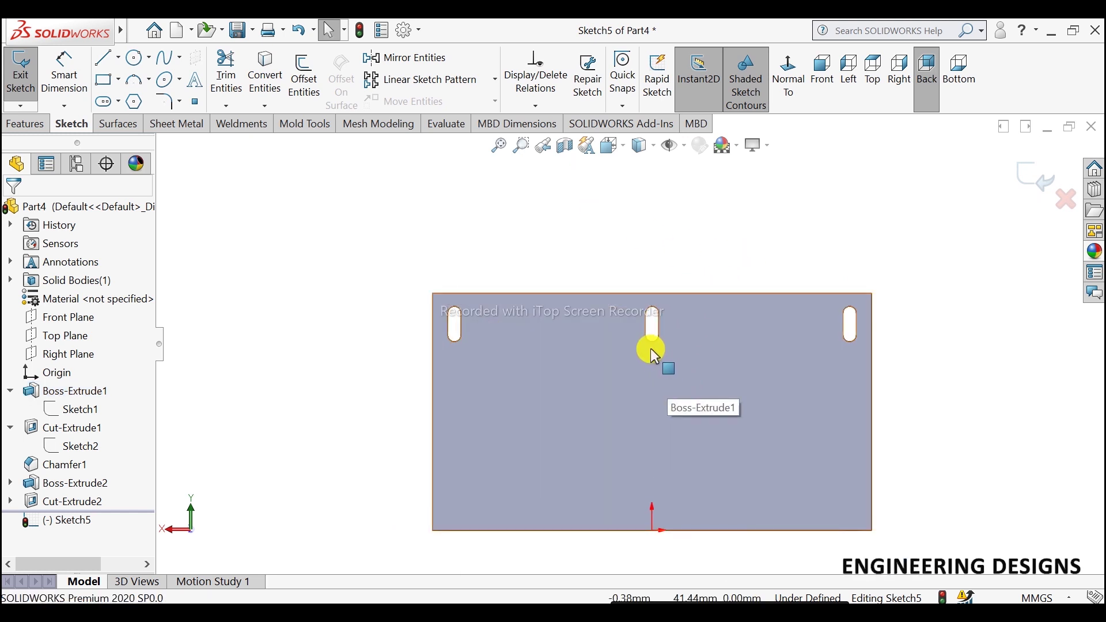
# - Exit the new sketch without adding any dimensions
pyautogui.click(64, 77)
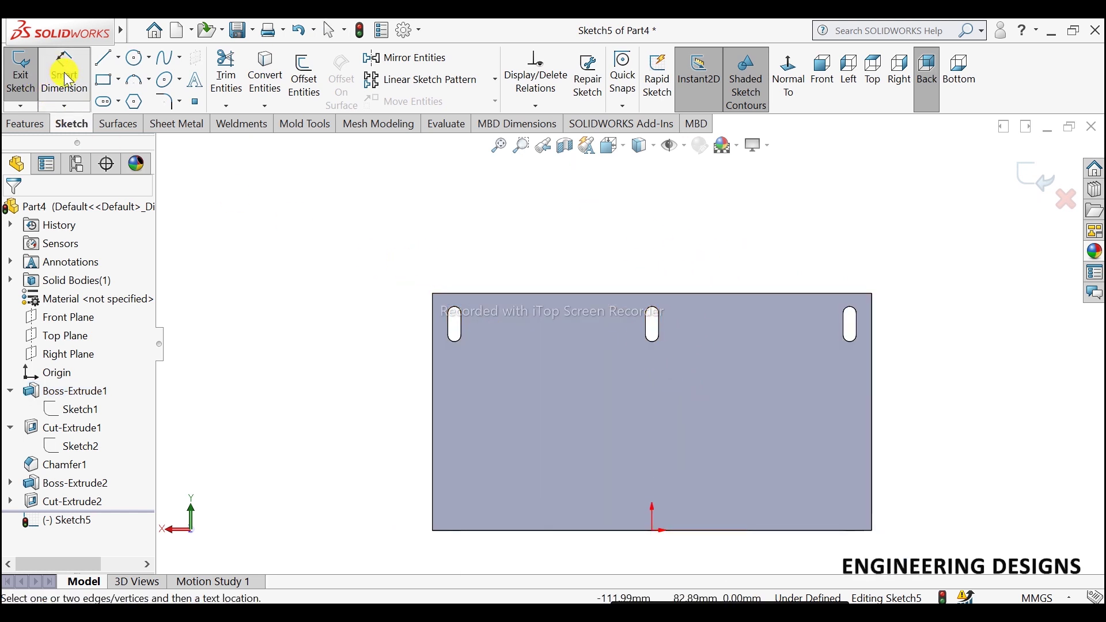
pyautogui.press('Escape')
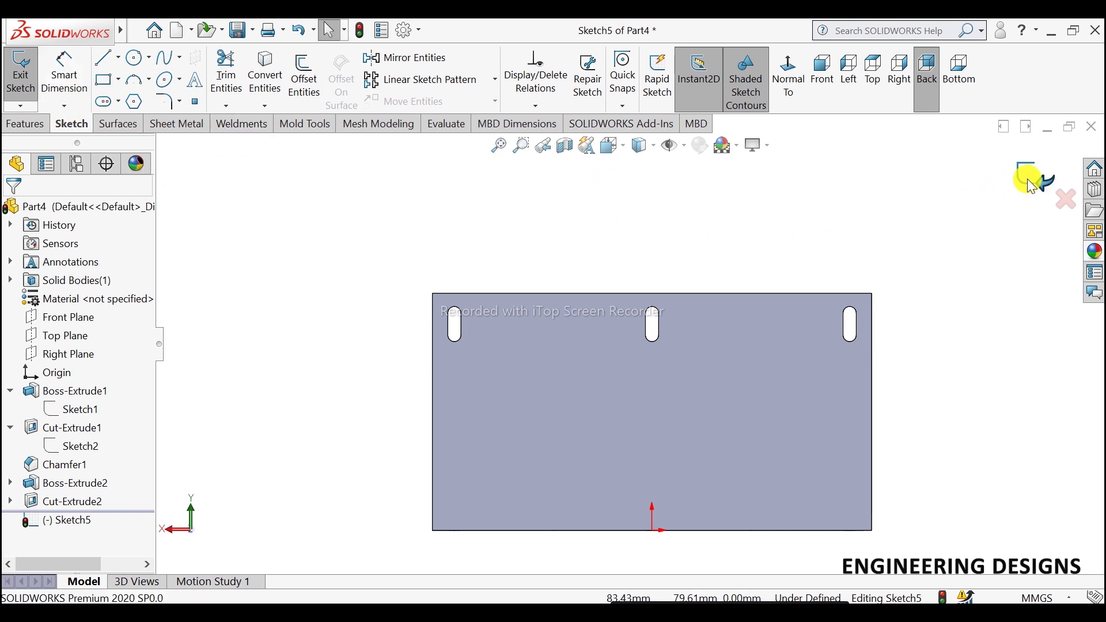
pyautogui.click(1031, 186)
# - Measure the wall's side face (238 mm²) and confirm its top edge is 100 mm long
pyautogui.click(452, 125)
pyautogui.moveTo(837, 255)
pyautogui.mouseDown(button='middle')
pyautogui.moveTo(763, 283)
pyautogui.moveTo(775, 301)
pyautogui.mouseUp(button='middle')
pyautogui.click(121, 69)
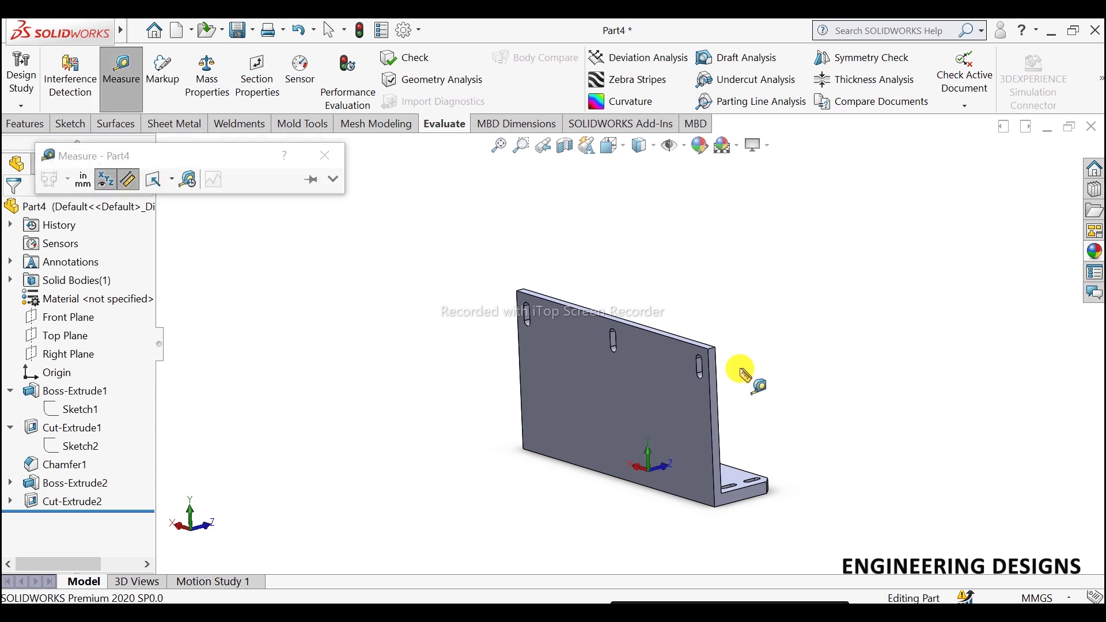
pyautogui.scroll(-3, 745, 375)
pyautogui.click(647, 333)
pyautogui.scroll(5, 647, 334)
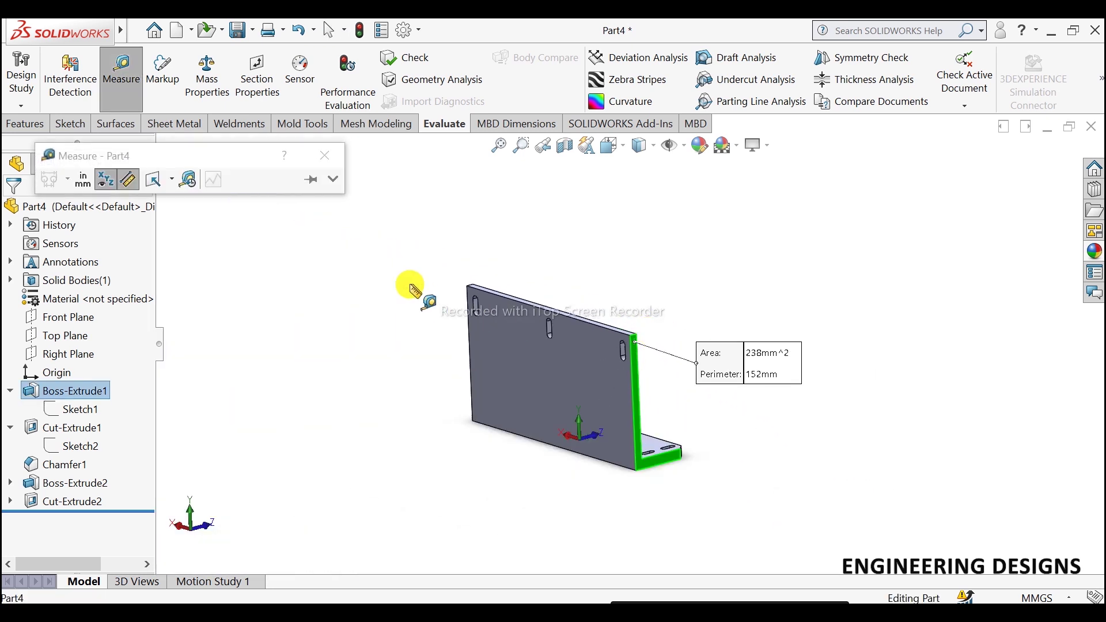
pyautogui.moveTo(415, 288); pyautogui.dragTo(526, 317, button='middle')
pyautogui.scroll(-5, 527, 316)
pyautogui.click(706, 301)
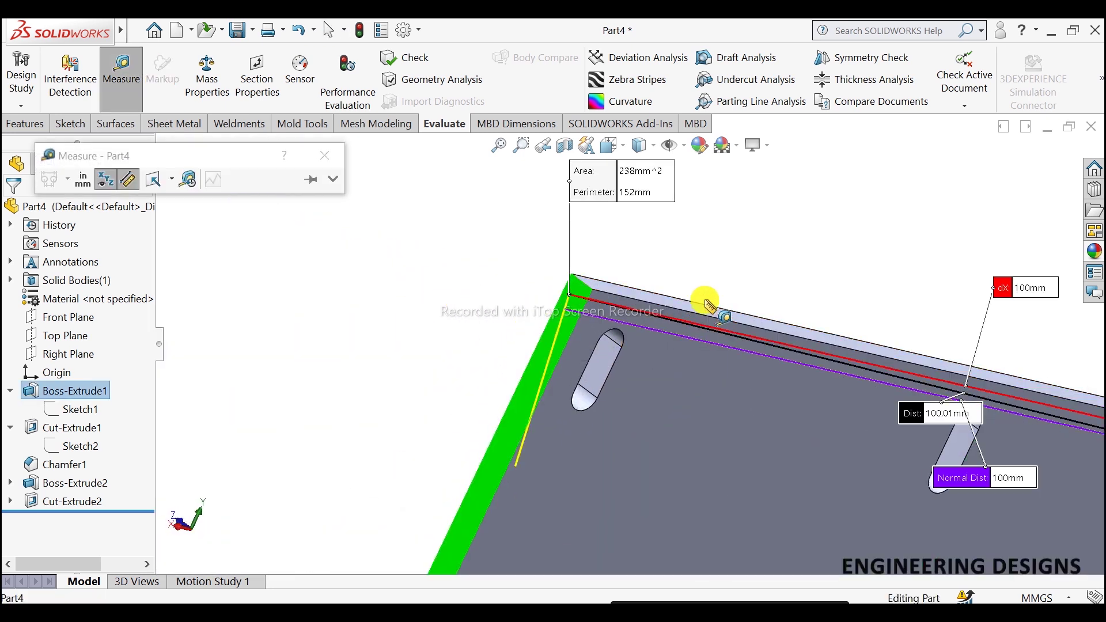
pyautogui.scroll(3, 720, 299)
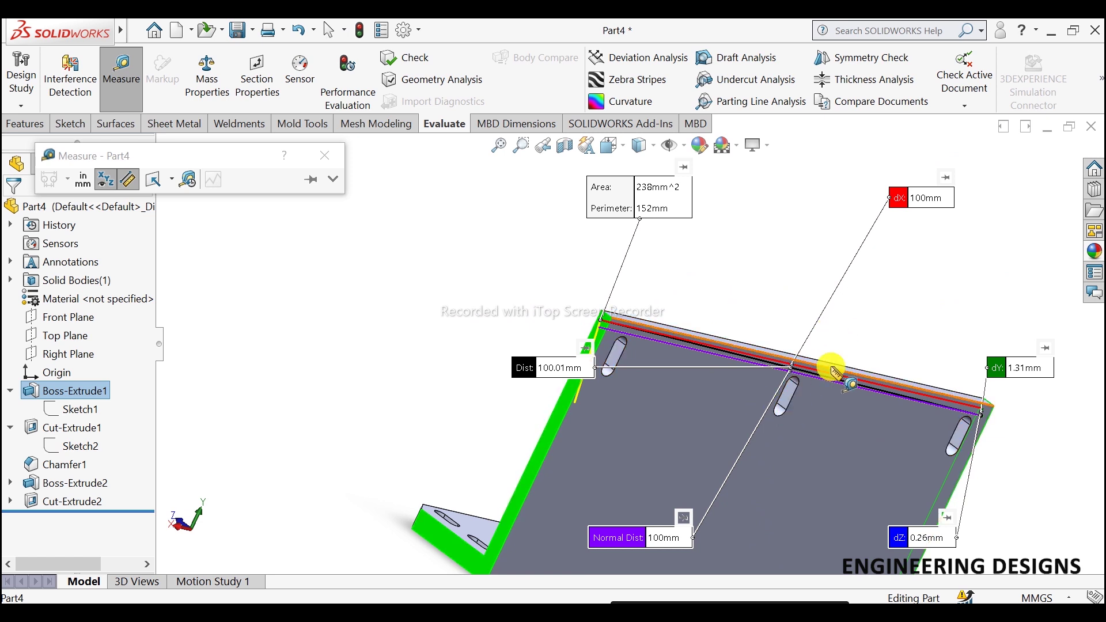
pyautogui.scroll(1, 832, 367)
pyautogui.scroll(1, 833, 357)
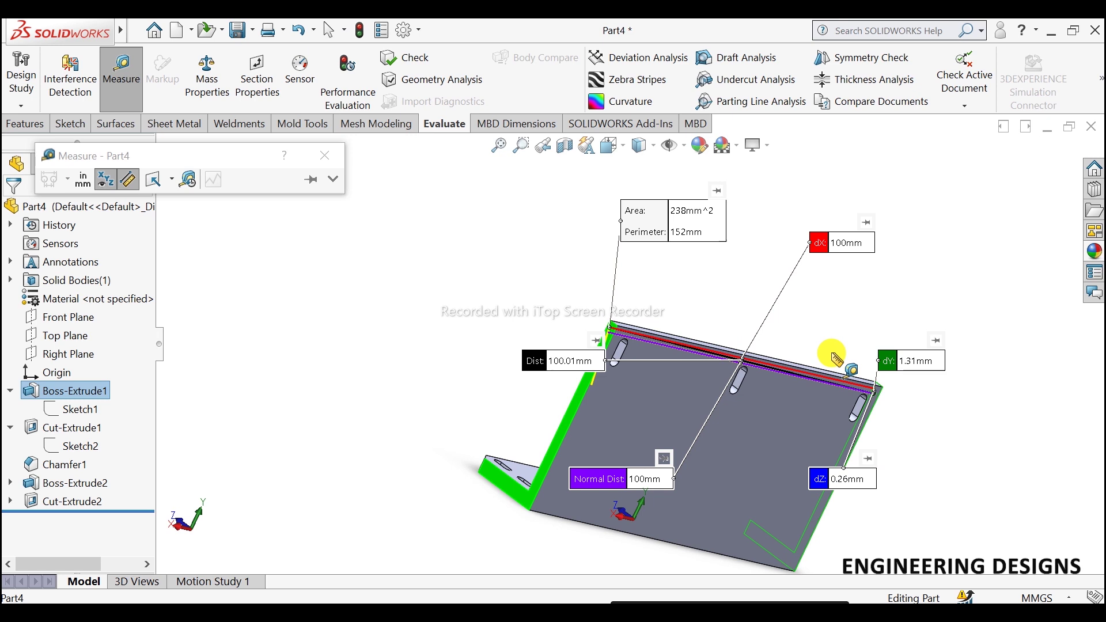
pyautogui.press('Escape')
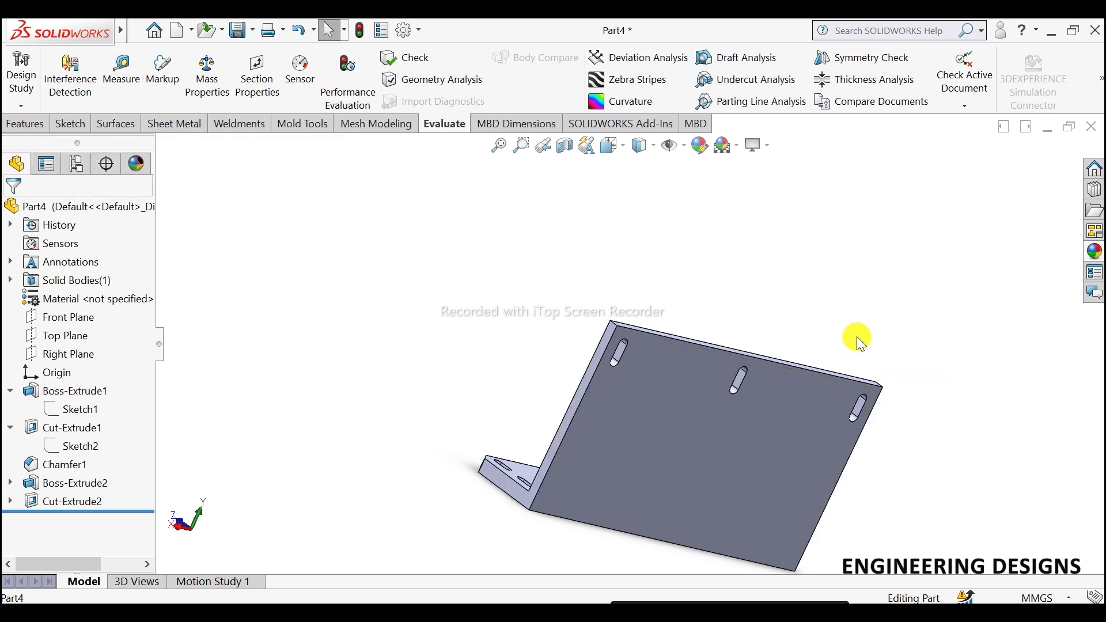
pyautogui.moveTo(856, 337)
pyautogui.mouseDown(button='middle')
pyautogui.moveTo(654, 333)
pyautogui.moveTo(660, 358)
pyautogui.moveTo(595, 361)
pyautogui.moveTo(597, 388)
pyautogui.moveTo(573, 420)
pyautogui.mouseUp(button='middle')
# - Open a new sketch on the wall face and view it head-on
pyautogui.click(576, 365)
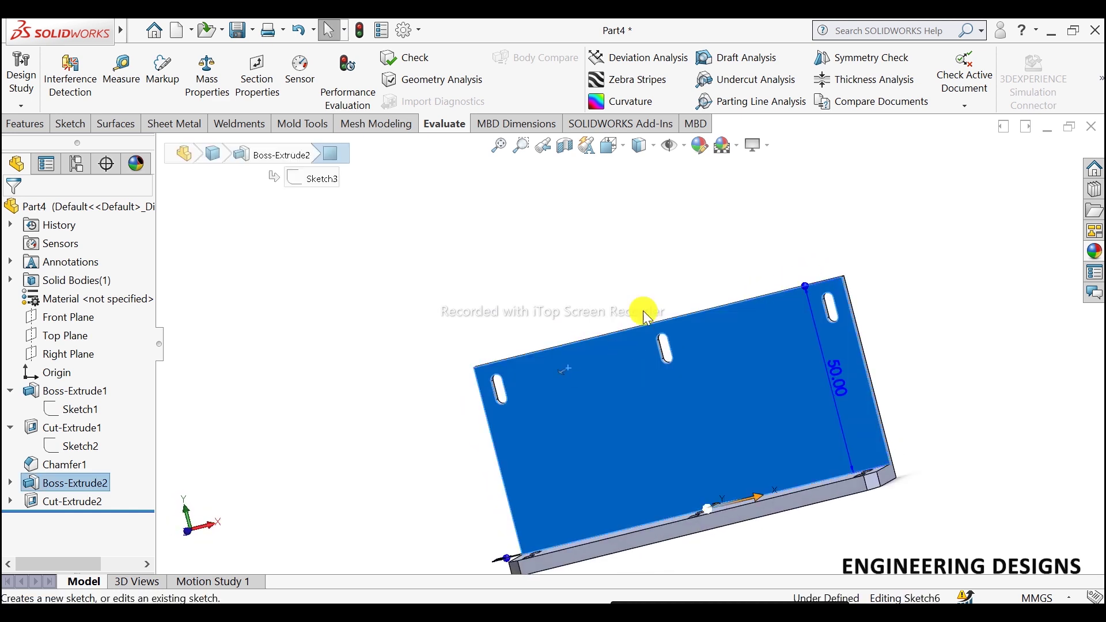
pyautogui.click(638, 314)
pyautogui.click(794, 65)
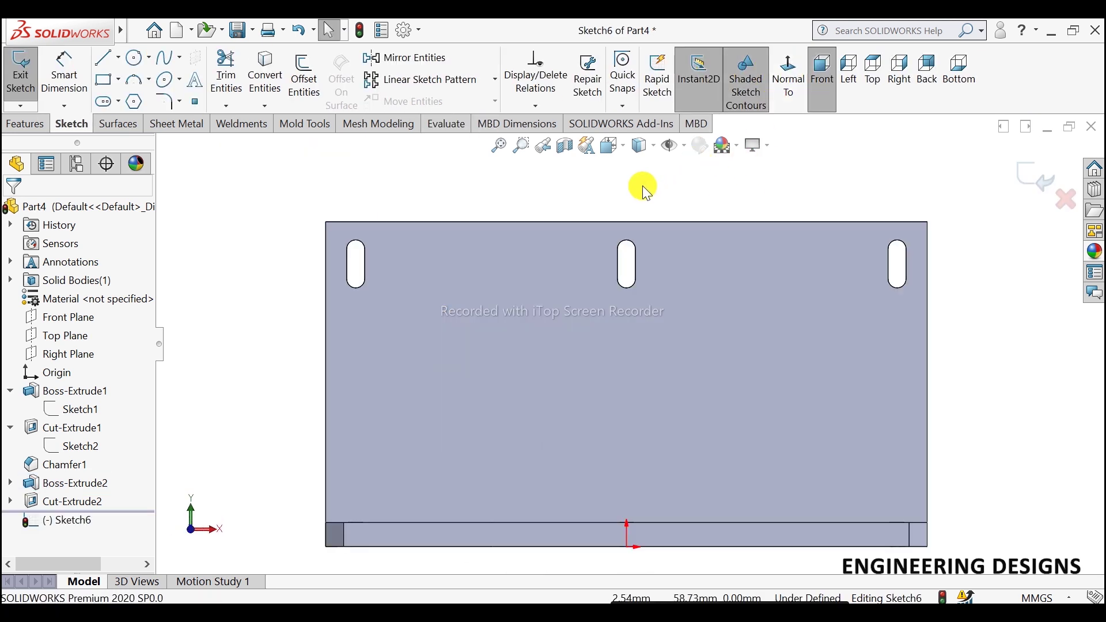
pyautogui.scroll(-2, 642, 185)
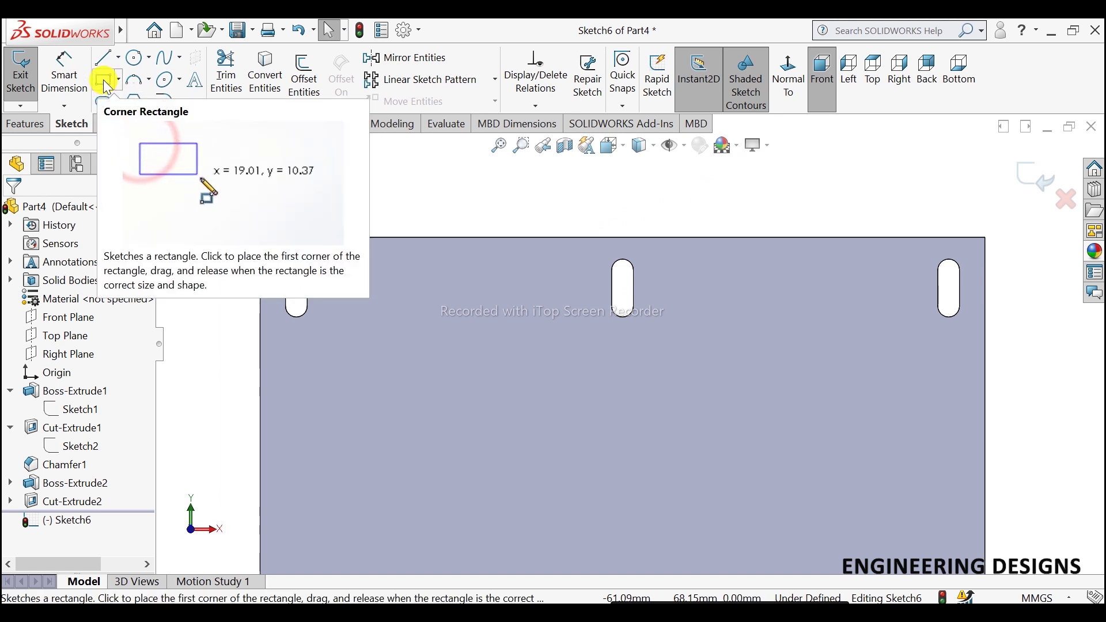
# - Draw two corner rectangles hanging from the top edge, one each side of the centre slot
pyautogui.click(119, 78)
pyautogui.click(126, 103)
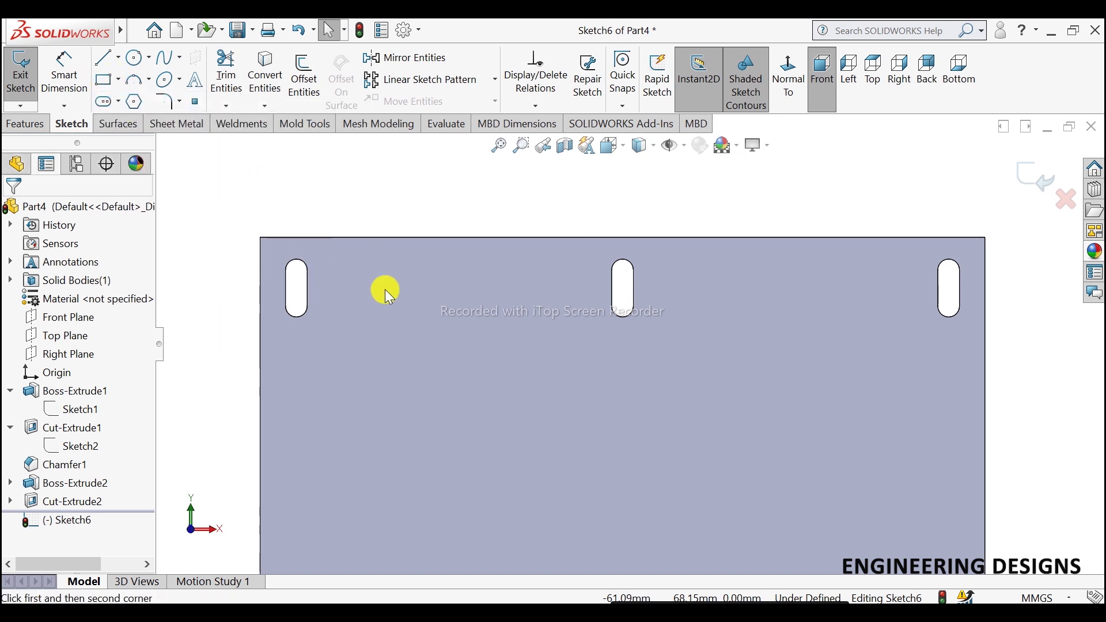
pyautogui.click(377, 238)
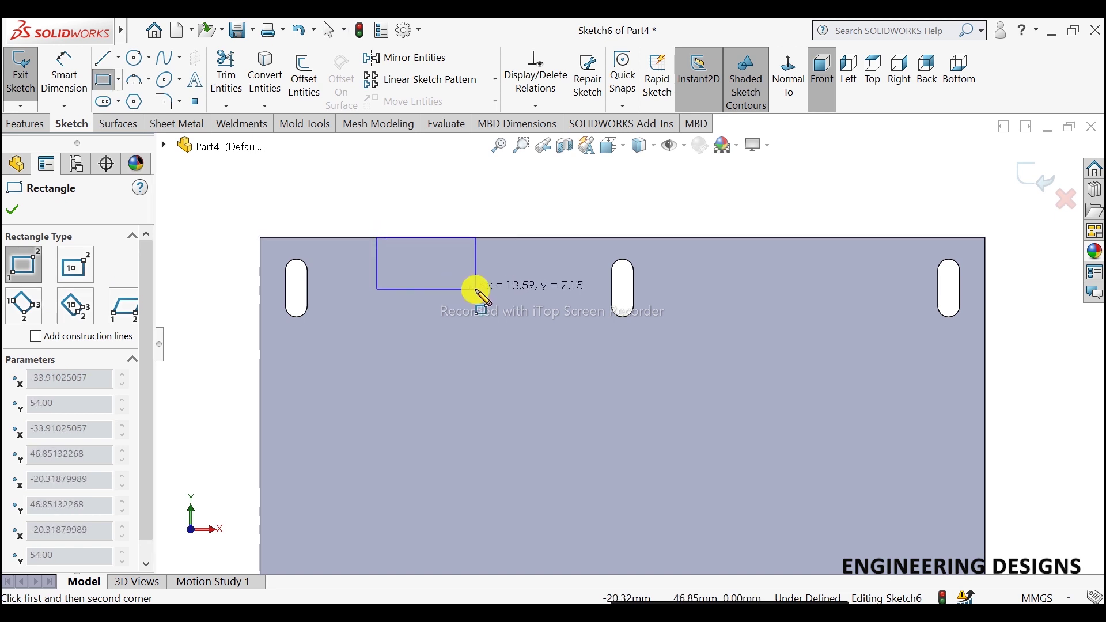
pyautogui.click(479, 284)
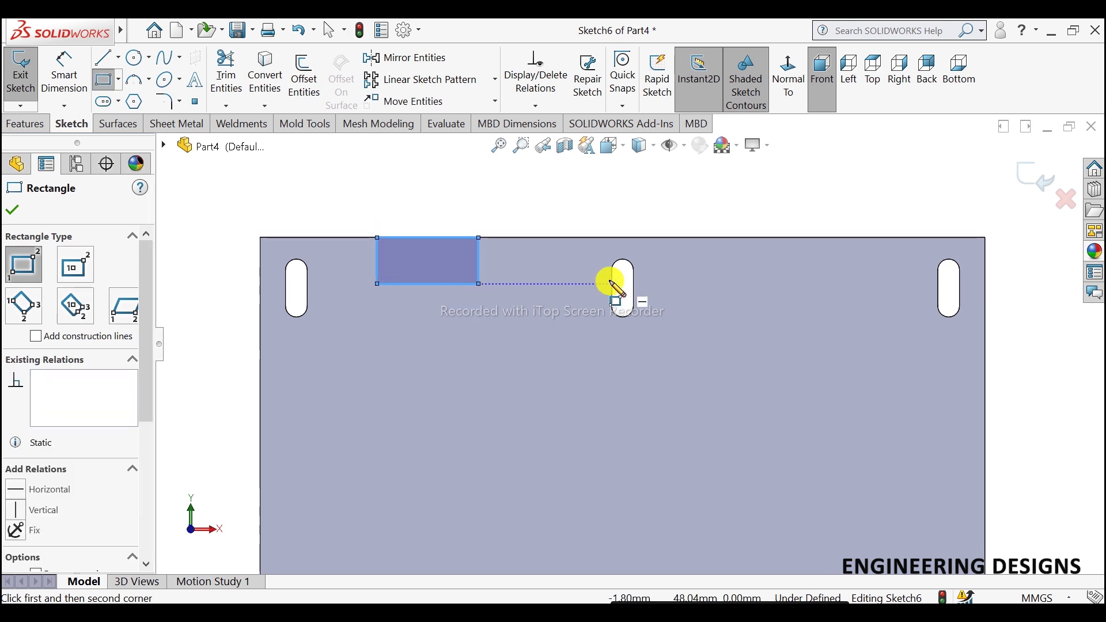
pyautogui.click(740, 238)
pyautogui.click(828, 284)
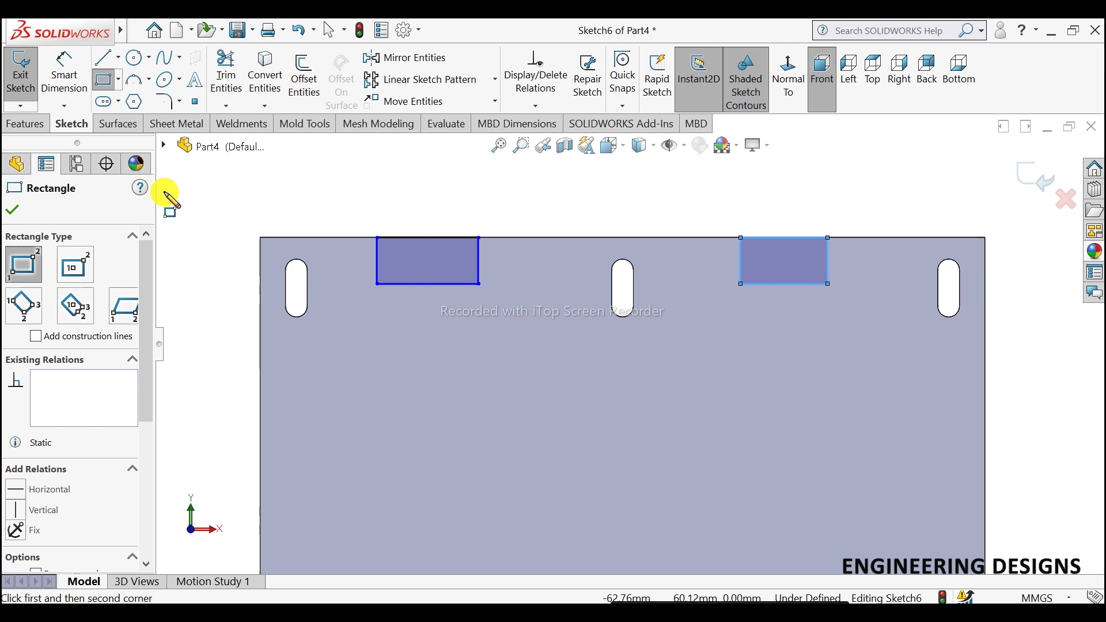
pyautogui.click(12, 210)
pyautogui.click(90, 100)
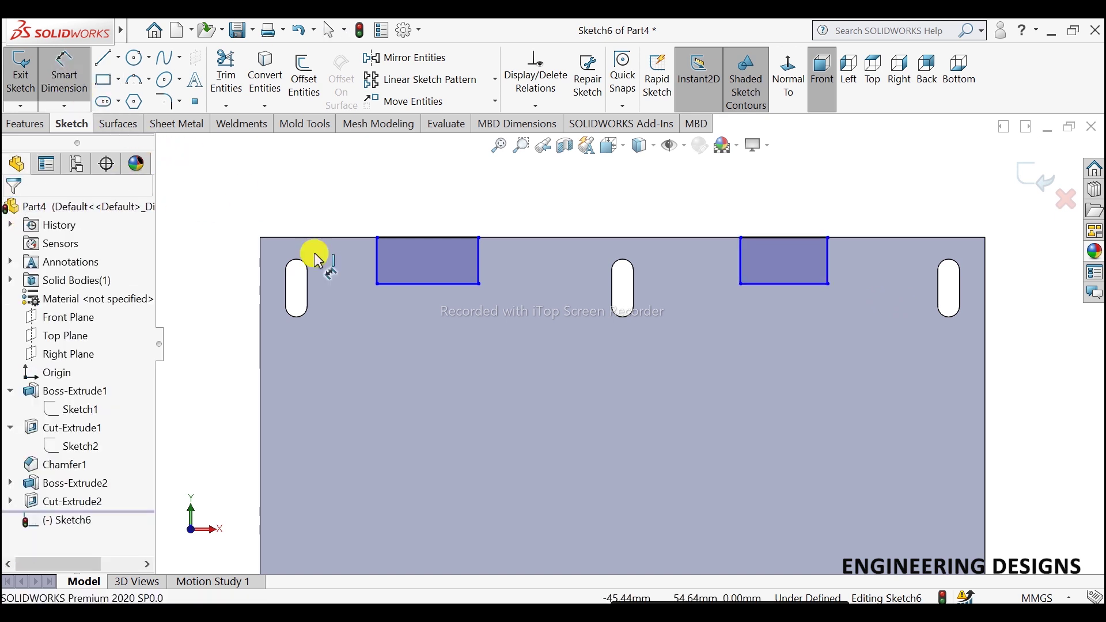
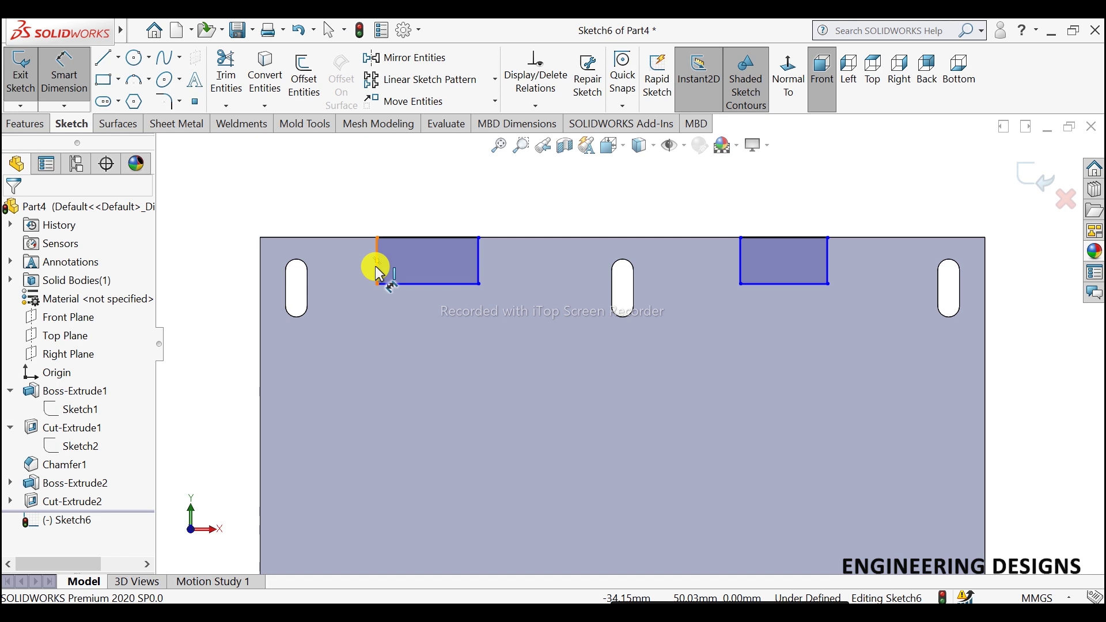
# - Dimension the left and right slots 12.5 mm from the part's left and right edges
pyautogui.click(262, 293)
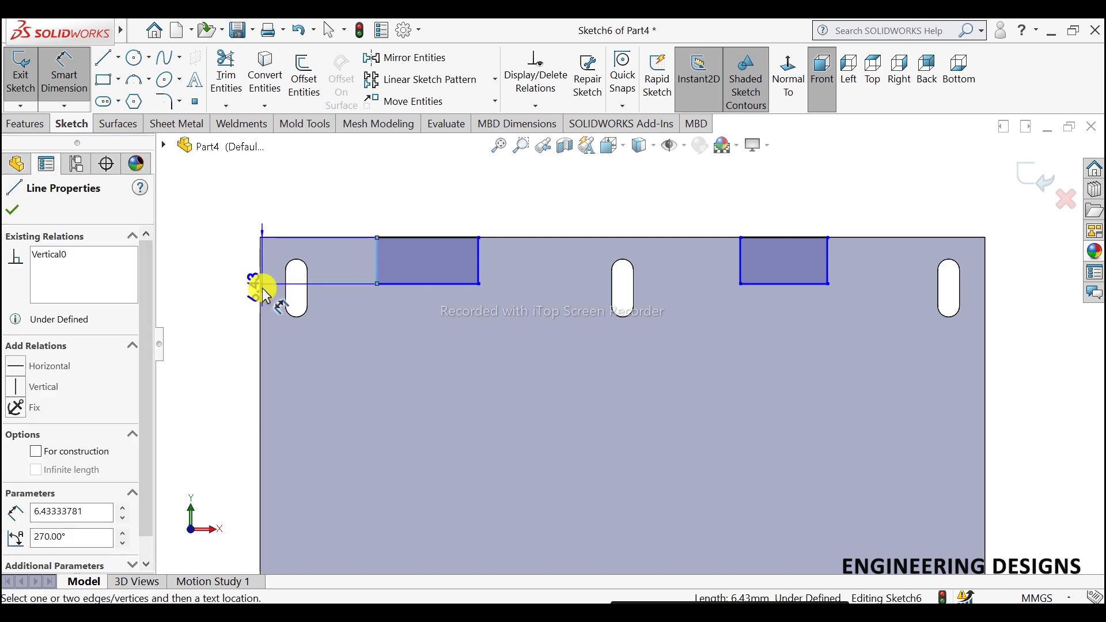
pyautogui.click(202, 283)
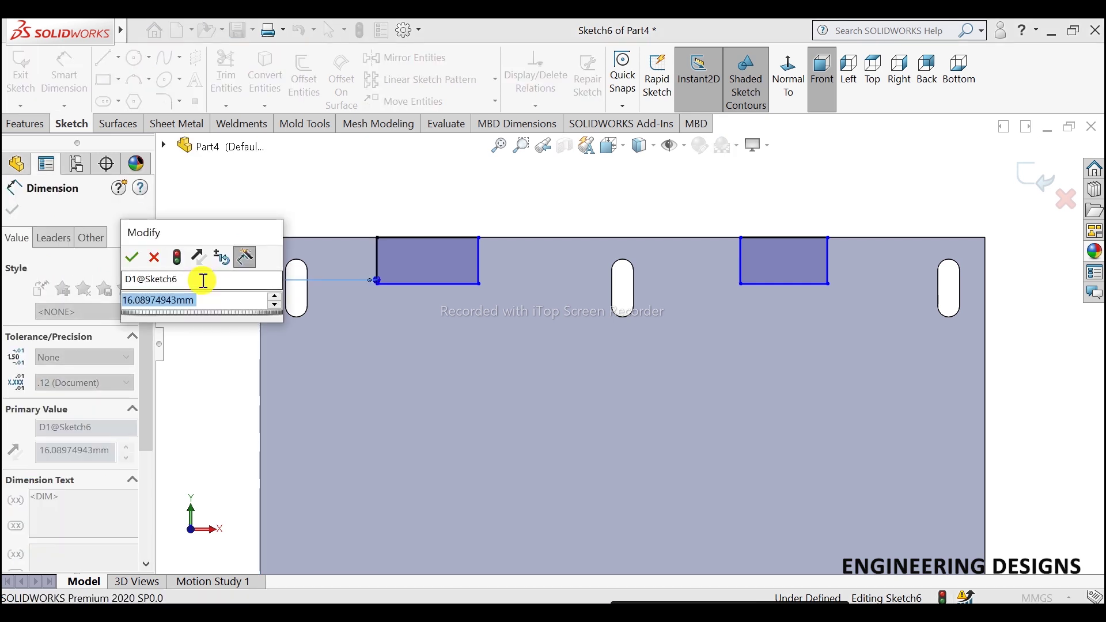
pyautogui.write('16')
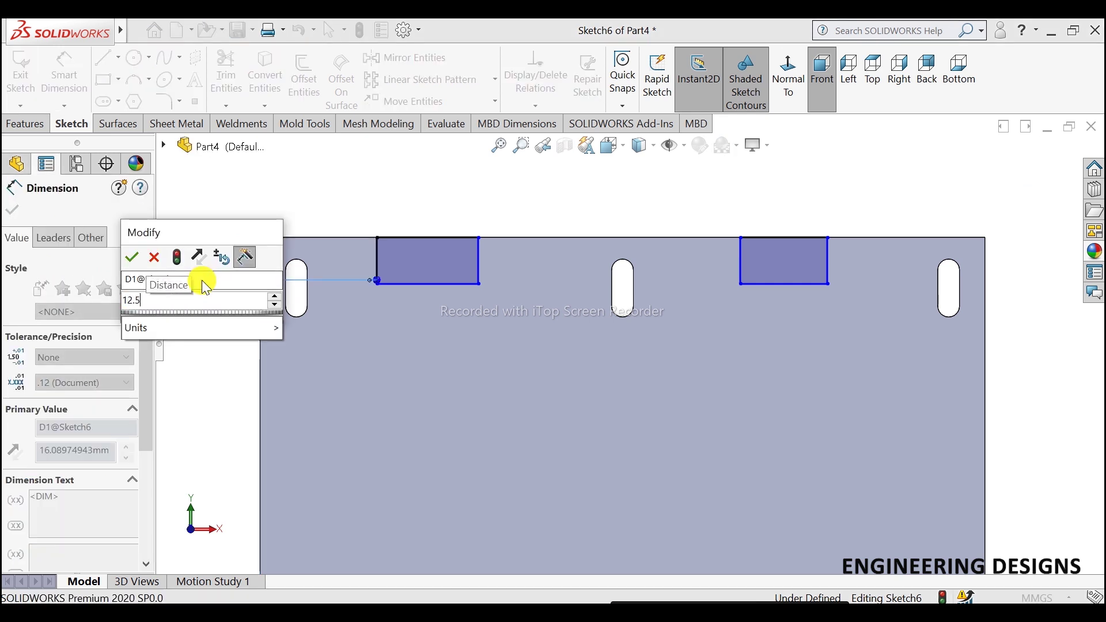
pyautogui.press('Return')
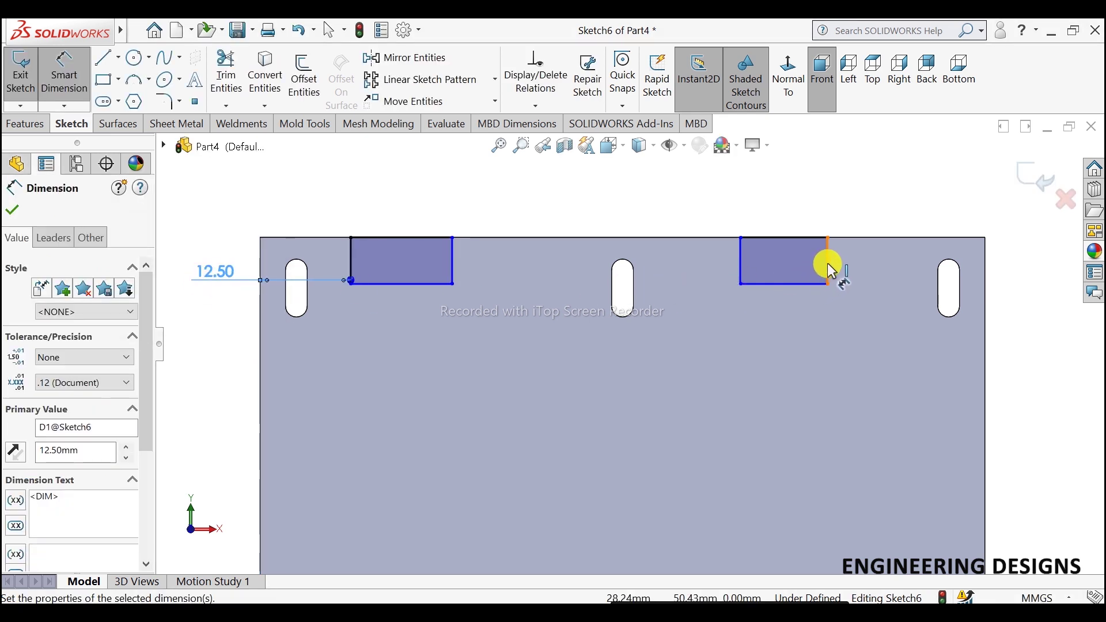
pyautogui.click(828, 263)
pyautogui.click(985, 259)
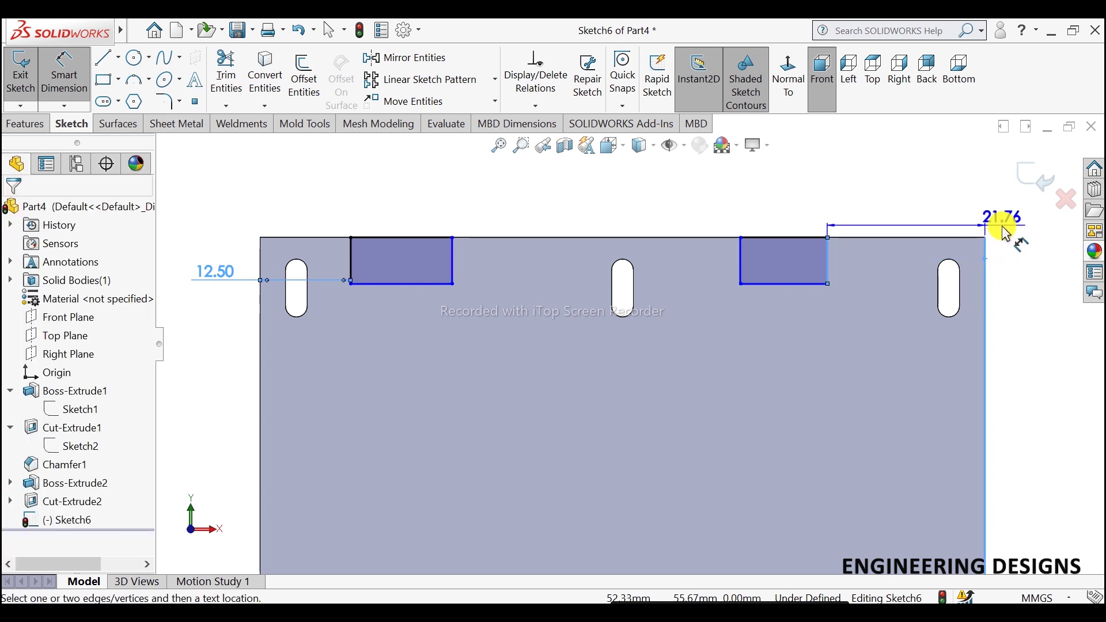
pyautogui.click(1002, 229)
pyautogui.write('12.5')
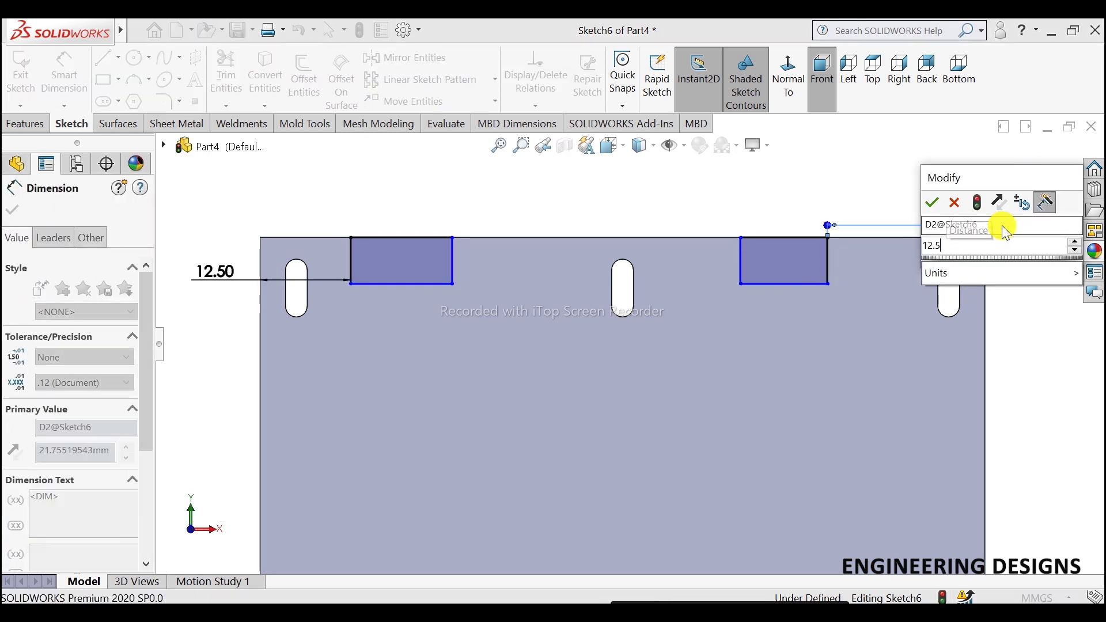
pyautogui.press('Return')
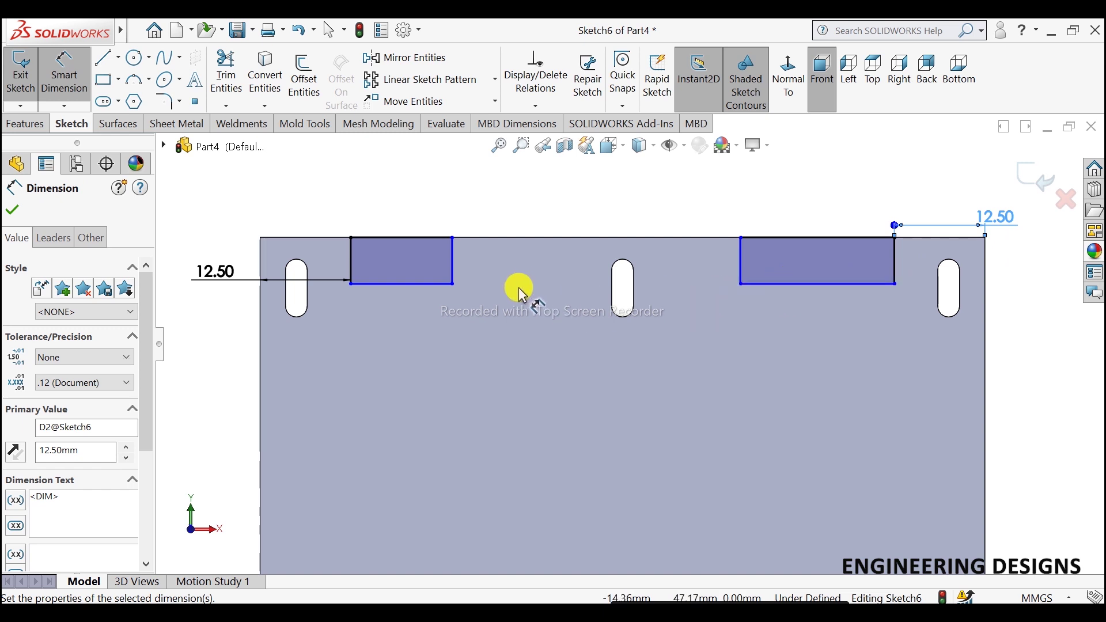
# - Set the gap between the two slots to 50 mm
pyautogui.click(453, 259)
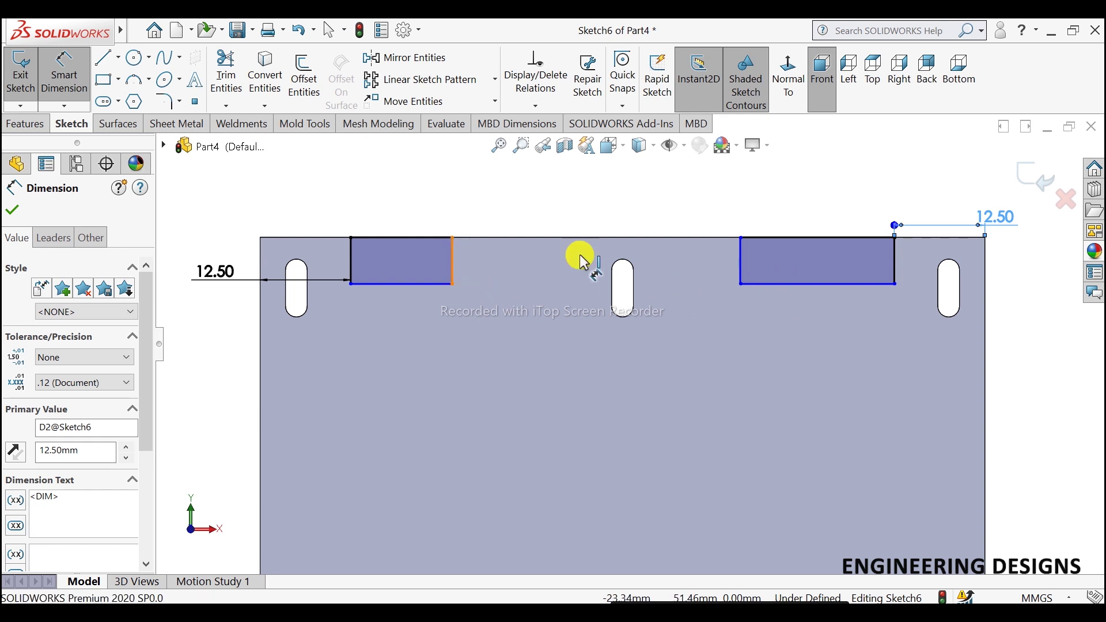
pyautogui.click(736, 260)
pyautogui.click(611, 212)
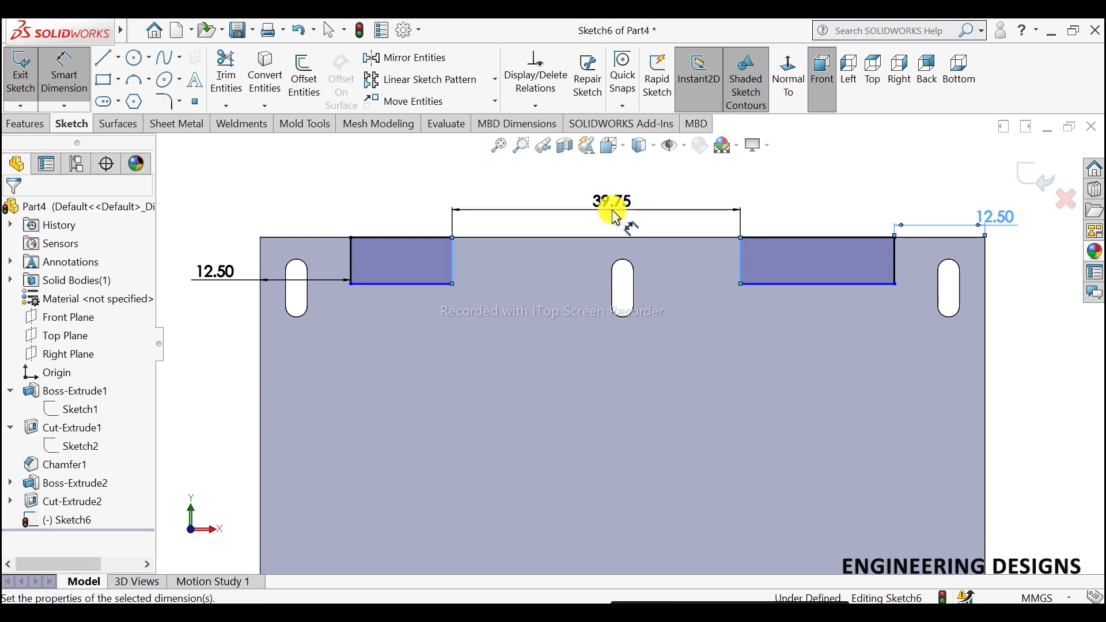
pyautogui.write('50')
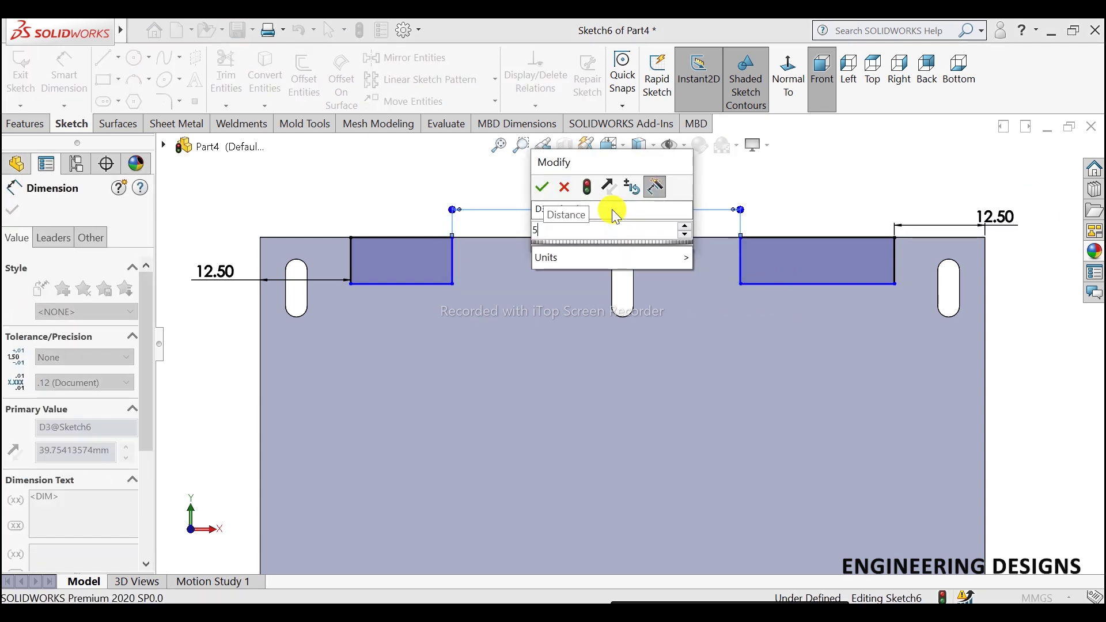
pyautogui.press('Return')
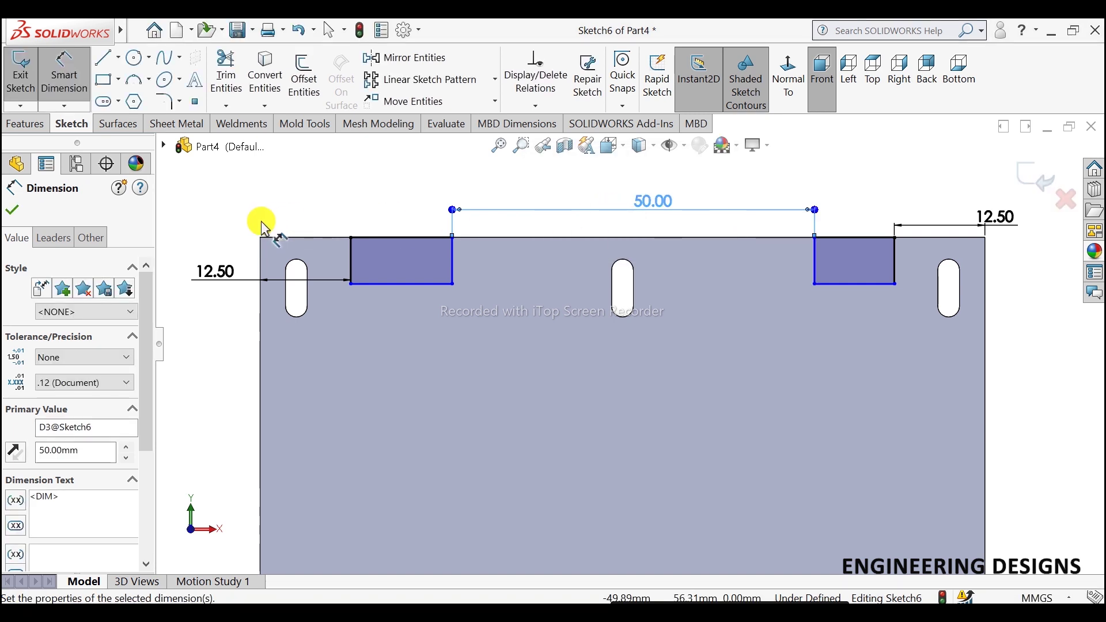
pyautogui.click(12, 210)
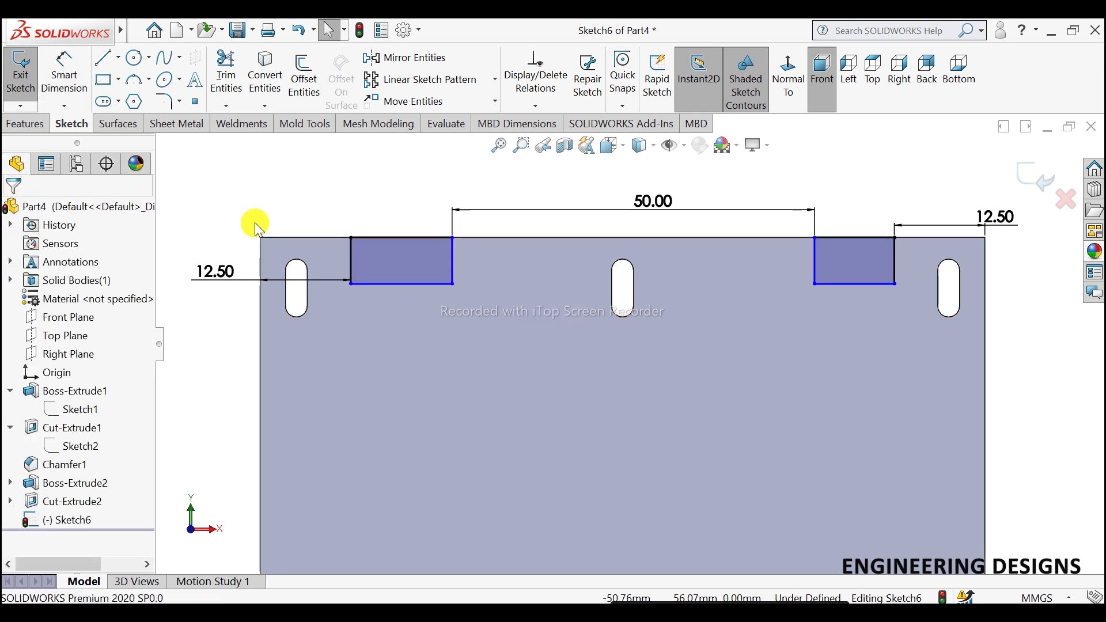
pyautogui.click(64, 72)
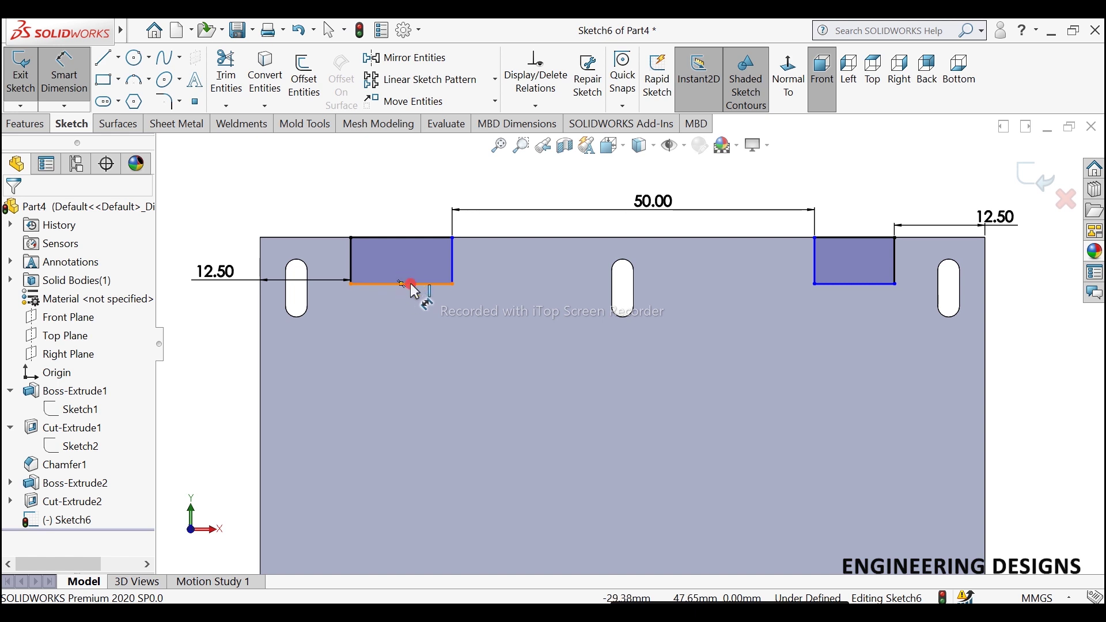
# - Dimension both slots' bottom edges to 16 mm width, discarding an over-defining dimension
pyautogui.click(411, 285)
pyautogui.click(407, 324)
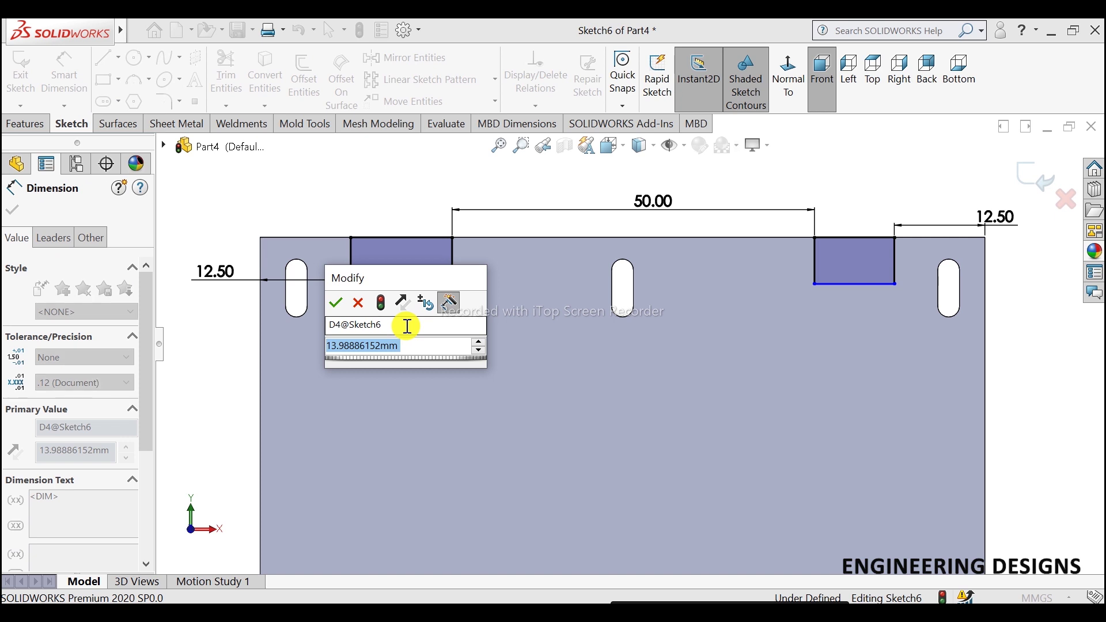
pyautogui.write('16')
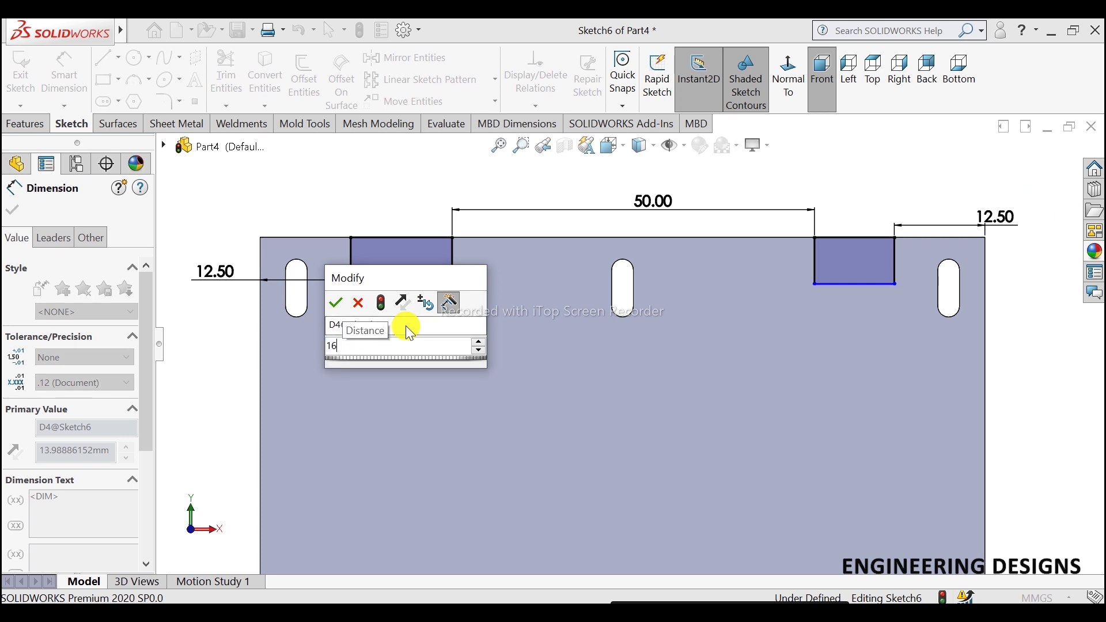
pyautogui.press('Return')
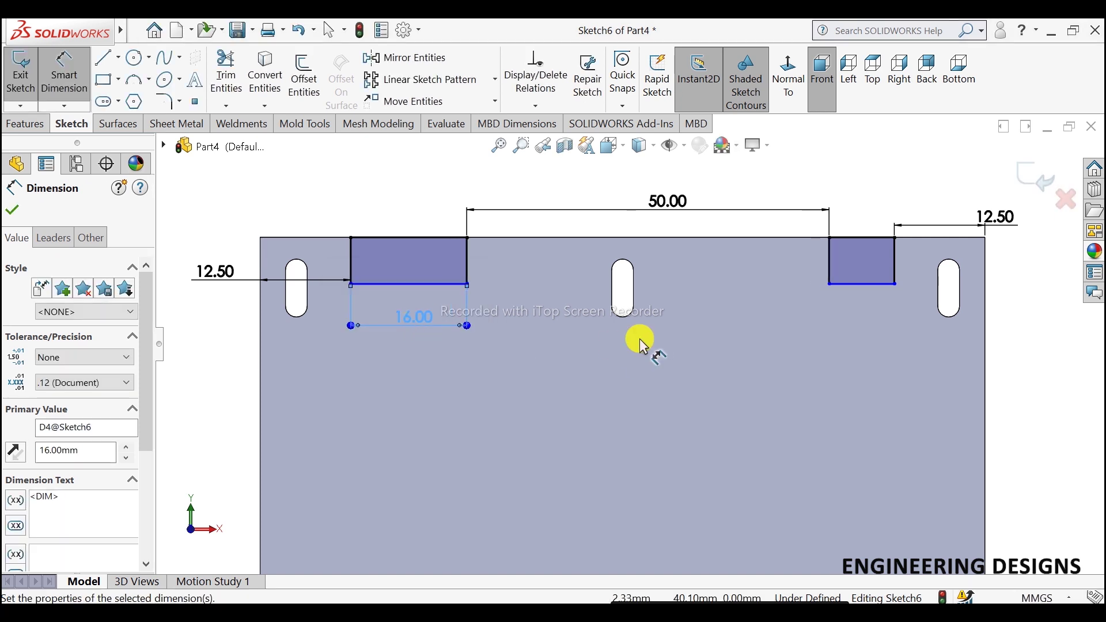
pyautogui.click(843, 291)
pyautogui.click(828, 328)
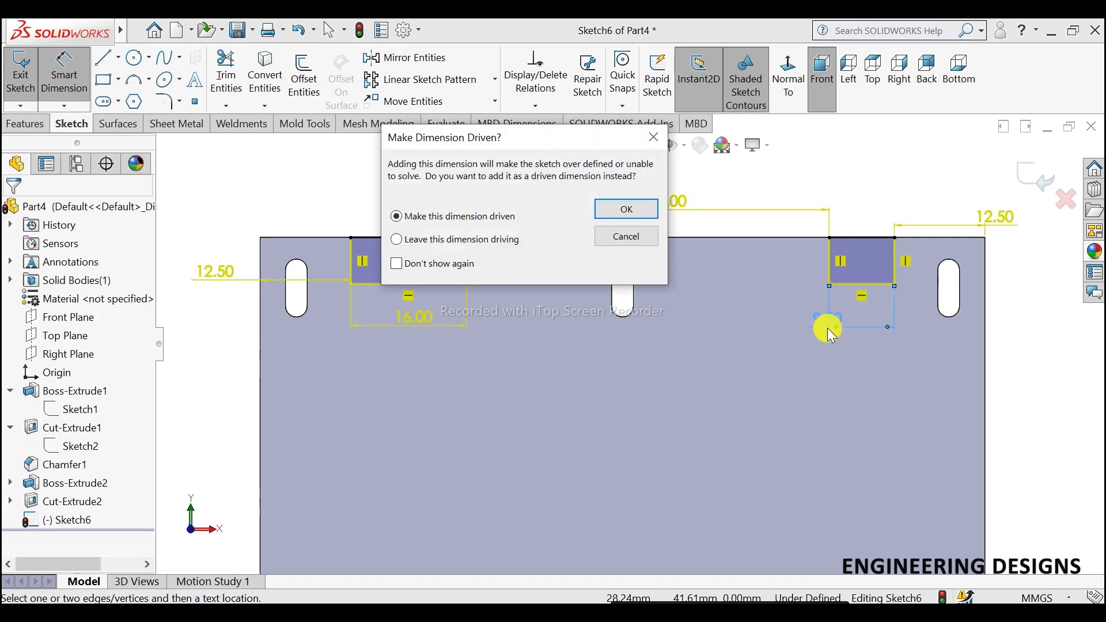
pyautogui.click(628, 239)
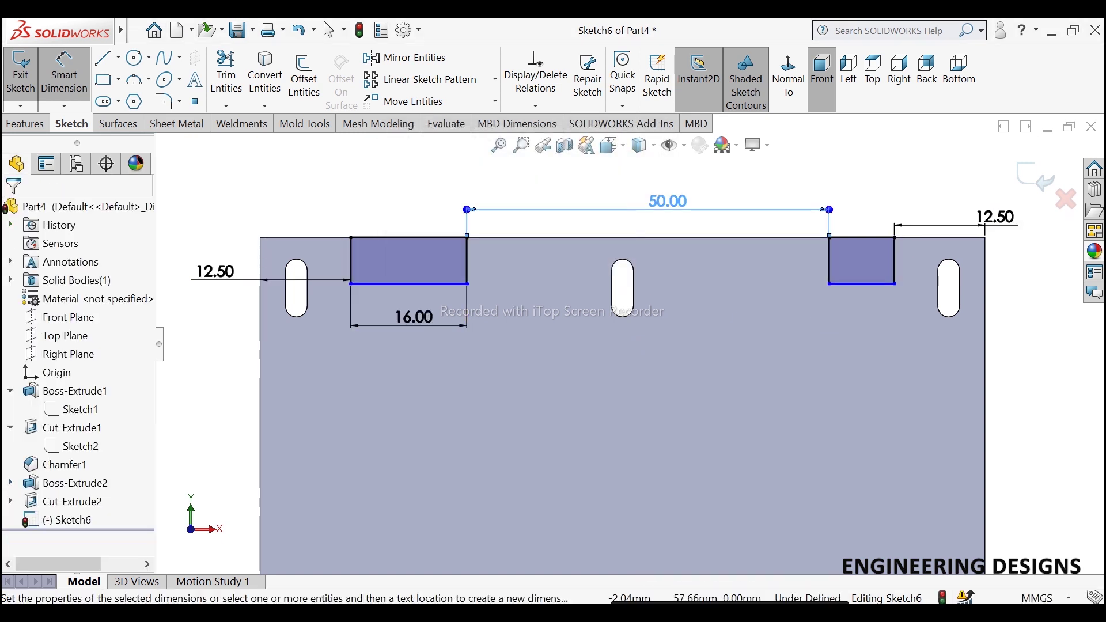
pyautogui.press('Escape')
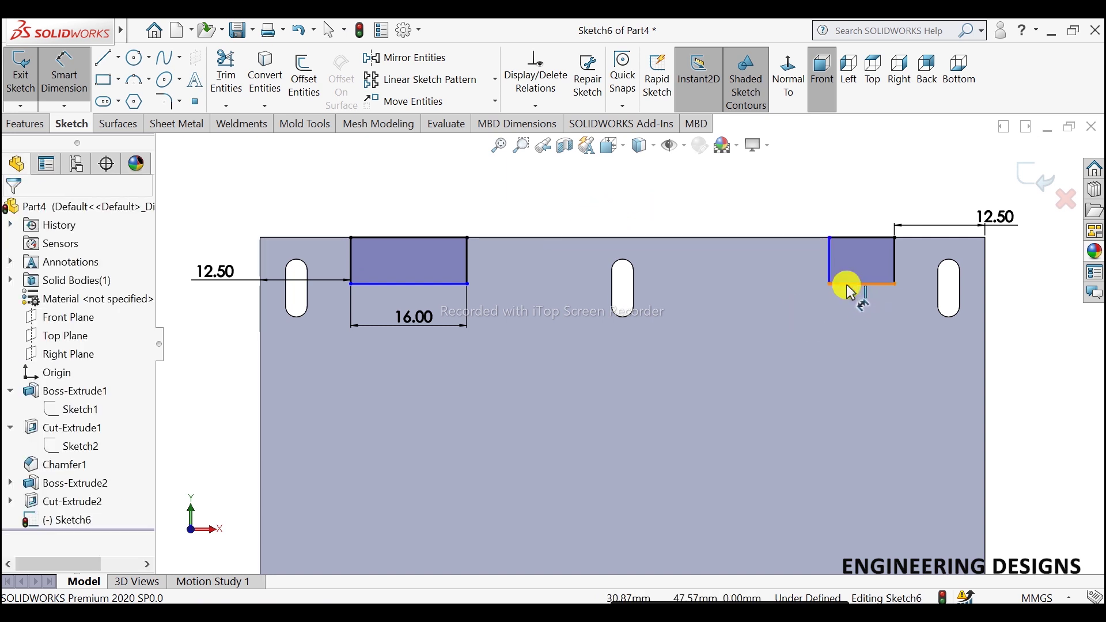
pyautogui.click(850, 291)
pyautogui.click(840, 323)
pyautogui.write('16')
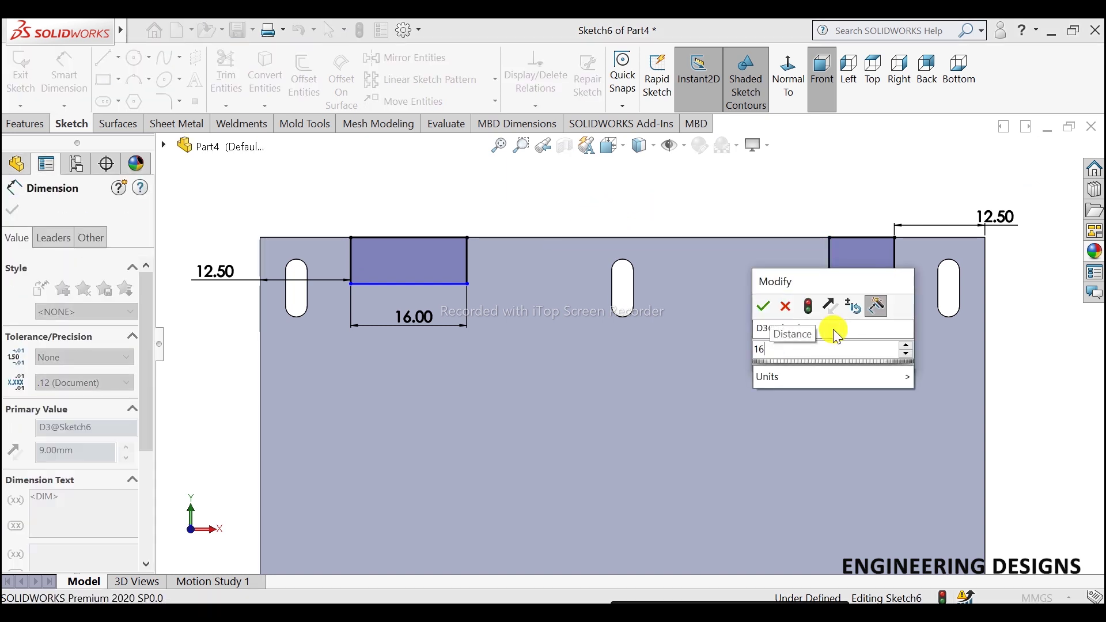
pyautogui.press('Return')
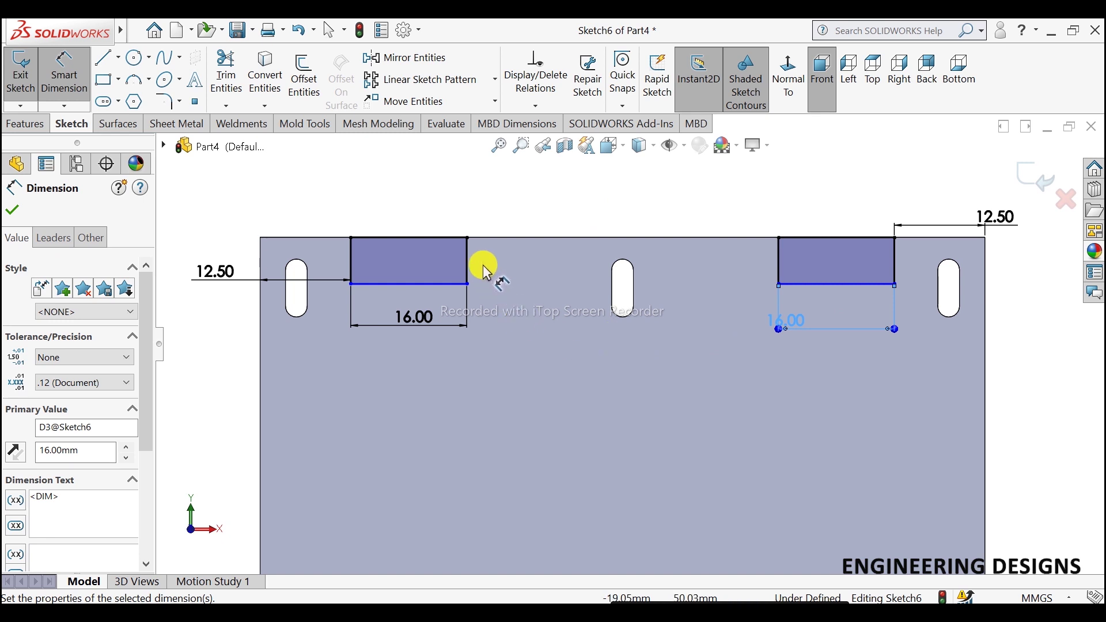
# - Set both slots' depth to 8 mm, correcting the left one from 10 mm
pyautogui.click(466, 258)
pyautogui.click(499, 267)
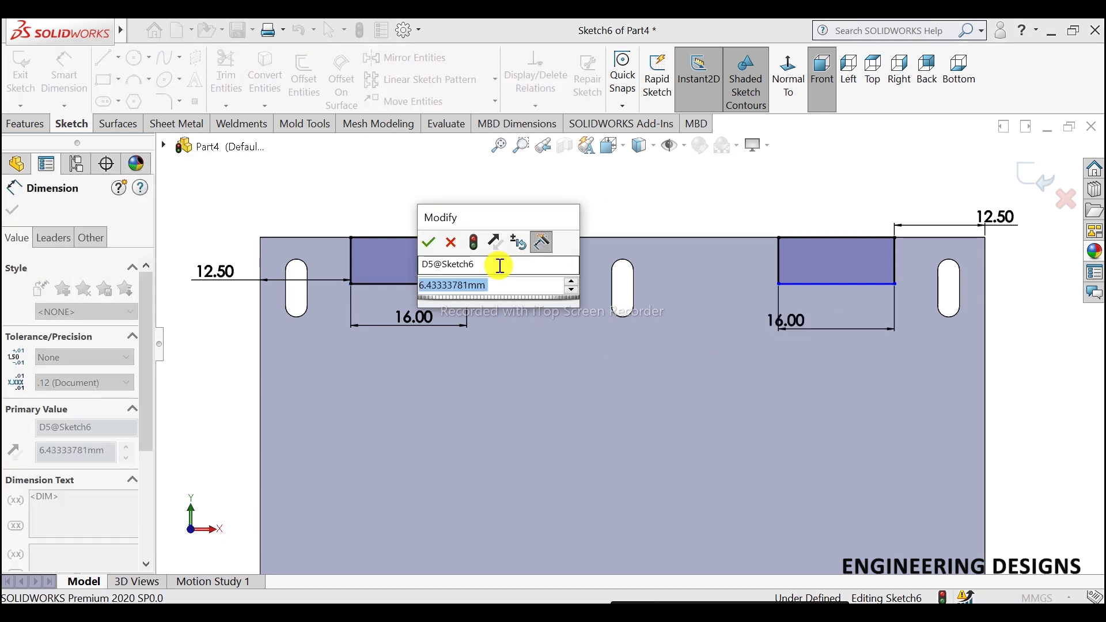
pyautogui.write('10')
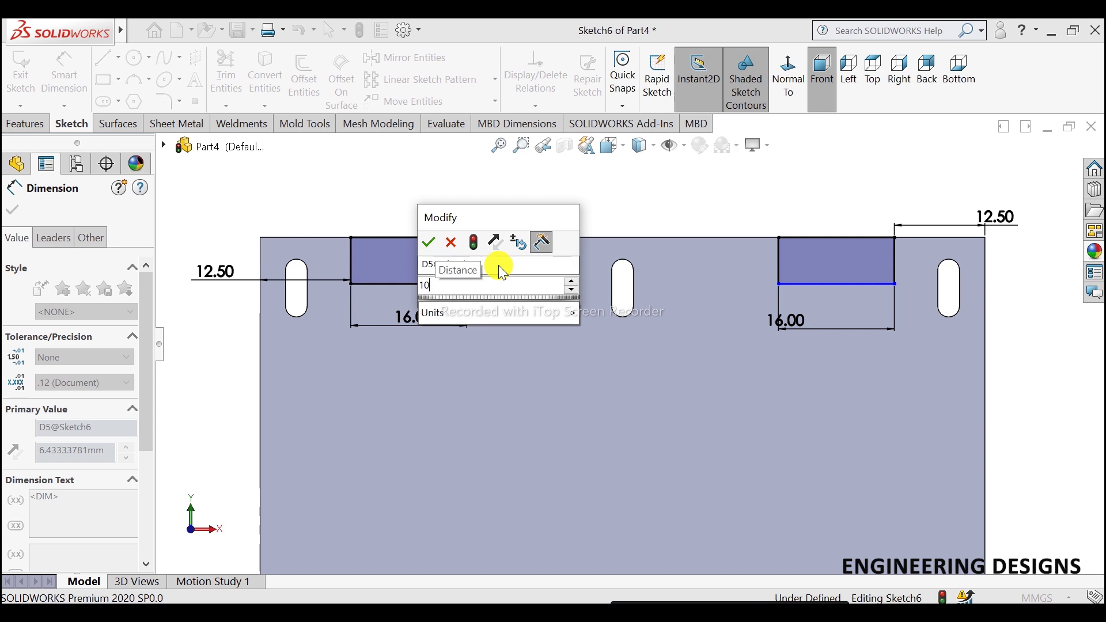
pyautogui.press('Return')
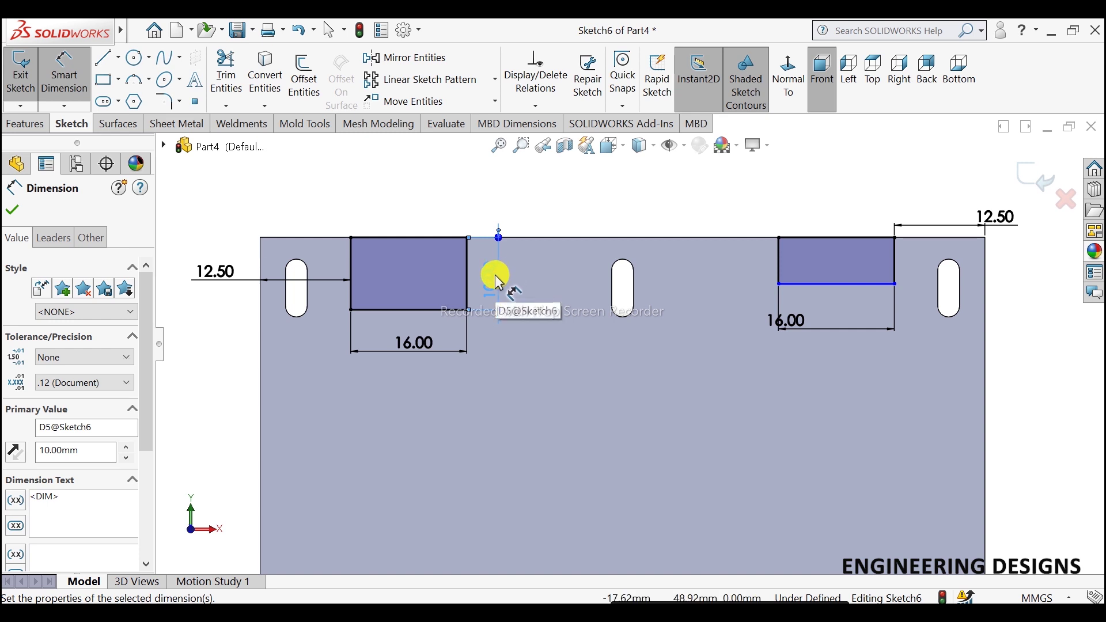
pyautogui.doubleClick(497, 282)
pyautogui.write('8')
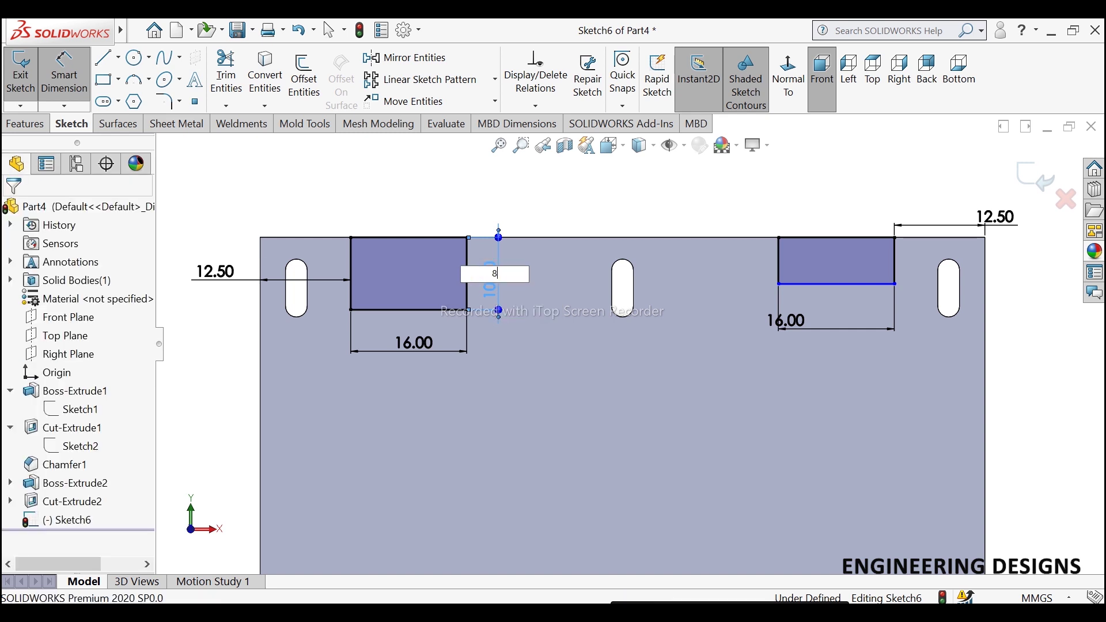
pyautogui.press('Return')
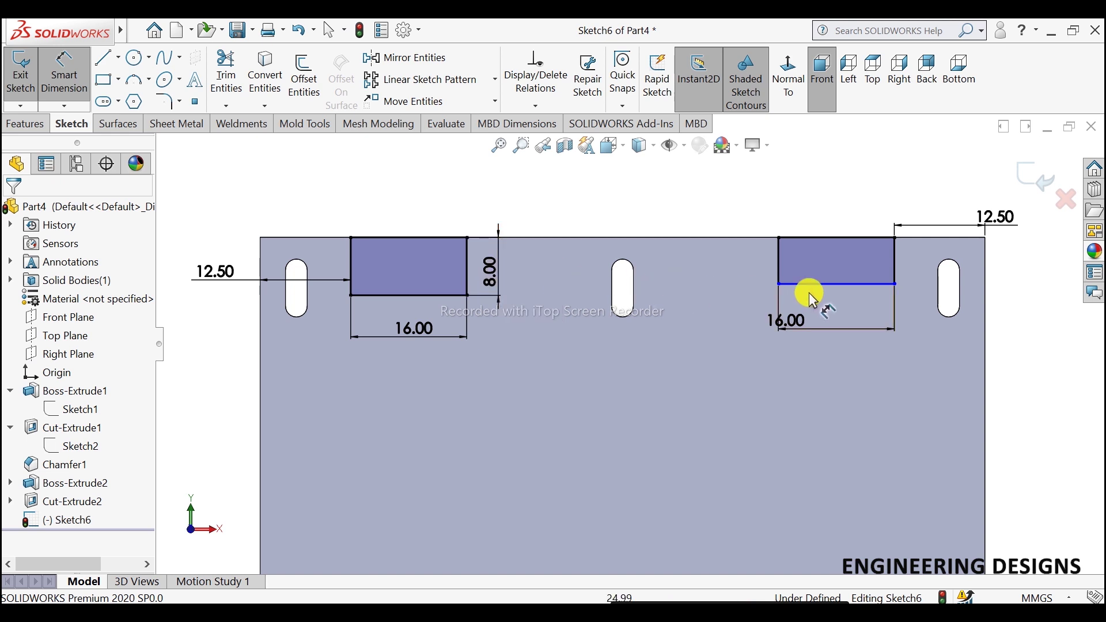
pyautogui.click(779, 260)
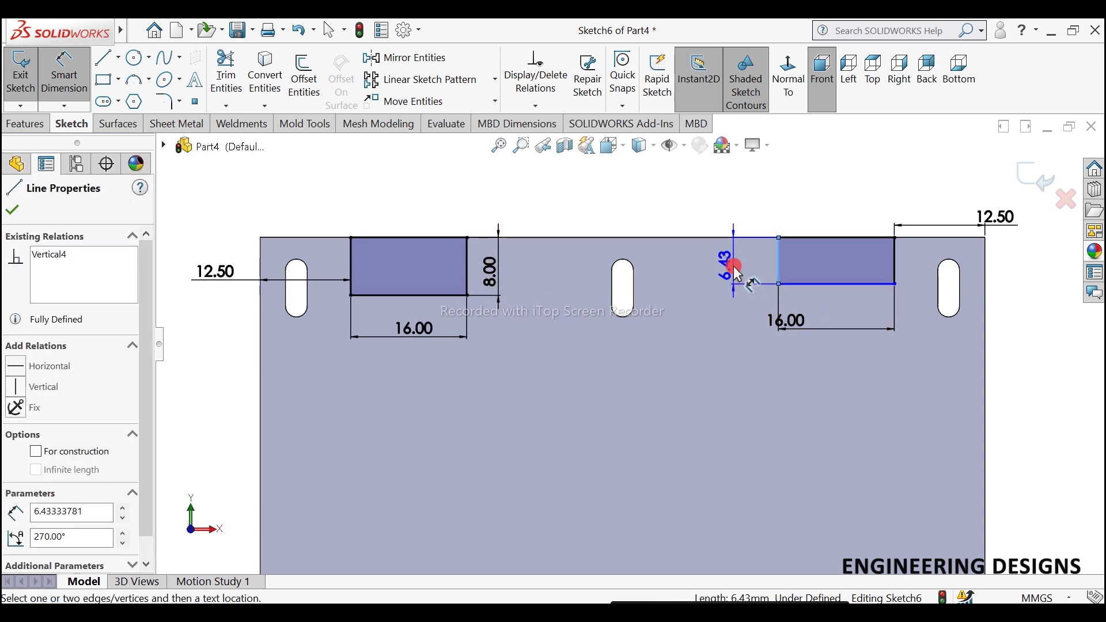
pyautogui.click(735, 266)
pyautogui.write('8')
pyautogui.press('Return')
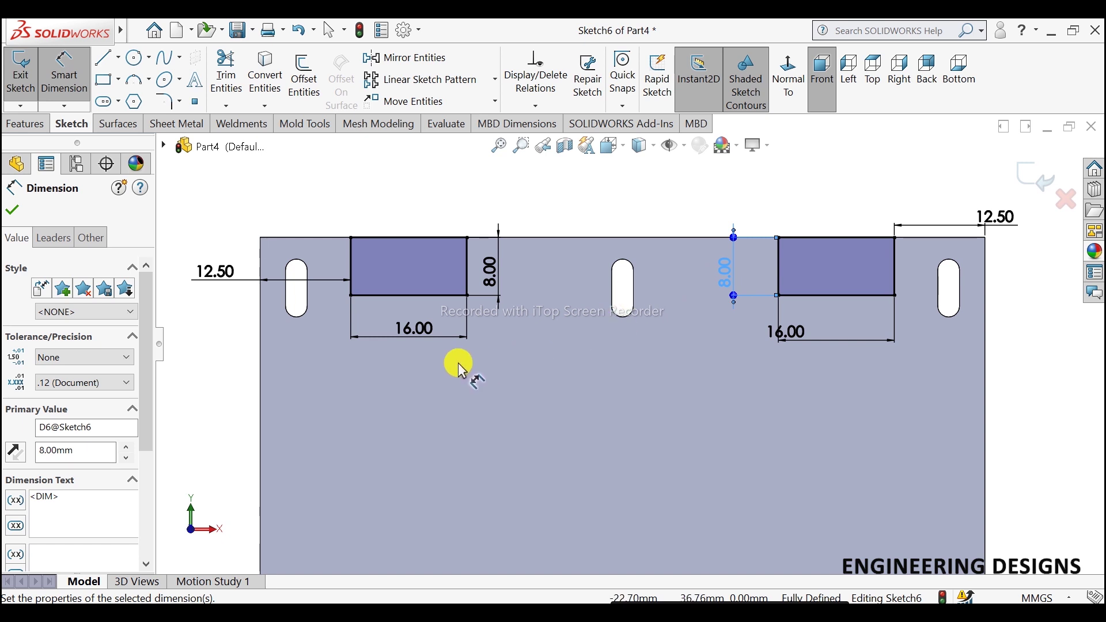
pyautogui.click(11, 209)
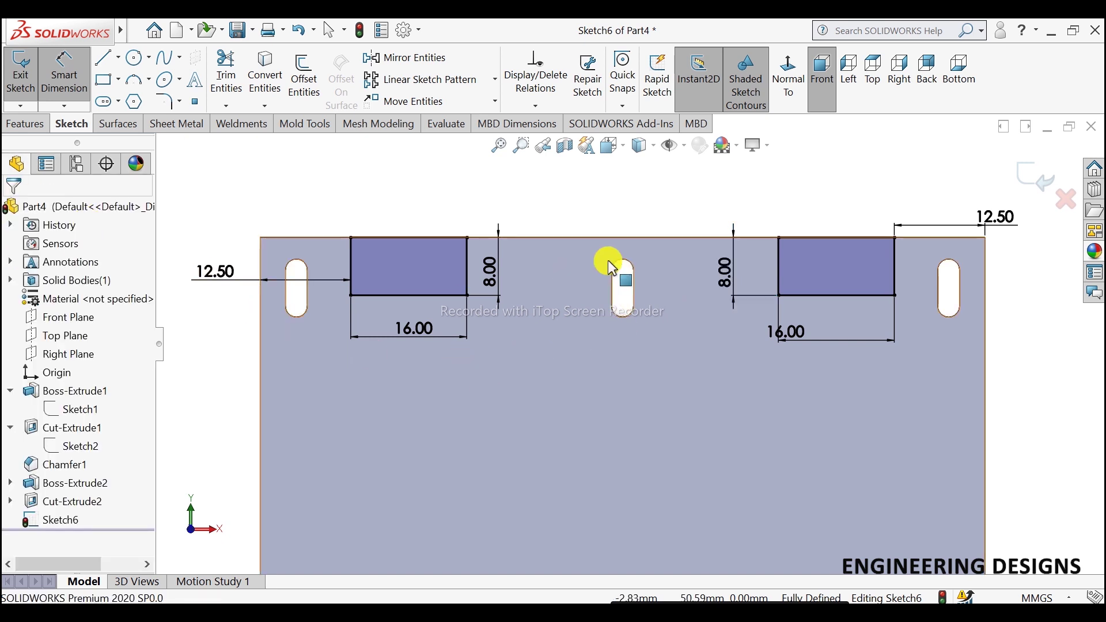
pyautogui.press('Escape')
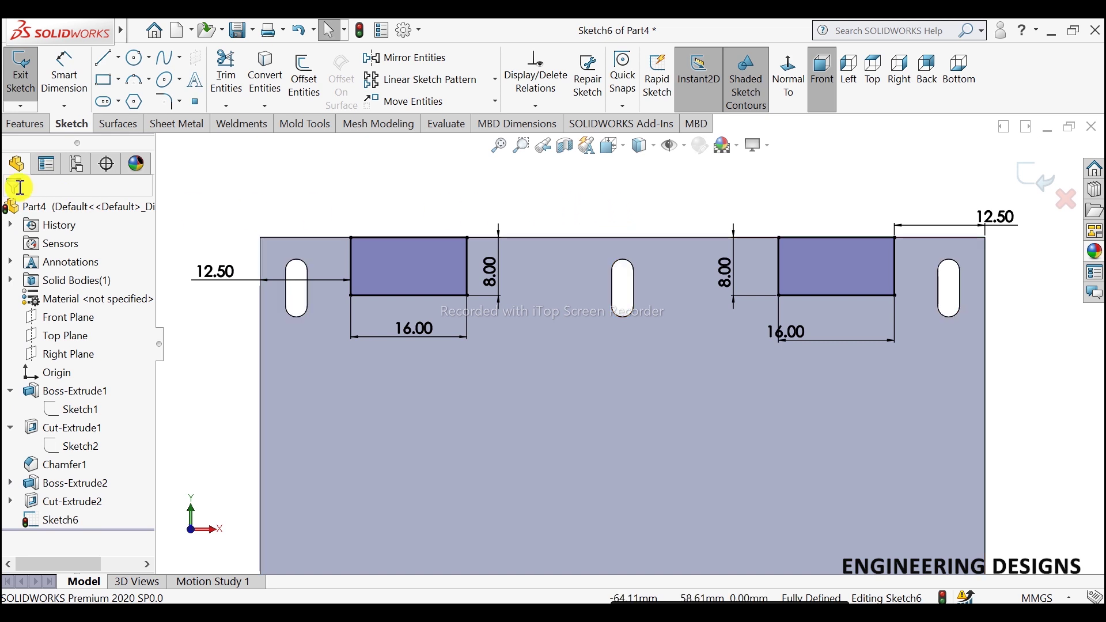
# - Extrude-cut the two 16 × 8 rectangles Through All, then orbit to inspect the notches
pyautogui.click(23, 123)
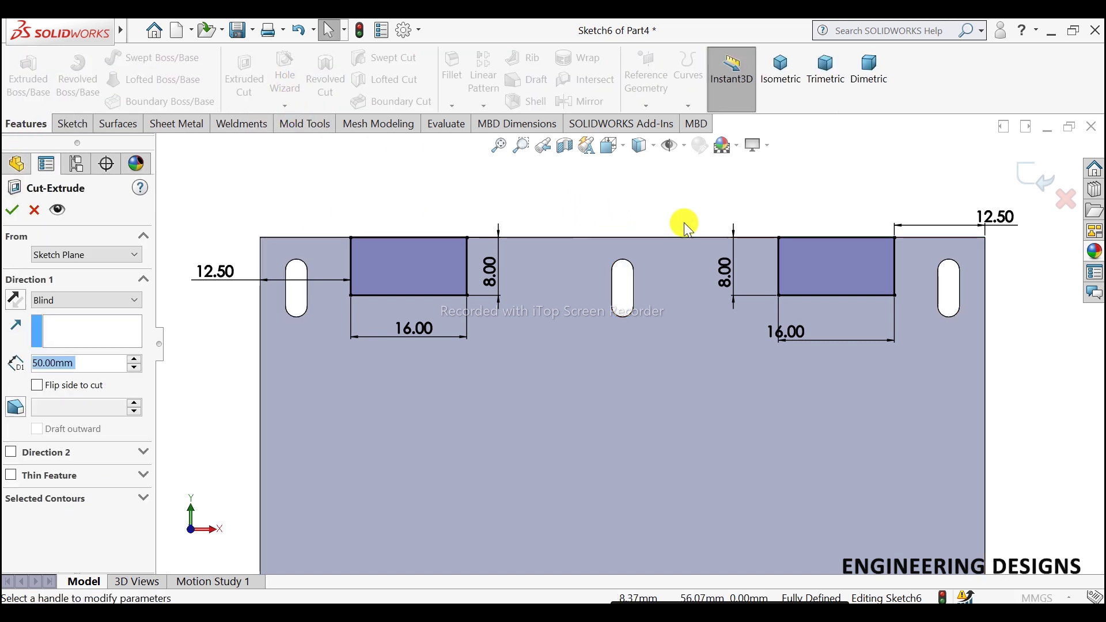
pyautogui.click(69, 298)
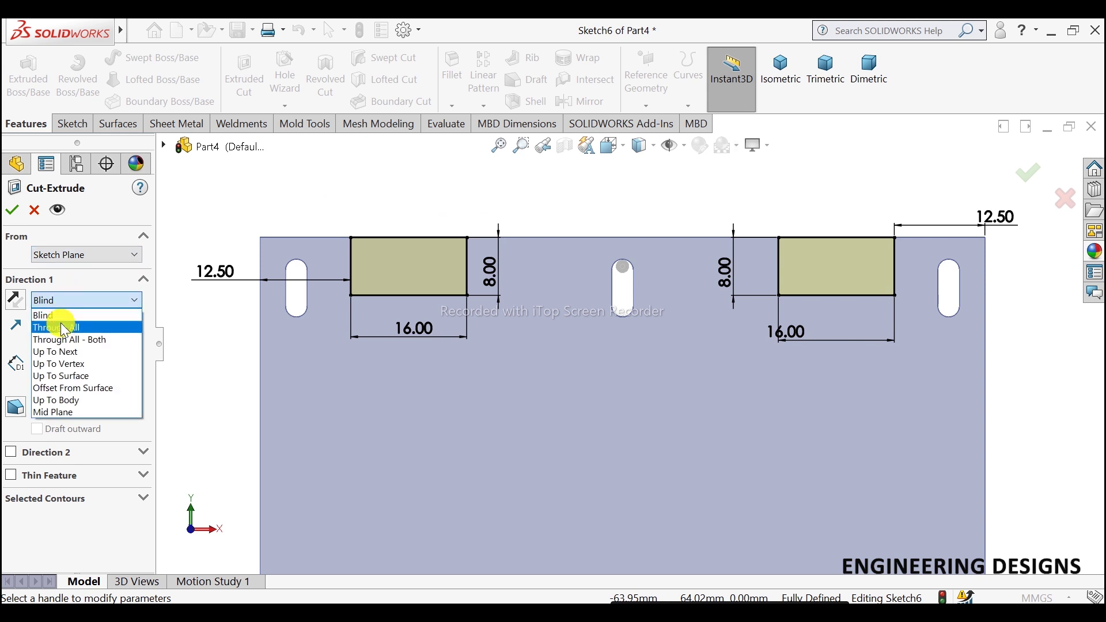
pyautogui.click(53, 311)
pyautogui.click(12, 209)
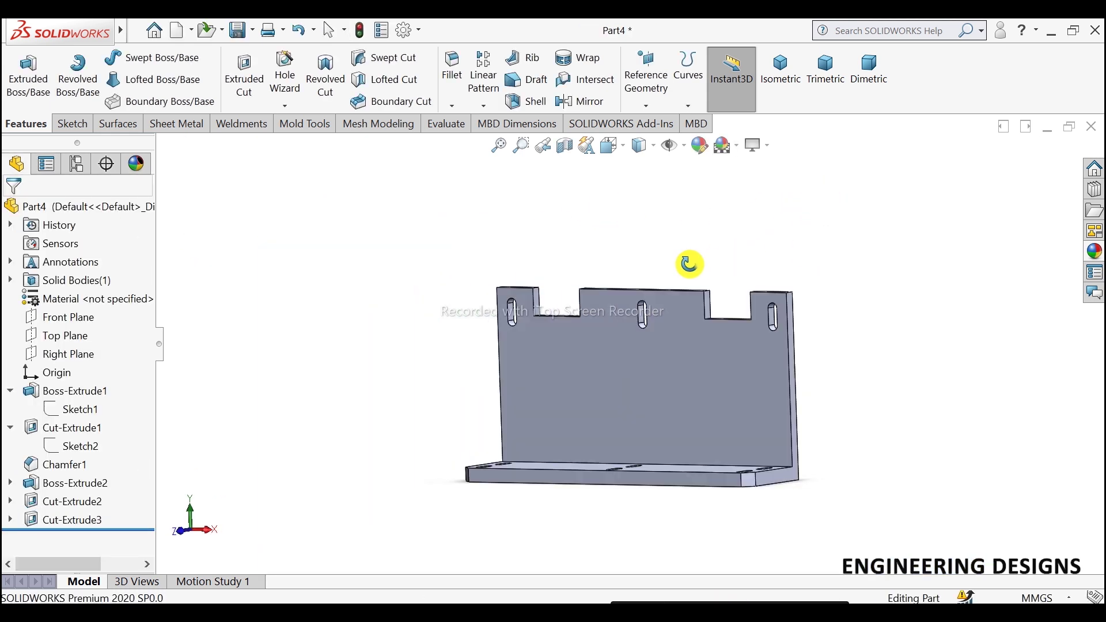
pyautogui.moveTo(711, 301); pyautogui.dragTo(691, 279, button='middle')
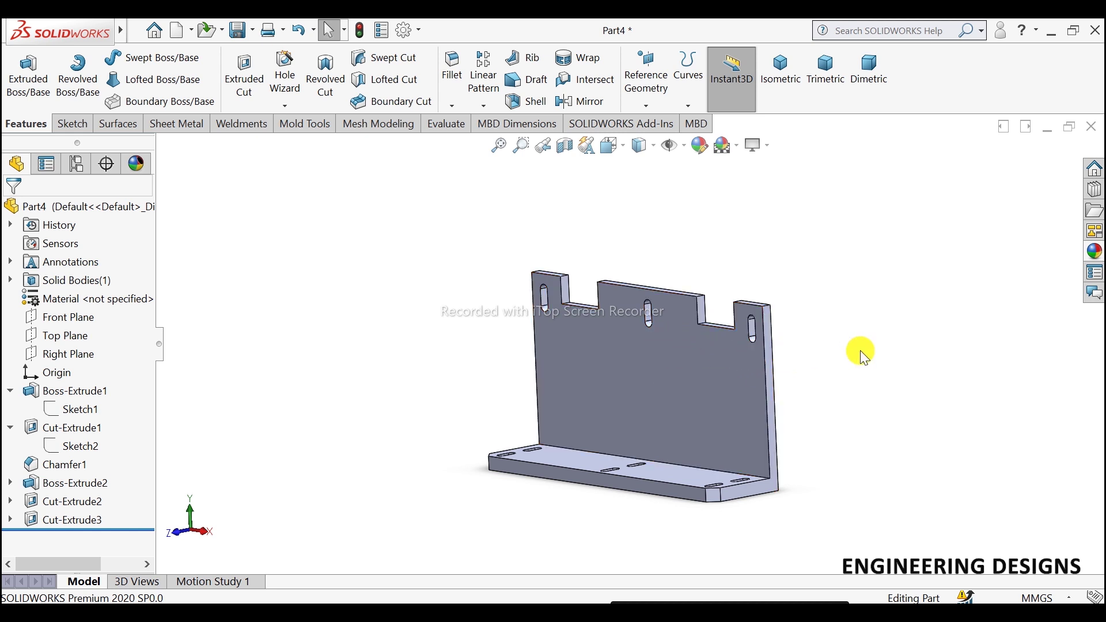
pyautogui.moveTo(847, 368)
pyautogui.mouseDown(button='middle')
pyautogui.moveTo(847, 339)
pyautogui.moveTo(856, 345)
pyautogui.mouseUp(button='middle')
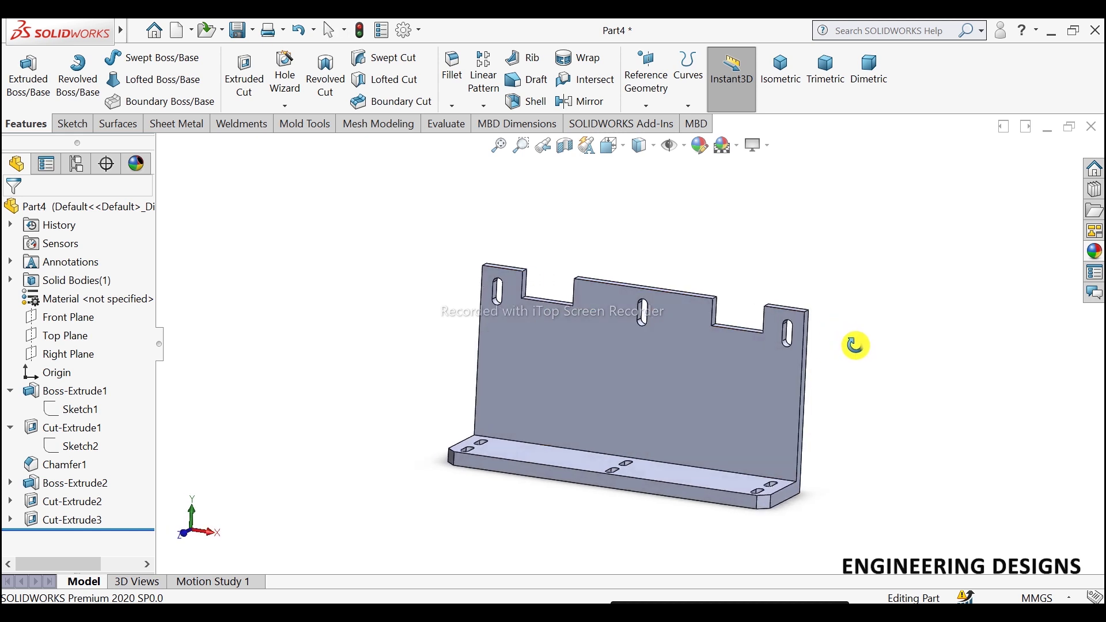
# - Sketch a vertical line down from the right notch's centre on the plate's front face
pyautogui.click(786, 366)
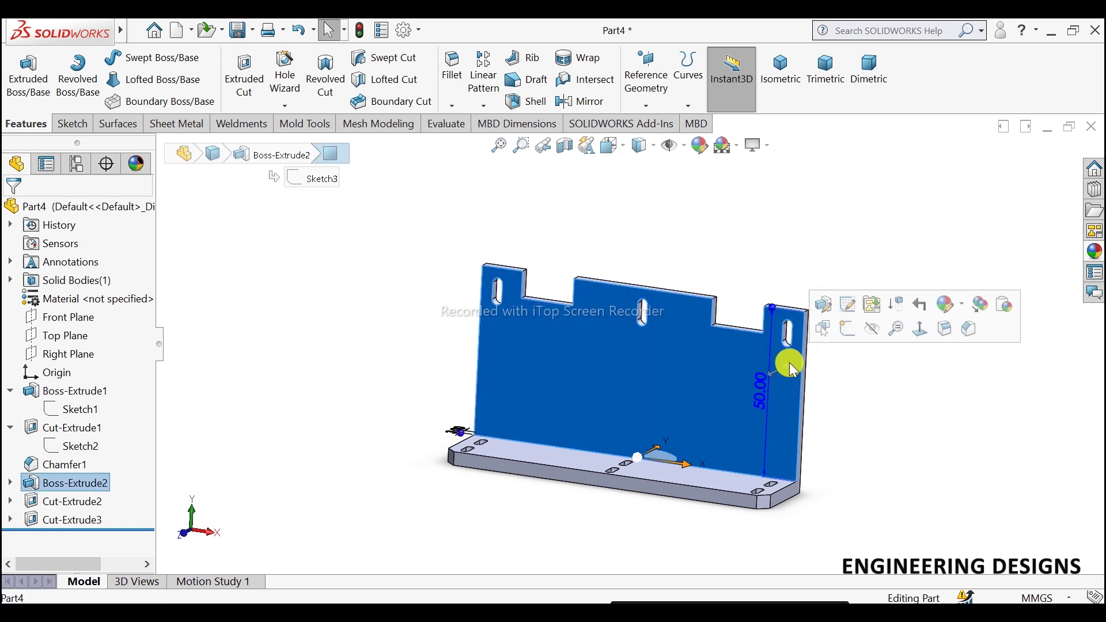
pyautogui.click(842, 329)
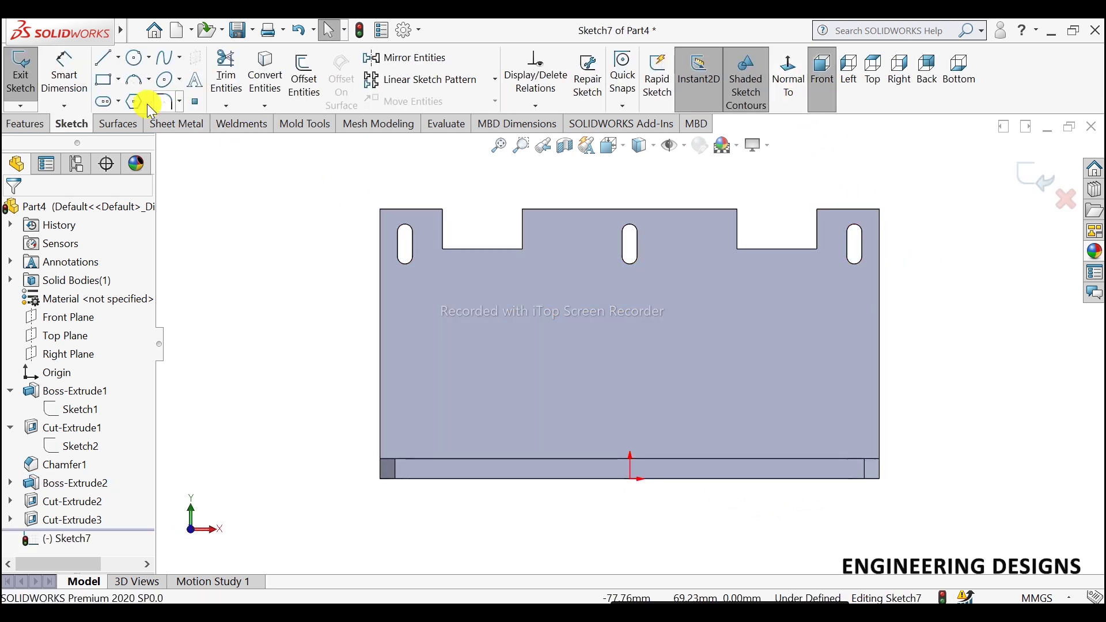
pyautogui.click(99, 62)
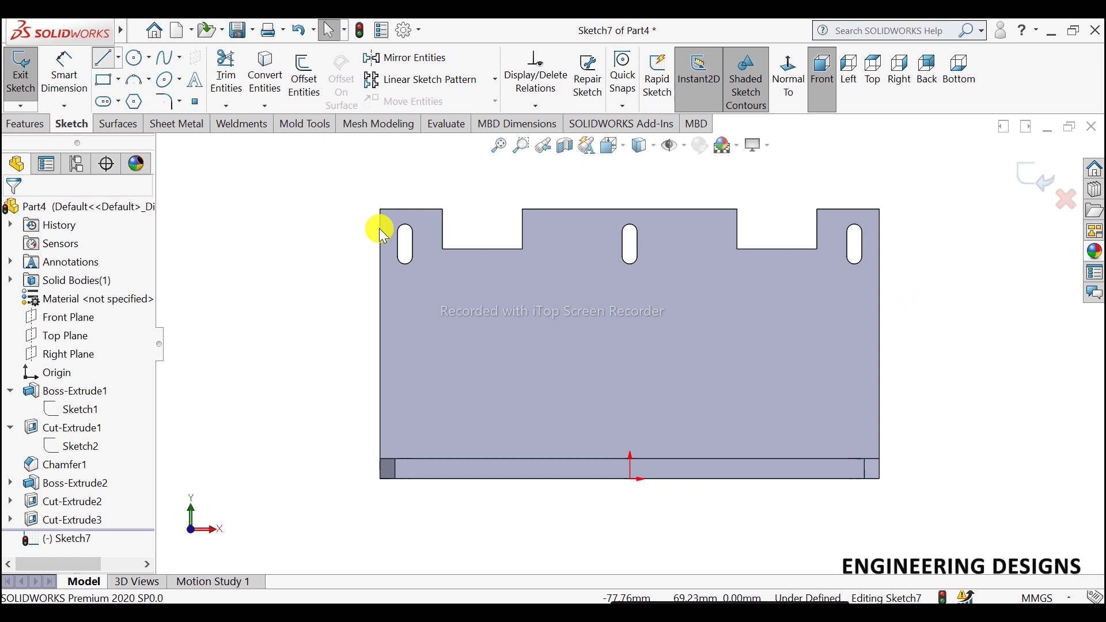
pyautogui.click(778, 249)
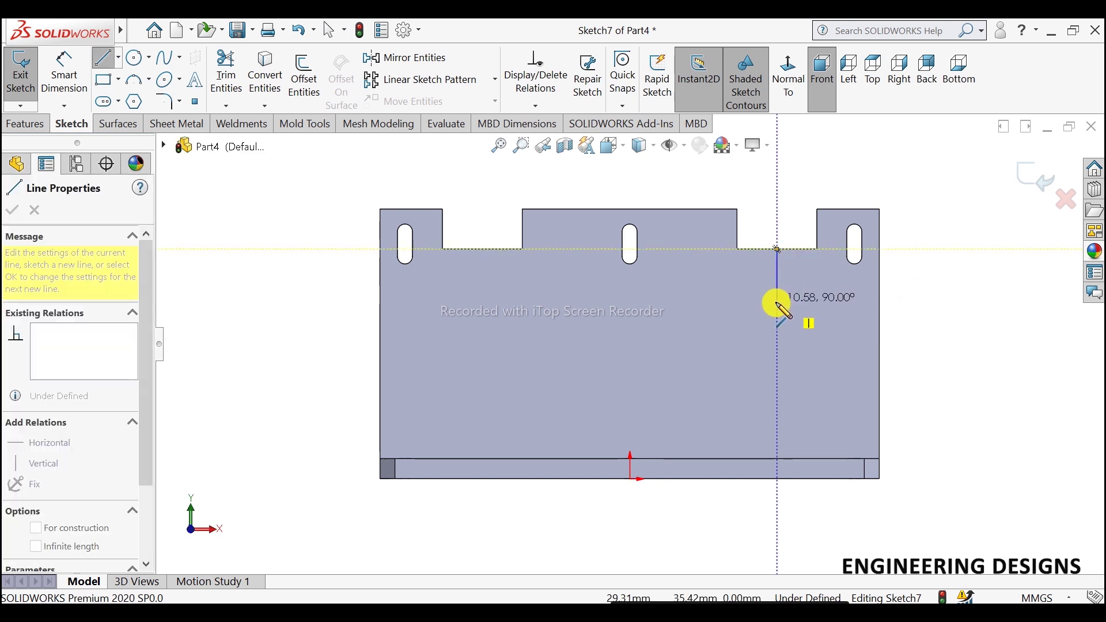
pyautogui.click(777, 302)
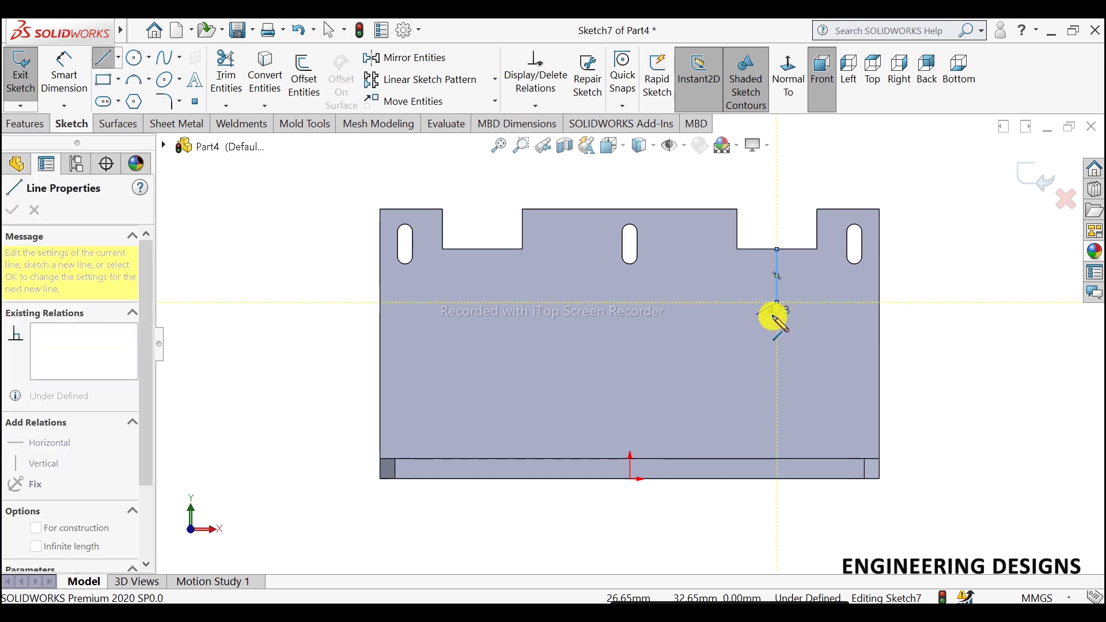
pyautogui.rightClick(728, 337)
pyautogui.click(728, 344)
# - Measure the line's distance to the right edge (20.50 mm), then discard the trial sketch
pyautogui.click(64, 75)
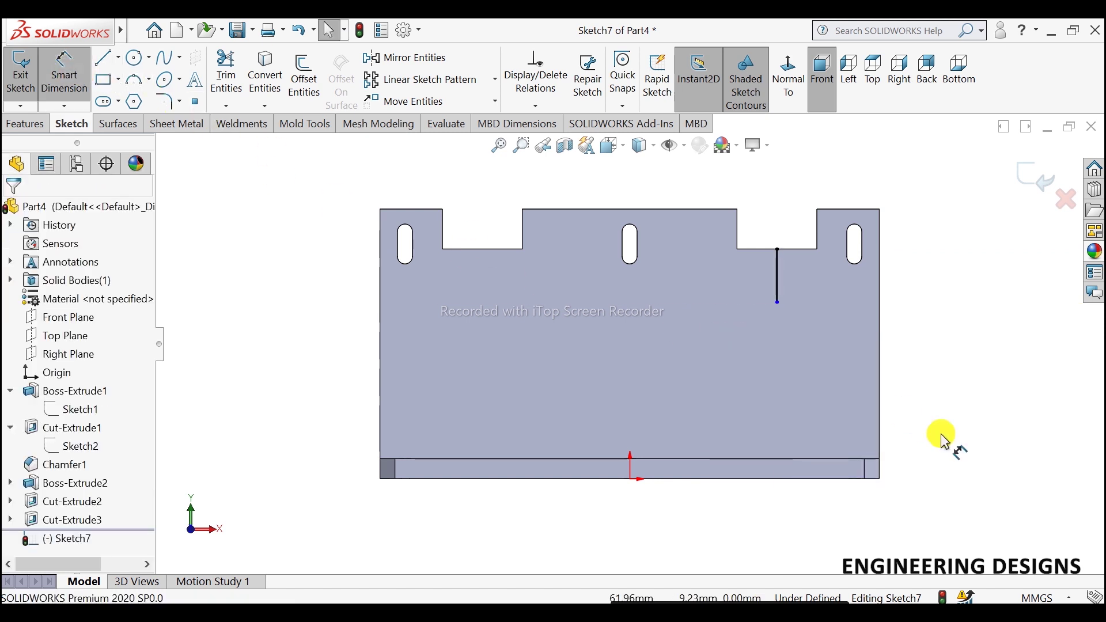
pyautogui.click(778, 303)
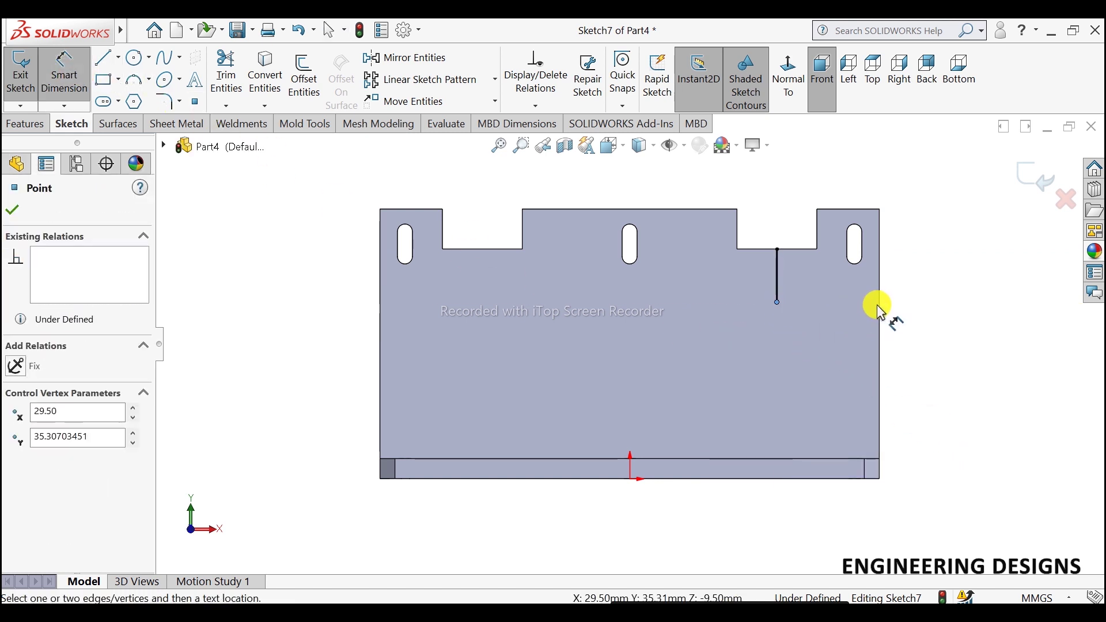
pyautogui.click(879, 306)
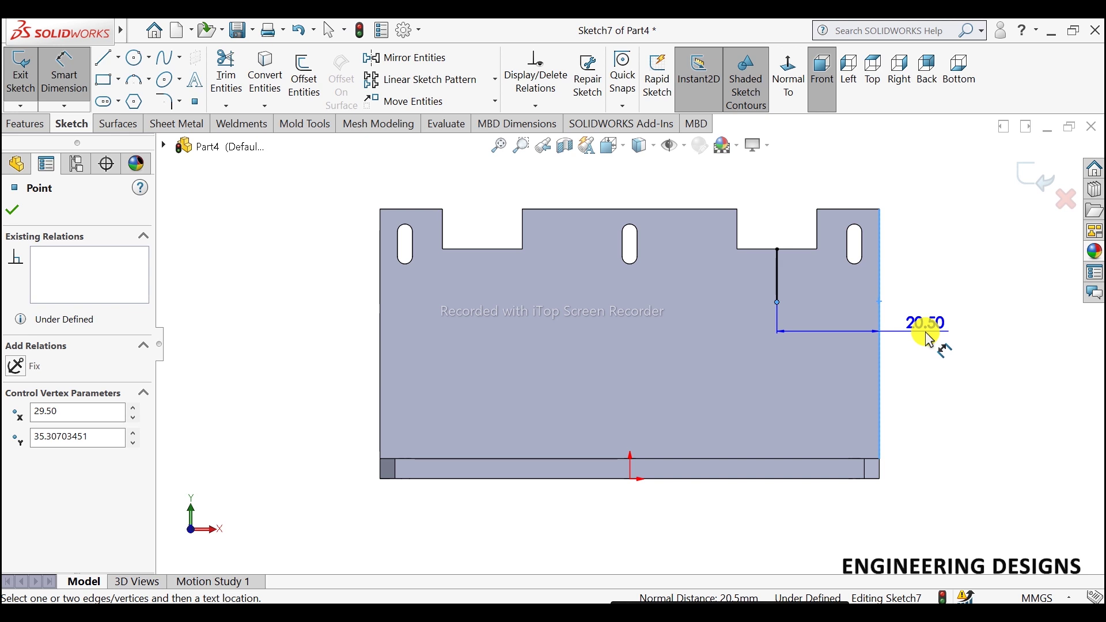
pyautogui.press('Escape')
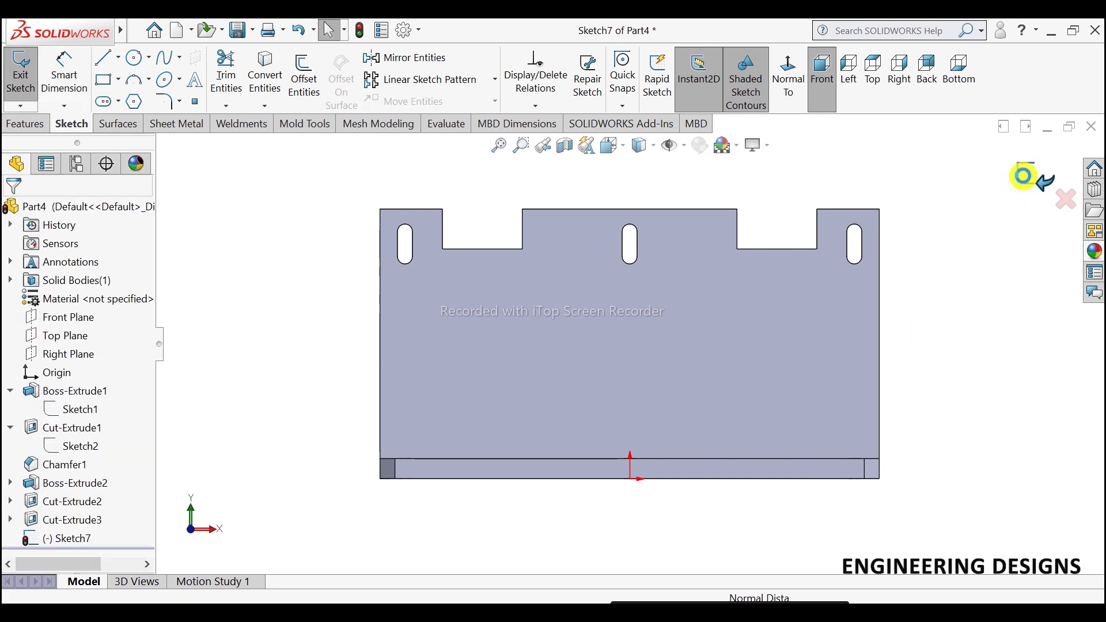
pyautogui.click(1034, 178)
# - Create Plane1 offset 20.50 mm inward from the plate's right end face, flipped
pyautogui.moveTo(979, 291); pyautogui.dragTo(364, 328, button='middle')
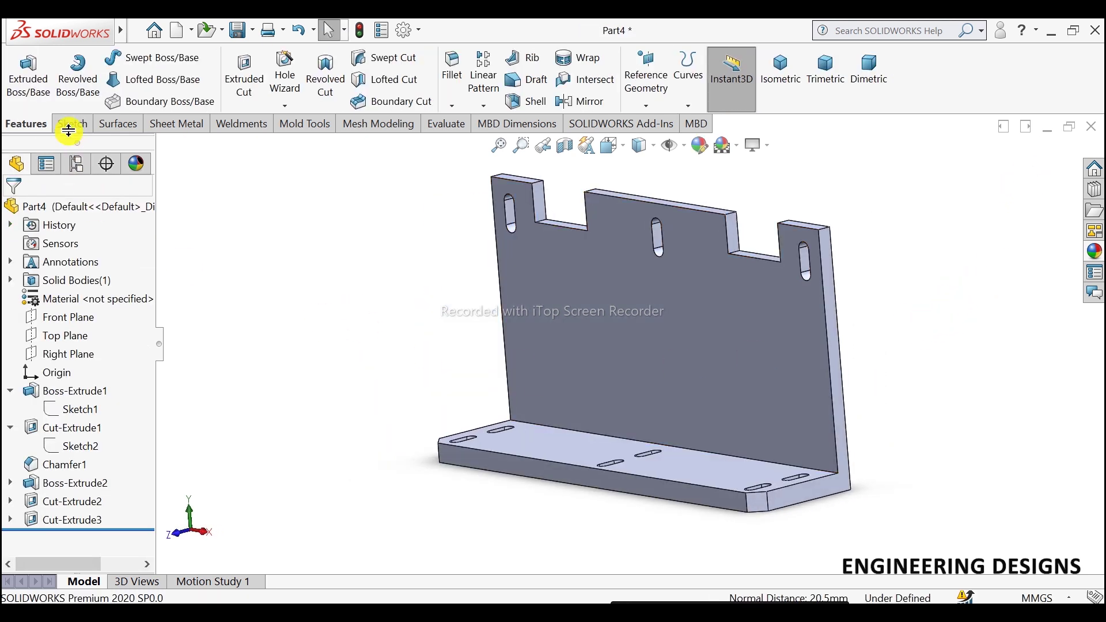
pyautogui.click(647, 105)
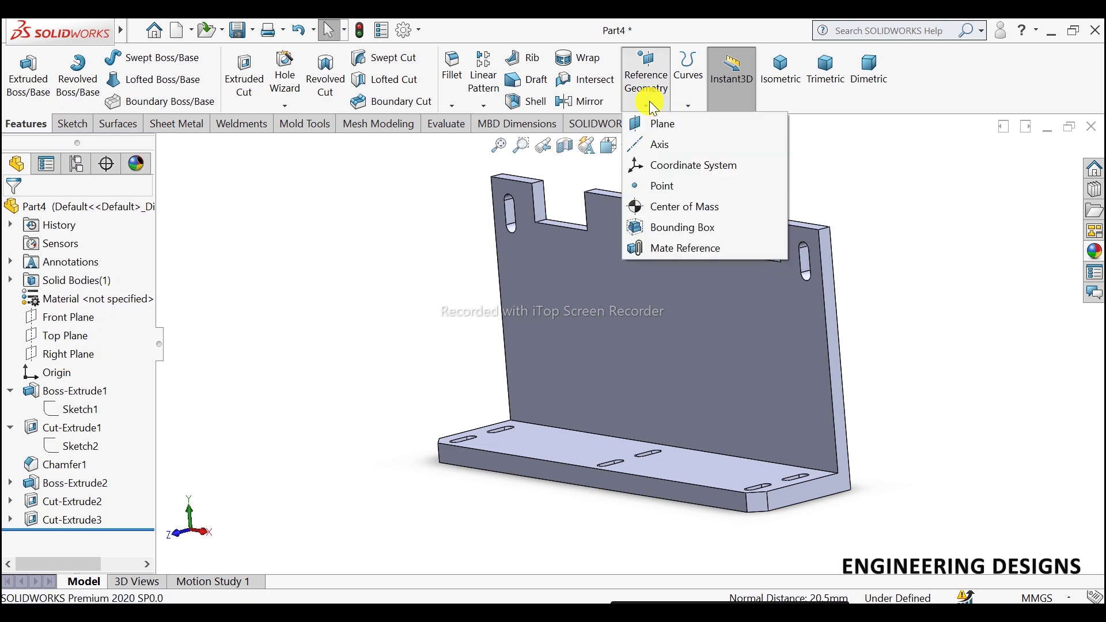
pyautogui.click(832, 335)
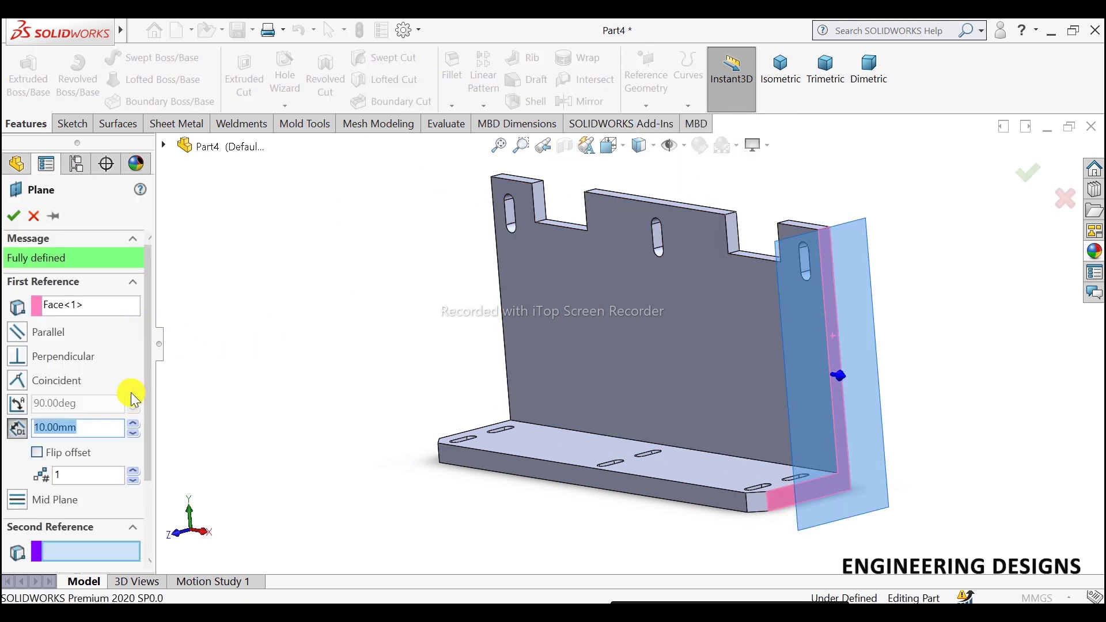
pyautogui.click(36, 453)
pyautogui.write('20.')
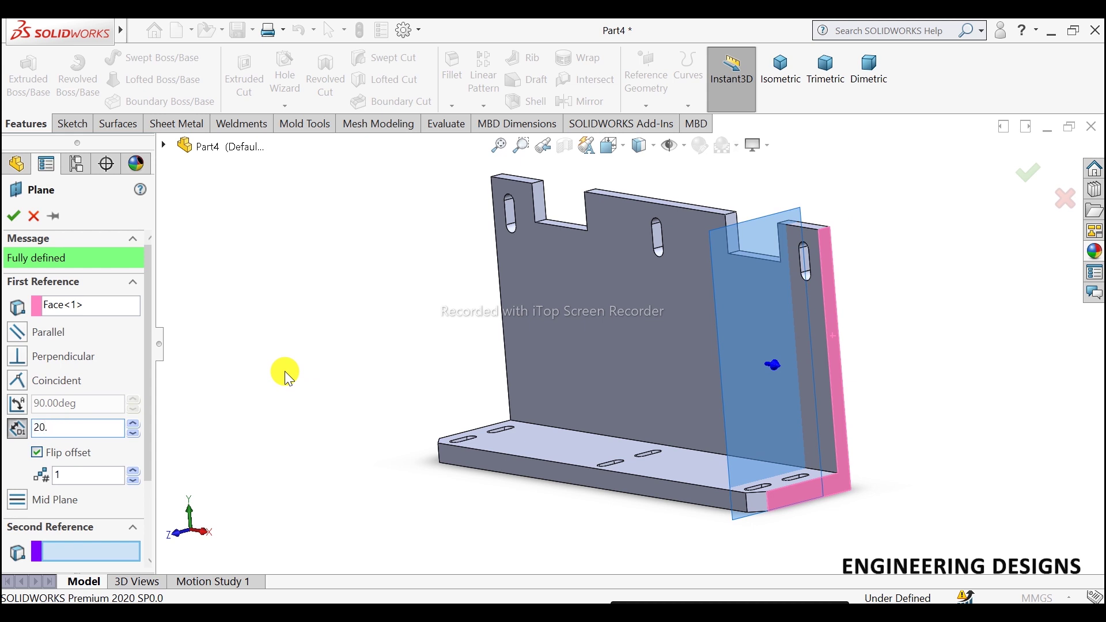
pyautogui.write('5')
pyautogui.press('Return')
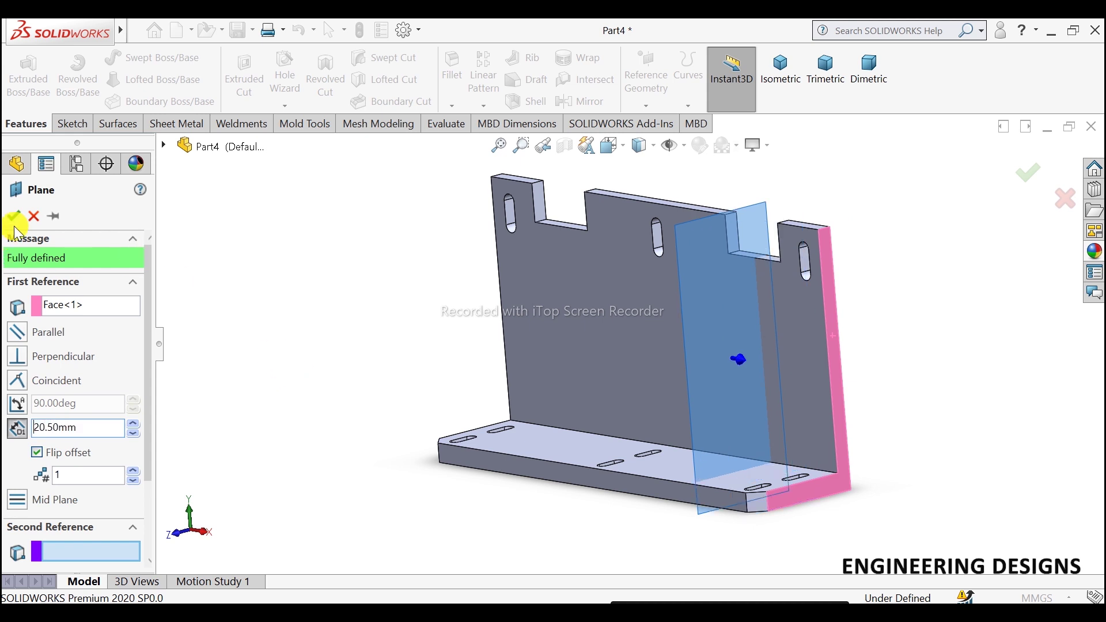
pyautogui.press('Return')
pyautogui.rightClick(739, 197)
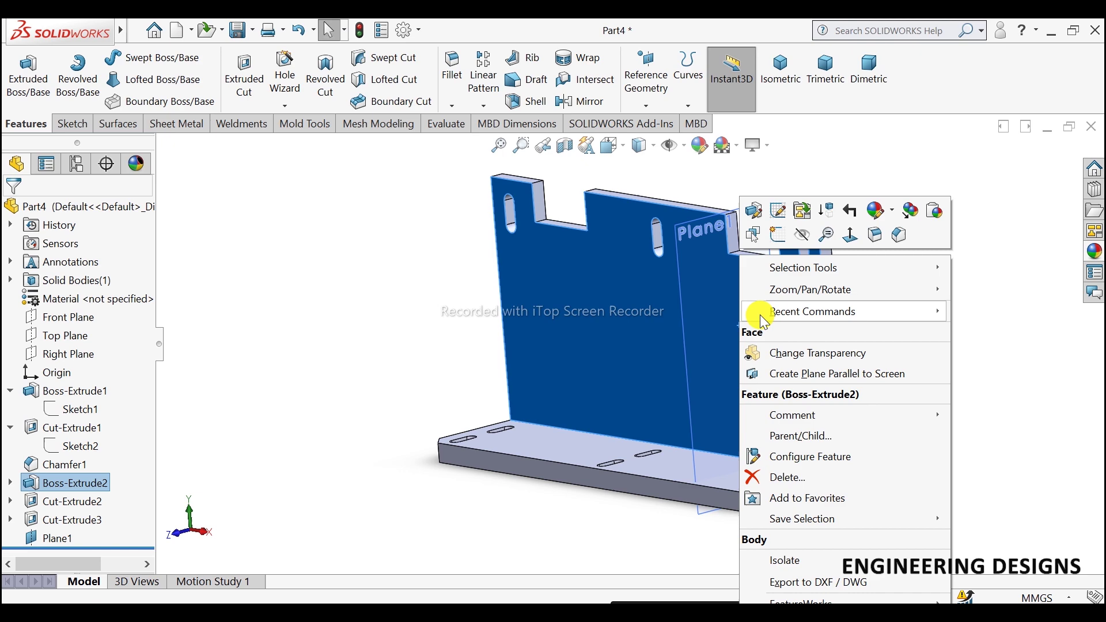
# - Abandon the stray sketch on the upright face and start a new sketch on Plane1
pyautogui.click(772, 237)
pyautogui.click(790, 85)
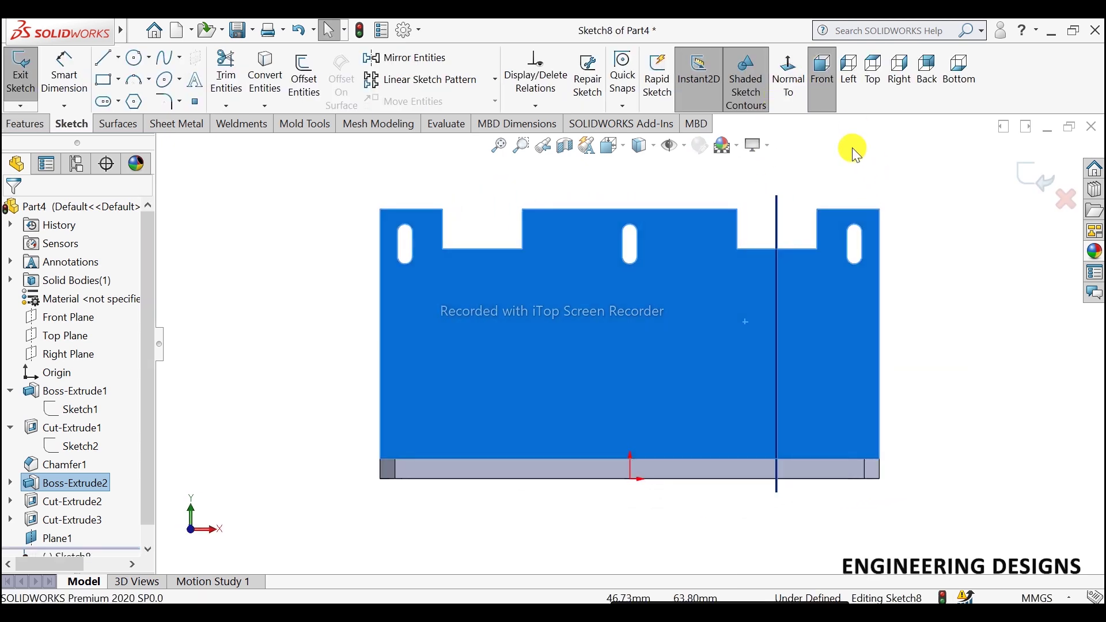
pyautogui.click(787, 76)
pyautogui.click(1009, 169)
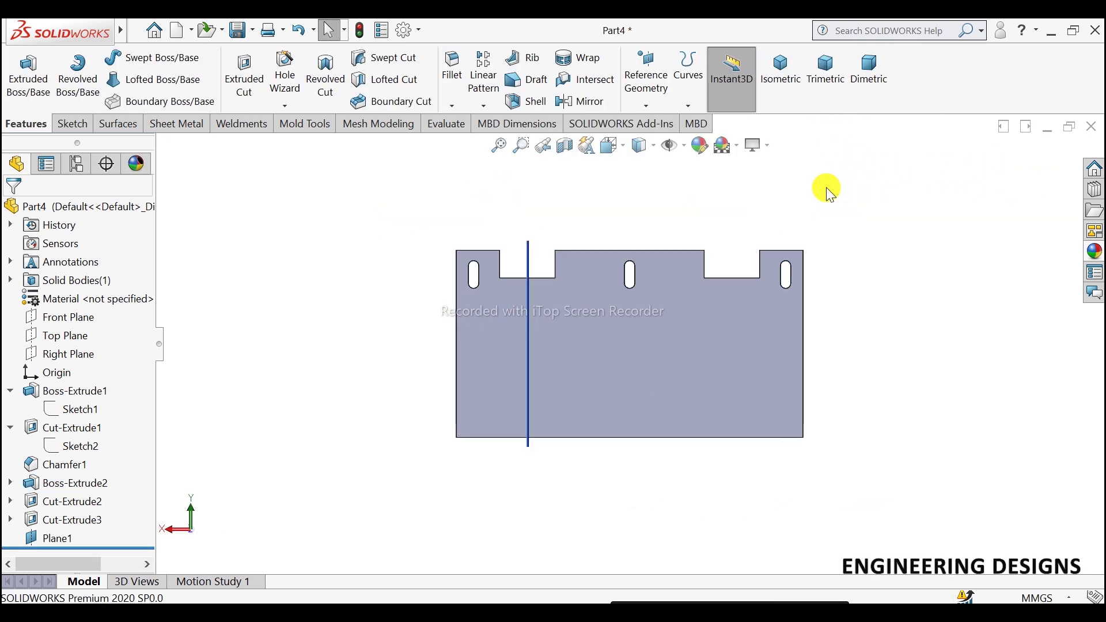
pyautogui.rightClick(582, 299)
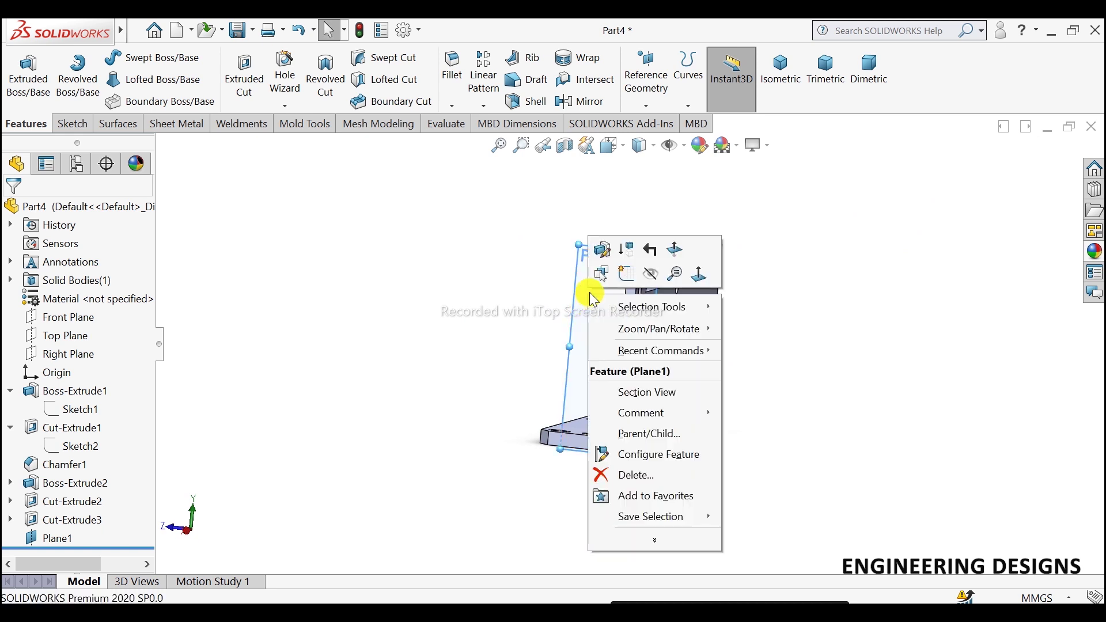
pyautogui.click(612, 257)
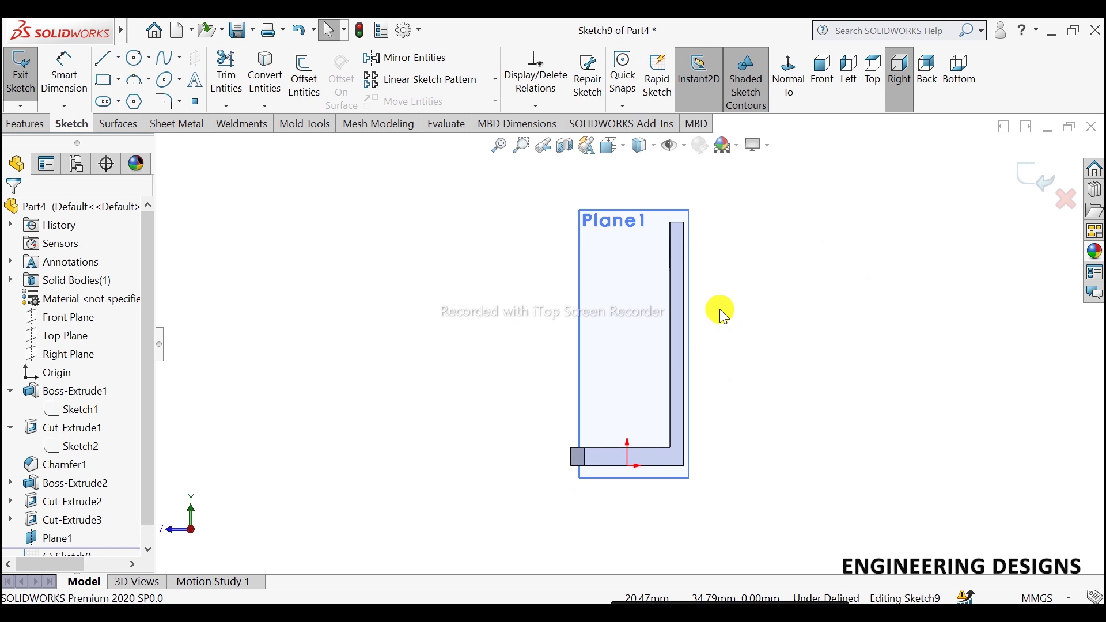
# - Activate the Line tool and show the bracket with hidden lines visible
pyautogui.scroll(-2, 659, 366)
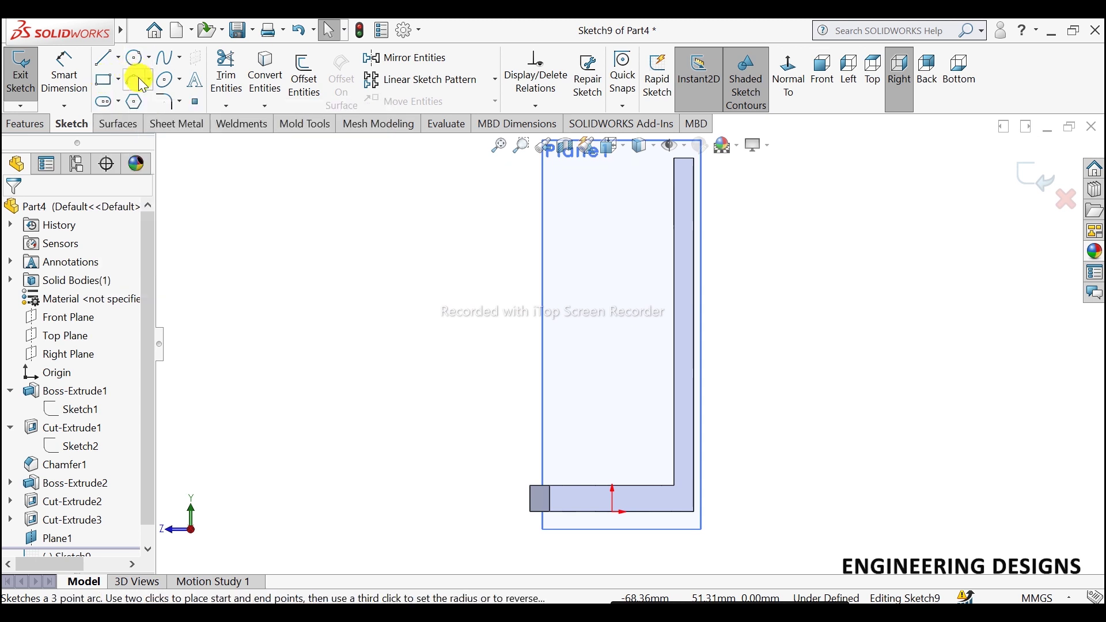
pyautogui.click(103, 57)
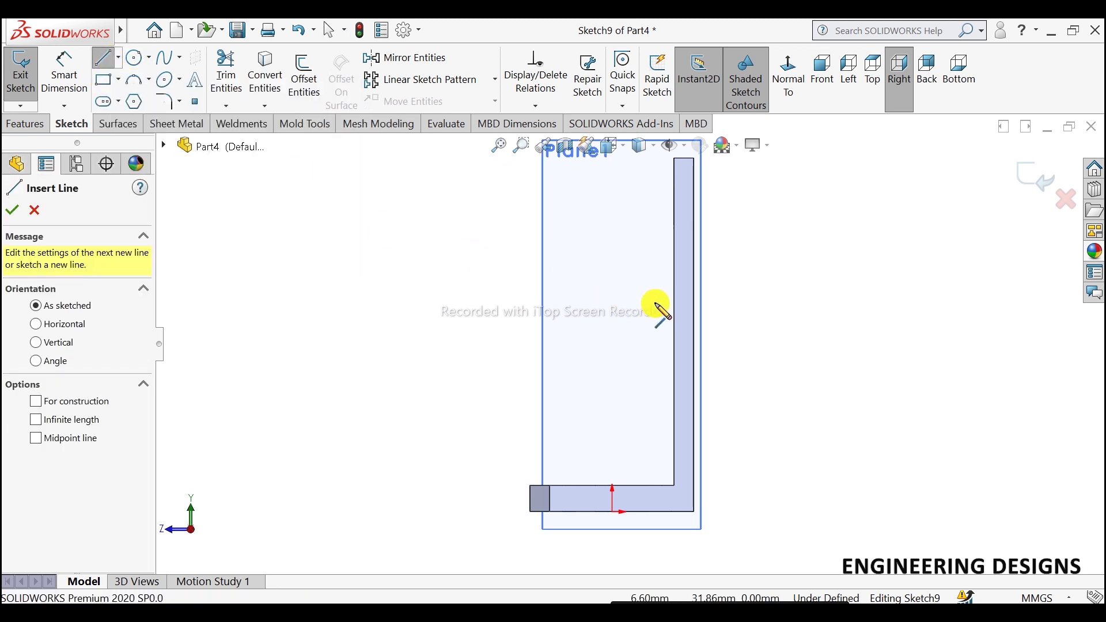
pyautogui.press('z')
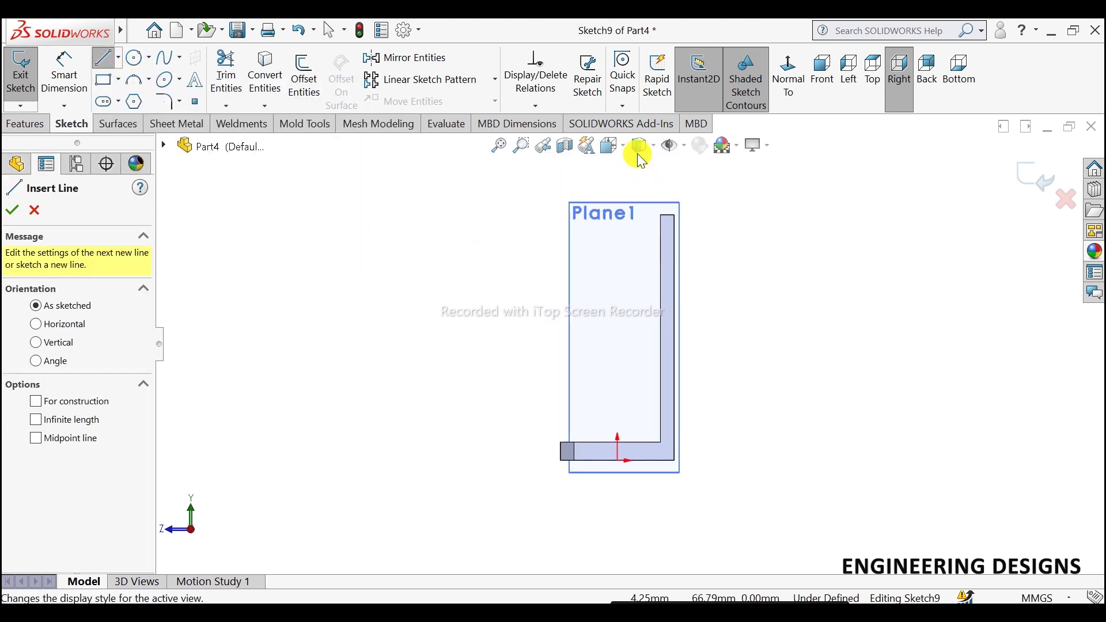
pyautogui.click(639, 146)
pyautogui.click(641, 238)
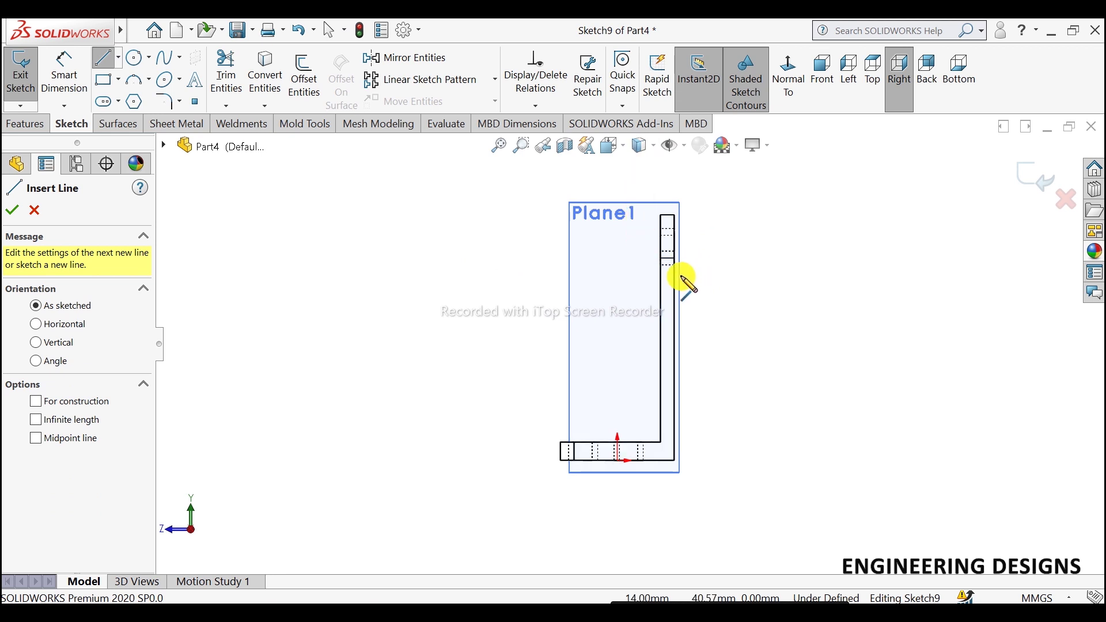
# - Reorient normal to Plane1 and switch the display style to wireframe
pyautogui.scroll(-3, 668, 266)
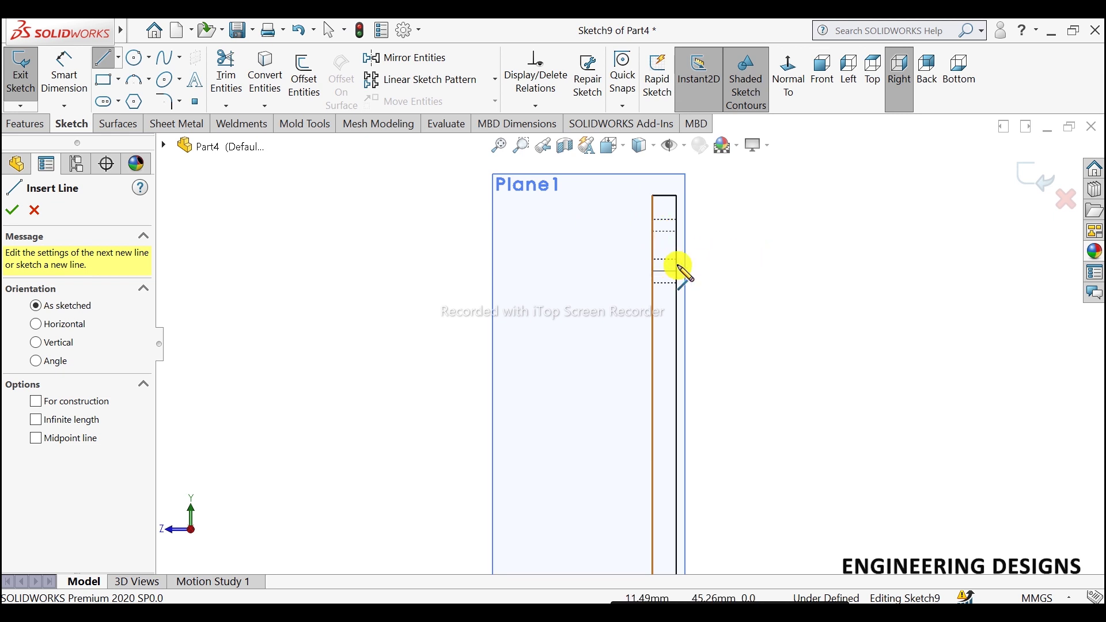
pyautogui.moveTo(728, 254); pyautogui.dragTo(748, 242, button='middle')
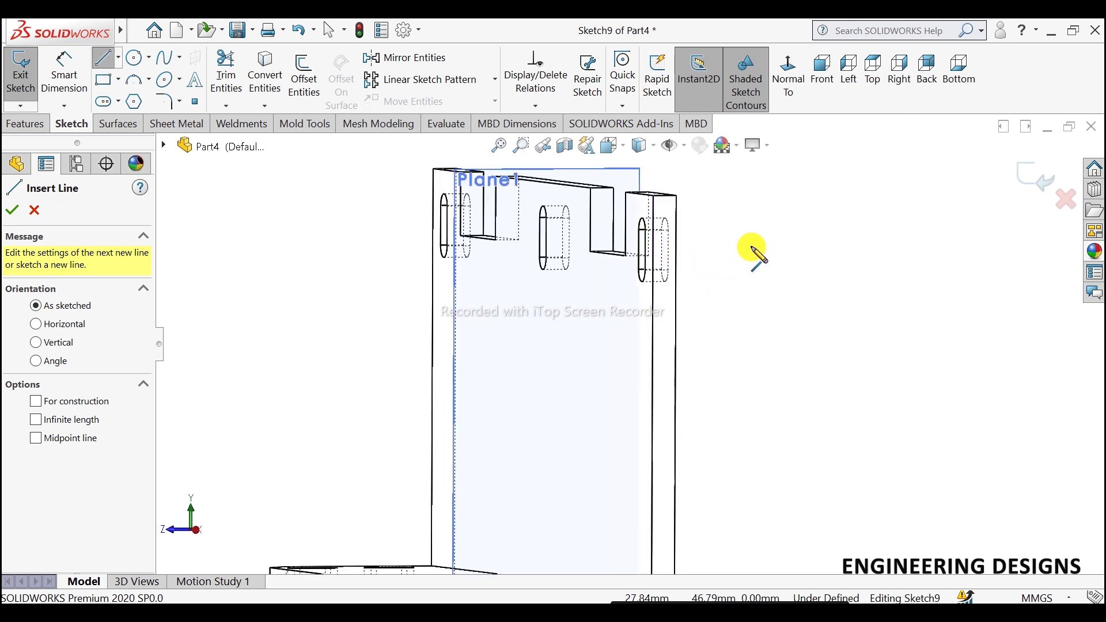
pyautogui.click(787, 76)
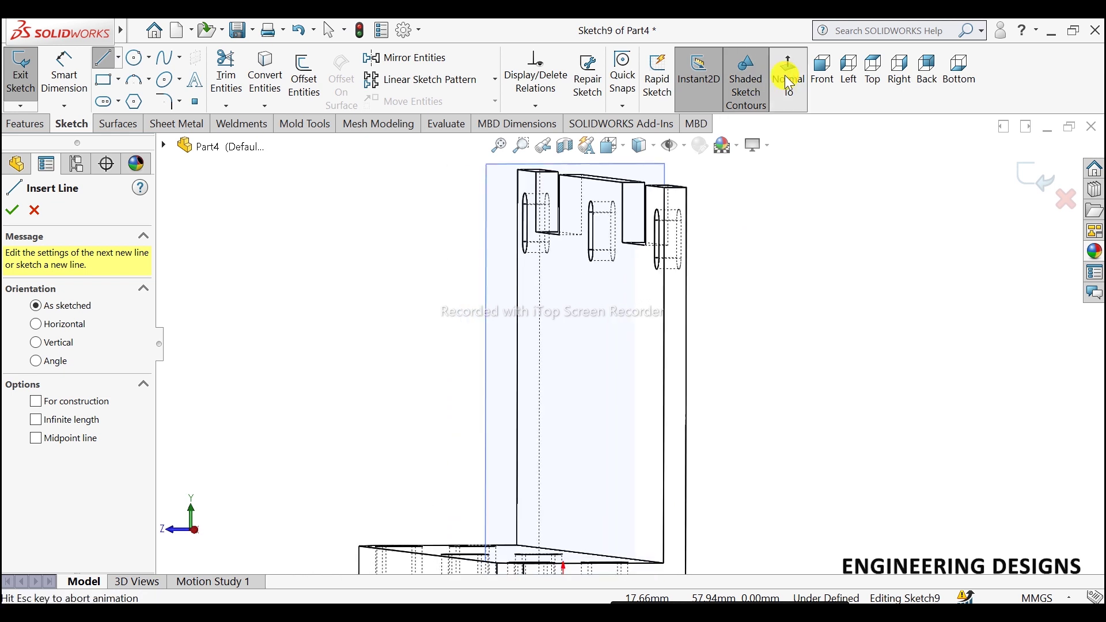
pyautogui.scroll(-3, 713, 226)
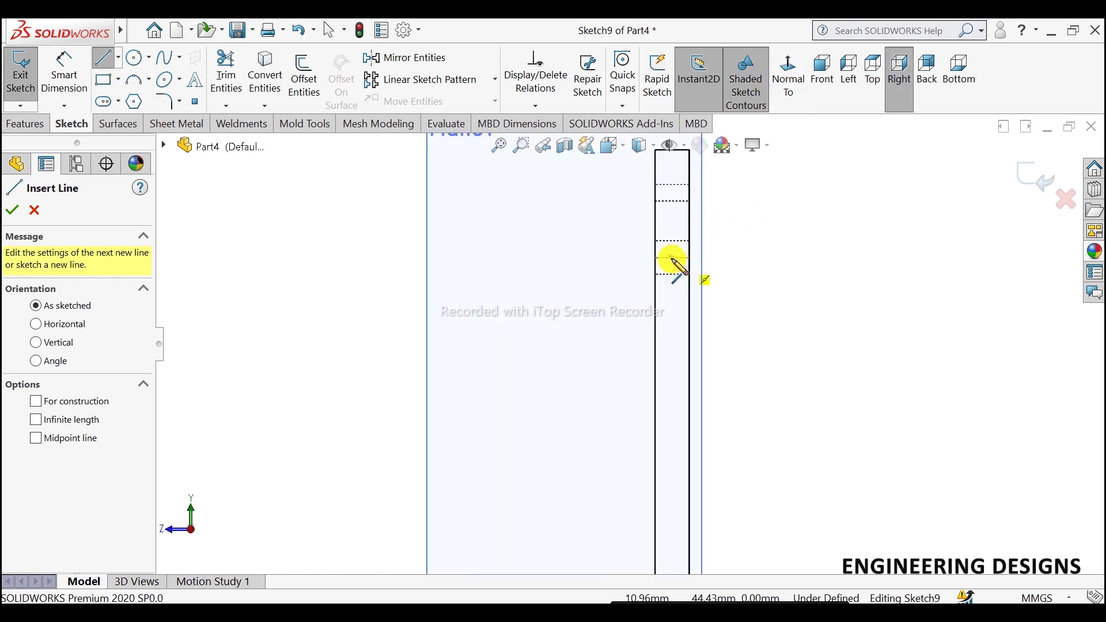
pyautogui.click(643, 147)
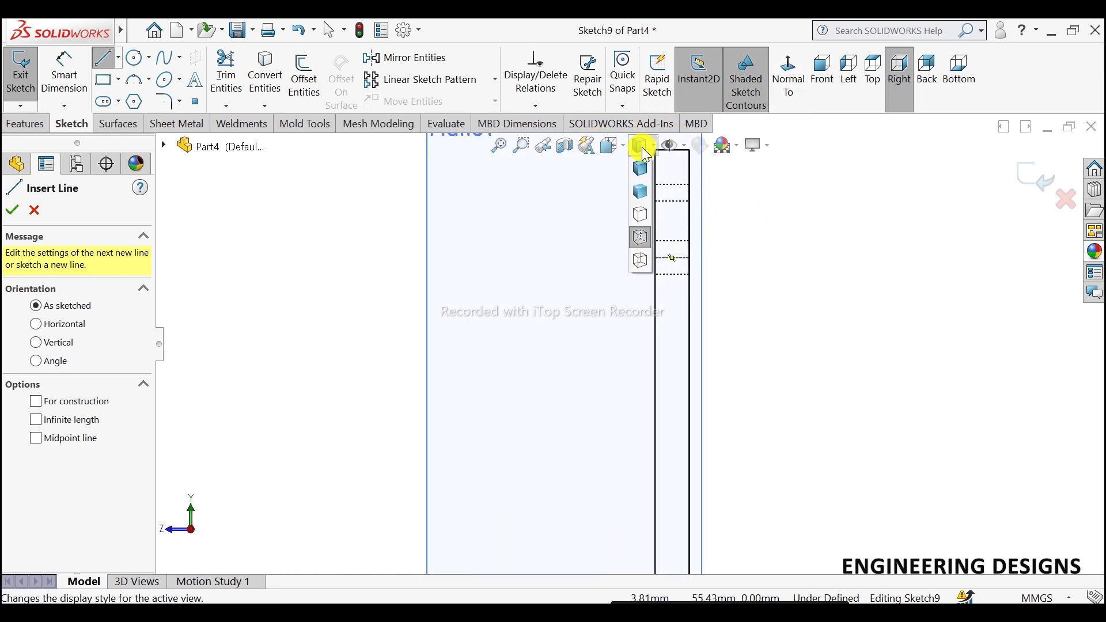
pyautogui.click(640, 214)
pyautogui.click(639, 144)
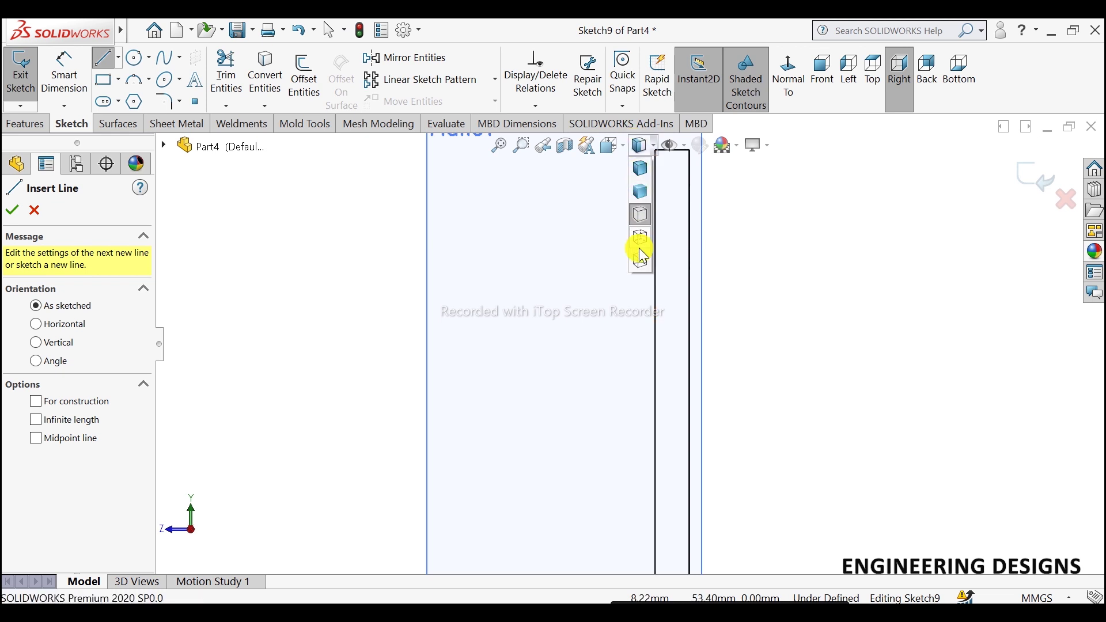
pyautogui.click(641, 248)
# - Draw the rib's short horizontal ledge off the upright wall's edge
pyautogui.press('z')
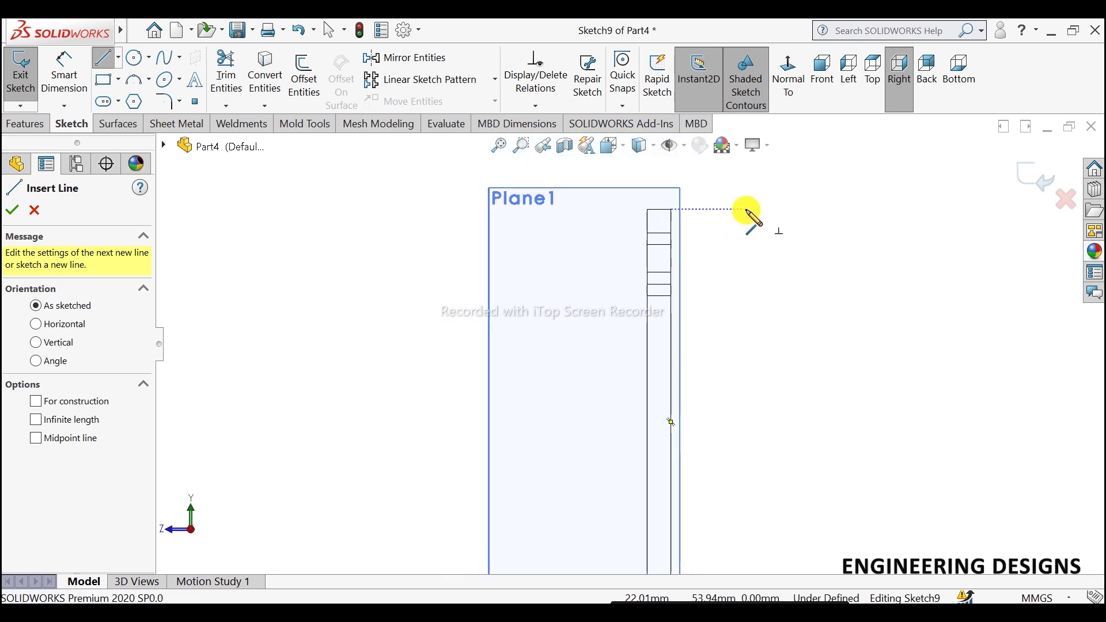
pyautogui.moveTo(749, 218)
pyautogui.mouseDown(button='middle')
pyautogui.moveTo(782, 225)
pyautogui.moveTo(768, 220)
pyautogui.moveTo(760, 237)
pyautogui.moveTo(832, 260)
pyautogui.mouseUp(button='middle')
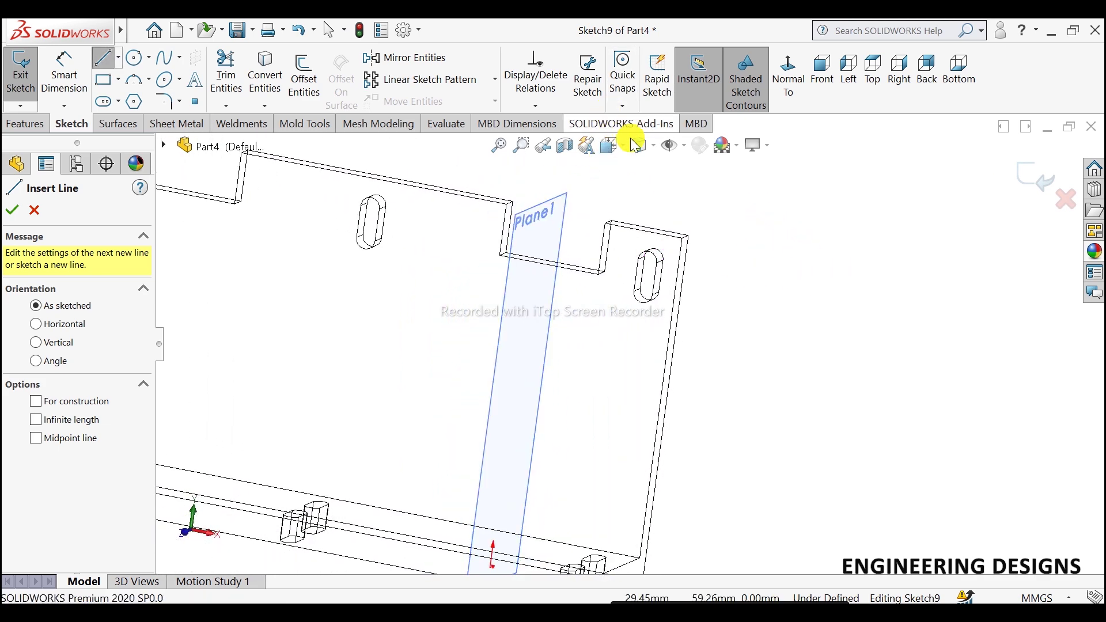
pyautogui.click(787, 72)
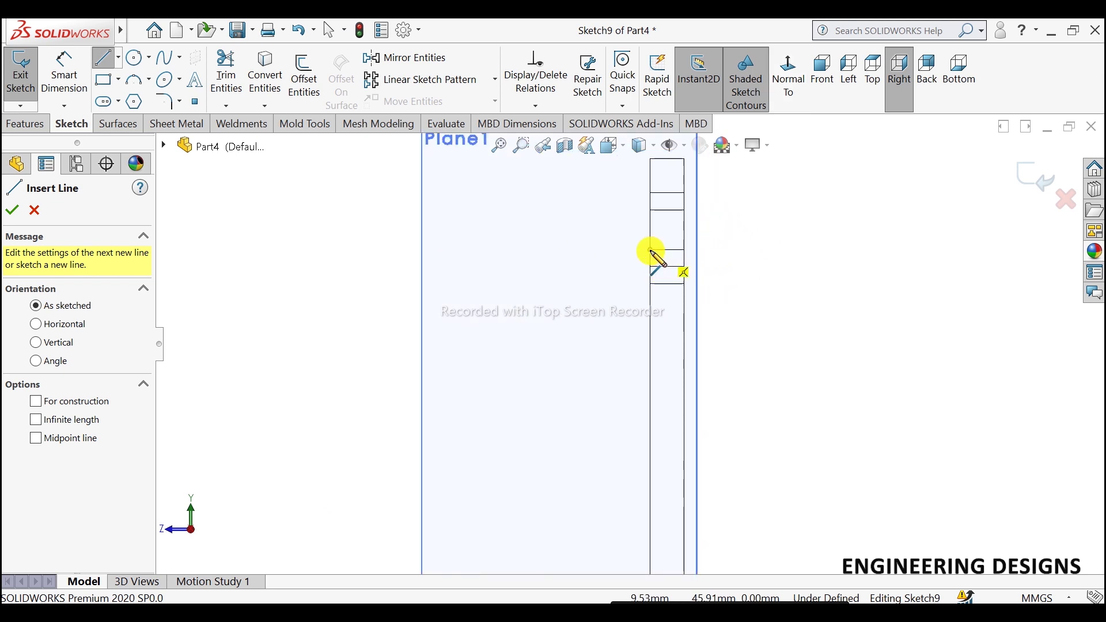
pyautogui.click(651, 251)
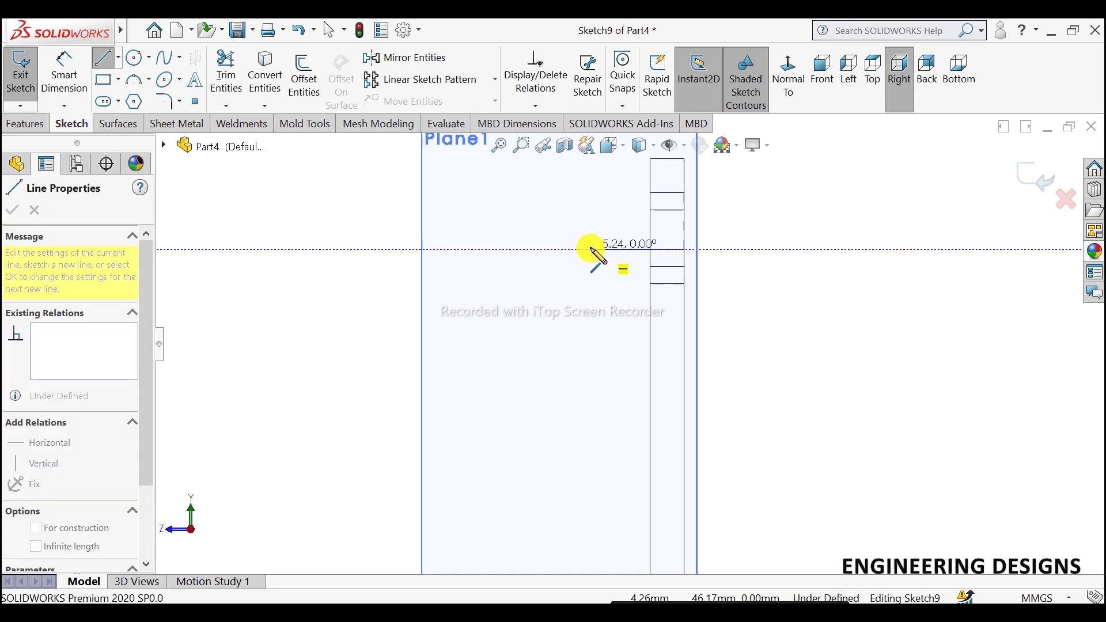
pyautogui.click(620, 248)
pyautogui.scroll(3, 575, 284)
pyautogui.moveTo(573, 279); pyautogui.dragTo(569, 296, button='middle')
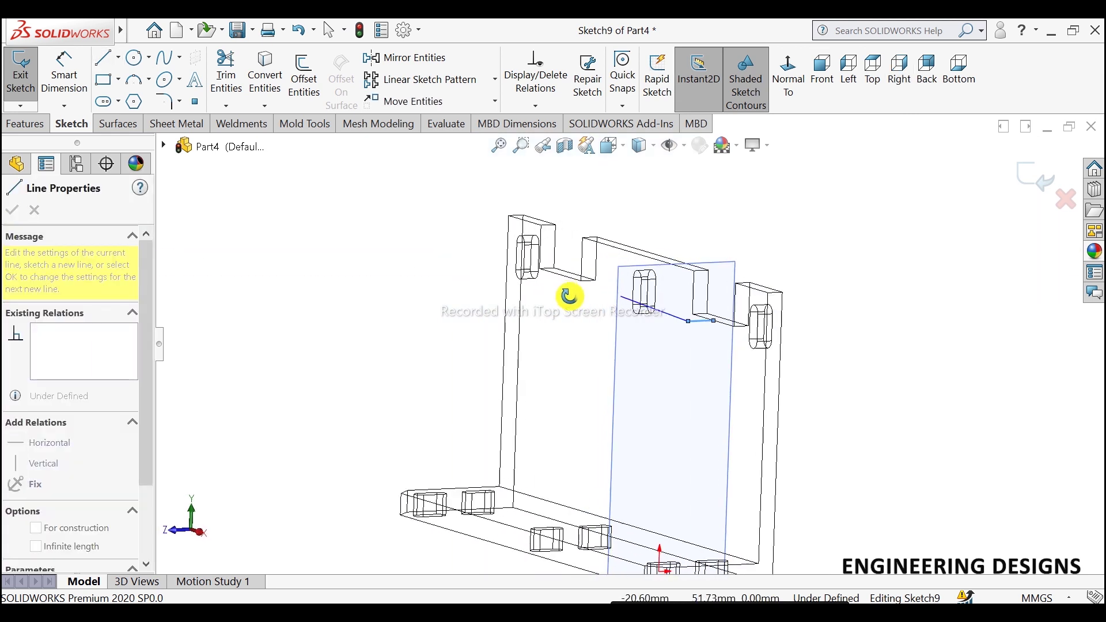
# - Continue the rib with a long slanted edge and a short vertical drop to the base
pyautogui.click(788, 78)
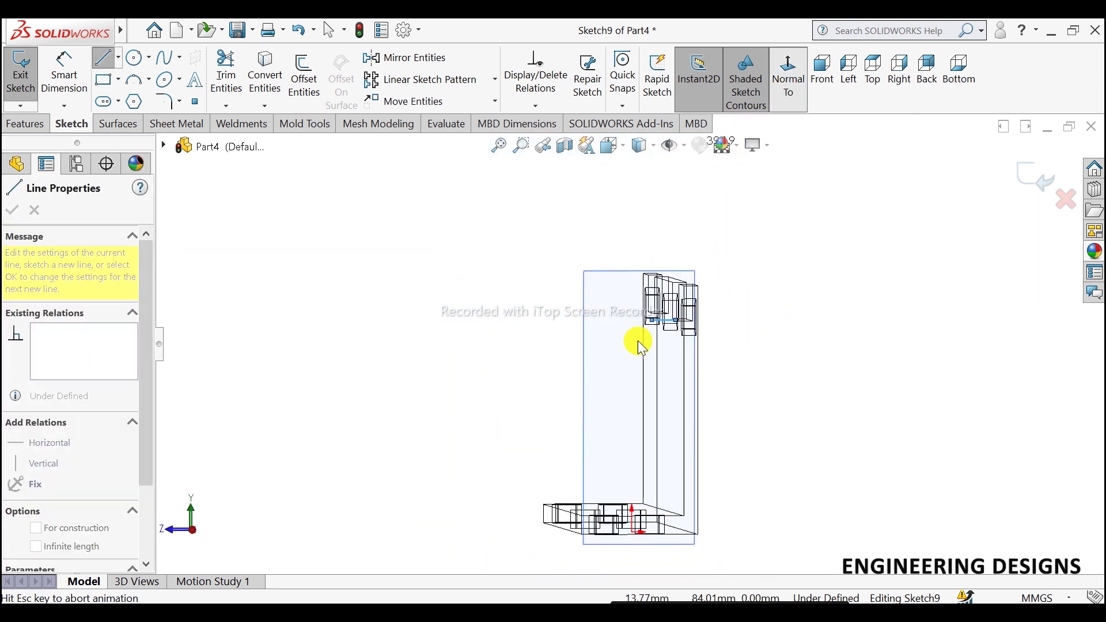
pyautogui.scroll(-3, 598, 474)
pyautogui.scroll(-3, 599, 512)
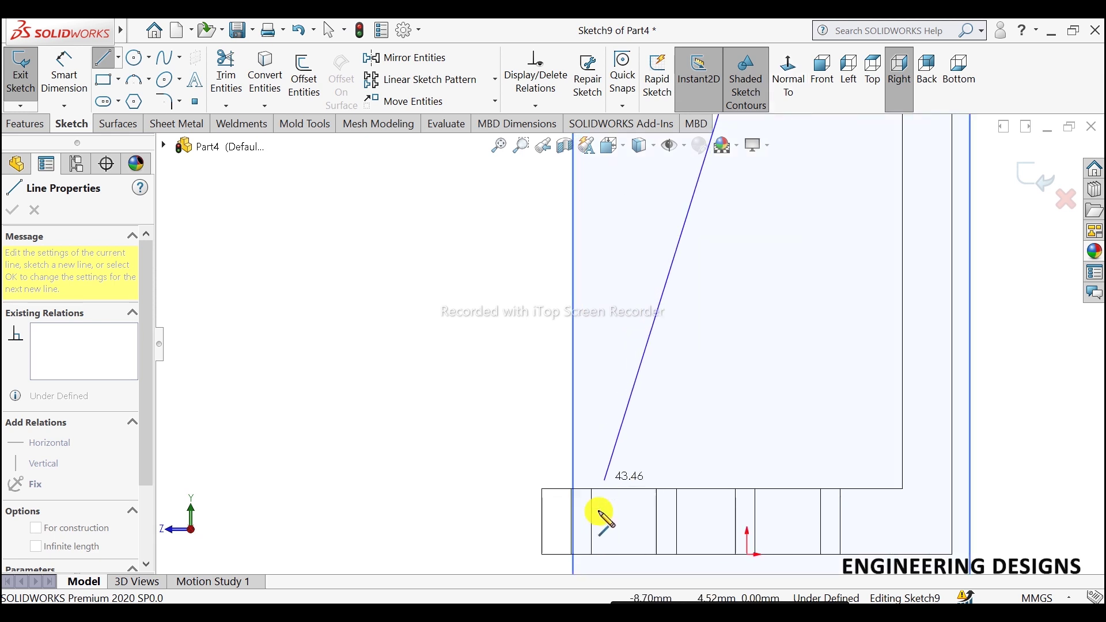
pyautogui.scroll(-2, 600, 516)
pyautogui.scroll(-2, 576, 495)
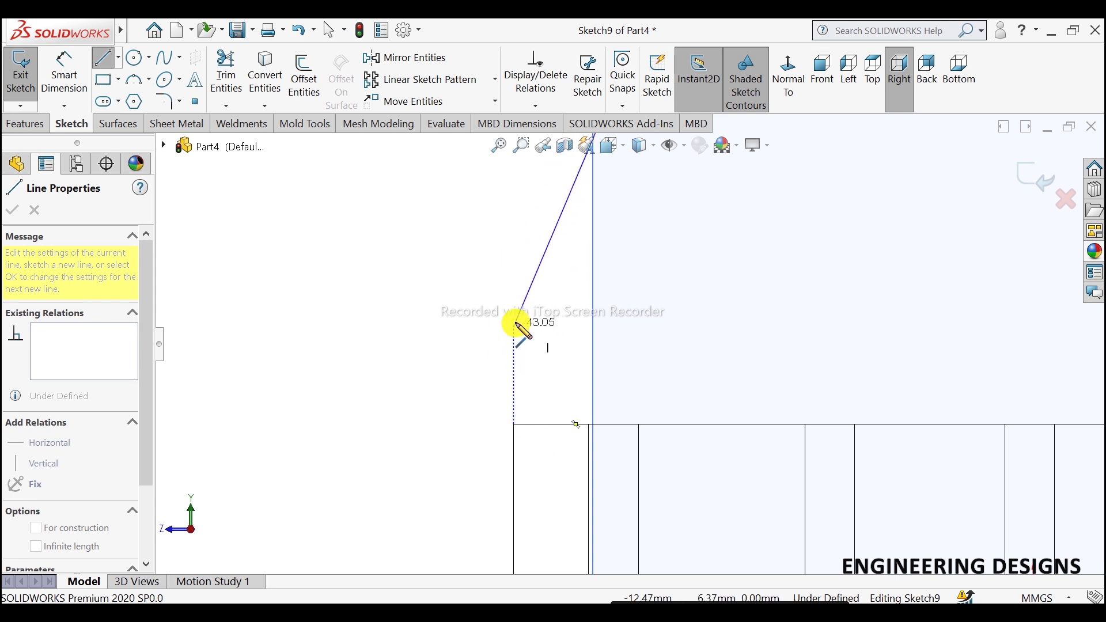
pyautogui.click(515, 292)
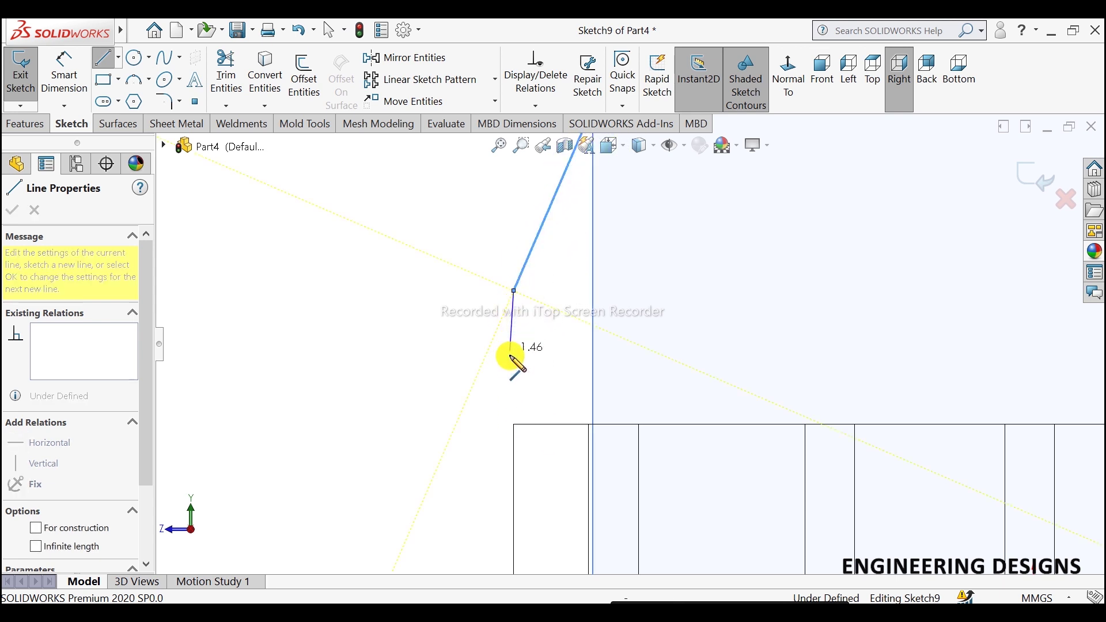
pyautogui.click(514, 424)
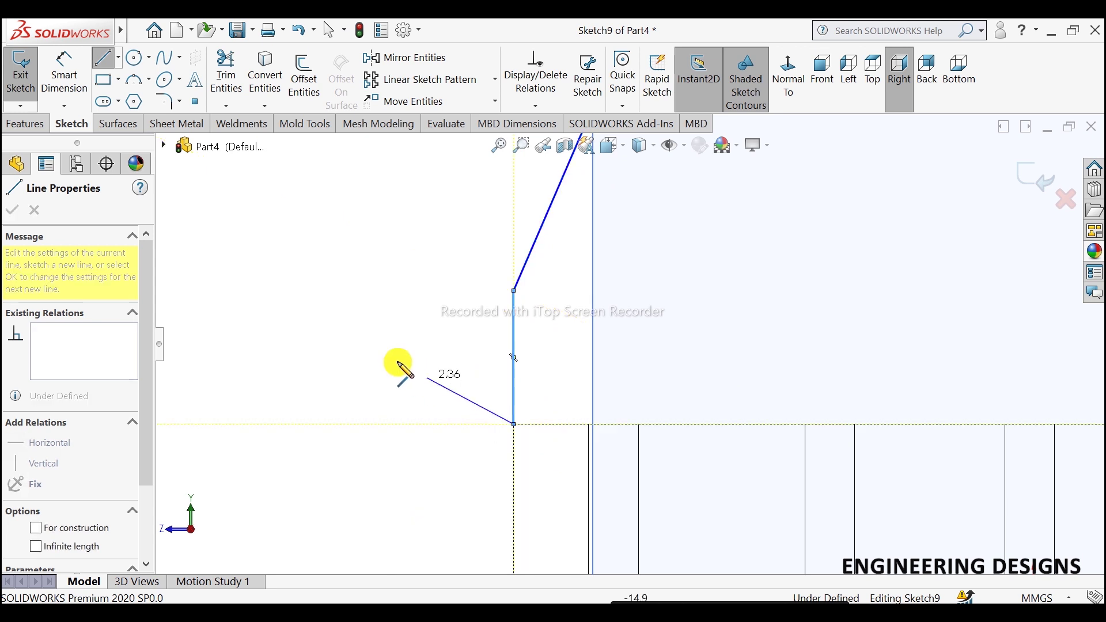
pyautogui.rightClick(334, 329)
pyautogui.click(363, 331)
# - Switch to Shaded With Edges and dimension the short vertical step above the base
pyautogui.click(640, 155)
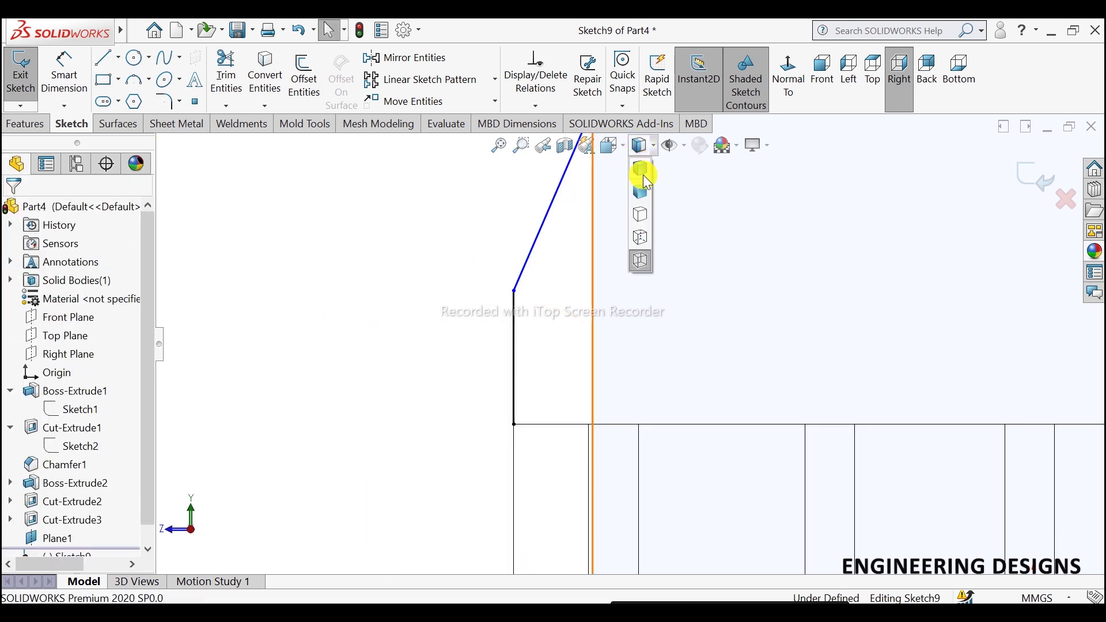
pyautogui.scroll(3, 697, 207)
pyautogui.scroll(2, 749, 239)
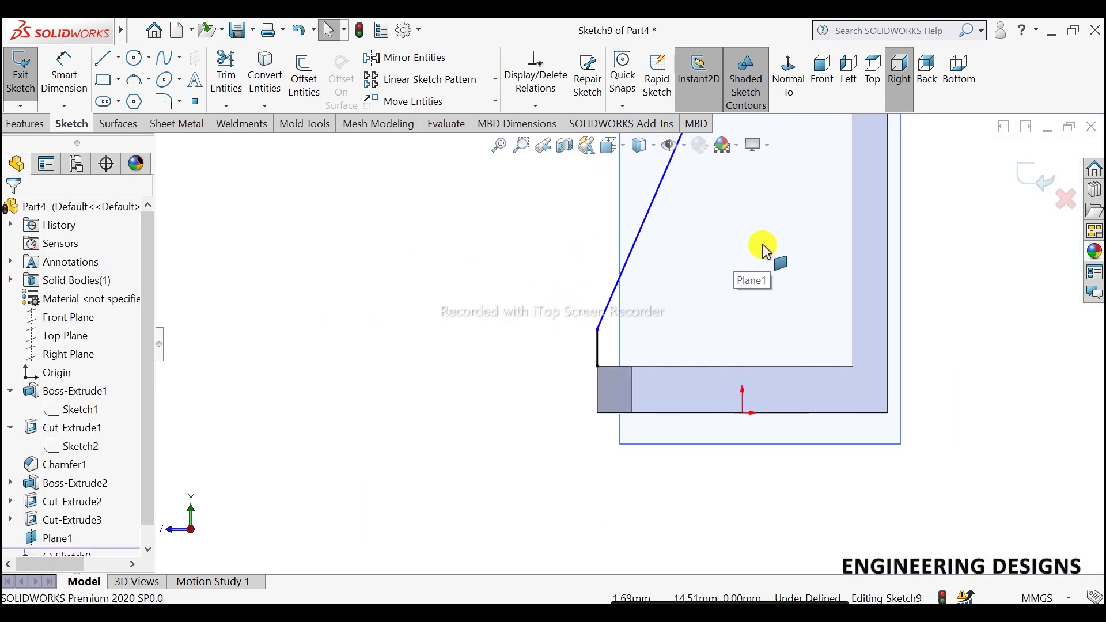
pyautogui.moveTo(765, 252); pyautogui.dragTo(738, 259, button='middle')
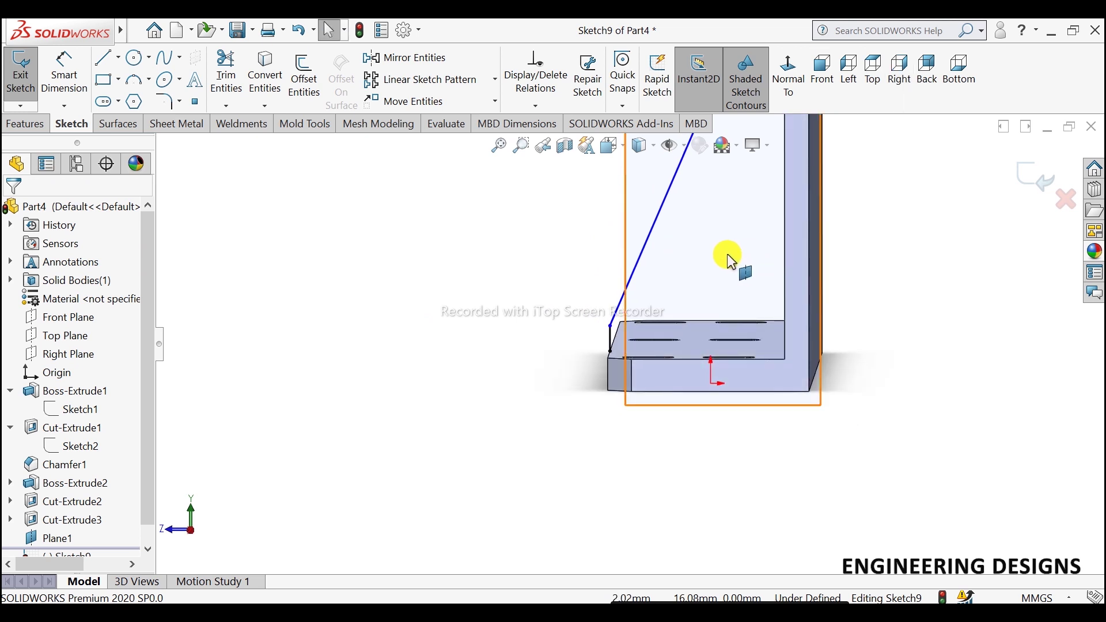
pyautogui.click(782, 78)
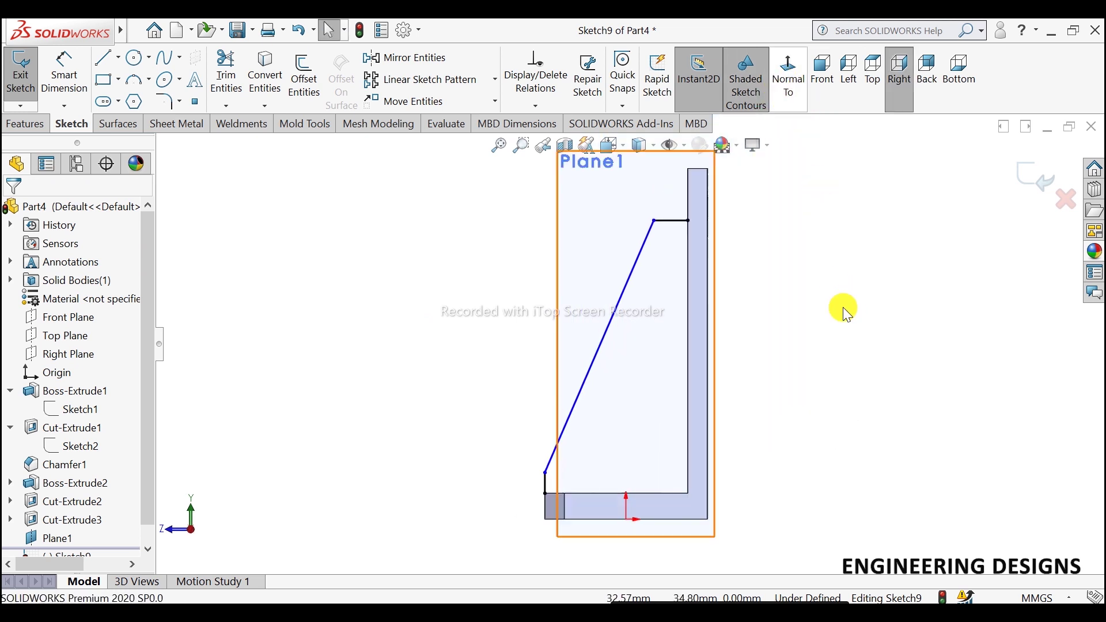
pyautogui.click(64, 72)
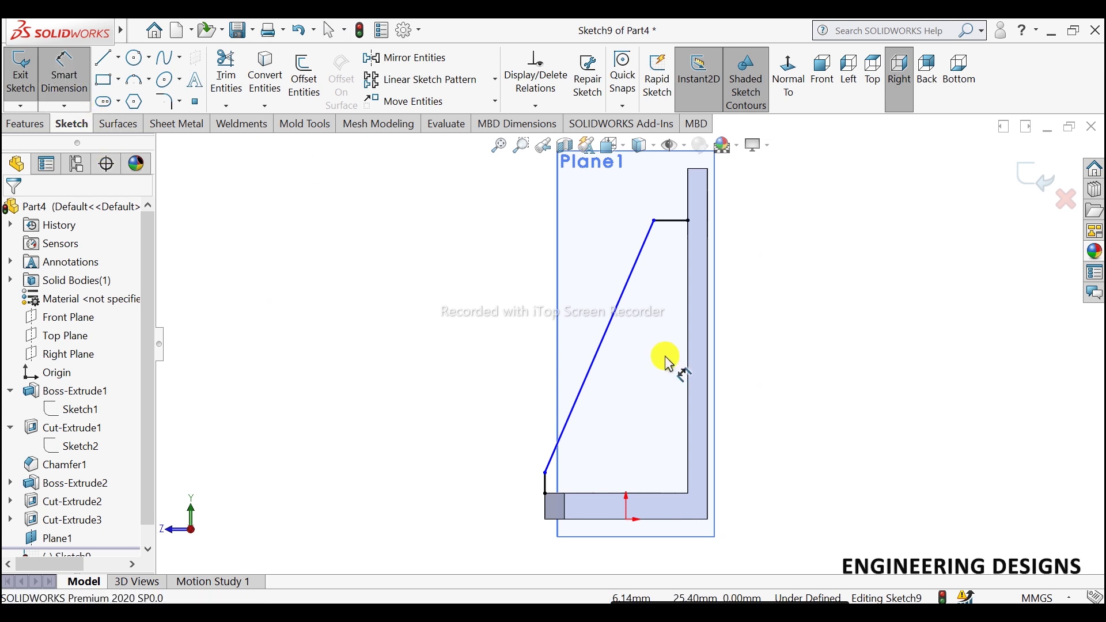
pyautogui.click(545, 489)
pyautogui.click(457, 477)
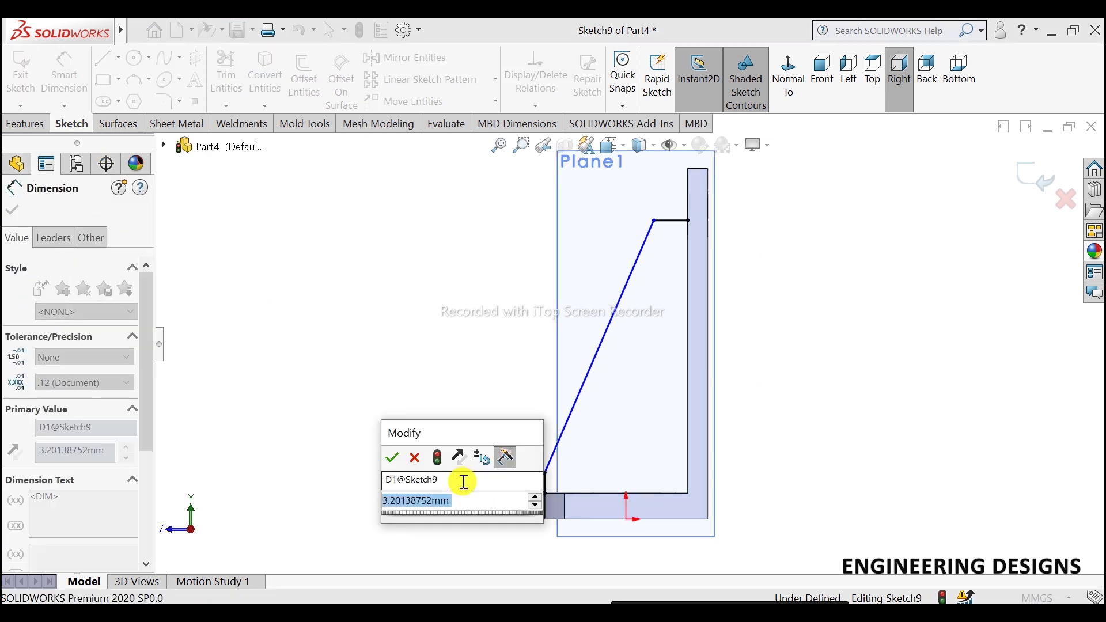
pyautogui.write('5')
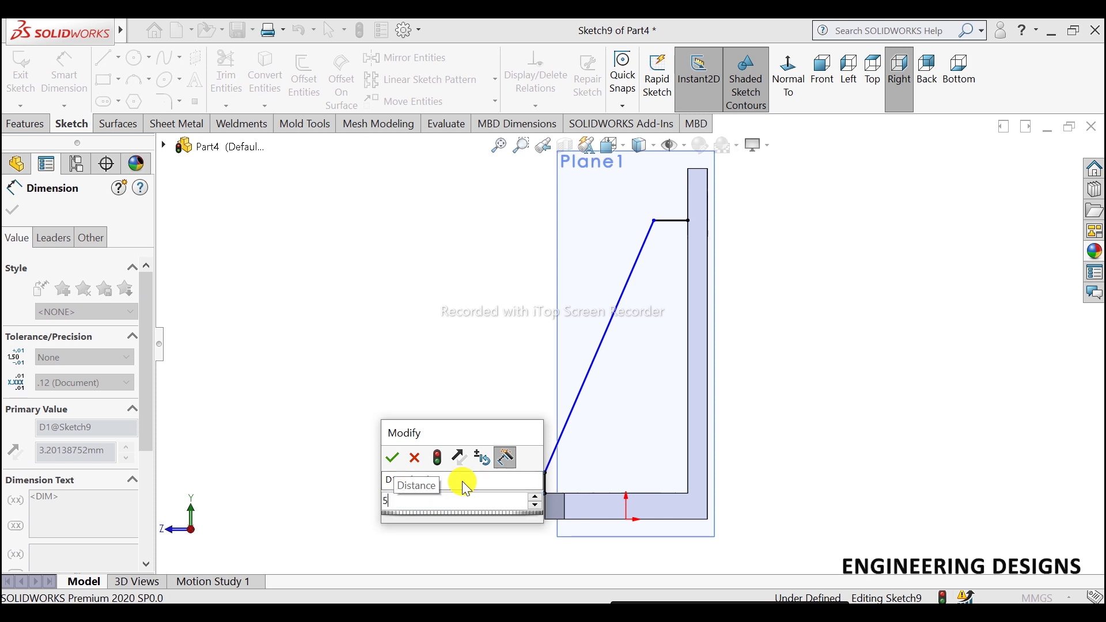
pyautogui.press('Return')
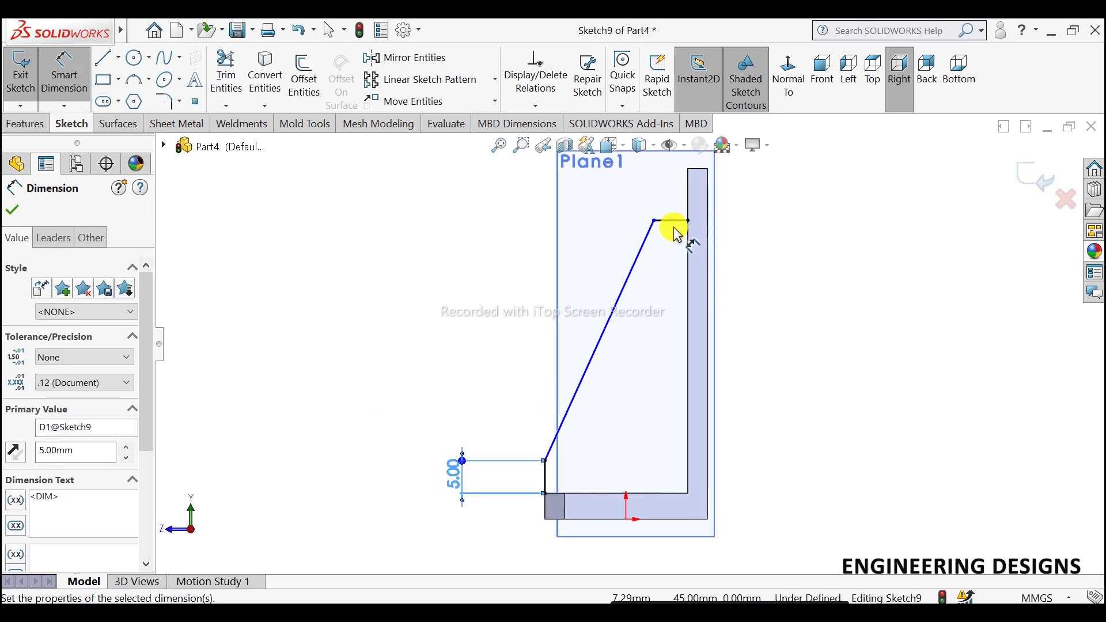
# - Dimension the rib's short top ledge at 4 mm
pyautogui.click(673, 222)
pyautogui.click(798, 204)
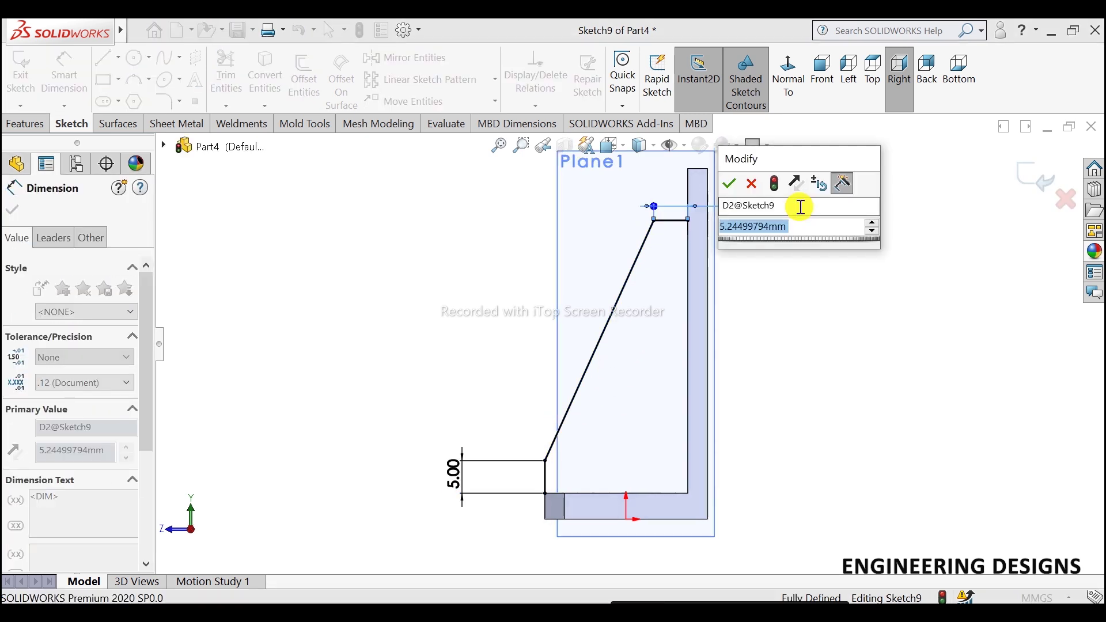
pyautogui.write('5')
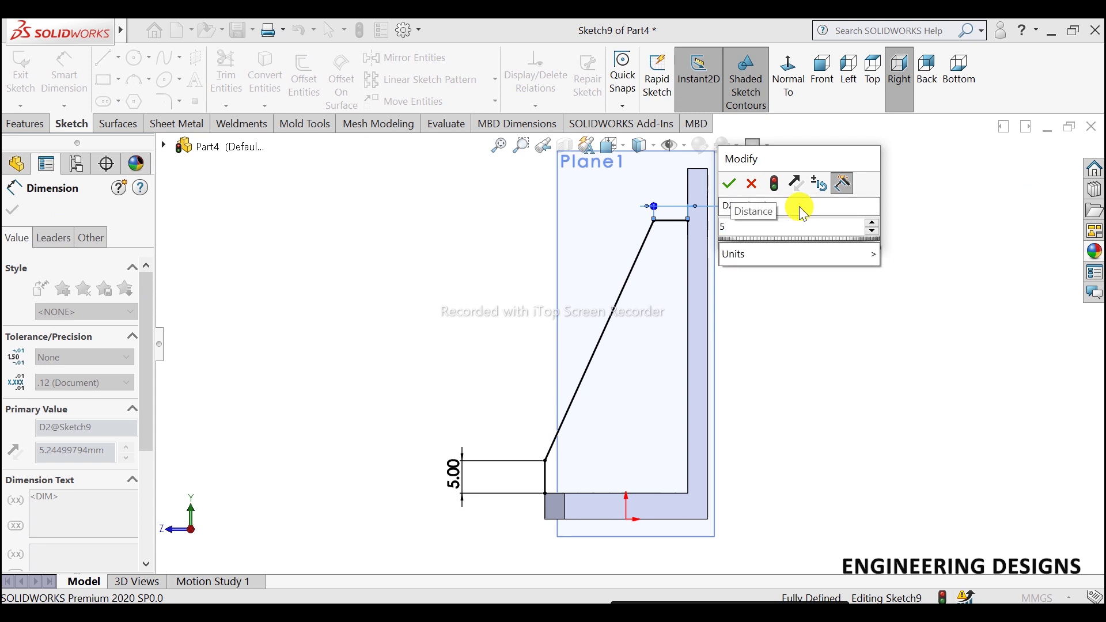
pyautogui.press('Return')
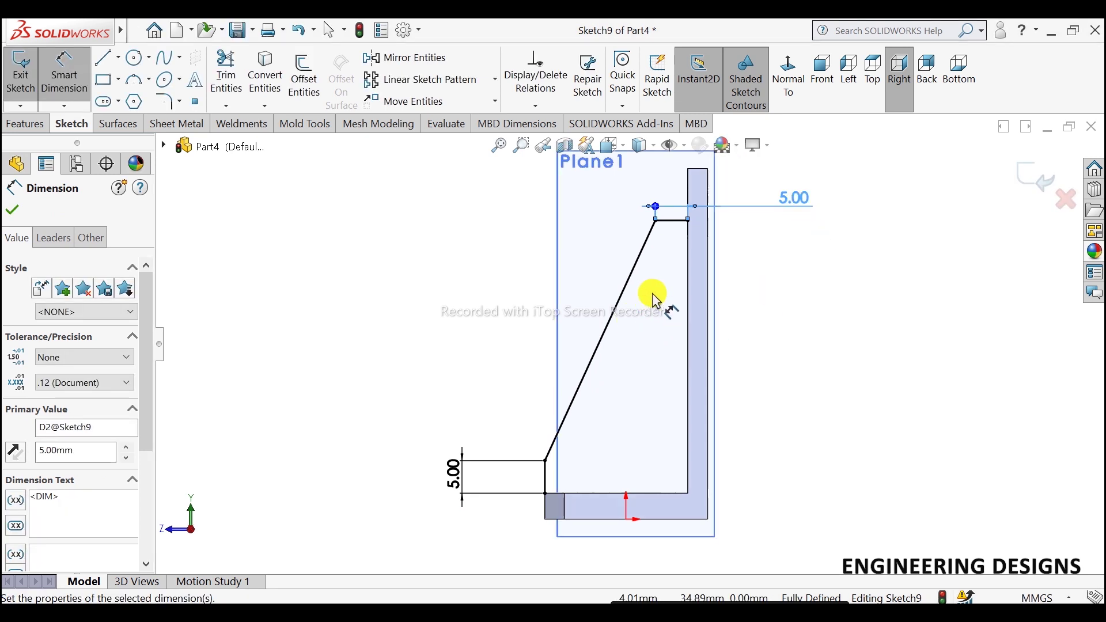
pyautogui.scroll(-1, 659, 316)
pyautogui.press('Escape')
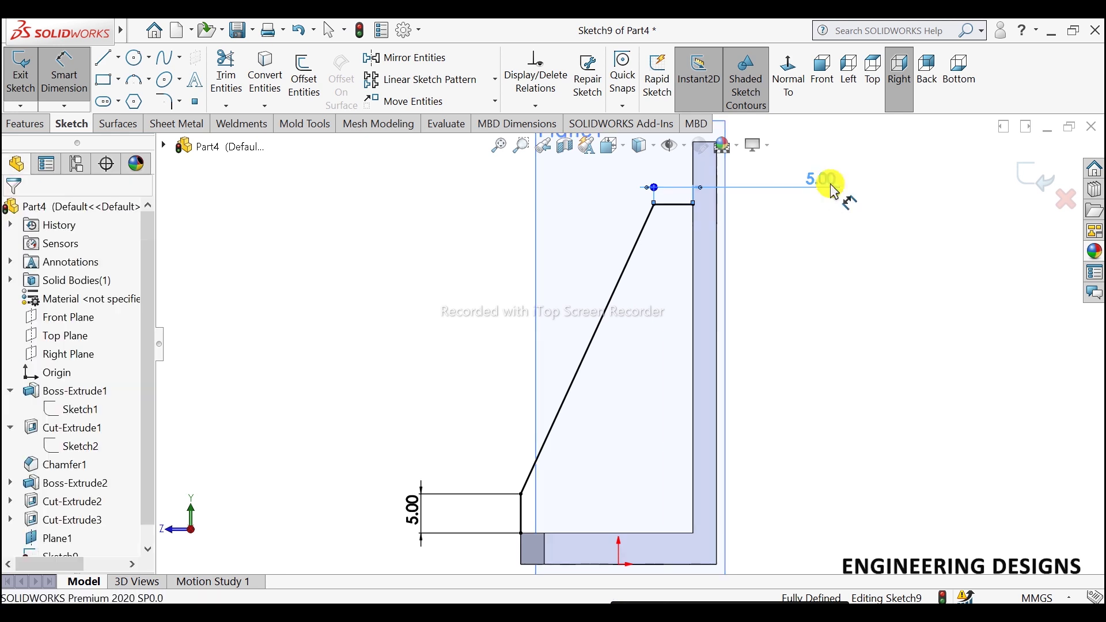
pyautogui.write('4')
pyautogui.press('Return')
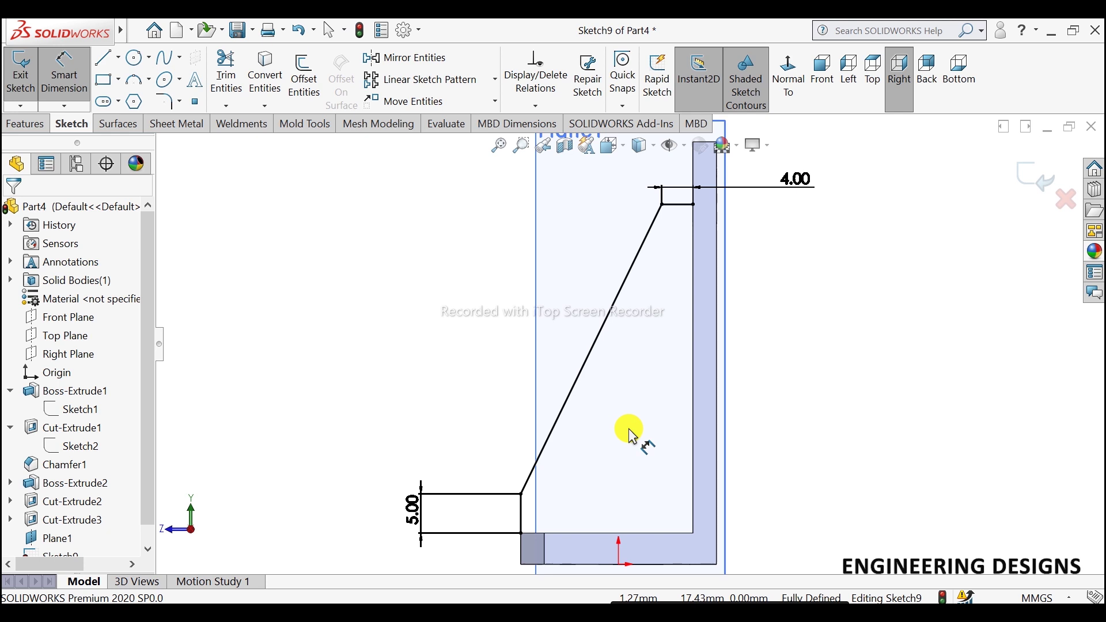
# - Change the vertical step's dimension from 5 to 4 mm, fully defining the sketch
pyautogui.scroll(-1, 616, 527)
pyautogui.scroll(-1, 616, 527)
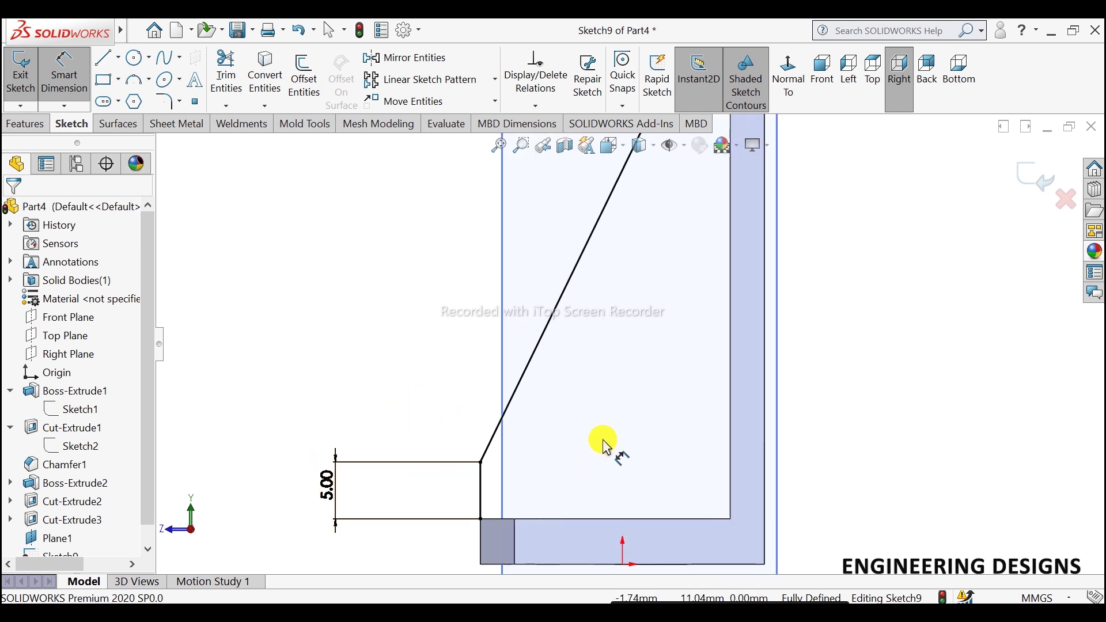
pyautogui.scroll(1, 691, 403)
pyautogui.scroll(1, 741, 321)
pyautogui.scroll(1, 700, 320)
pyautogui.scroll(-1, 700, 320)
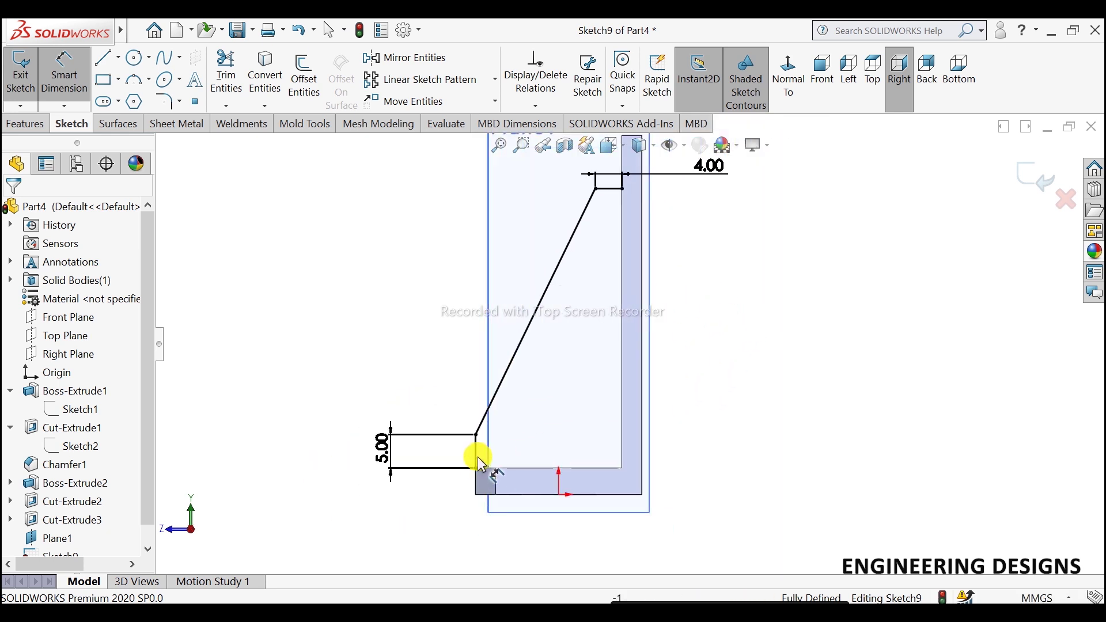
pyautogui.doubleClick(386, 459)
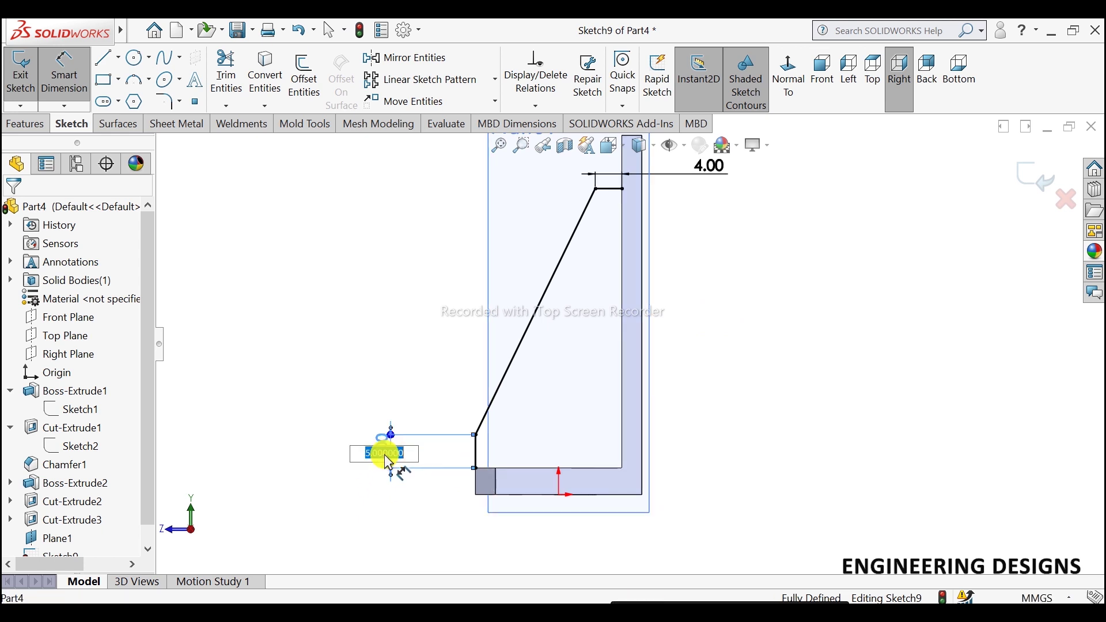
pyautogui.press('Return')
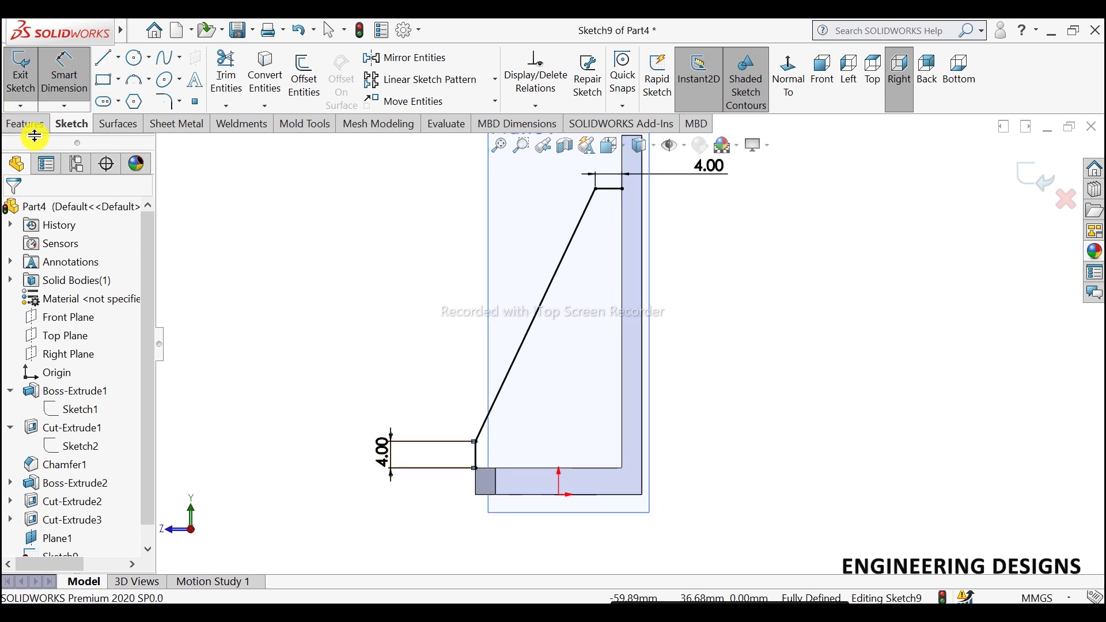
# - Convert the wall's inner vertical edge into a line in Sketch9
pyautogui.rightClick(258, 180)
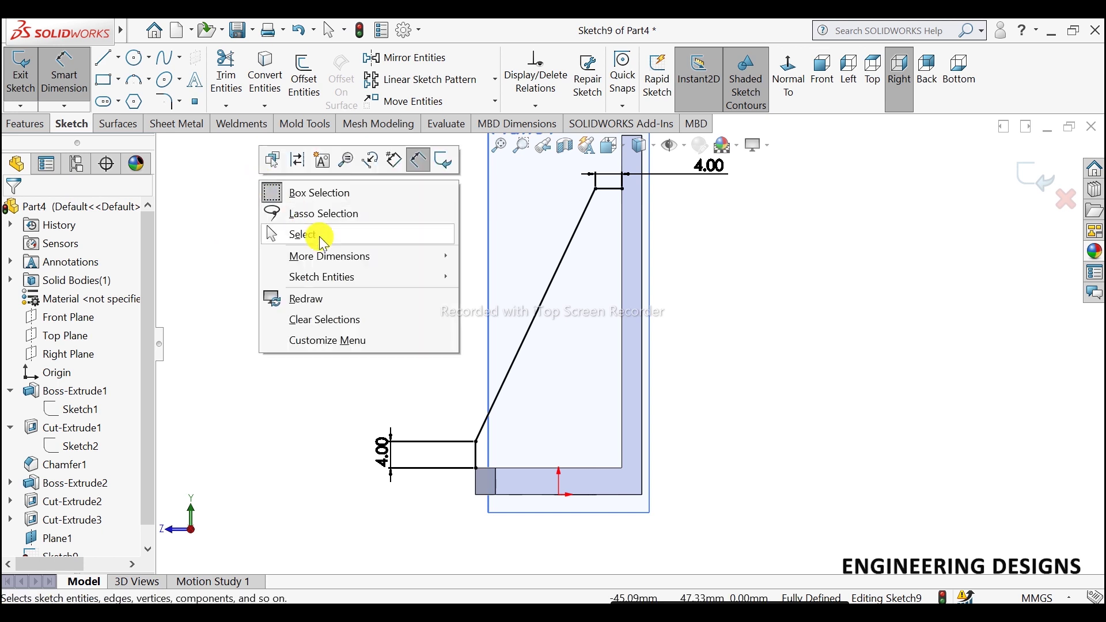
pyautogui.click(309, 234)
pyautogui.click(623, 259)
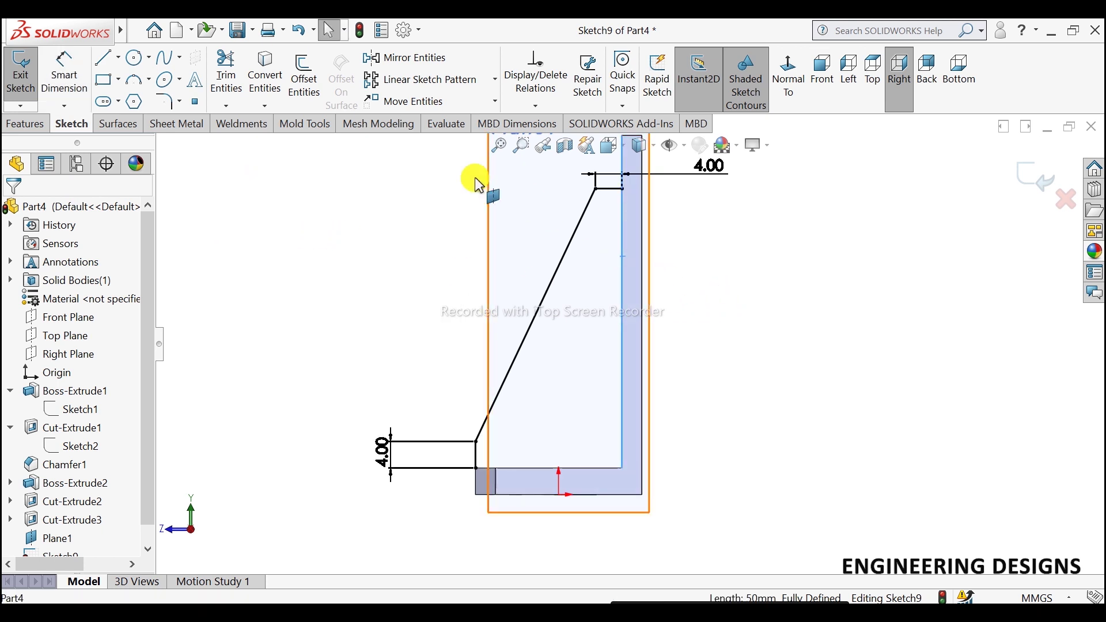
pyautogui.click(262, 75)
# - Convert the model edge at the base corner into a Sketch9 line
pyautogui.click(573, 469)
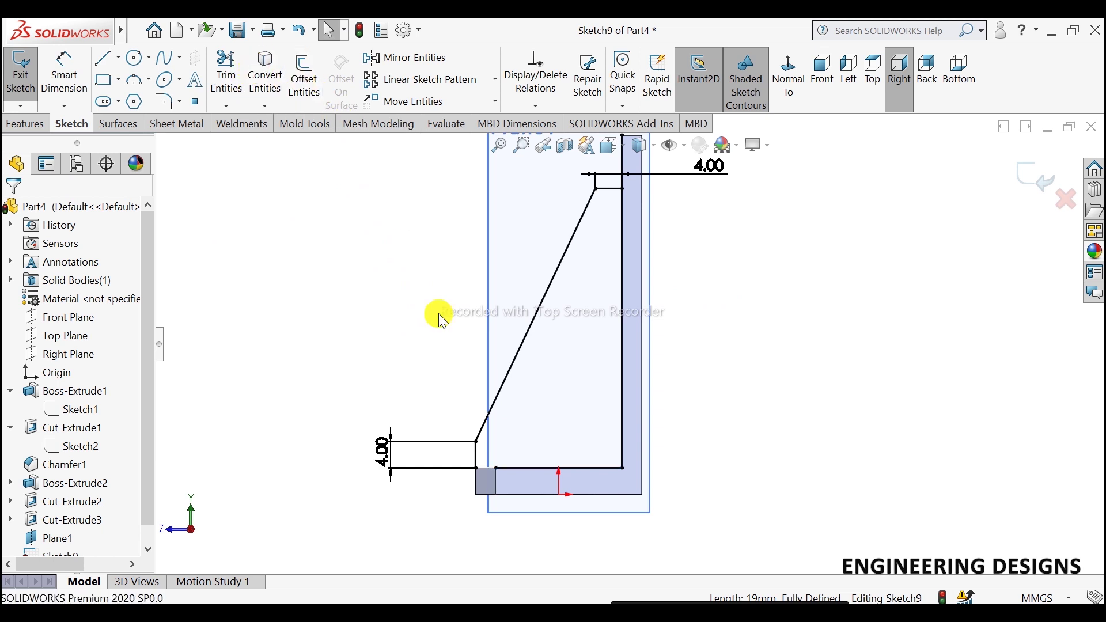
pyautogui.scroll(-4, 487, 481)
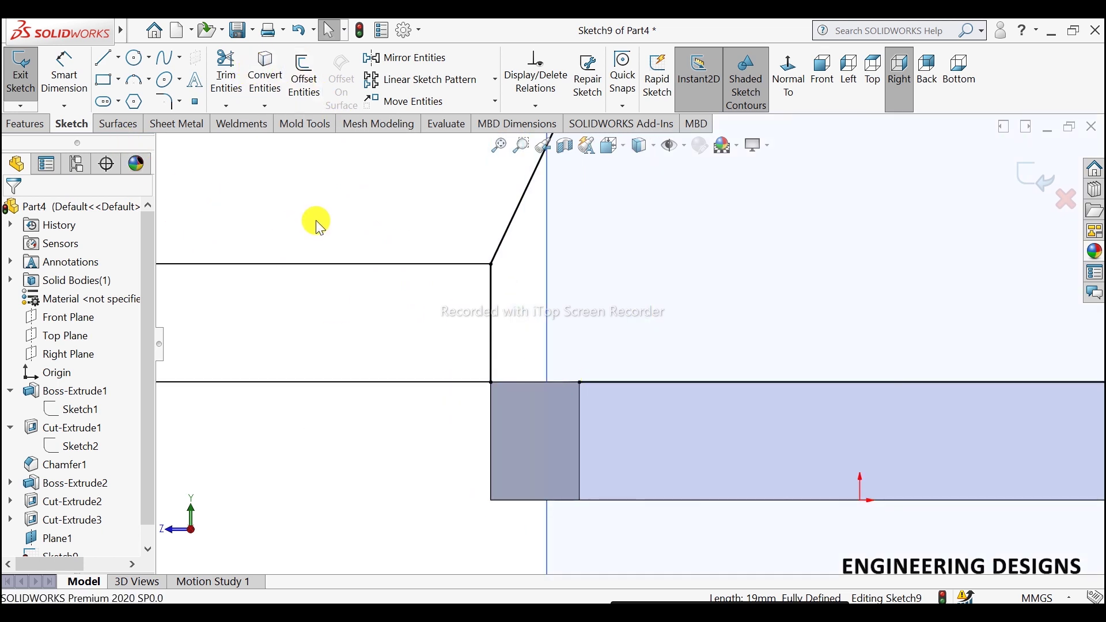
pyautogui.scroll(4, 680, 288)
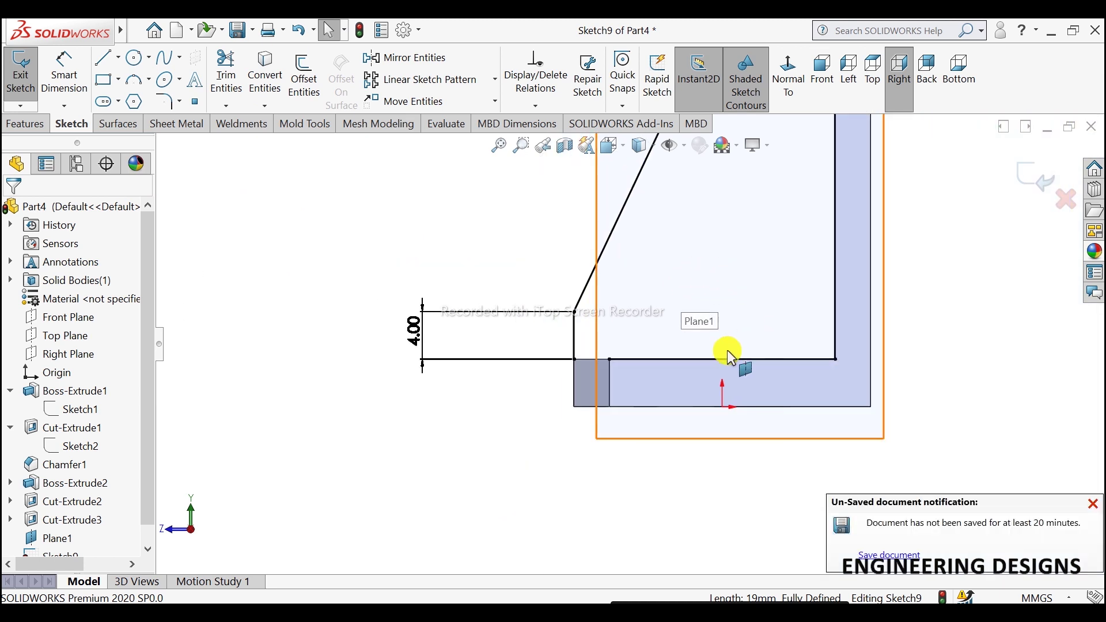
pyautogui.scroll(-3, 665, 366)
pyautogui.click(533, 354)
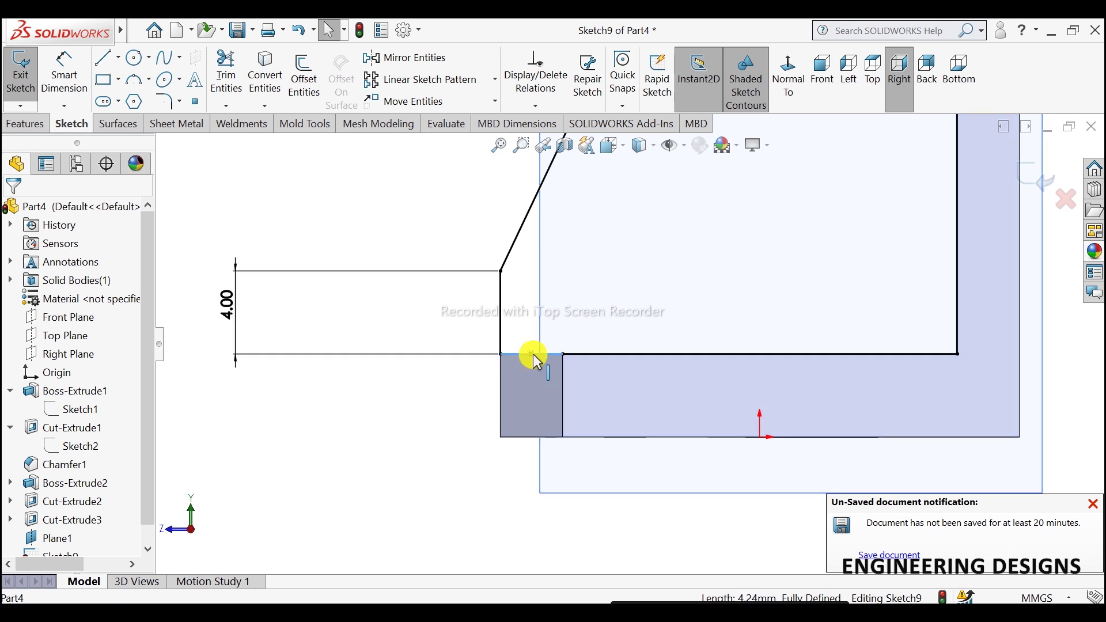
pyautogui.click(270, 74)
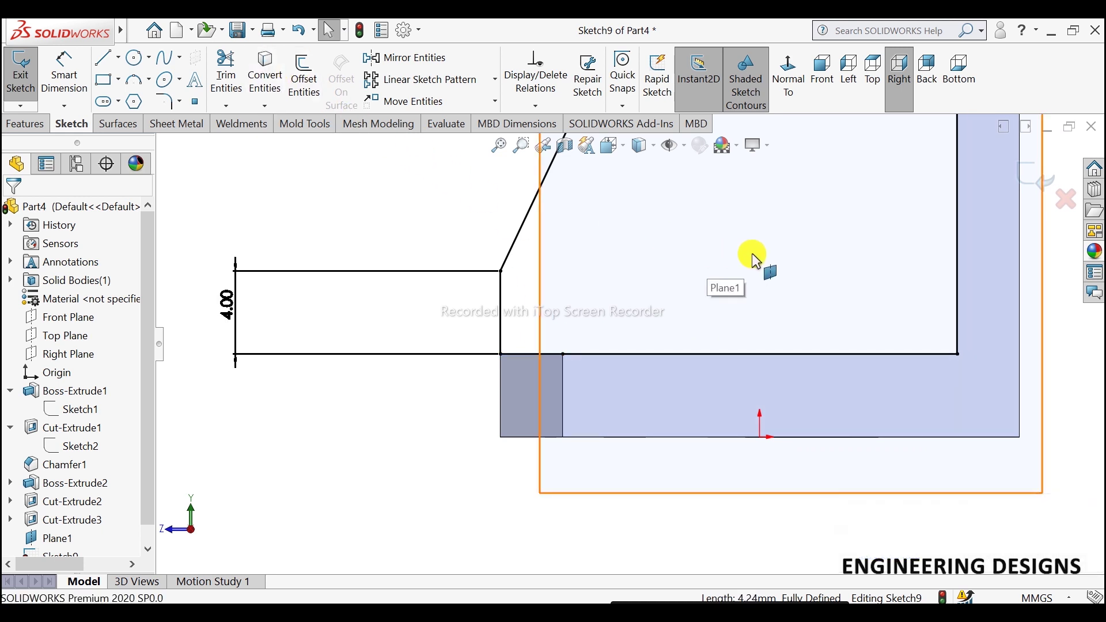
pyautogui.scroll(3, 754, 257)
pyautogui.scroll(2, 809, 233)
pyautogui.scroll(3, 809, 233)
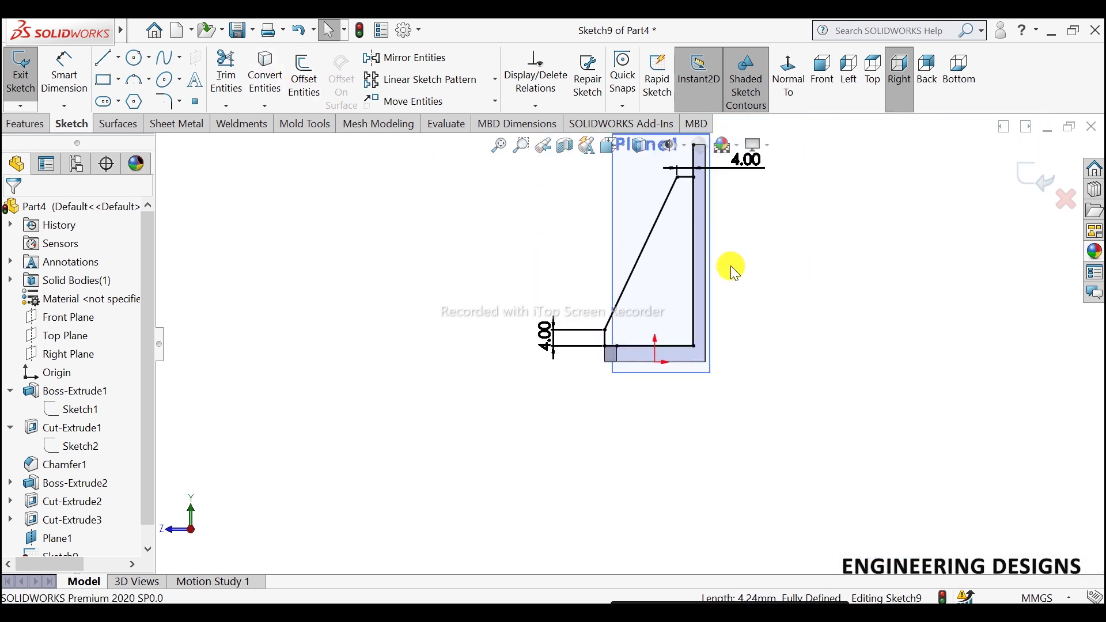
pyautogui.scroll(-2, 552, 224)
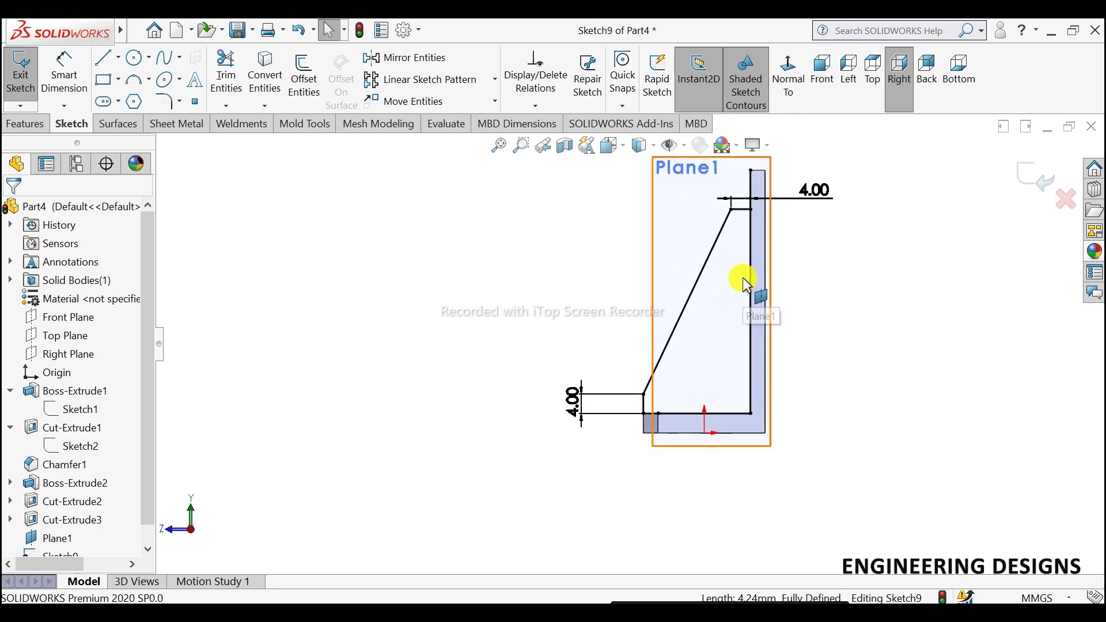
pyautogui.click(226, 72)
# - Power-trim away the bottom horizontal sketch line
pyautogui.scroll(-1, 678, 404)
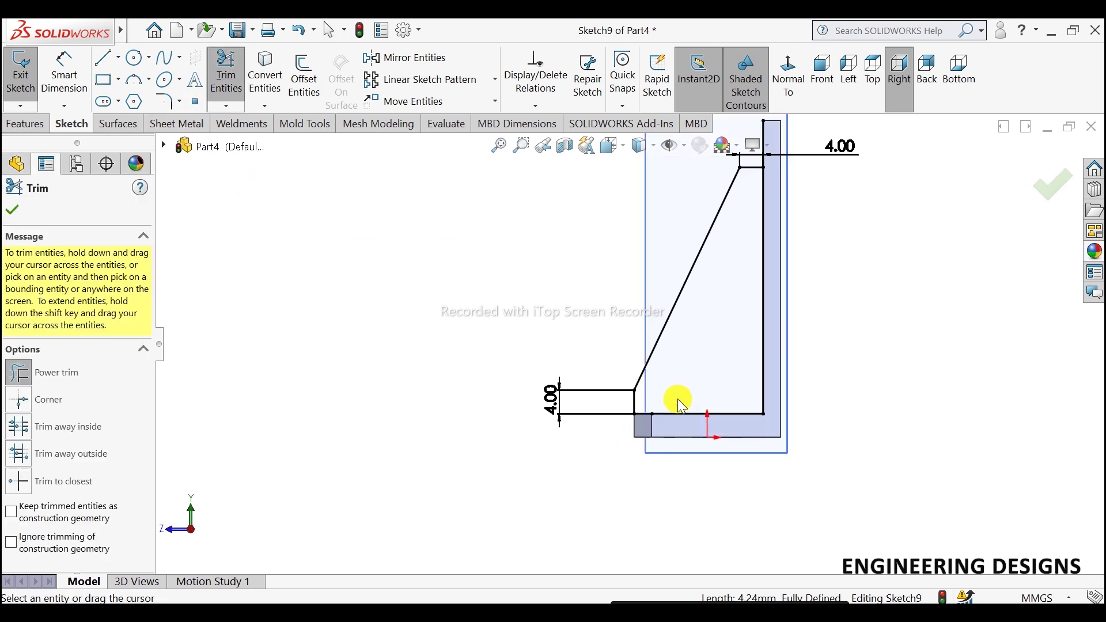
pyautogui.scroll(-1, 677, 399)
pyautogui.moveTo(647, 424); pyautogui.dragTo(854, 333)
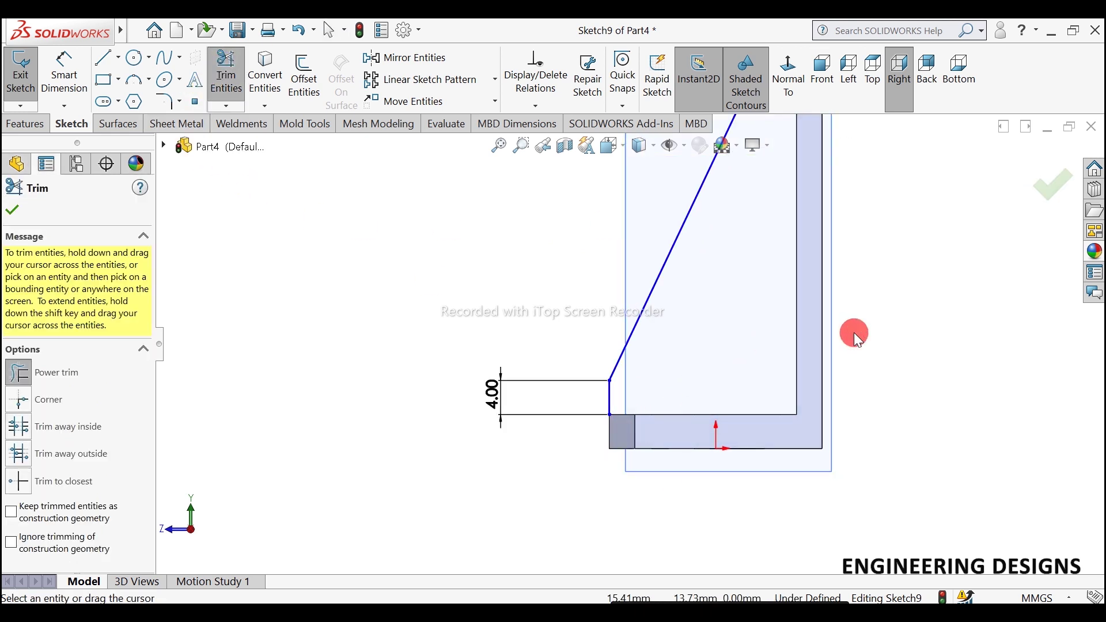
pyautogui.scroll(2, 842, 323)
pyautogui.scroll(1, 720, 219)
pyautogui.scroll(-2, 663, 259)
pyautogui.scroll(-2, 628, 346)
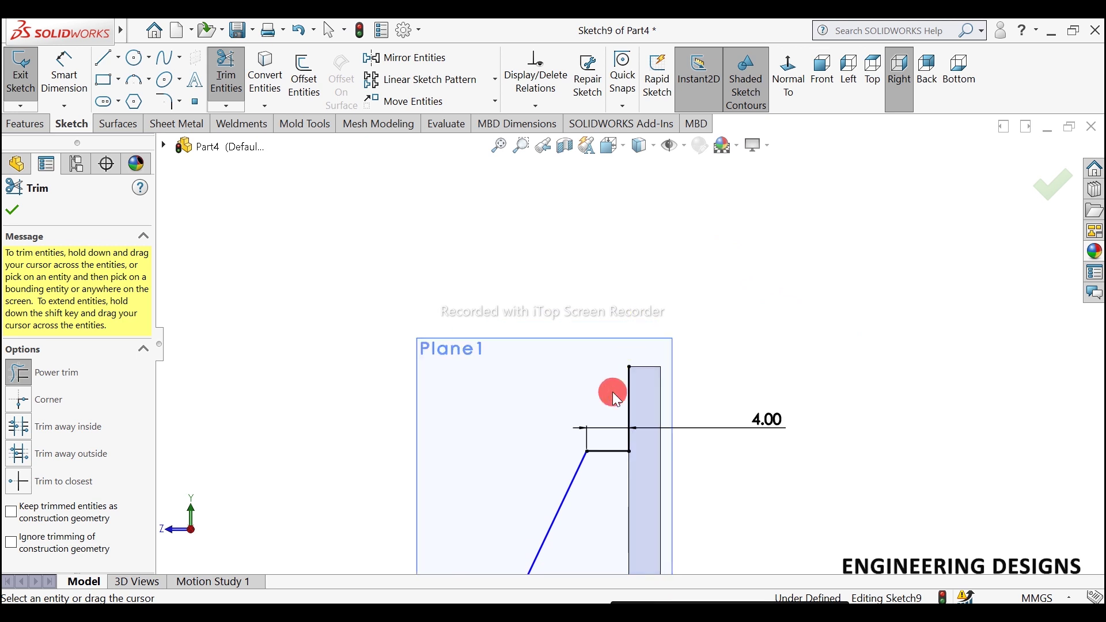
# - Trim the extra lines above the 4.00 dimension and finish trimming
pyautogui.moveTo(615, 396); pyautogui.dragTo(696, 402)
pyautogui.scroll(-2, 674, 378)
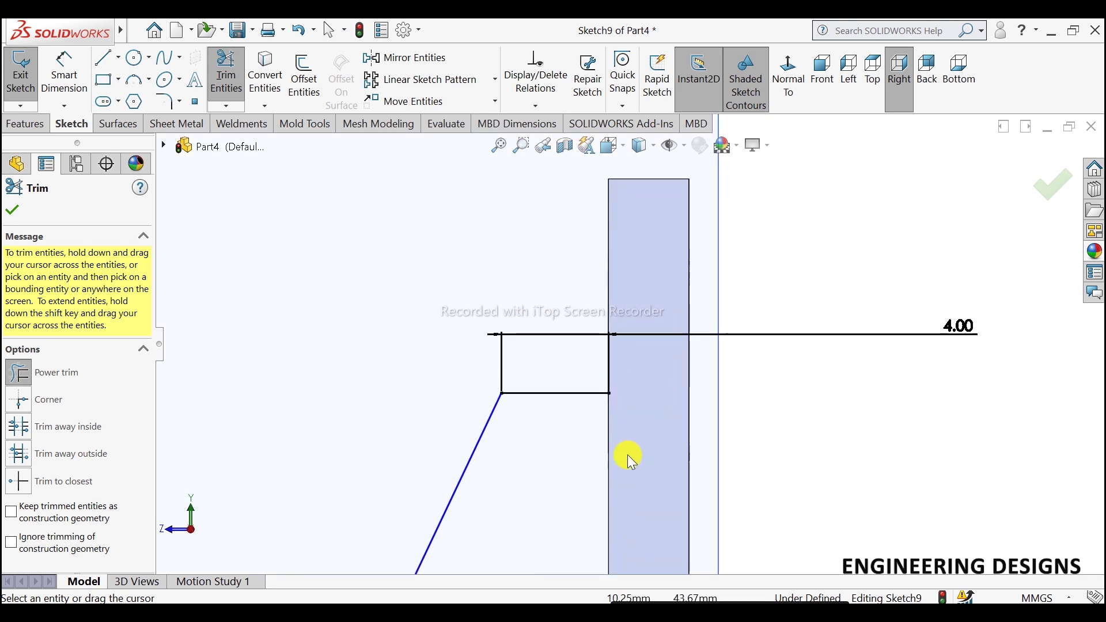
pyautogui.moveTo(595, 359); pyautogui.dragTo(658, 374)
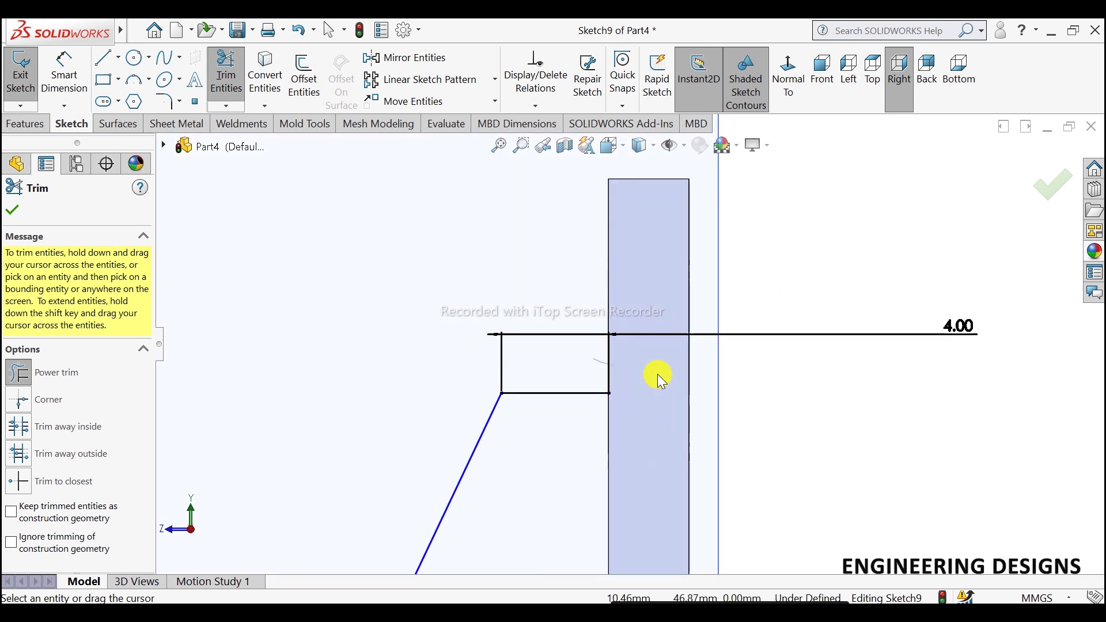
pyautogui.click(12, 210)
pyautogui.scroll(5, 749, 239)
pyautogui.scroll(4, 692, 375)
pyautogui.scroll(2, 659, 433)
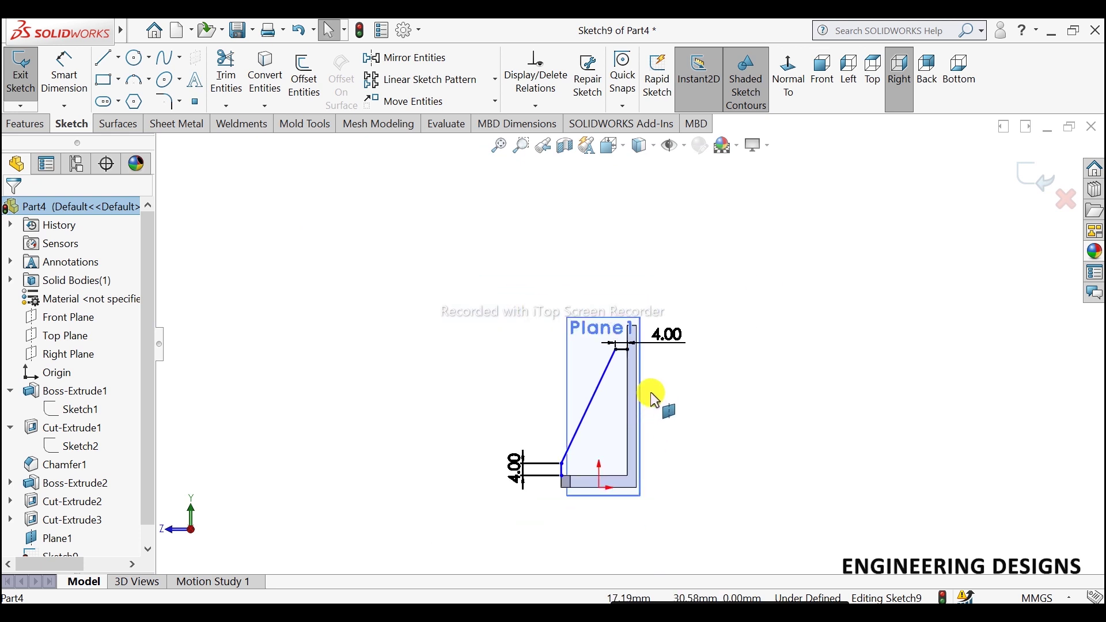
pyautogui.scroll(-2, 651, 392)
# - Exit Sketch9 and start a Rib feature from the slanted profile
pyautogui.click(33, 125)
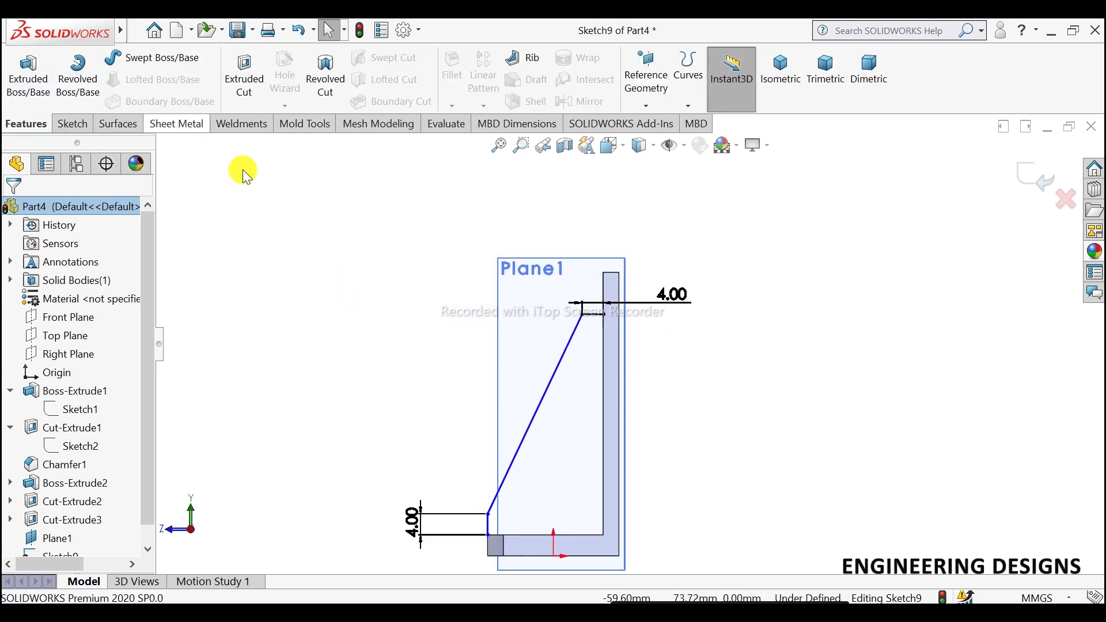
pyautogui.click(1037, 179)
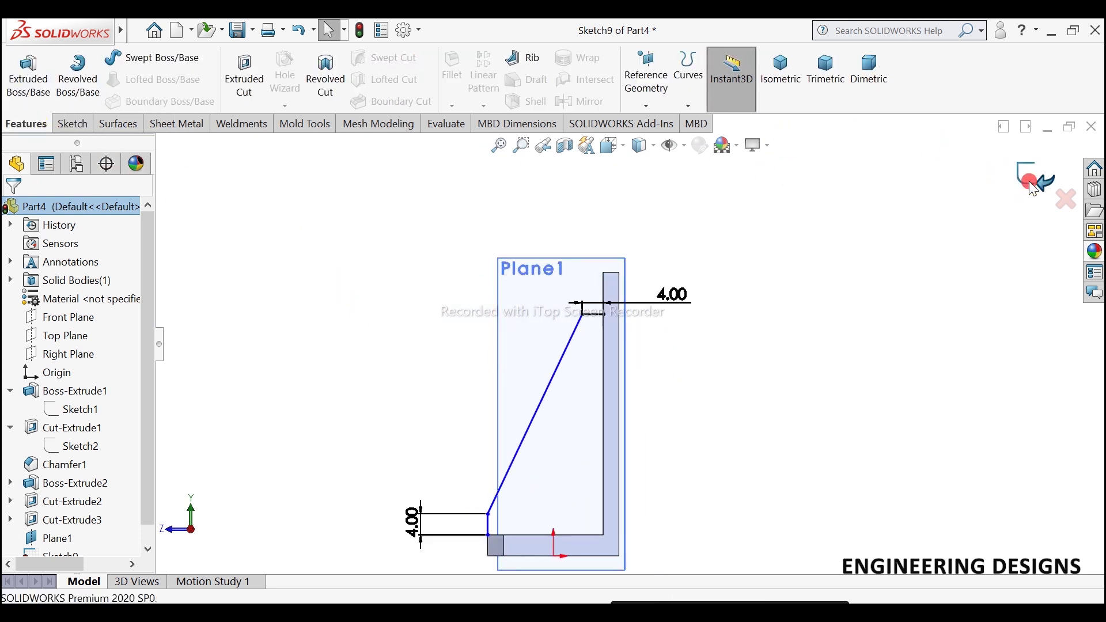
pyautogui.click(528, 58)
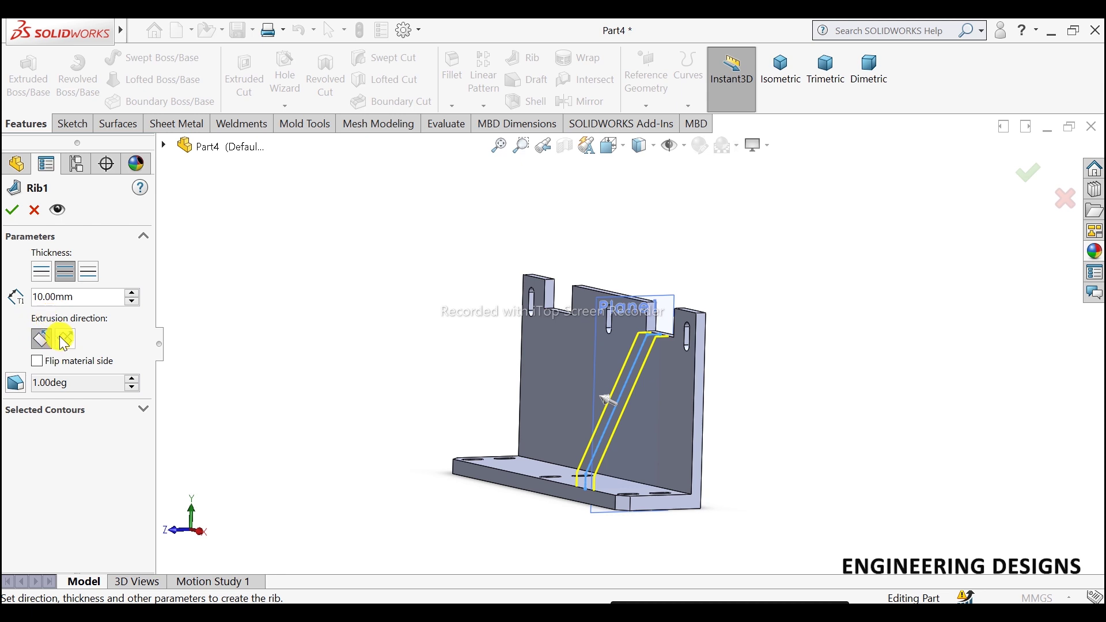
pyautogui.click(64, 340)
pyautogui.moveTo(780, 388)
pyautogui.mouseDown(button='middle')
pyautogui.moveTo(746, 427)
pyautogui.moveTo(807, 429)
pyautogui.mouseUp(button='middle')
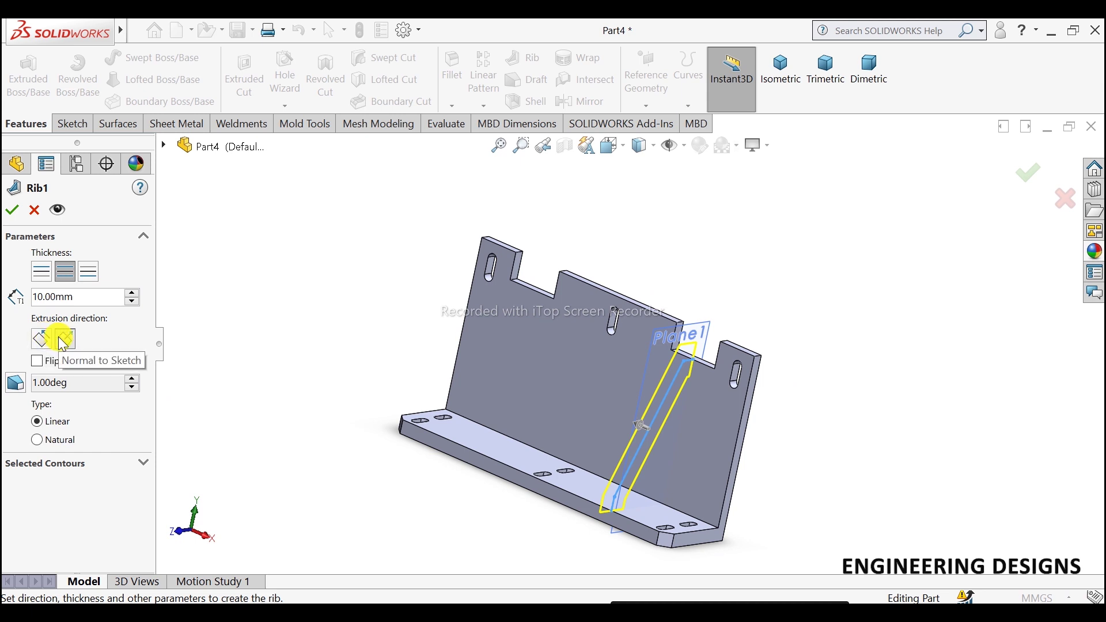
pyautogui.click(59, 338)
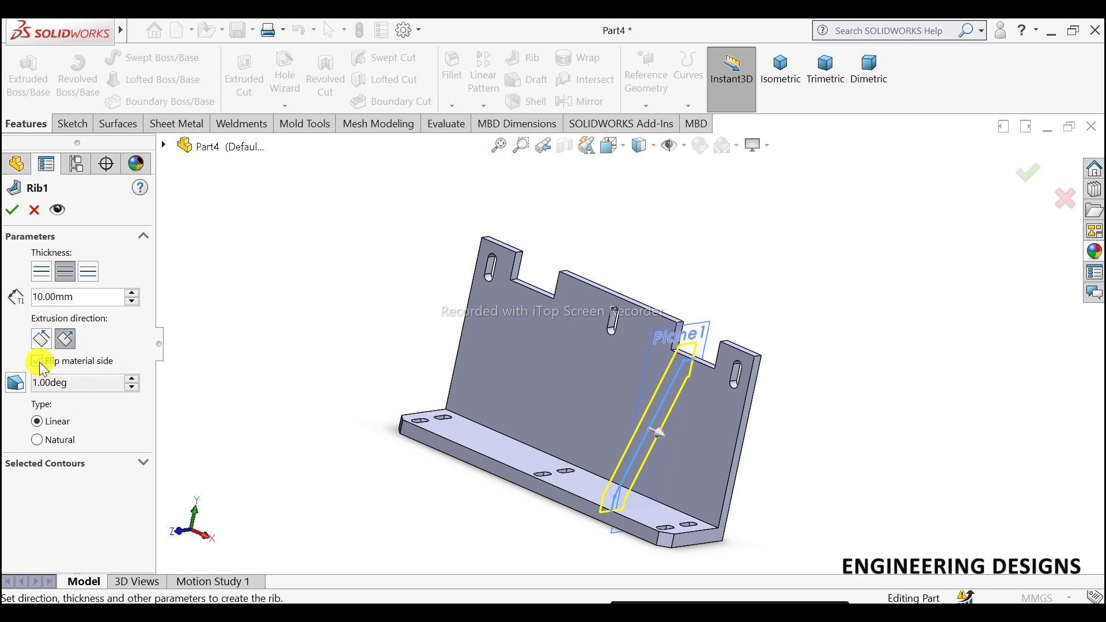
# - Give the rib 3 mm thickness, Parallel to Sketch direction, and accept Rib1
pyautogui.doubleClick(80, 297)
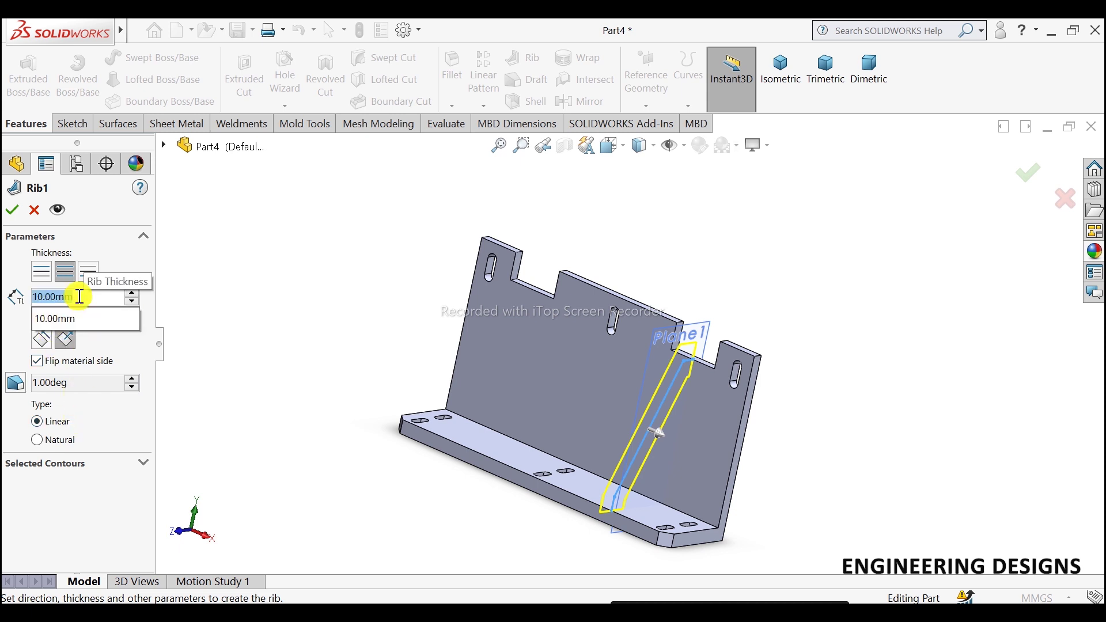
pyautogui.write('3')
pyautogui.press('Return')
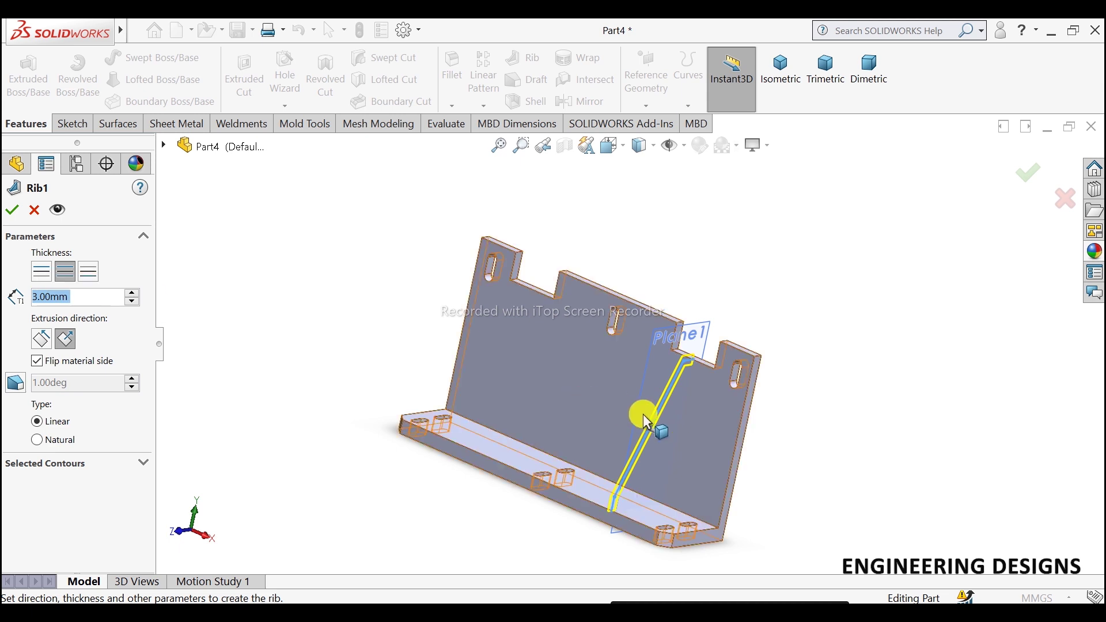
pyautogui.scroll(-2, 691, 427)
pyautogui.scroll(-2, 680, 424)
pyautogui.moveTo(661, 419)
pyautogui.mouseDown(button='middle')
pyautogui.moveTo(647, 407)
pyautogui.moveTo(631, 434)
pyautogui.mouseUp(button='middle')
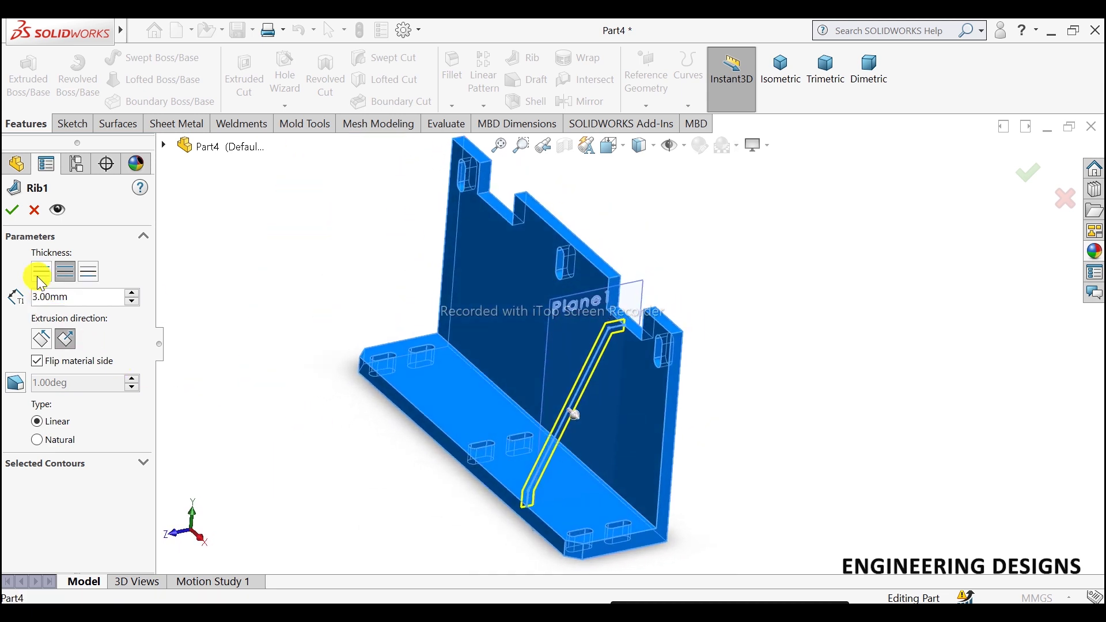
pyautogui.click(41, 340)
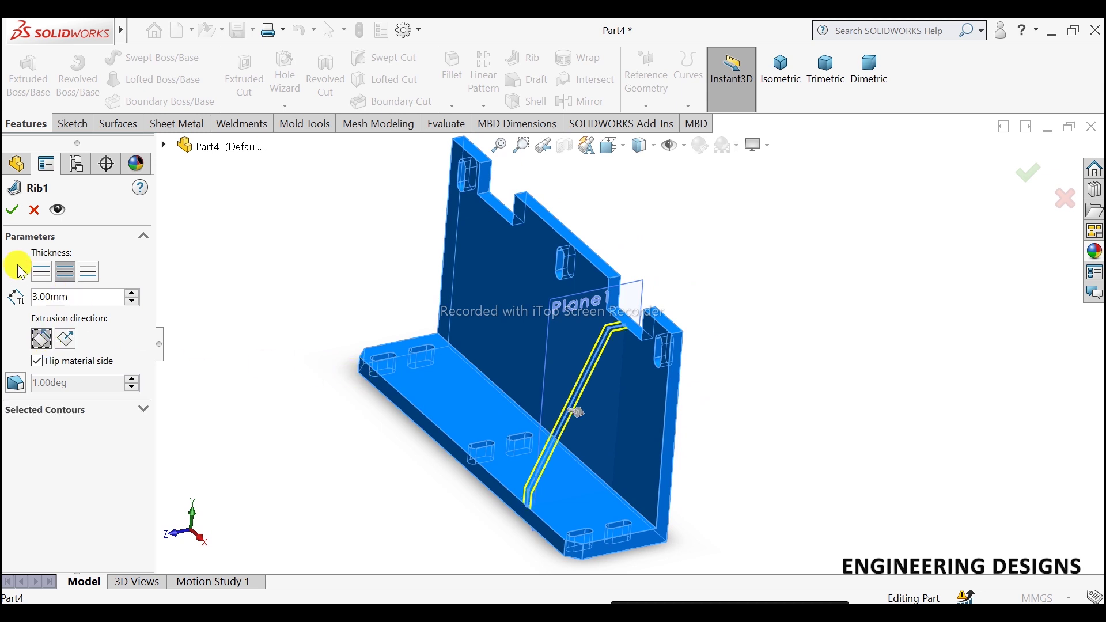
pyautogui.click(12, 210)
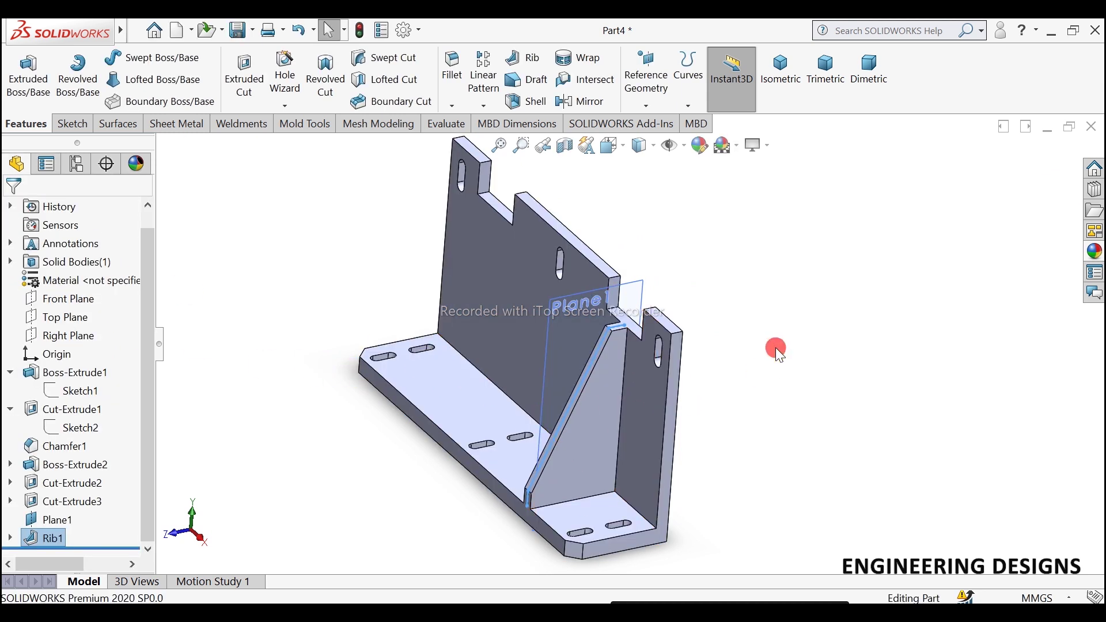
# - Hide Plane1 from its context toolbar, leaving only the bracket and Rib1 visible
pyautogui.click(776, 347)
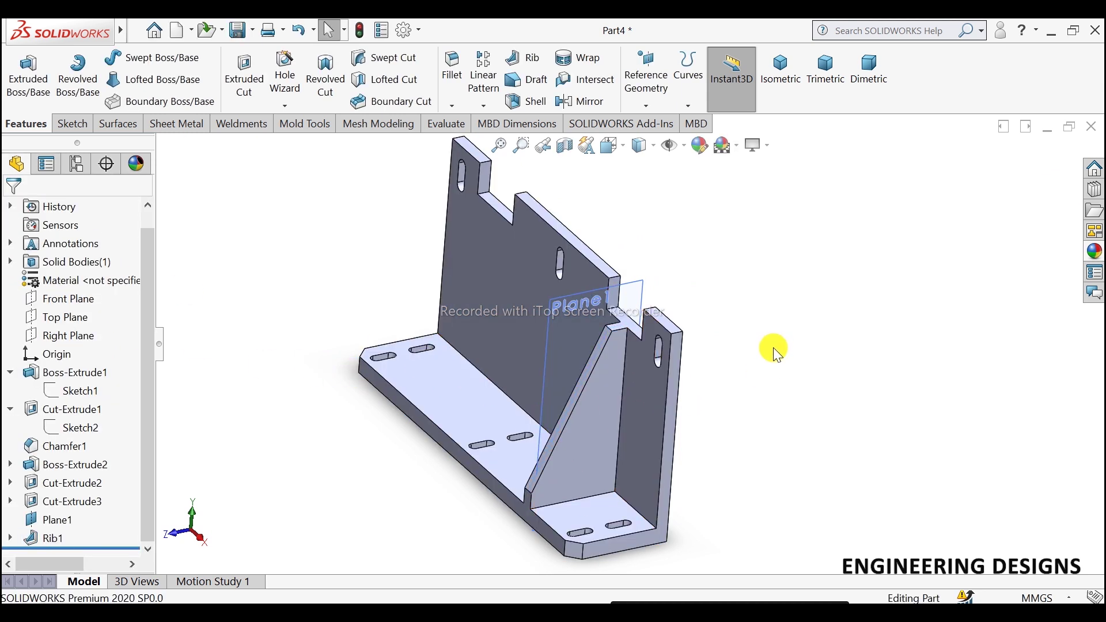
pyautogui.rightClick(557, 333)
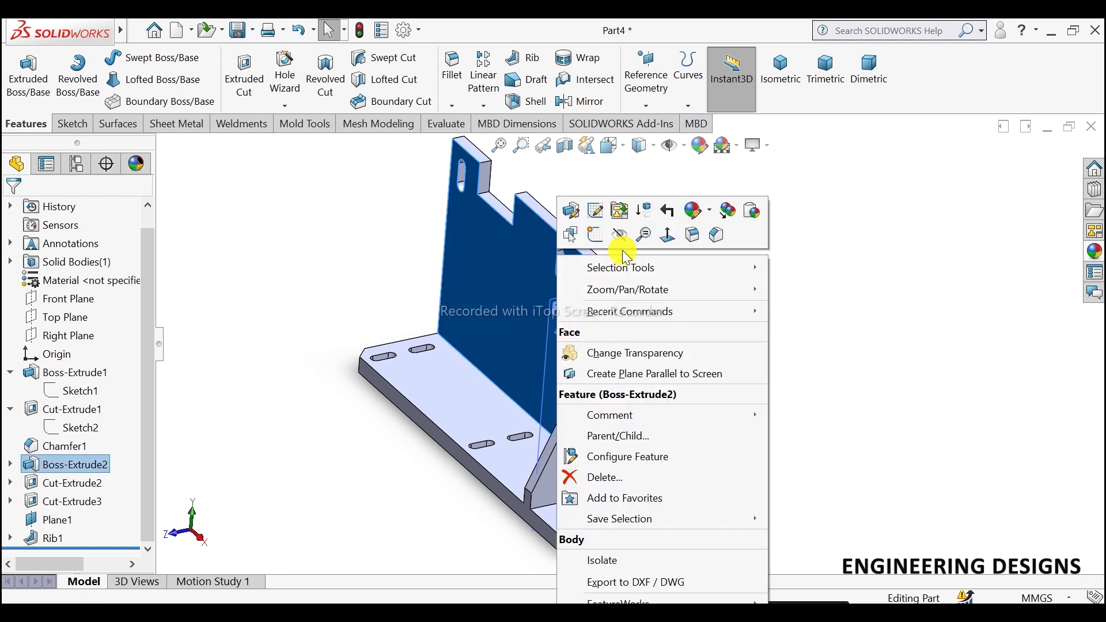
pyautogui.click(830, 250)
pyautogui.rightClick(637, 297)
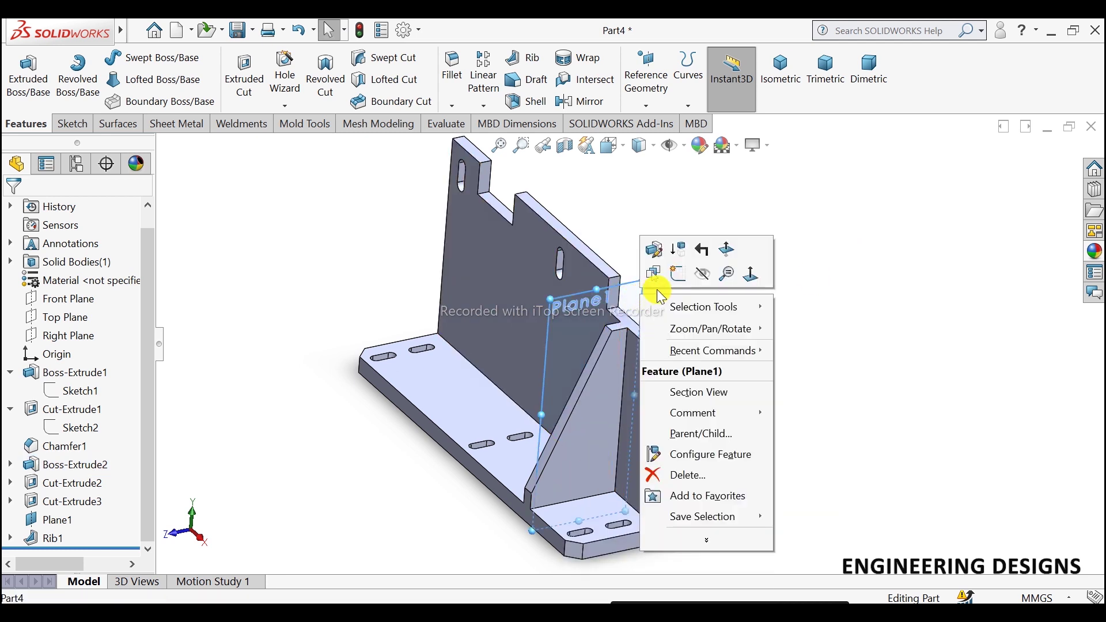
pyautogui.click(706, 275)
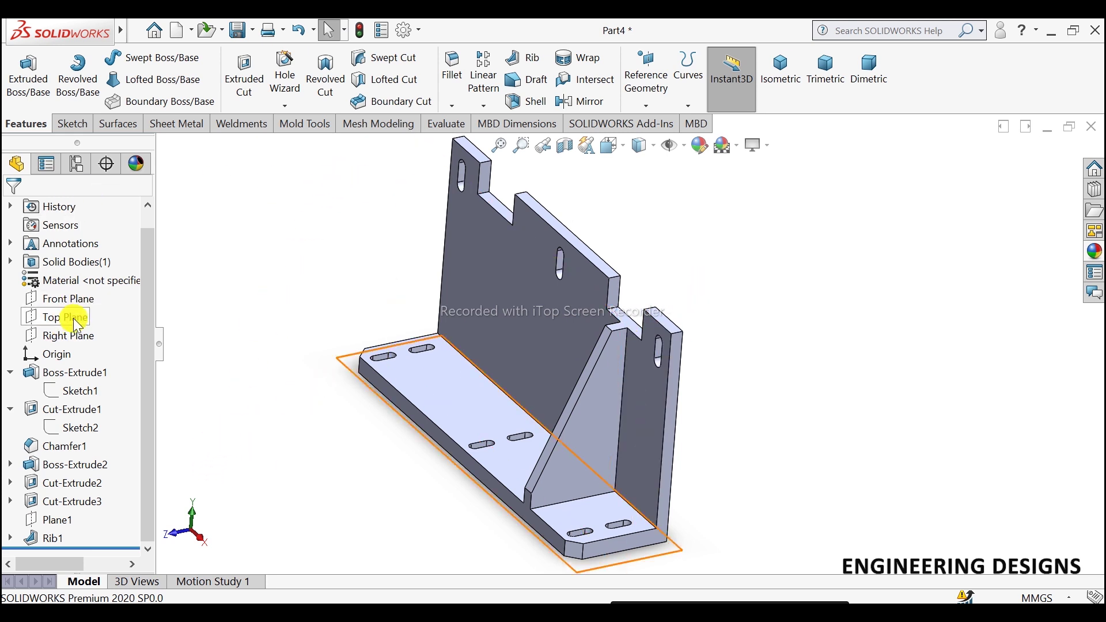
# - Mirror Rib1 across the Right Plane, creating Mirror1
pyautogui.click(69, 334)
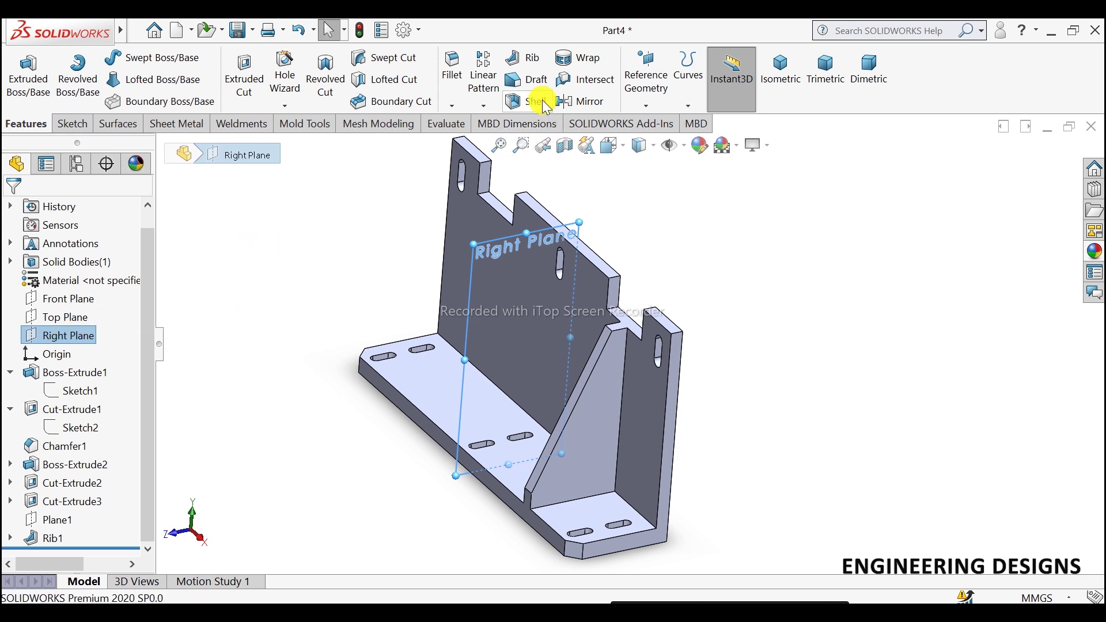
pyautogui.click(579, 101)
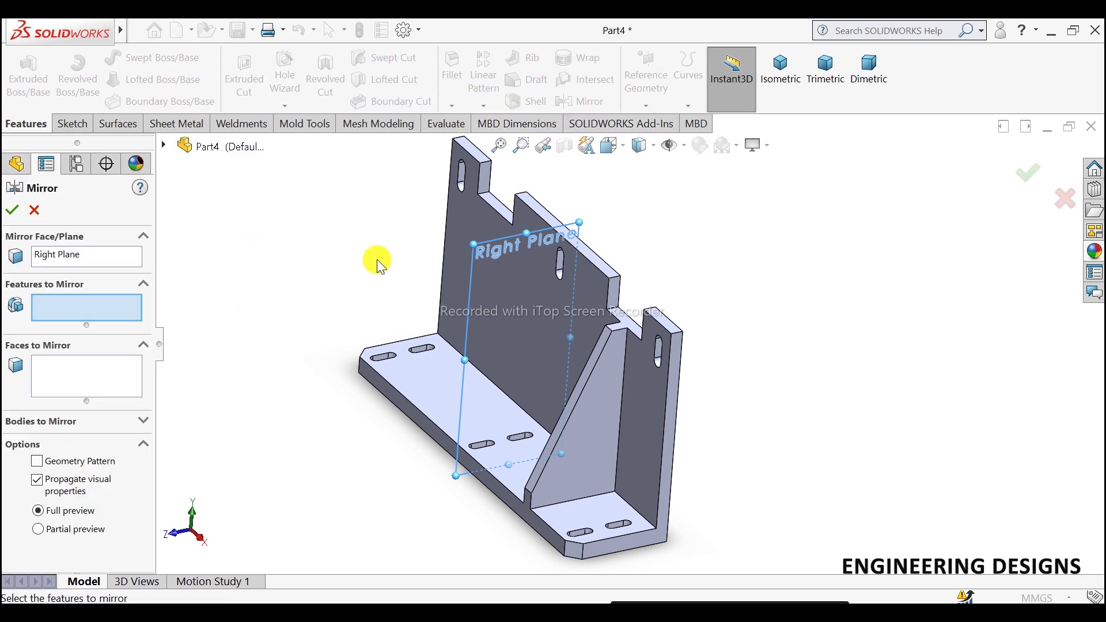
pyautogui.click(161, 145)
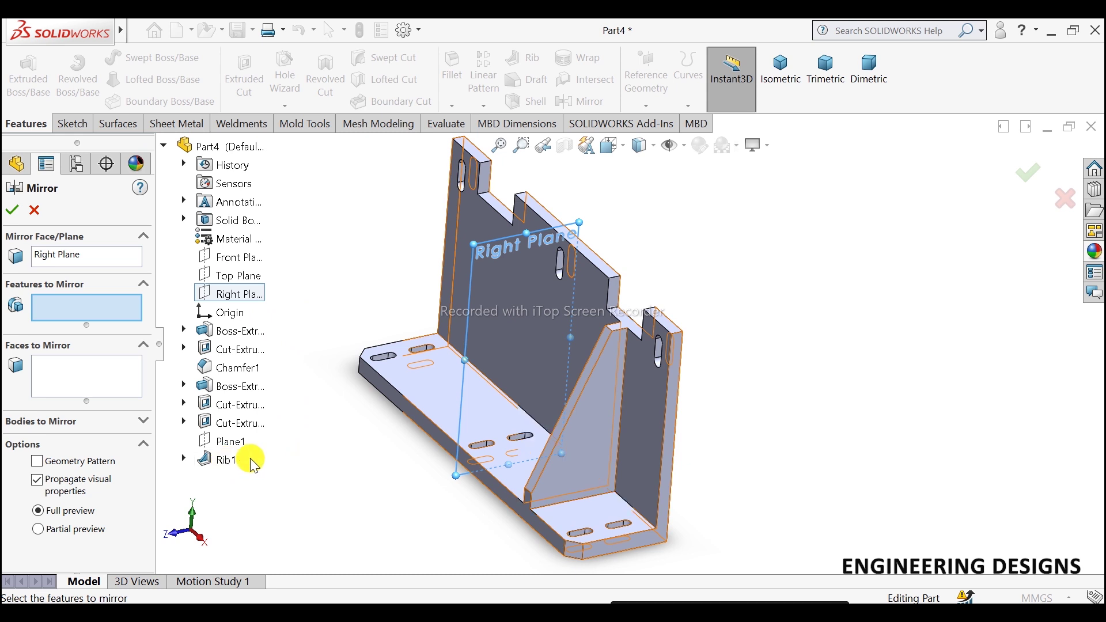
pyautogui.click(226, 461)
pyautogui.click(16, 211)
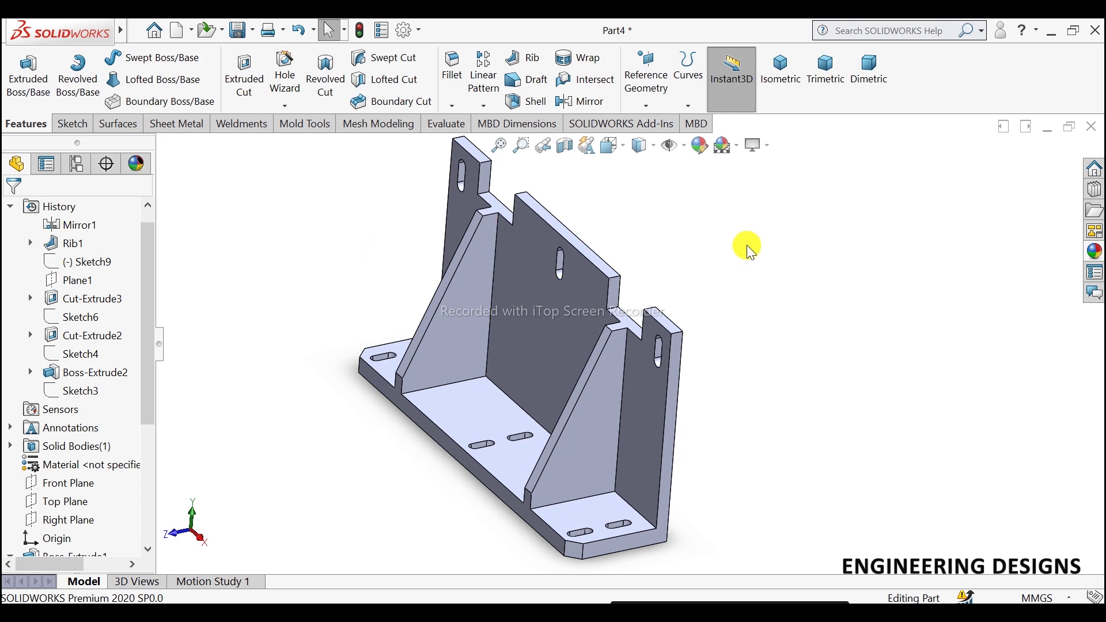
# - View both ribs in trimetric and collapse the History folder in the feature tree
pyautogui.moveTo(746, 245)
pyautogui.mouseDown(button='middle')
pyautogui.moveTo(815, 240)
pyautogui.moveTo(748, 213)
pyautogui.moveTo(715, 280)
pyautogui.mouseUp(button='middle')
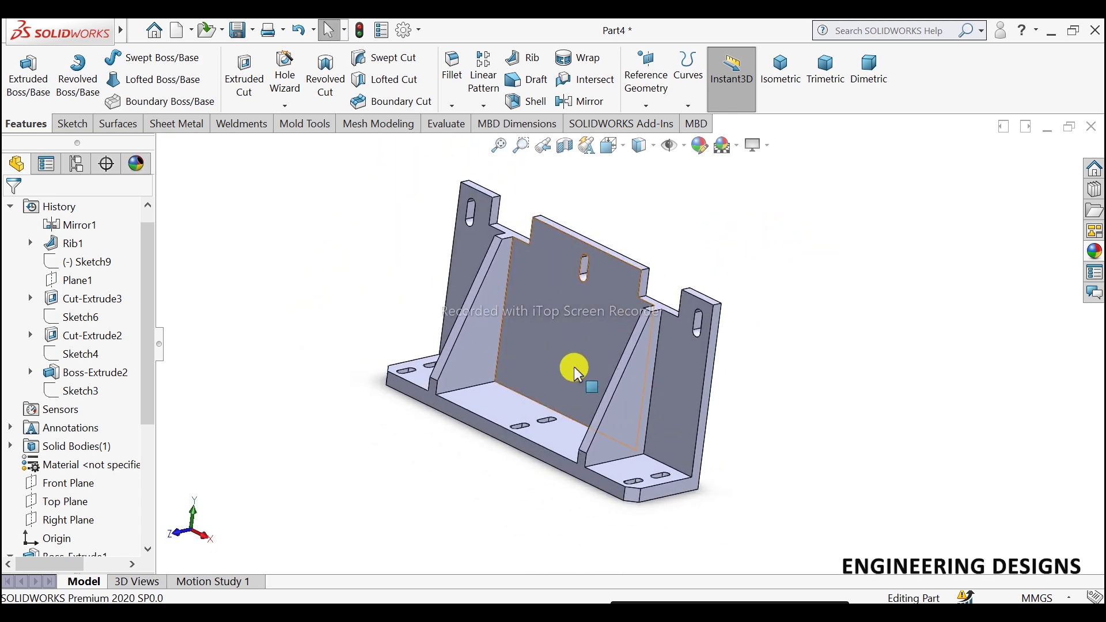
pyautogui.click(779, 77)
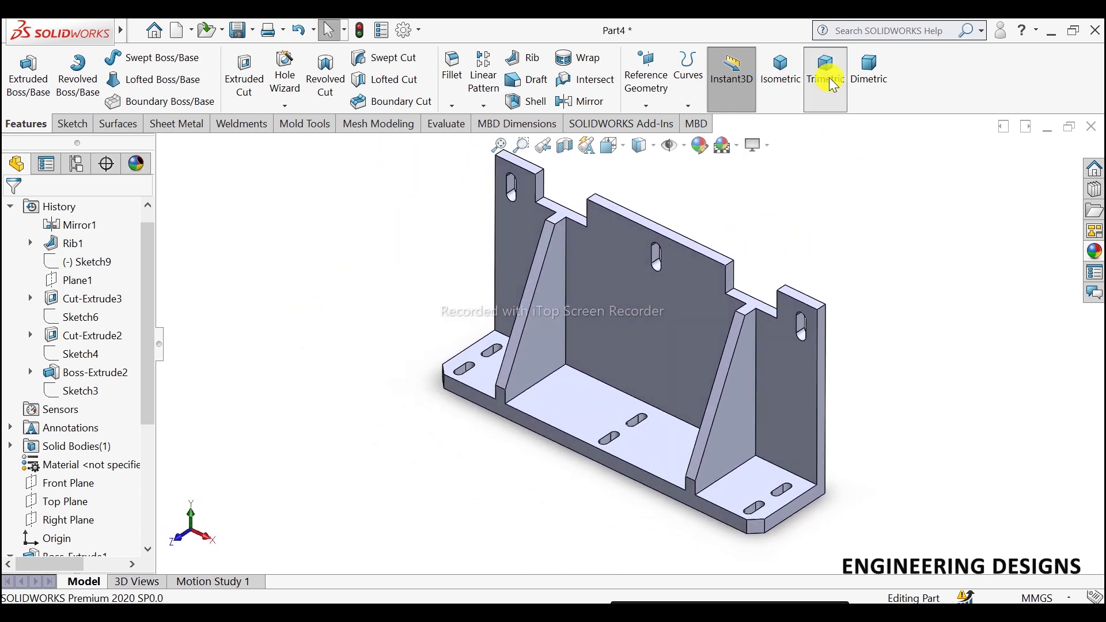
pyautogui.click(826, 72)
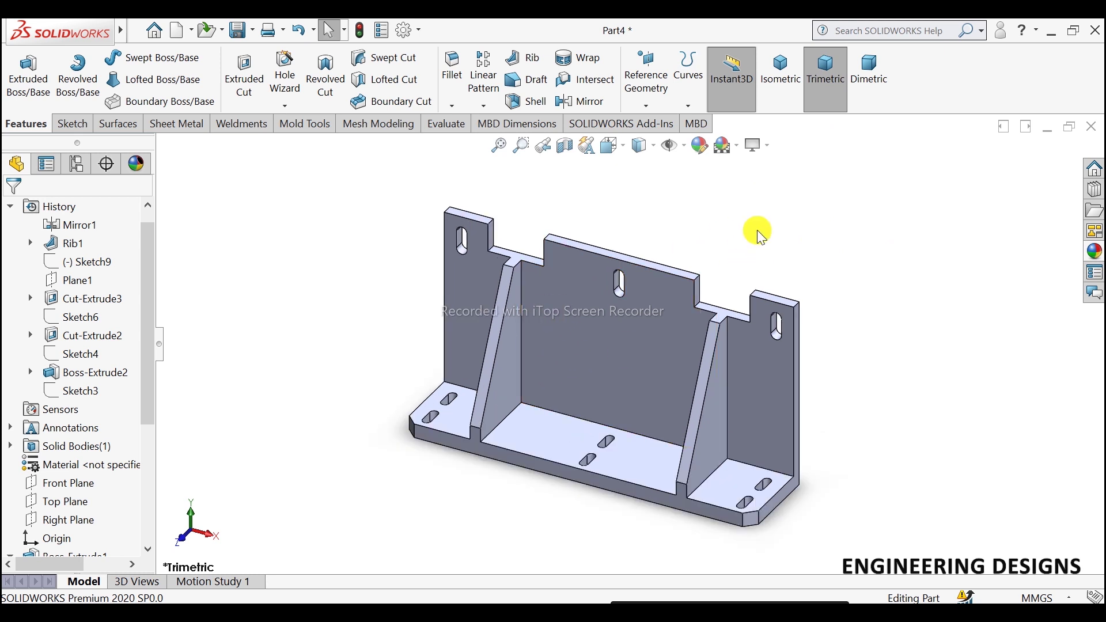
pyautogui.moveTo(149, 236); pyautogui.dragTo(151, 229)
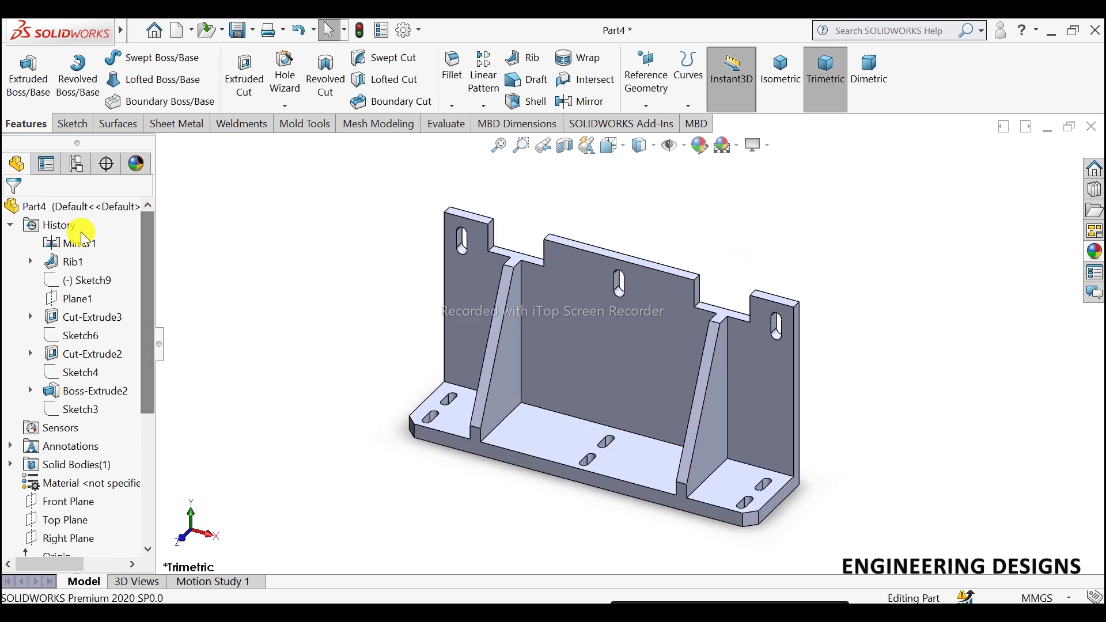
pyautogui.click(10, 225)
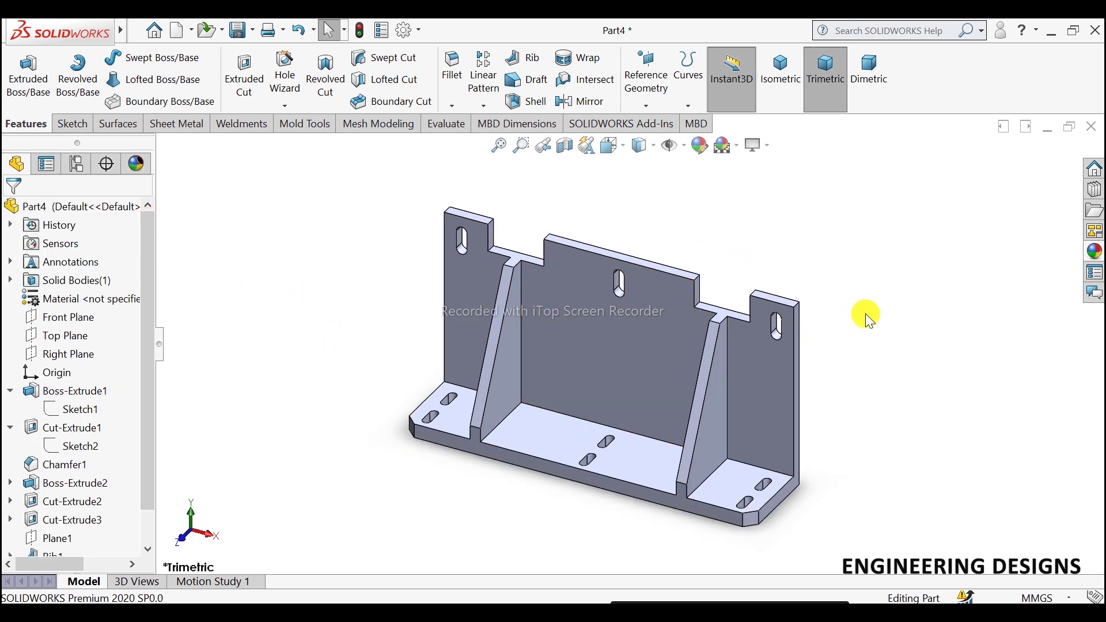
# - Apply the Metal > Steel 'matte steel' appearance to the whole bracket
pyautogui.click(1095, 251)
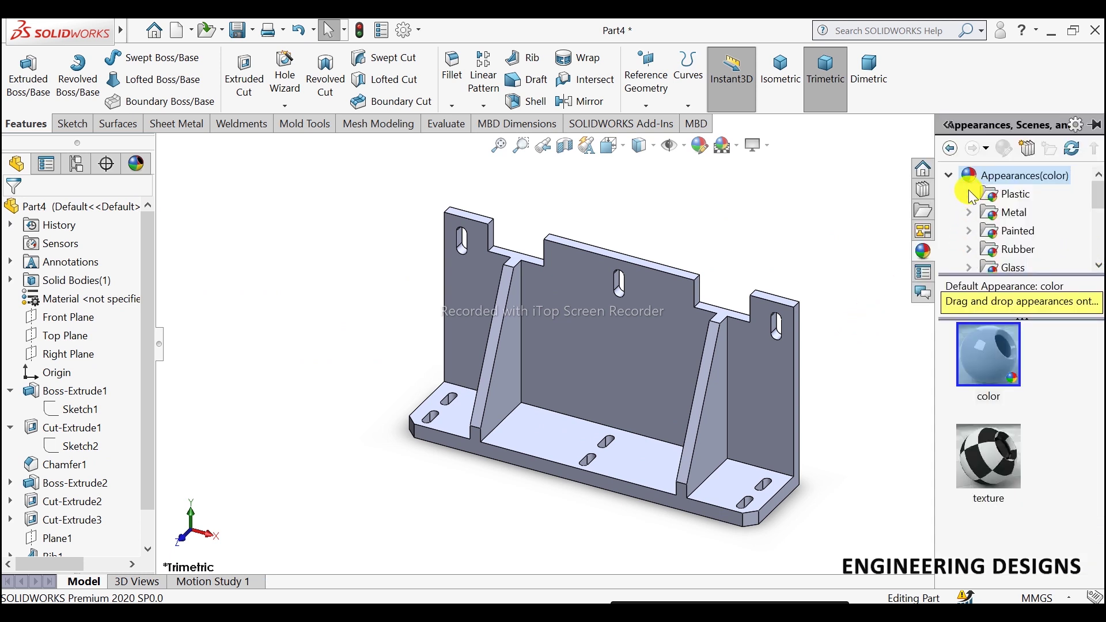
pyautogui.click(969, 212)
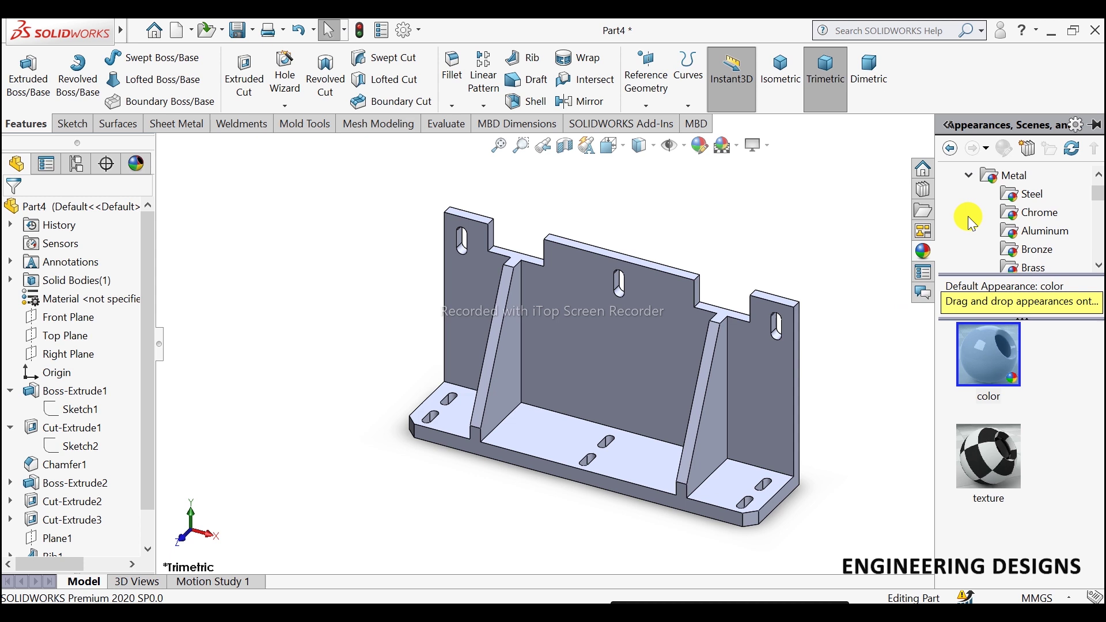
pyautogui.click(1019, 201)
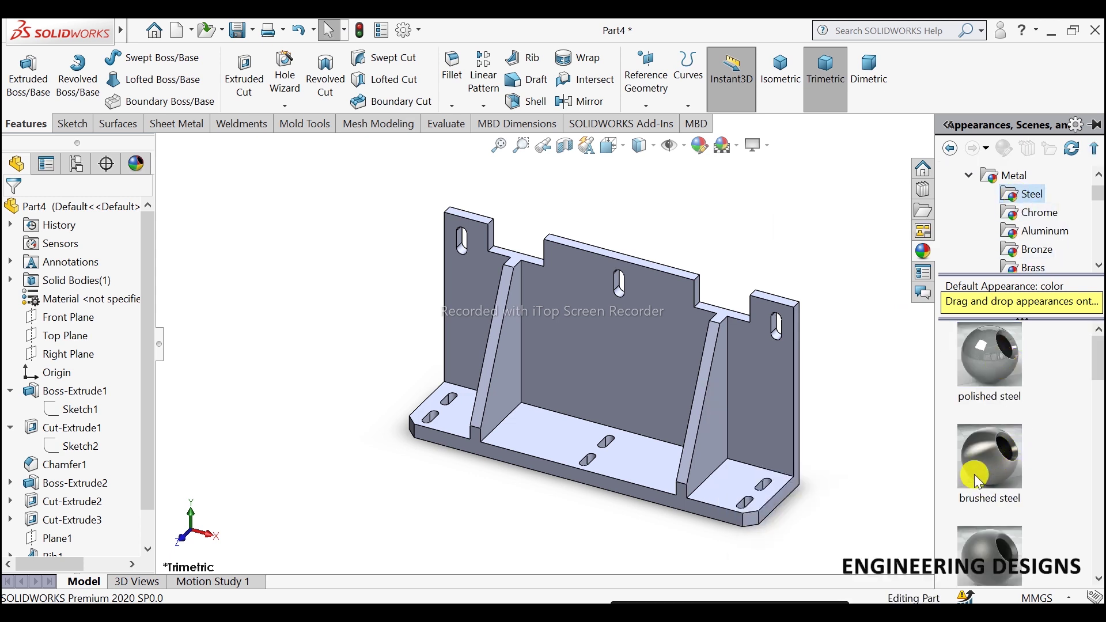
pyautogui.scroll(-3, 974, 475)
pyautogui.scroll(-2, 995, 461)
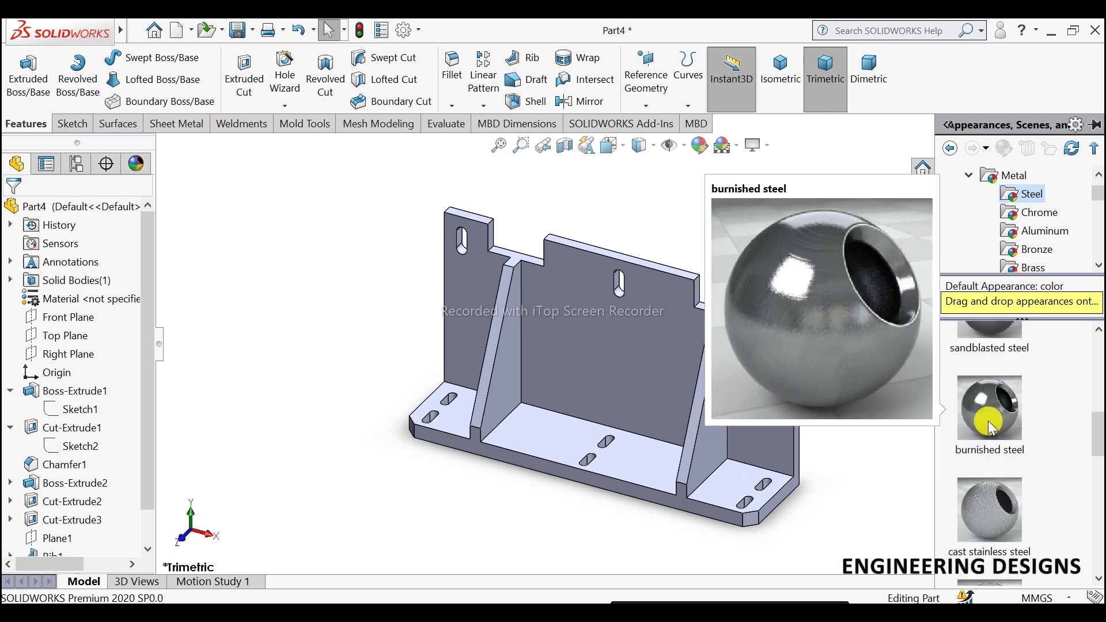
pyautogui.scroll(-3, 990, 427)
pyautogui.scroll(-3, 990, 432)
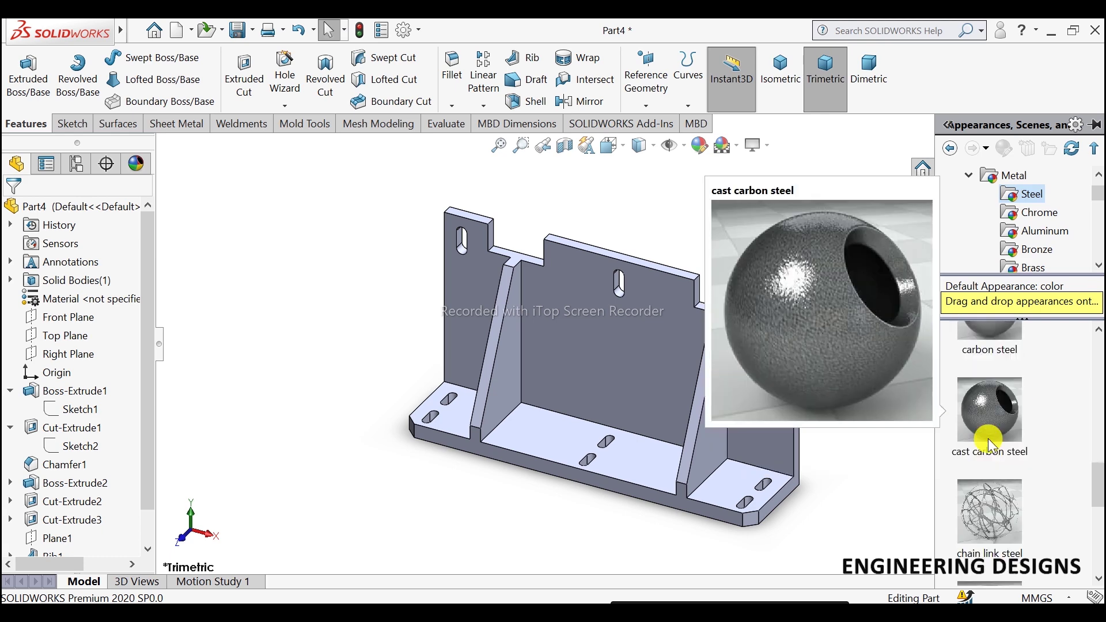
pyautogui.scroll(6, 990, 444)
pyautogui.scroll(3, 990, 449)
pyautogui.click(989, 499)
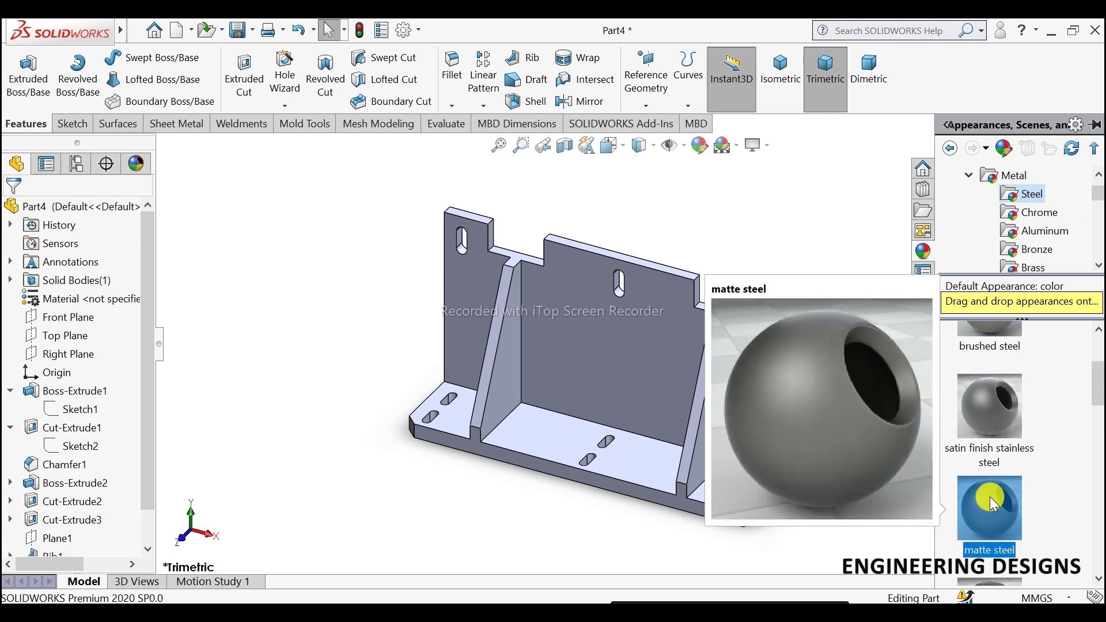
pyautogui.doubleClick(990, 497)
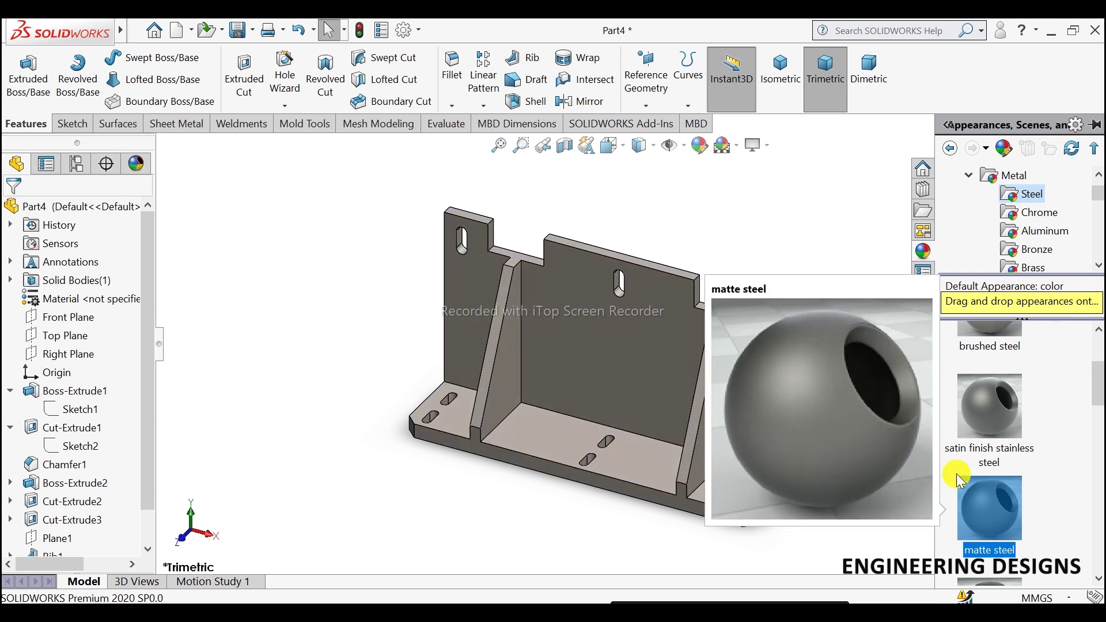
pyautogui.click(736, 235)
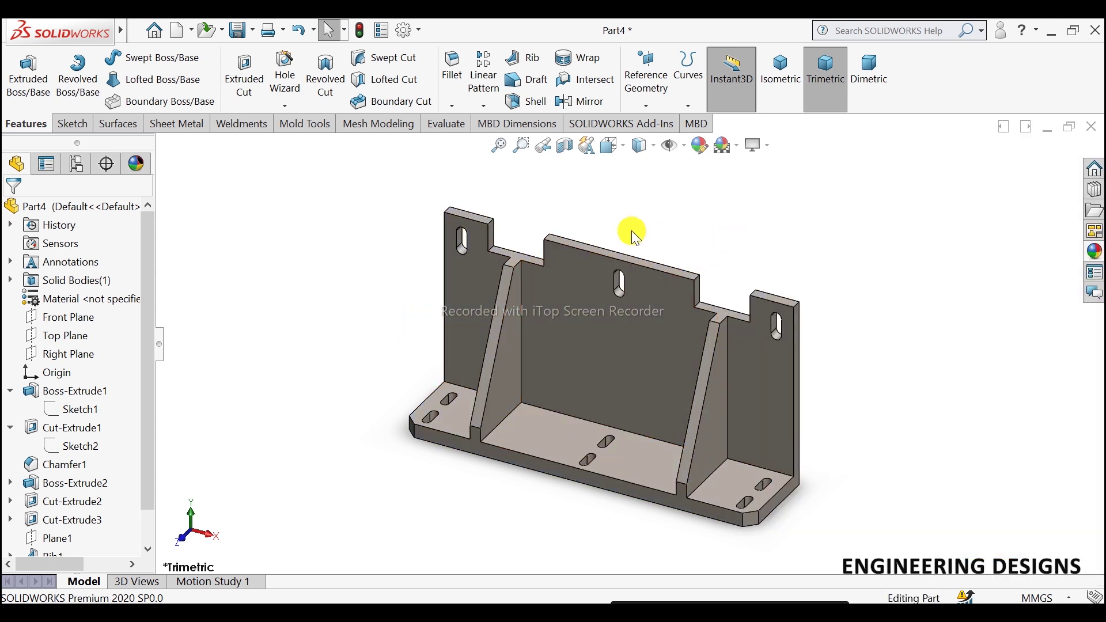
# - Keep the shaded-with-edges display style and open the System Options dialog
pyautogui.scroll(2, 665, 245)
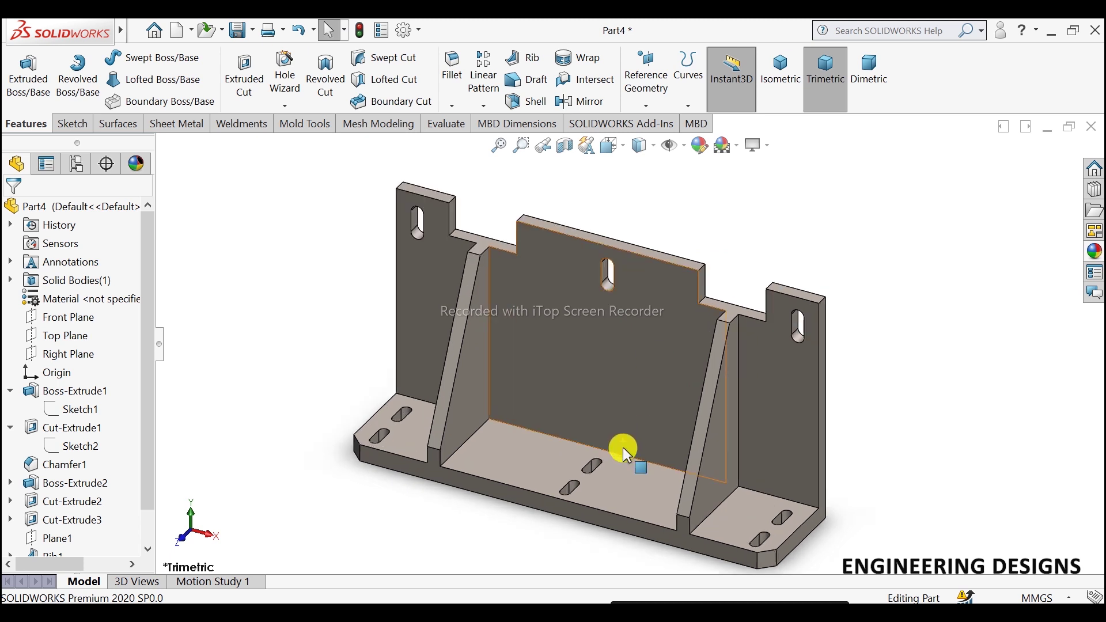
pyautogui.scroll(-2, 624, 447)
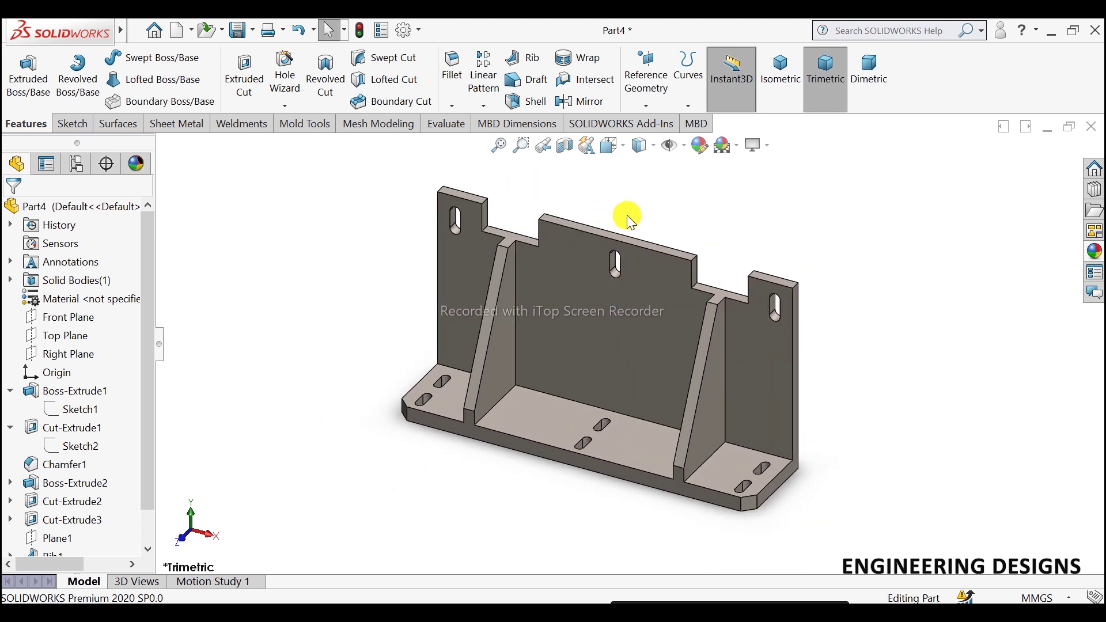
pyautogui.scroll(-2, 653, 344)
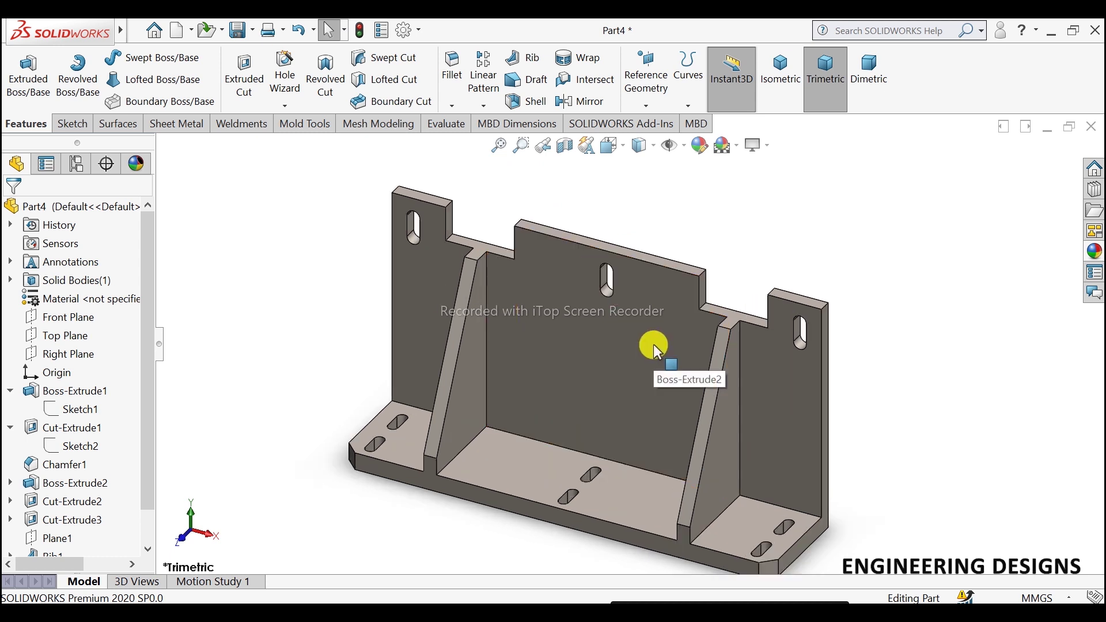
pyautogui.scroll(1, 654, 344)
pyautogui.scroll(-1, 600, 383)
pyautogui.scroll(1, 602, 377)
pyautogui.scroll(-1, 603, 376)
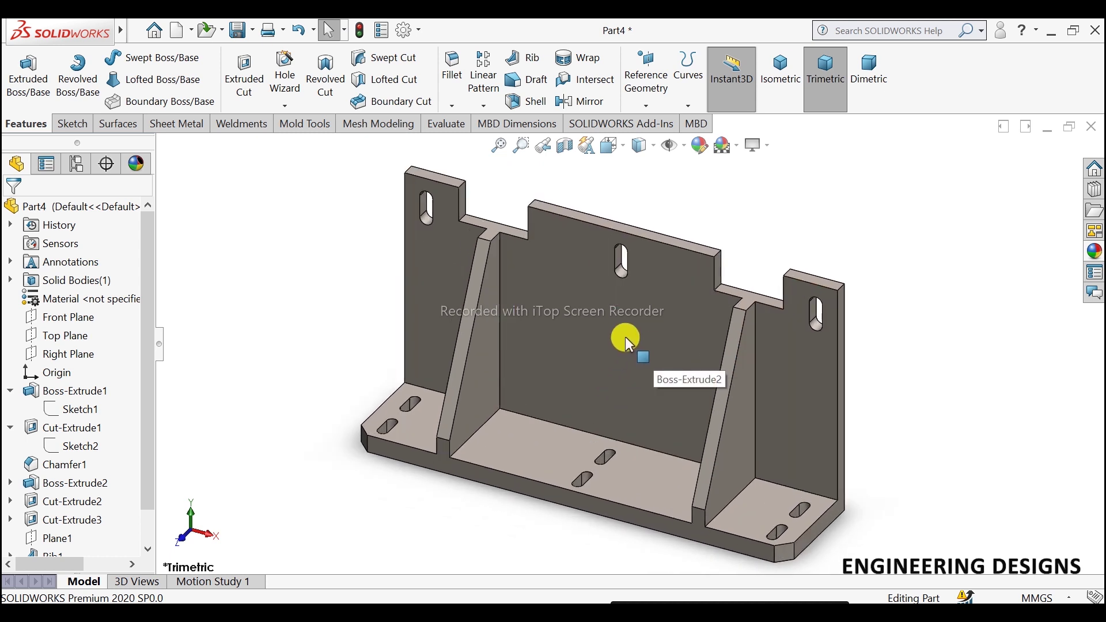
pyautogui.click(642, 147)
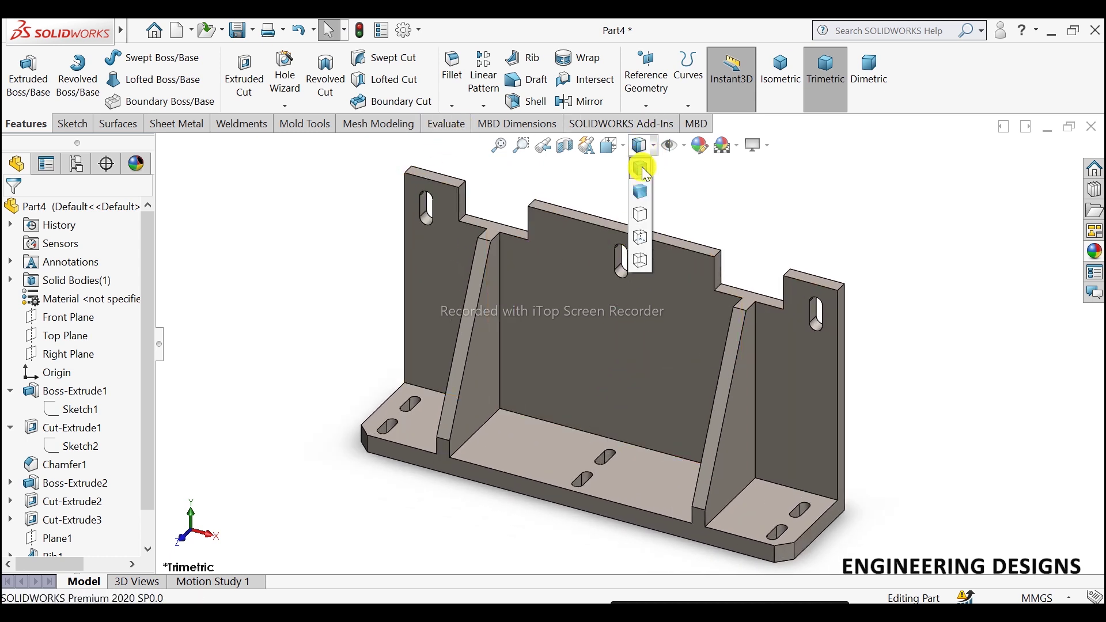
pyautogui.click(642, 167)
pyautogui.click(642, 147)
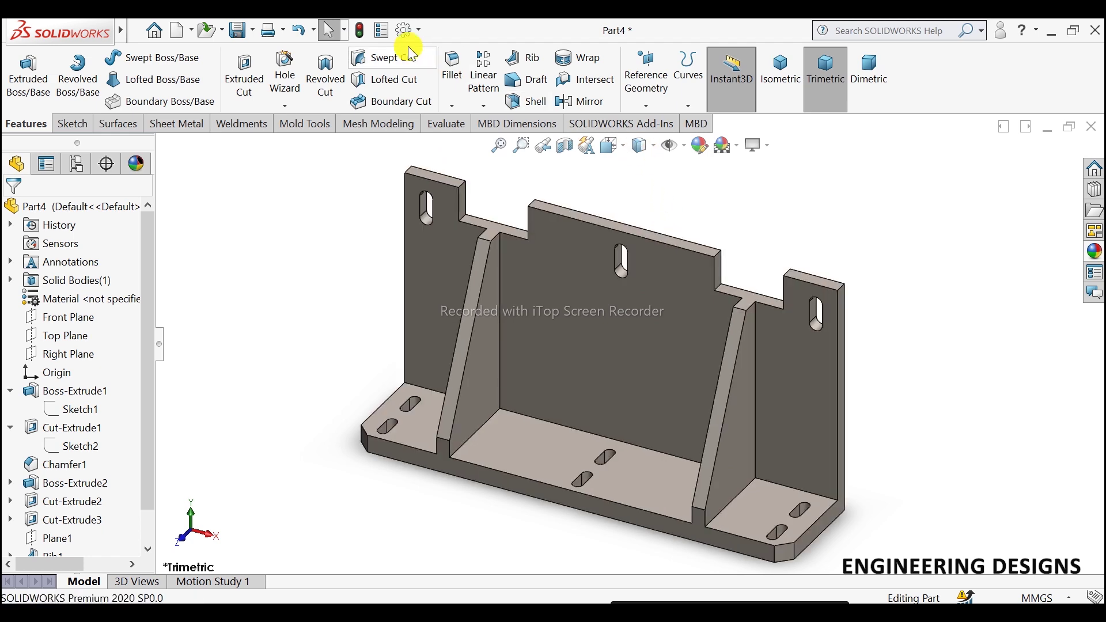
pyautogui.click(404, 29)
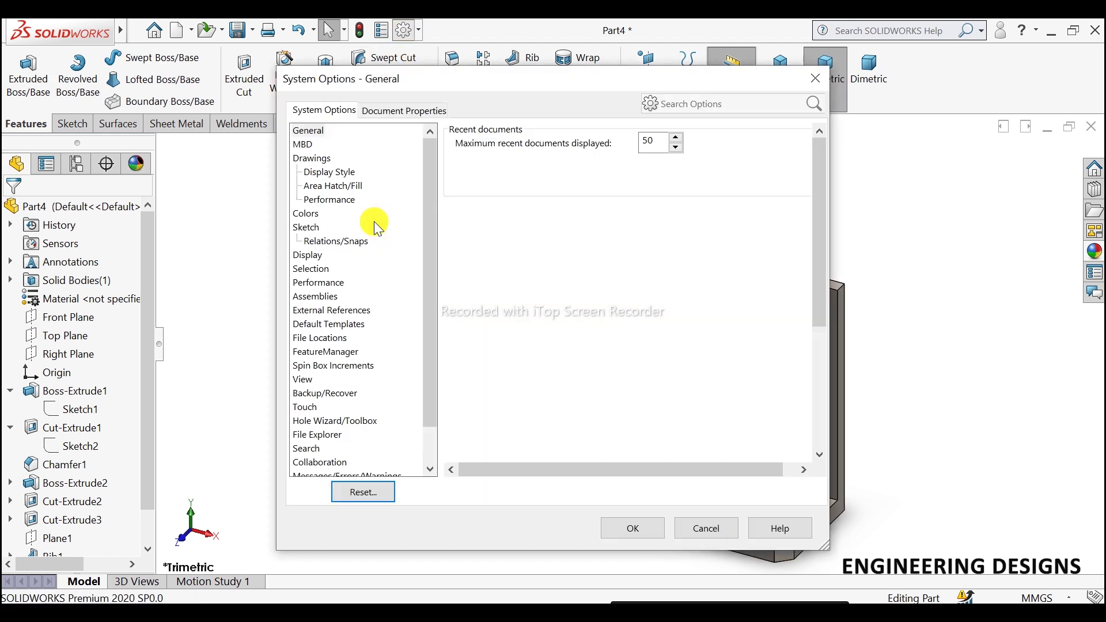
# - Set Document Properties image quality: shaded and wireframe to maximum, improved curve quality on
pyautogui.click(386, 110)
pyautogui.click(319, 283)
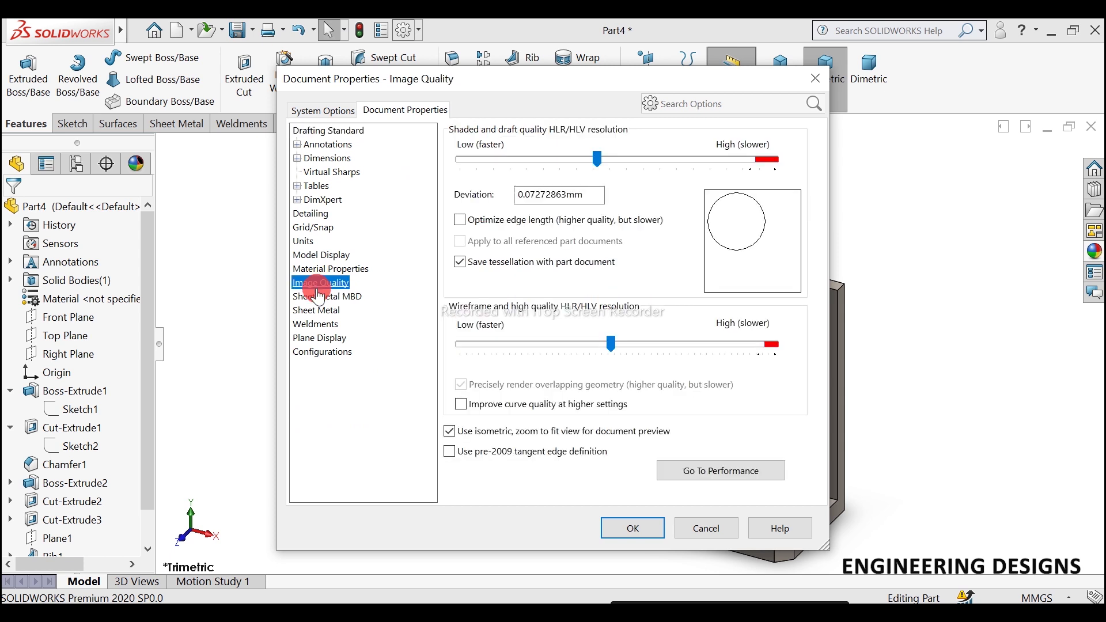
pyautogui.moveTo(598, 159); pyautogui.dragTo(775, 159)
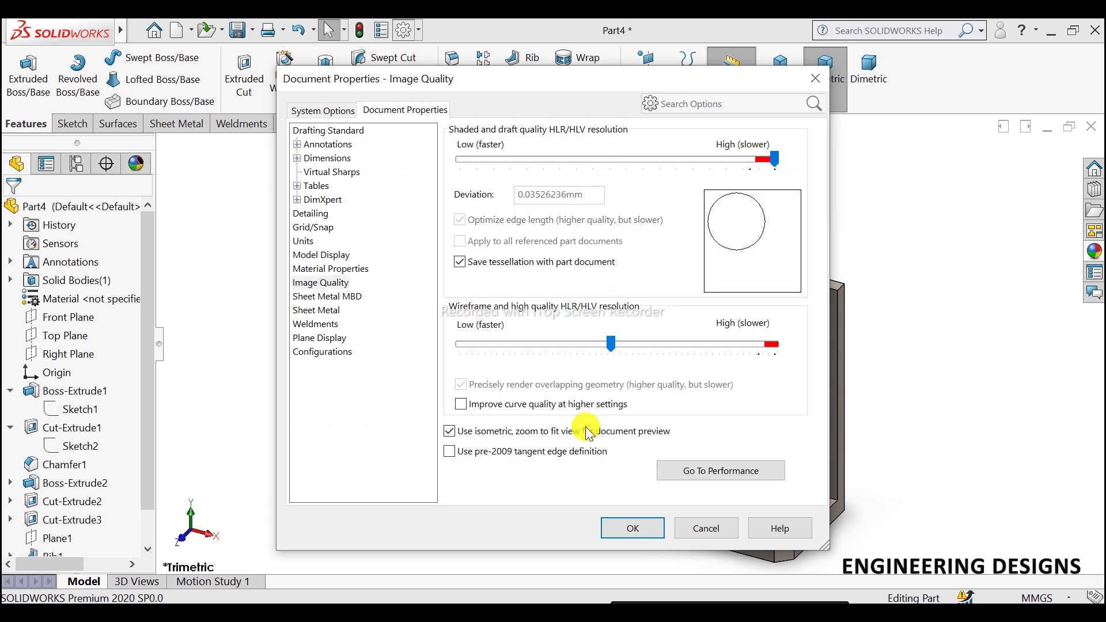
pyautogui.moveTo(612, 344); pyautogui.dragTo(775, 344)
pyautogui.click(461, 404)
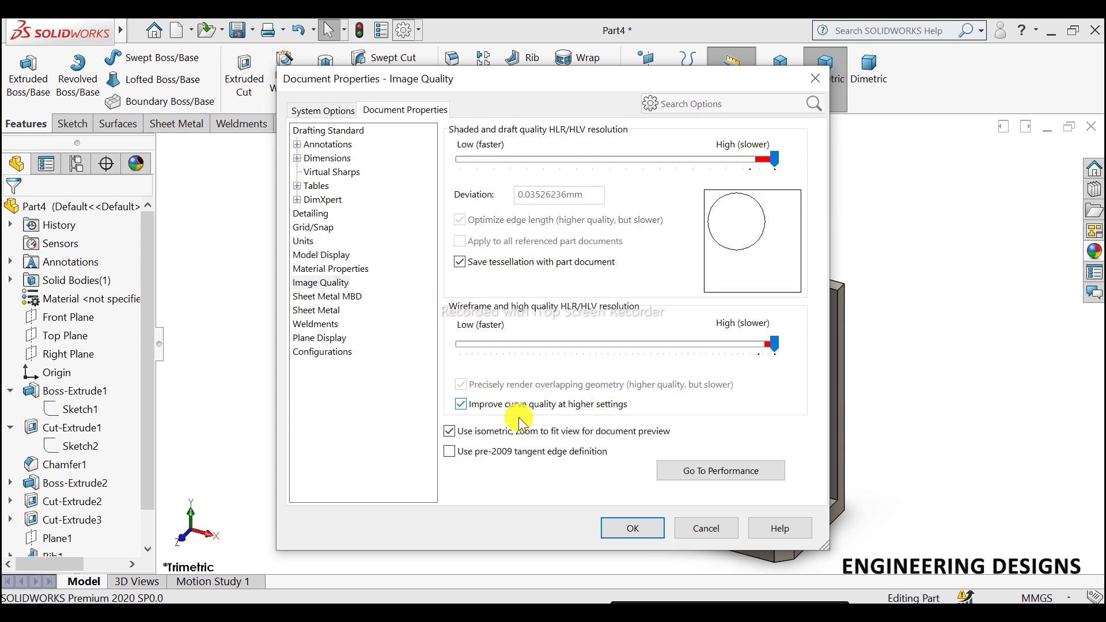
pyautogui.click(634, 527)
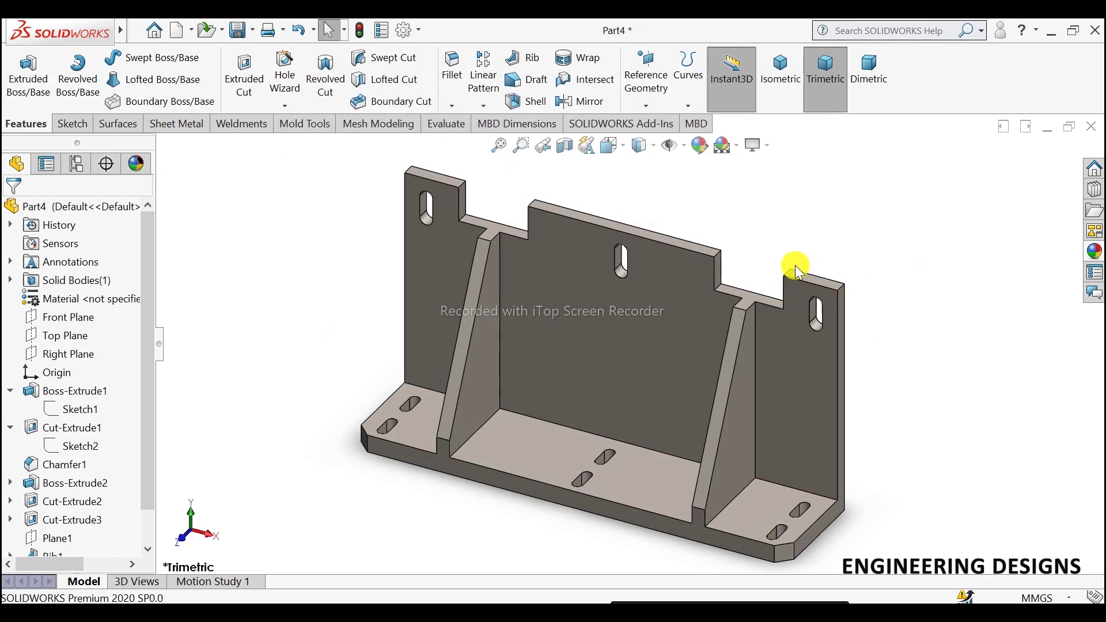
# - Turn on Perspective in the heads-up View Settings list
pyautogui.scroll(3, 584, 343)
pyautogui.scroll(-2, 584, 343)
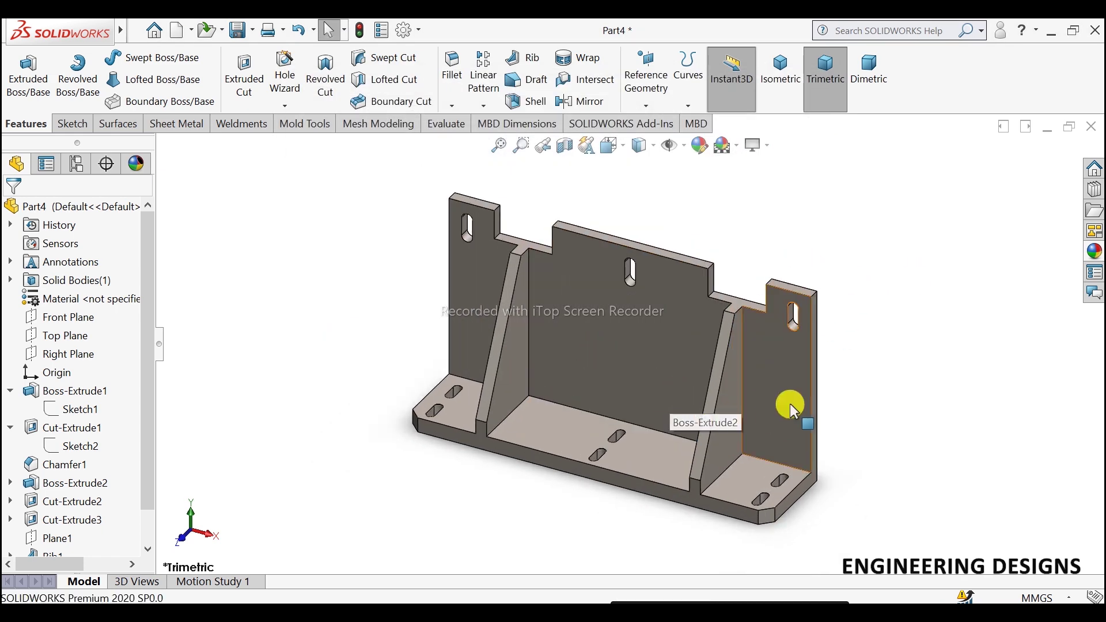
pyautogui.click(738, 148)
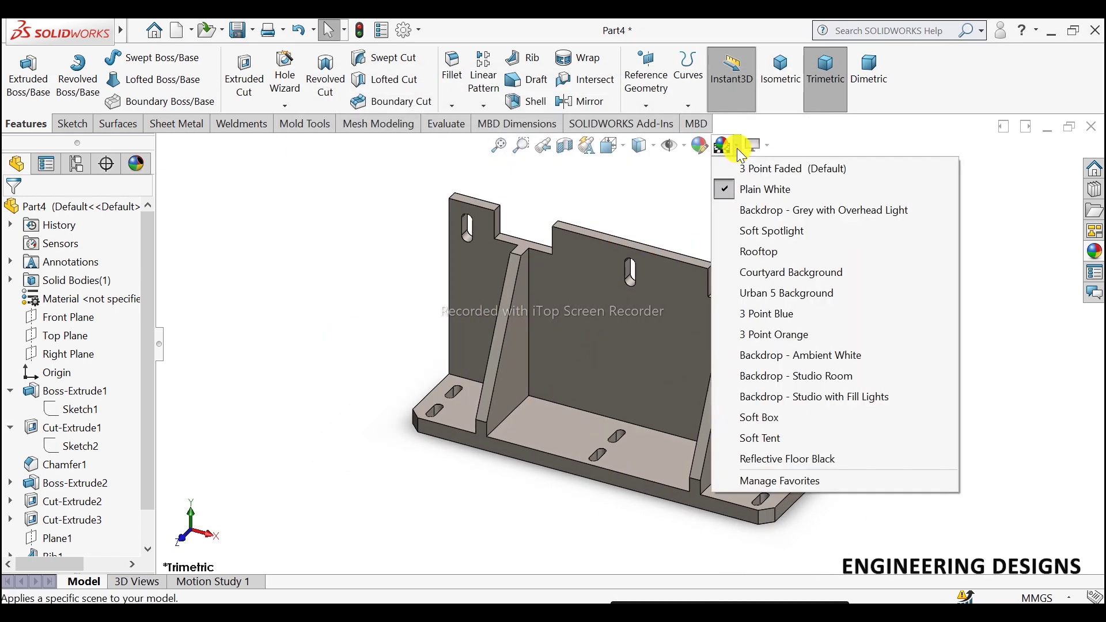
pyautogui.click(771, 146)
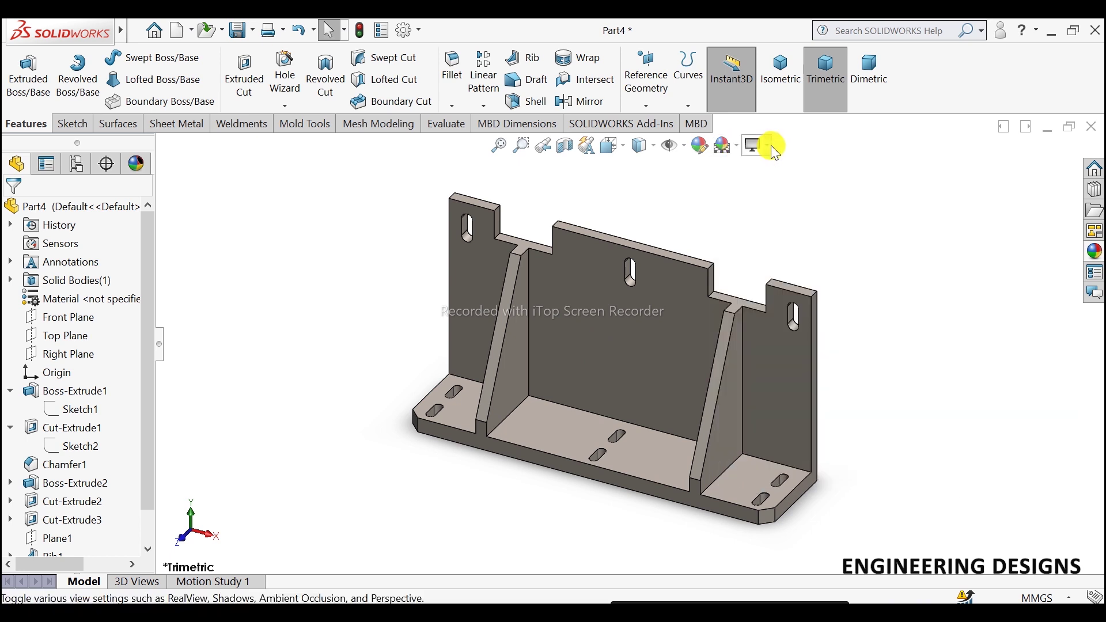
pyautogui.click(771, 146)
pyautogui.click(764, 207)
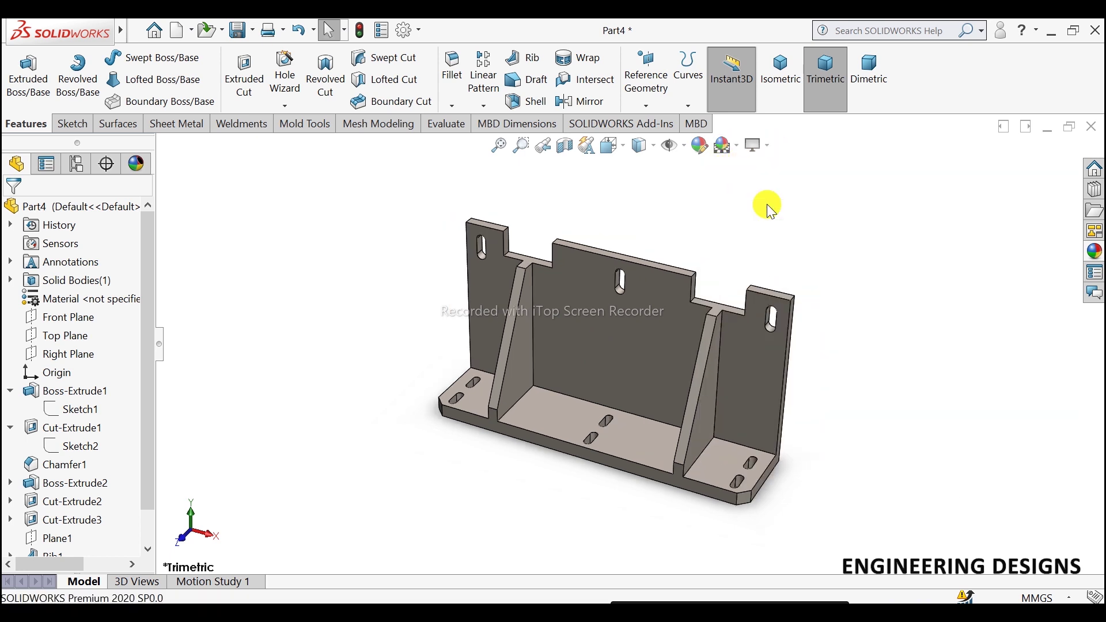
# - Toggle perspective off to compare, then leave the bracket in perspective view
pyautogui.click(766, 146)
pyautogui.scroll(-3, 651, 335)
pyautogui.scroll(3, 651, 336)
pyautogui.scroll(1, 662, 348)
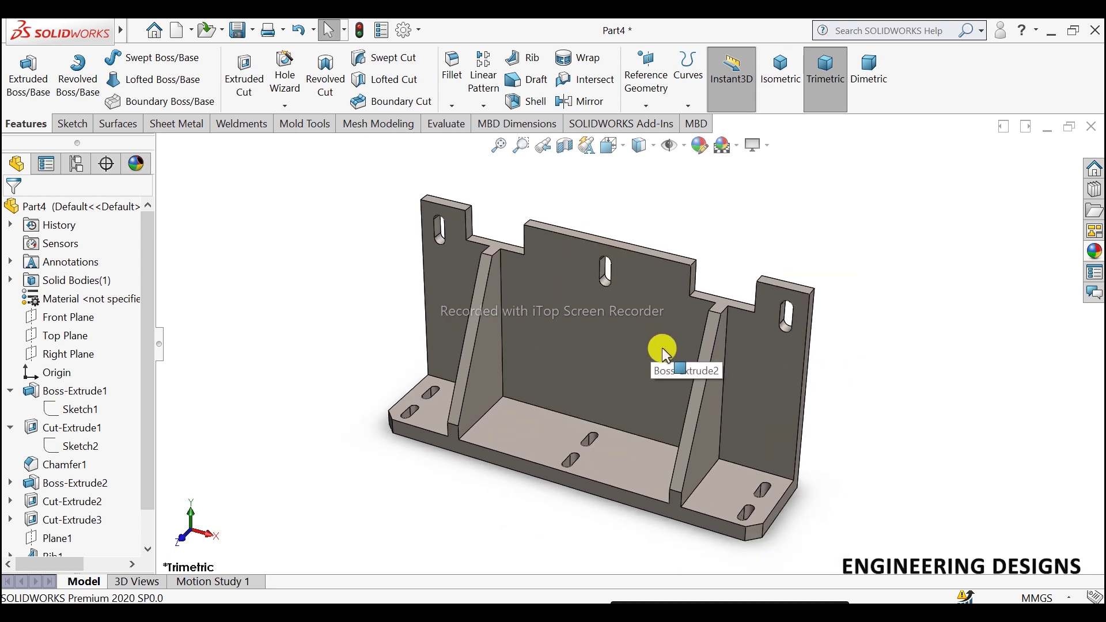
pyautogui.click(769, 149)
pyautogui.click(772, 209)
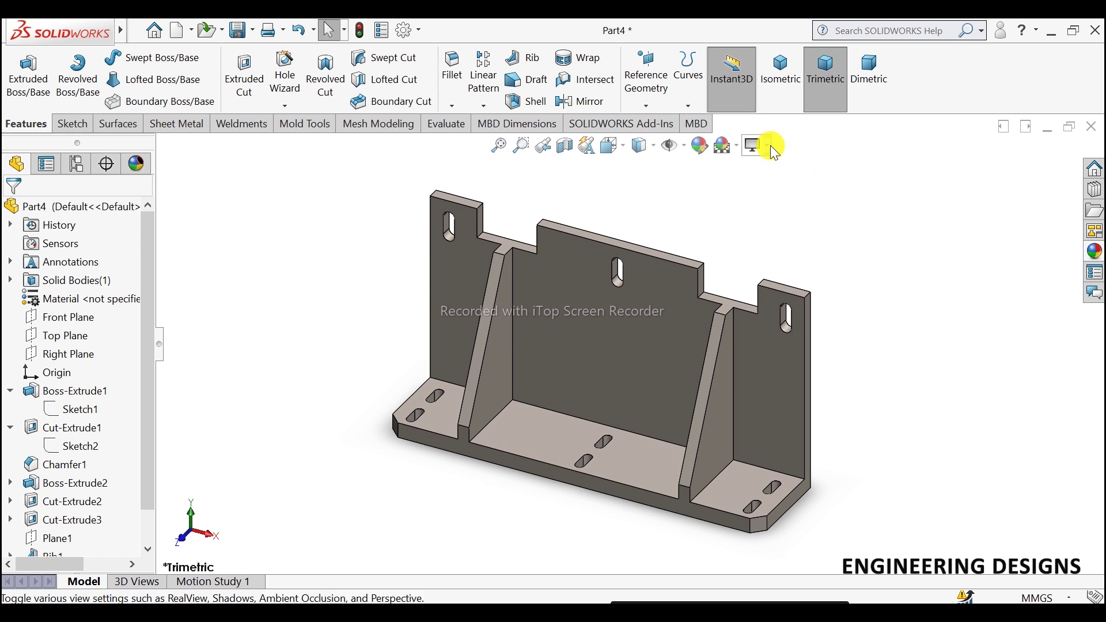
pyautogui.click(770, 145)
pyautogui.click(775, 210)
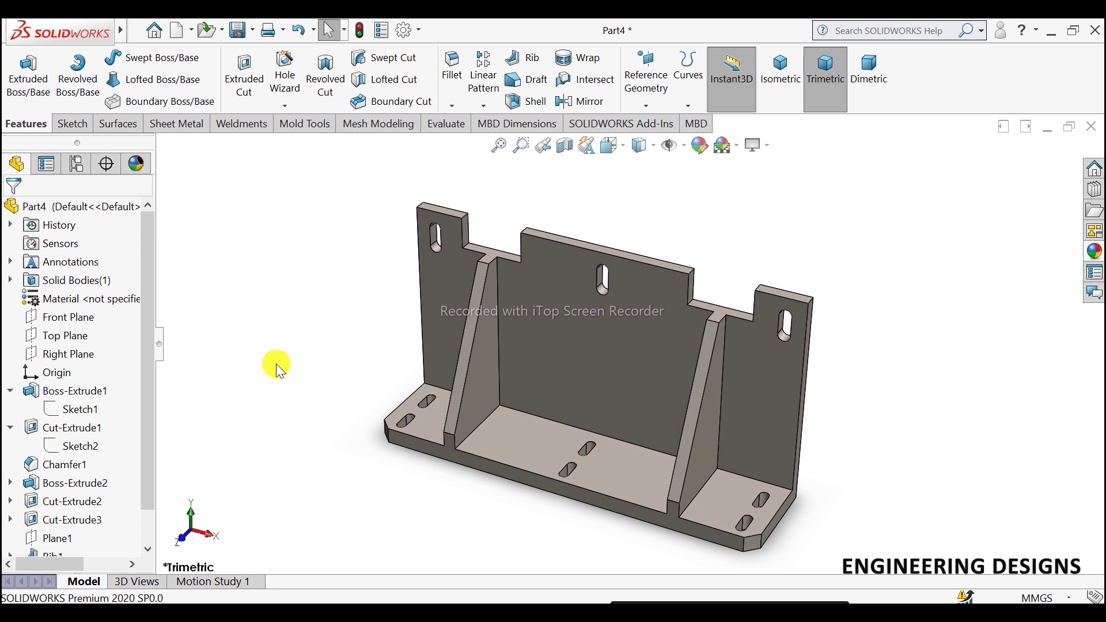
# - Save the steel bracket as the SOLIDWORKS part Part4
pyautogui.hotkey('ctrl', 's')
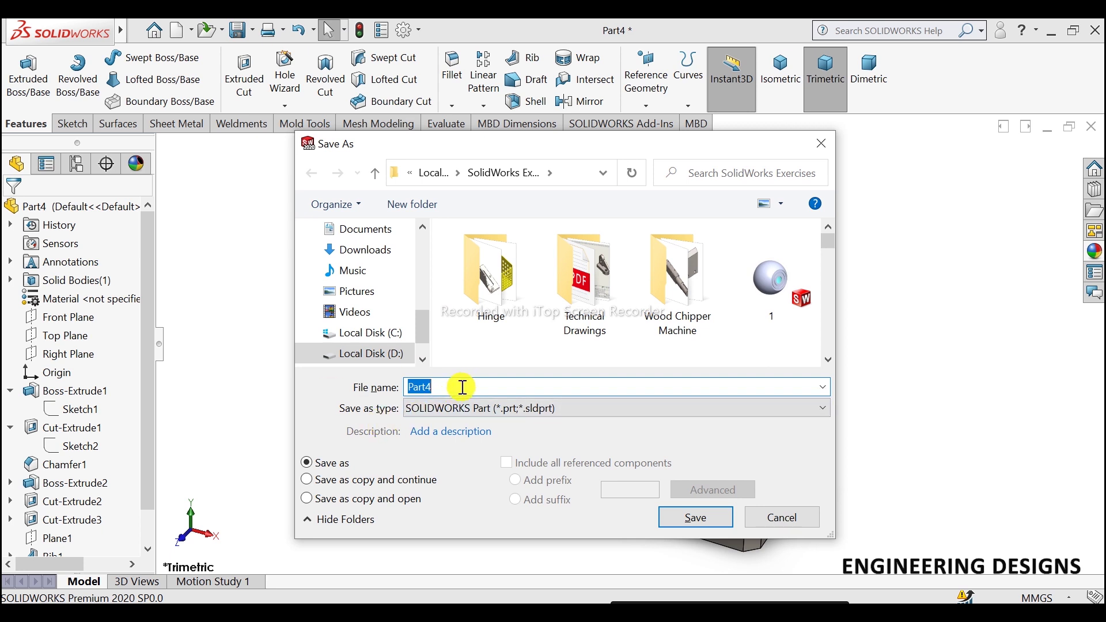
pyautogui.click(700, 517)
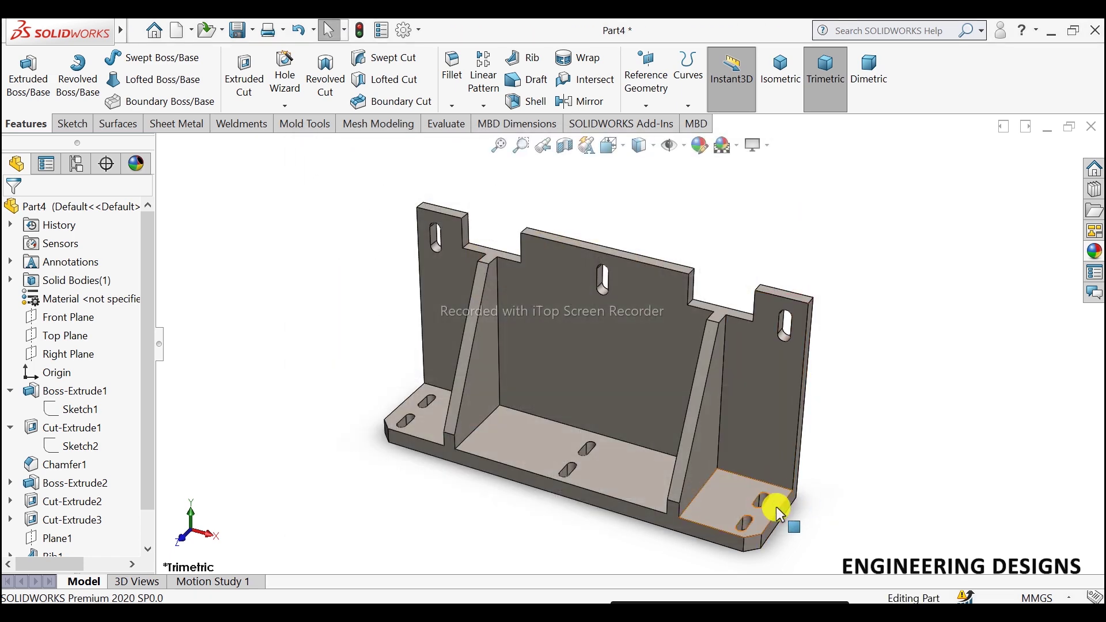